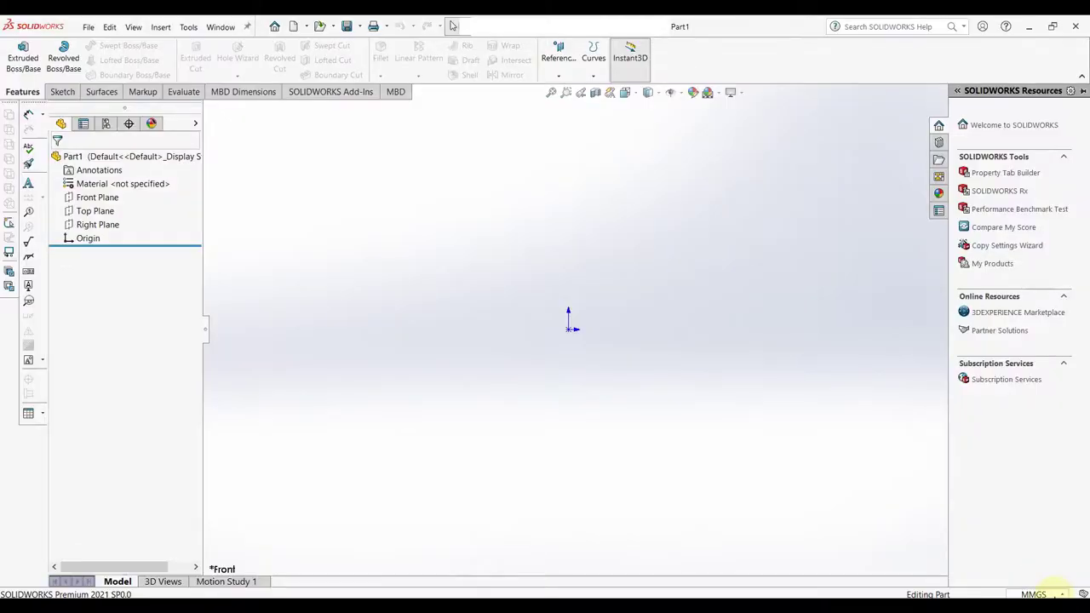
Keep the millimetre-gram-second units and start a sketch on the Front Plane.
click(1056, 593)
click(987, 539)
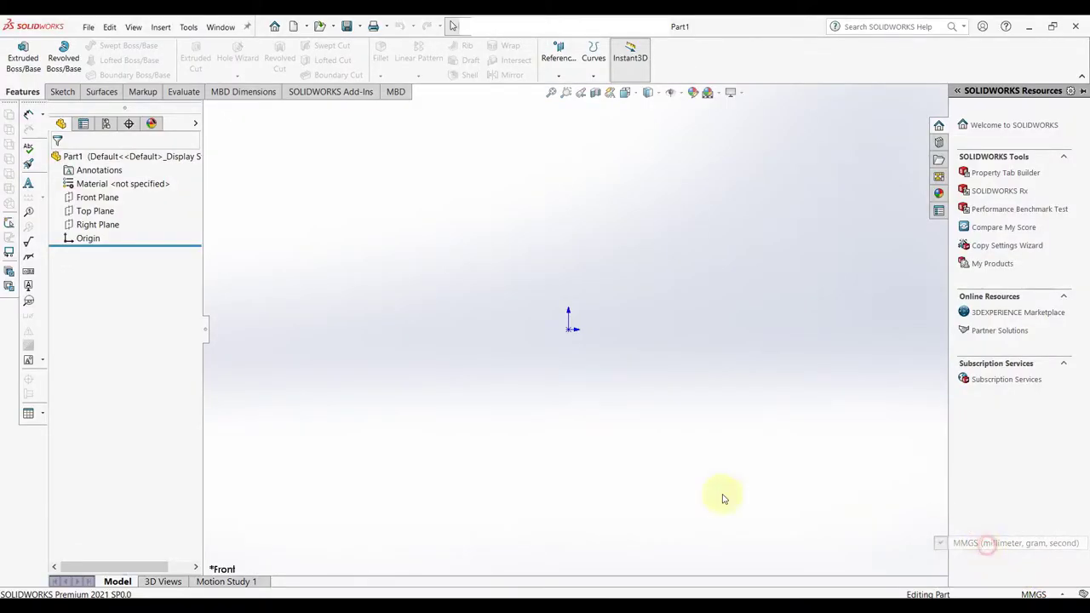
click(98, 197)
click(111, 183)
Draw horizontal and vertical construction lines from the origin.
right_drag(687, 353, 635, 365)
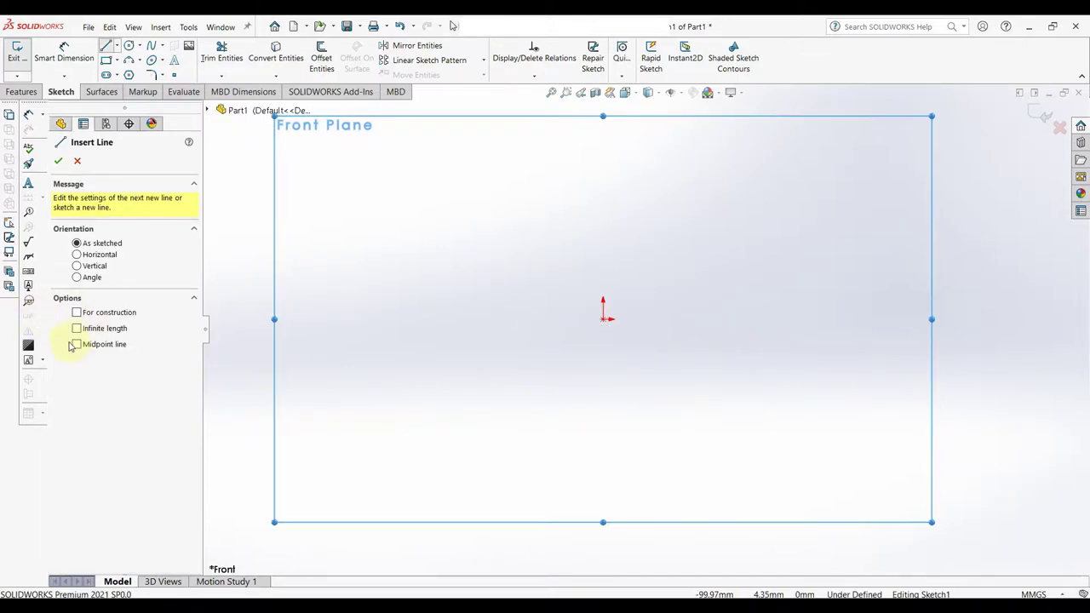
click(603, 319)
click(658, 319)
right_click(662, 321)
click(693, 328)
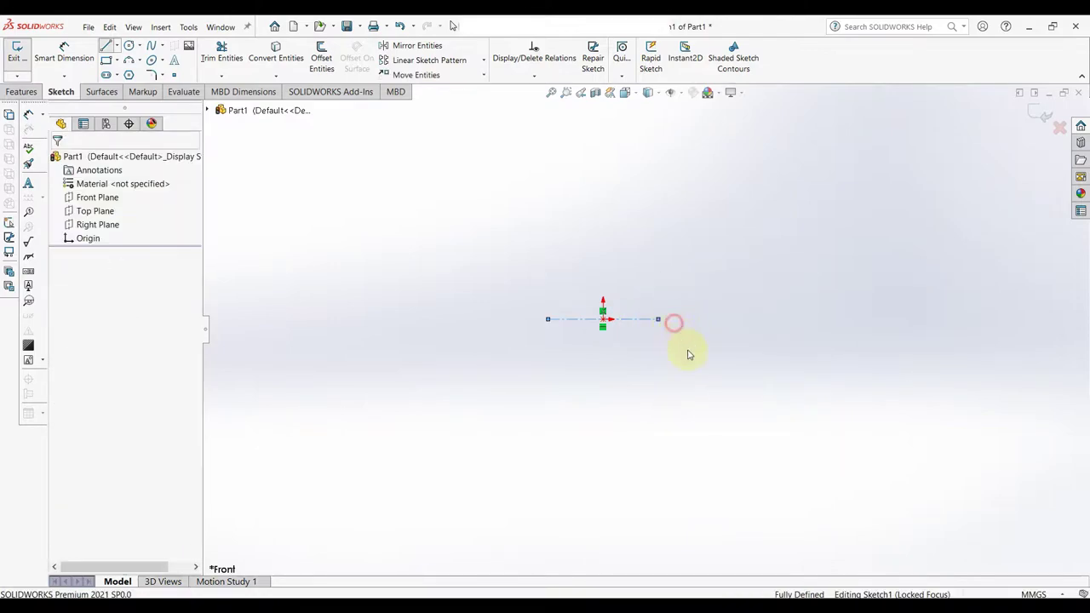
right_drag(686, 355, 632, 369)
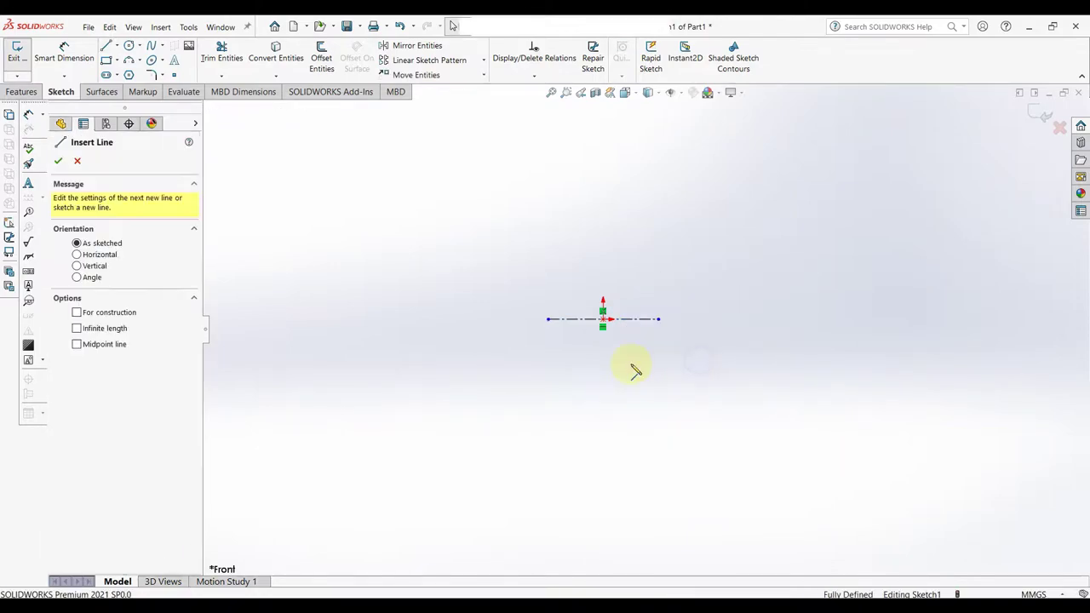
click(603, 319)
click(603, 389)
right_click(603, 390)
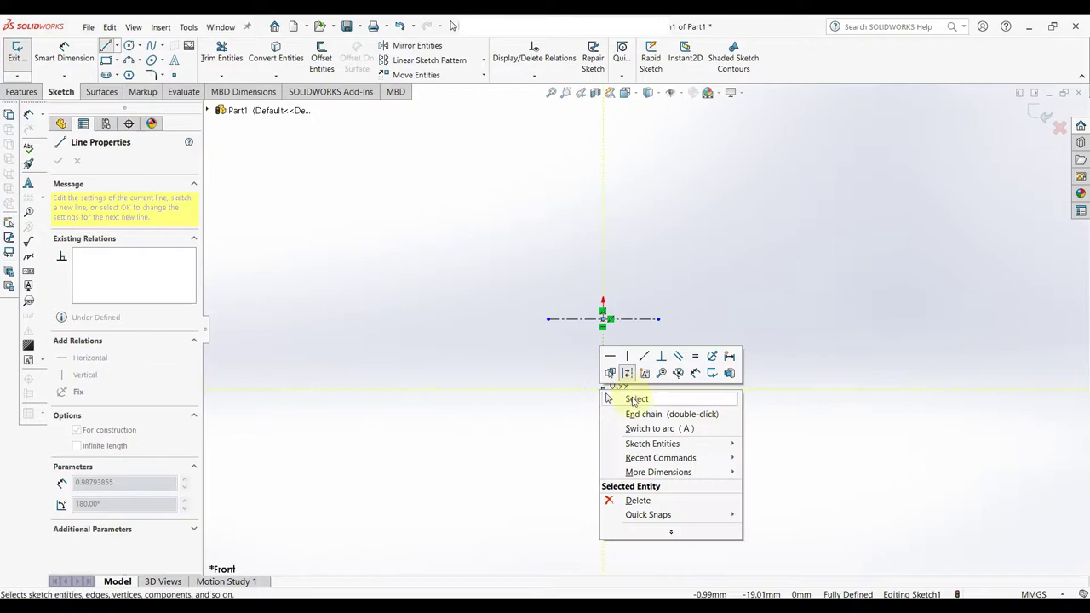
click(632, 395)
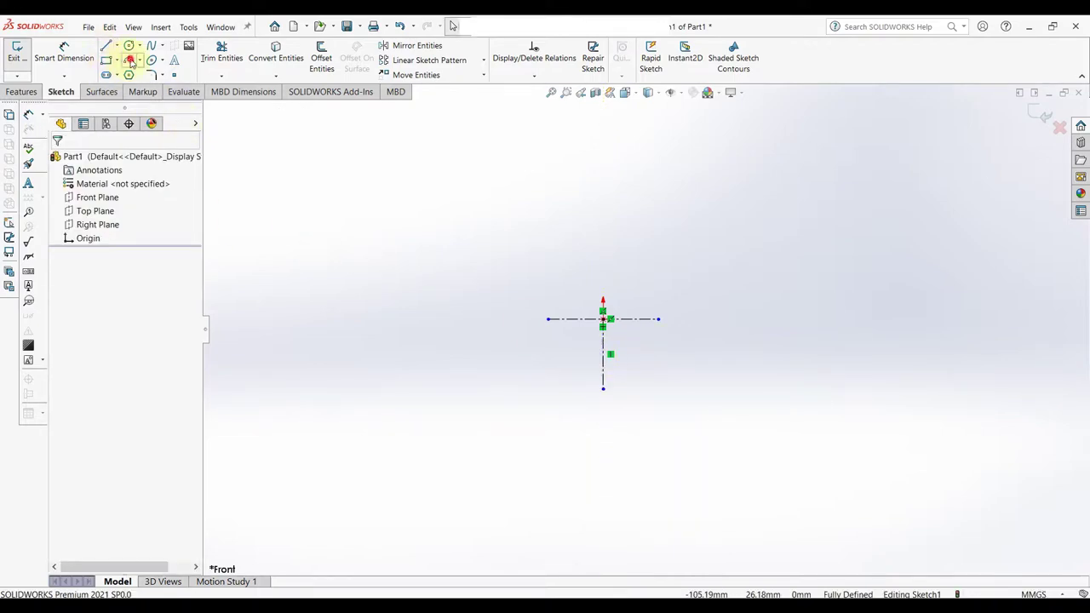
Draw a 3-point semicircular arc spanning the horizontal centerline.
click(129, 59)
drag(547, 320, 668, 327)
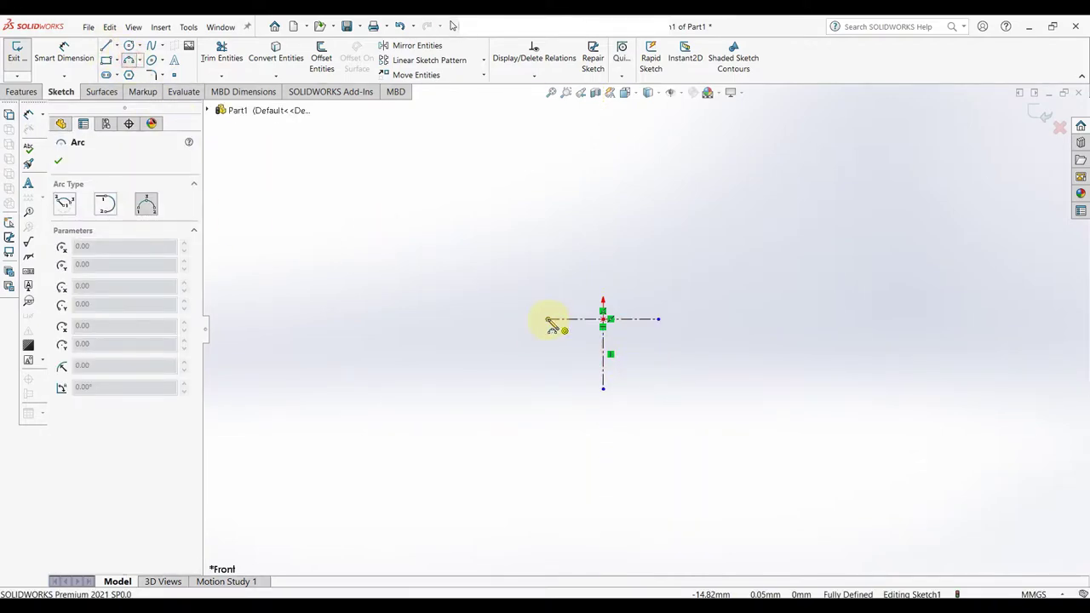
click(659, 319)
click(620, 272)
right_click(621, 274)
Dimension the arc radius to 110.
right_drag(732, 336, 741, 259)
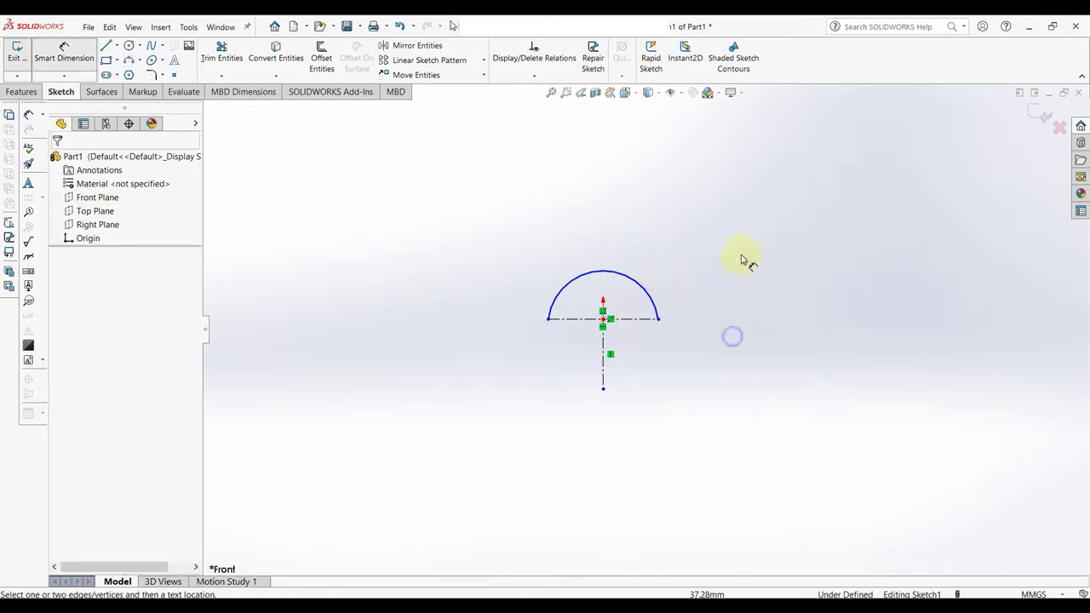
click(616, 277)
click(513, 241)
text(1)
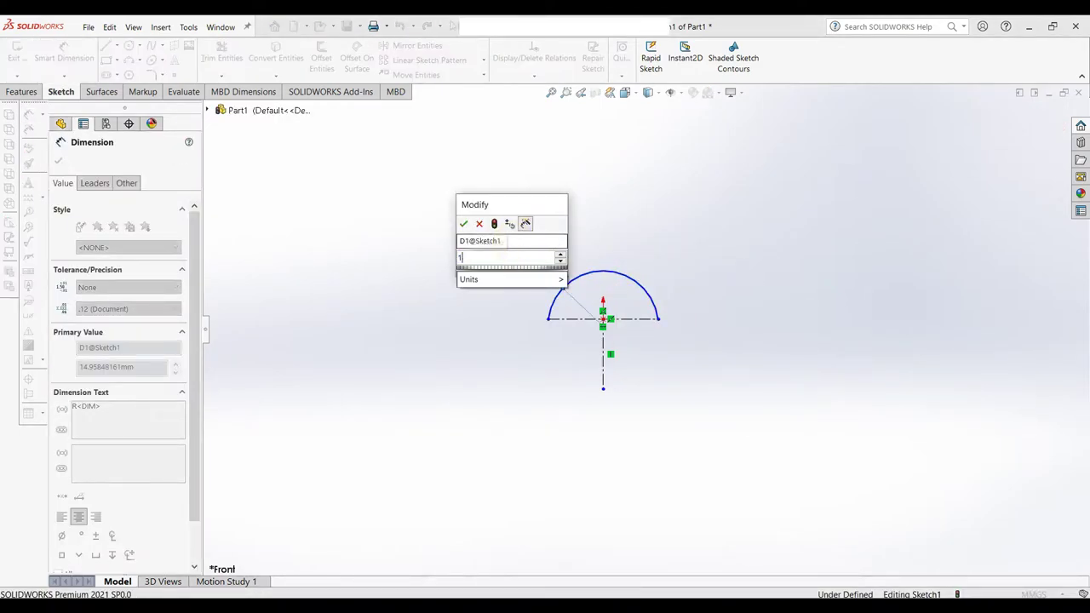
text(10)
key(Return)
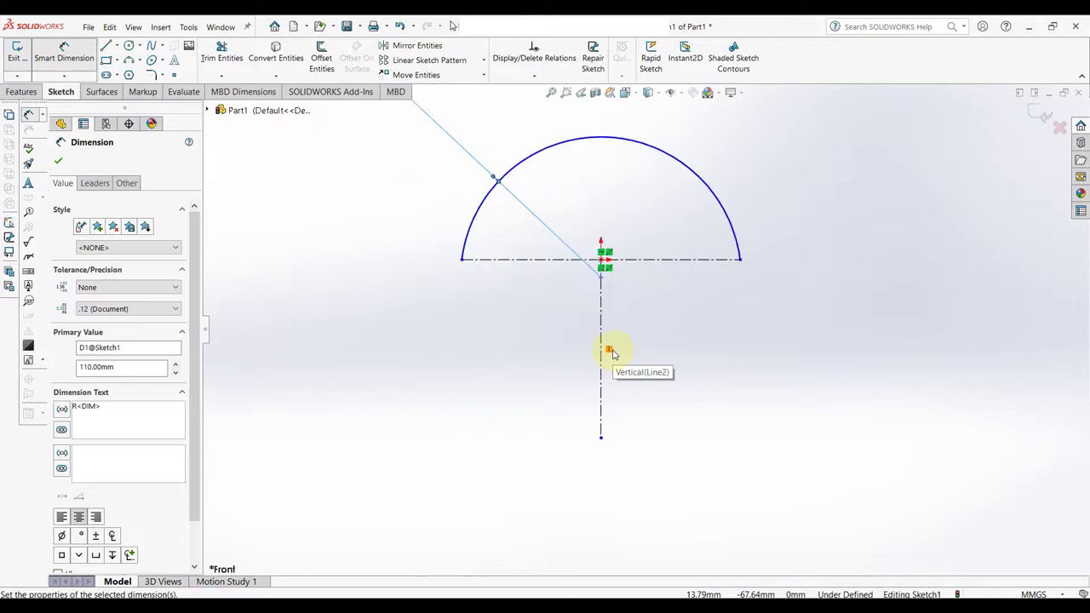
key(Escape)
Make the vertical line's endpoint coincident with the arc's centre point.
click(601, 264)
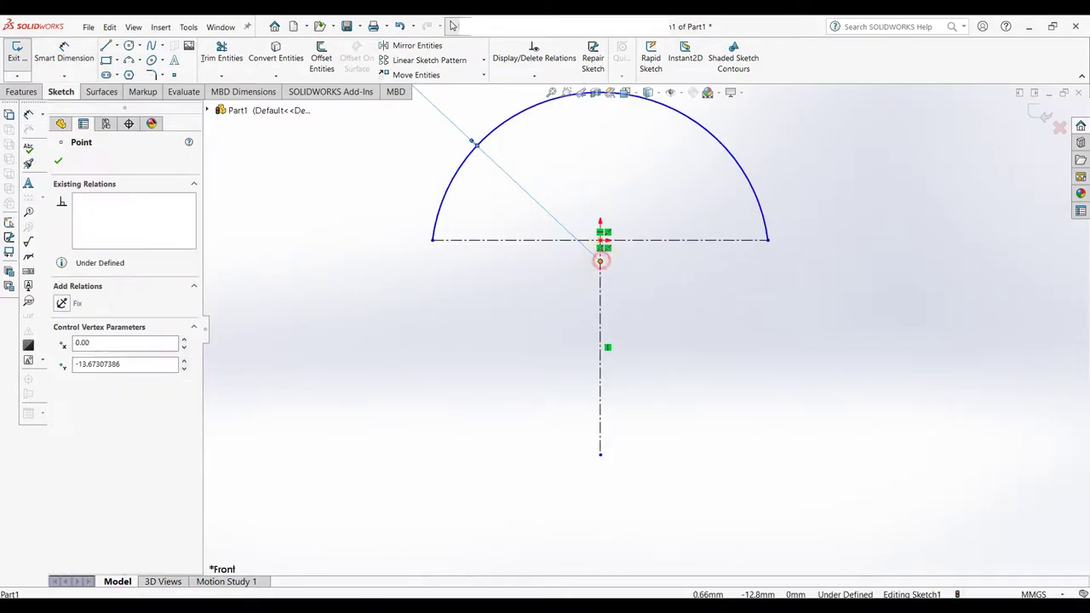
ctrl+click(601, 239)
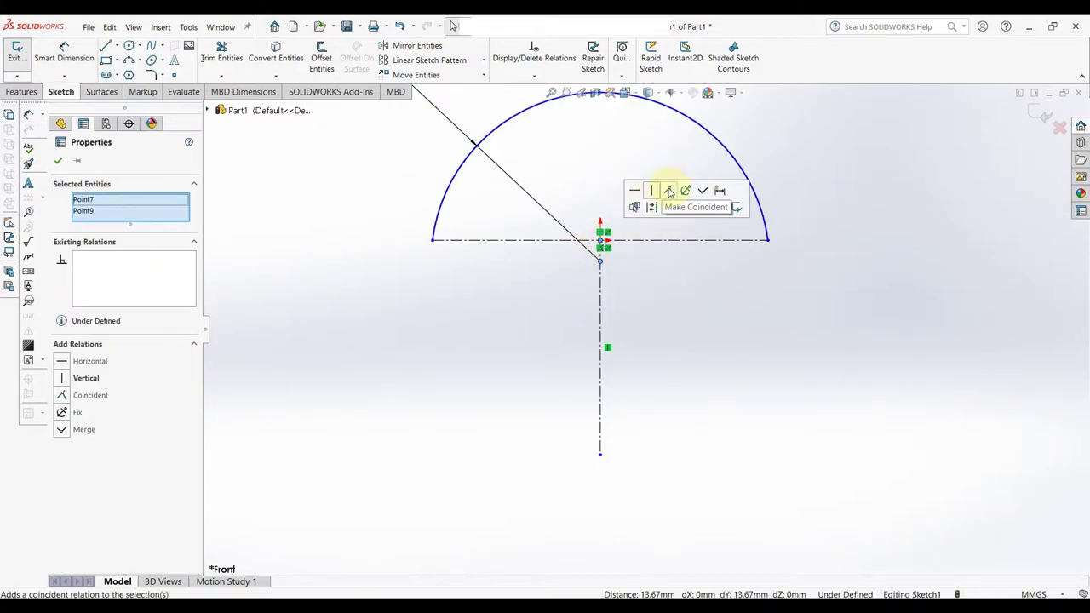
click(668, 190)
click(688, 321)
scroll(668, 358, up, 3)
right_drag(558, 379, 527, 383)
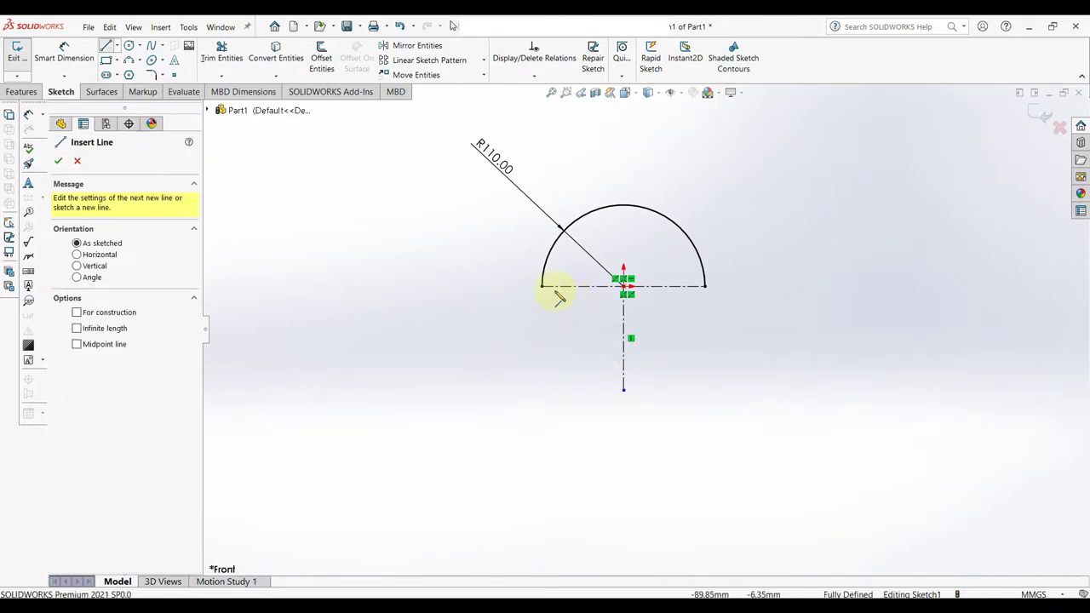
Draw the left side, base and right side lines to close the arch profile.
click(542, 285)
click(542, 378)
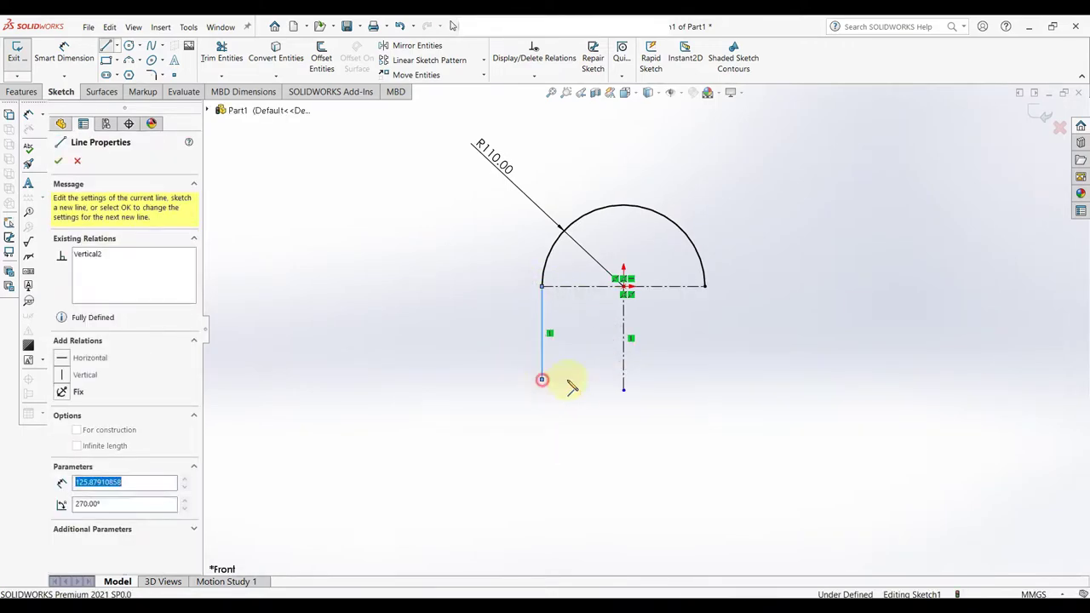
click(718, 379)
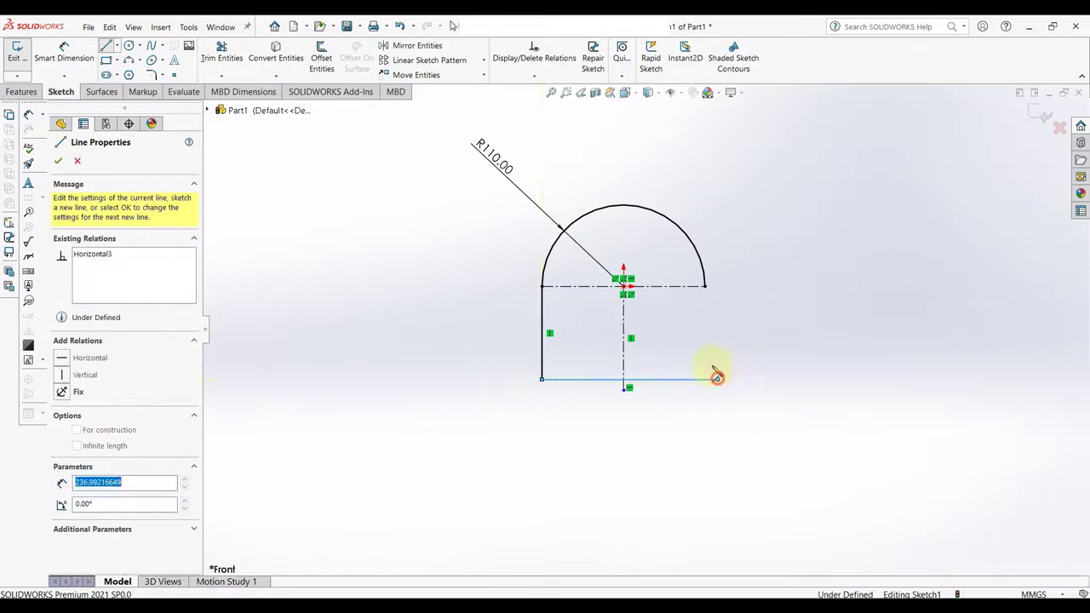
click(705, 287)
right_click(705, 287)
click(724, 294)
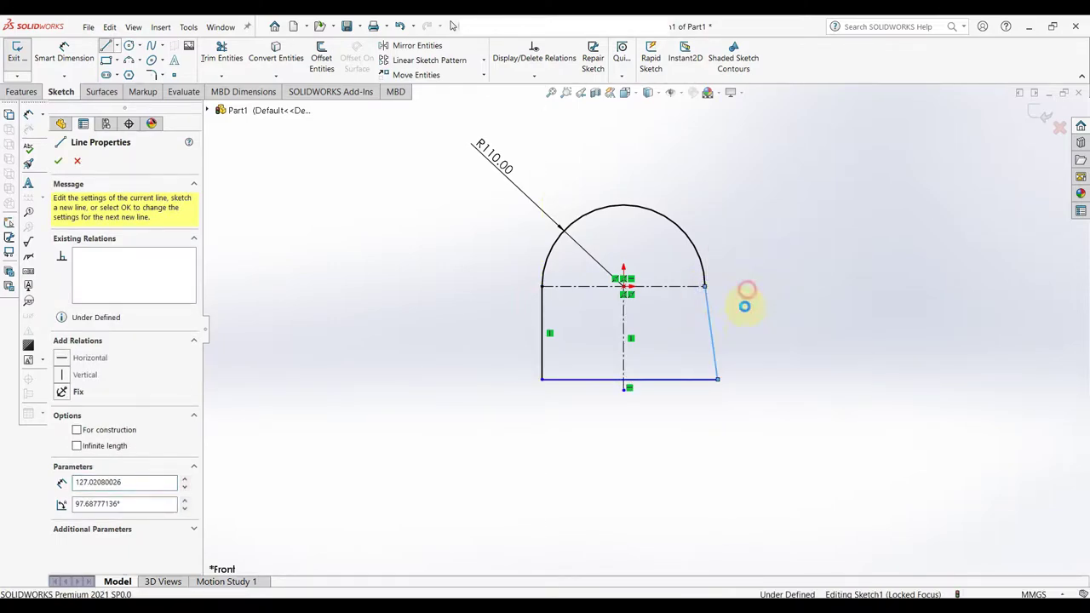
Make the right side line vertical and dimension it to 200.
click(717, 360)
click(718, 340)
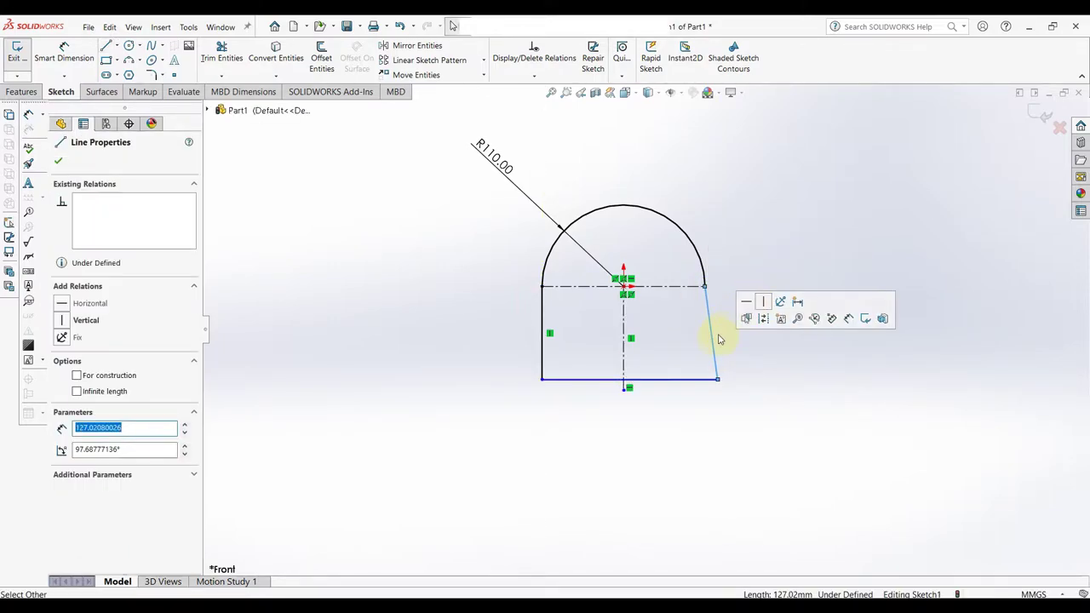
click(763, 302)
right_drag(749, 383, 742, 319)
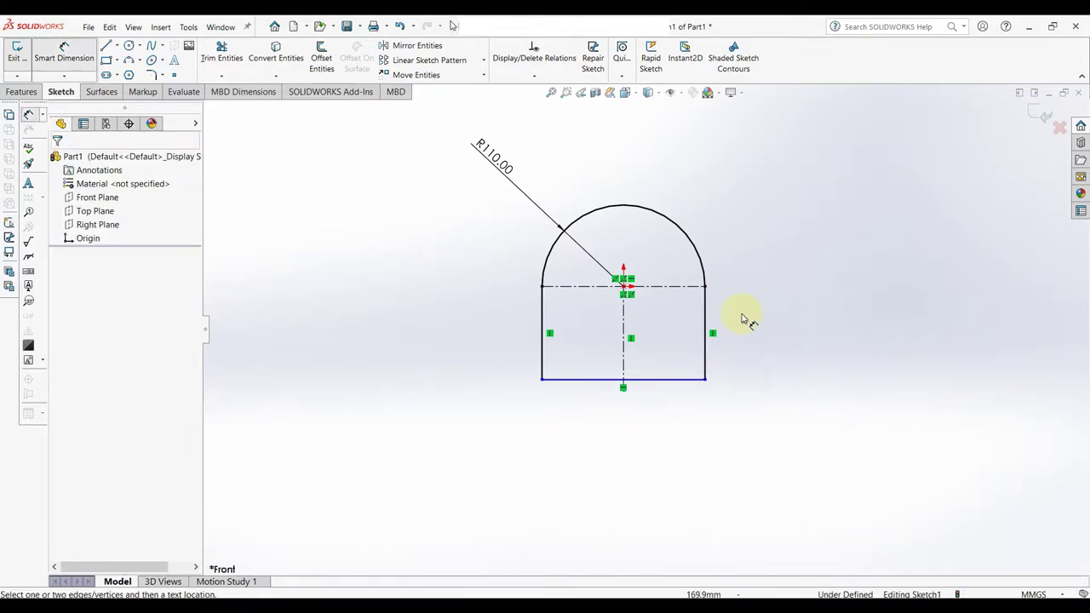
click(720, 355)
click(774, 341)
text(20)
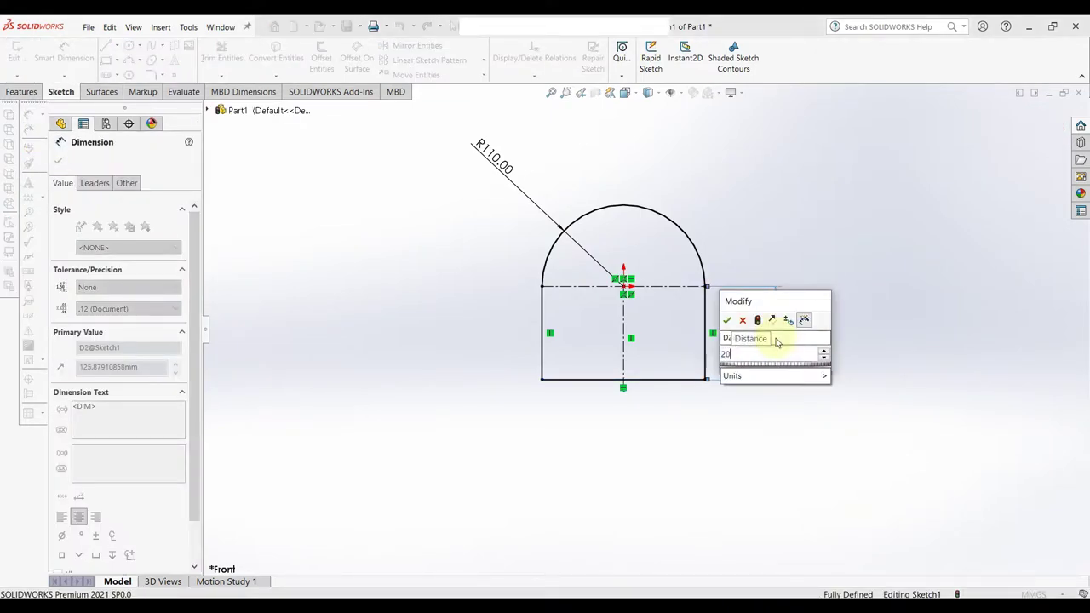
key(Return)
click(57, 160)
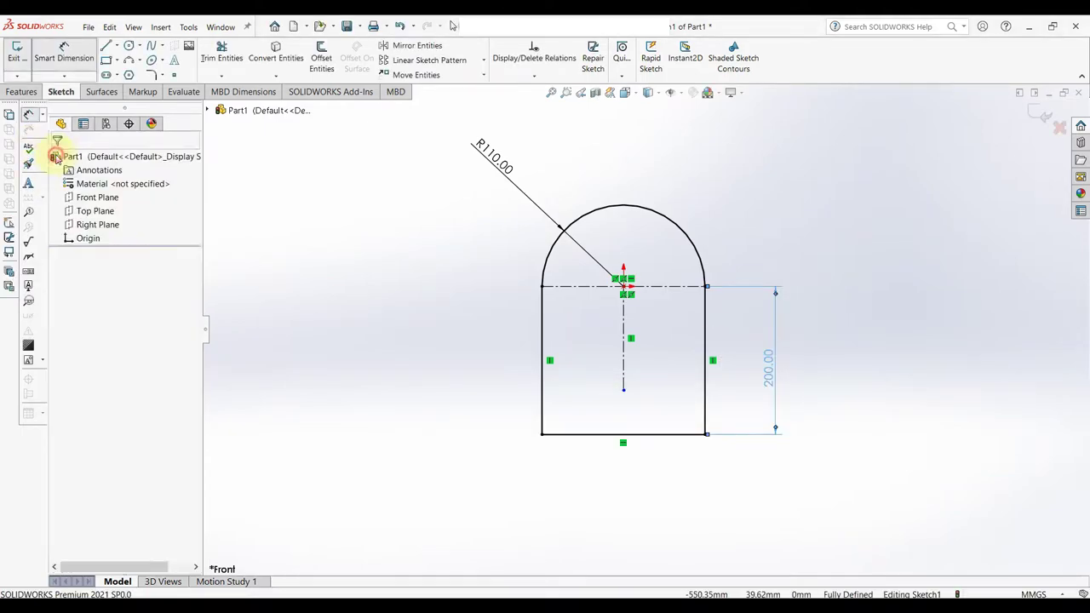
click(281, 189)
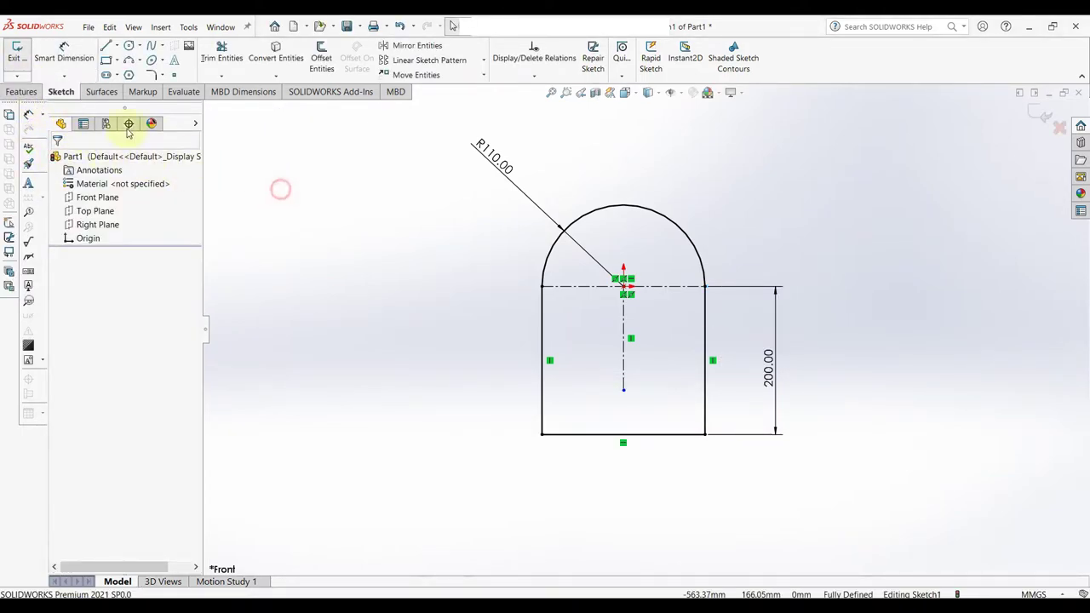
Extrude the profile 200 mm with Mid Plane into Boss-Extrude1.
click(19, 93)
click(23, 57)
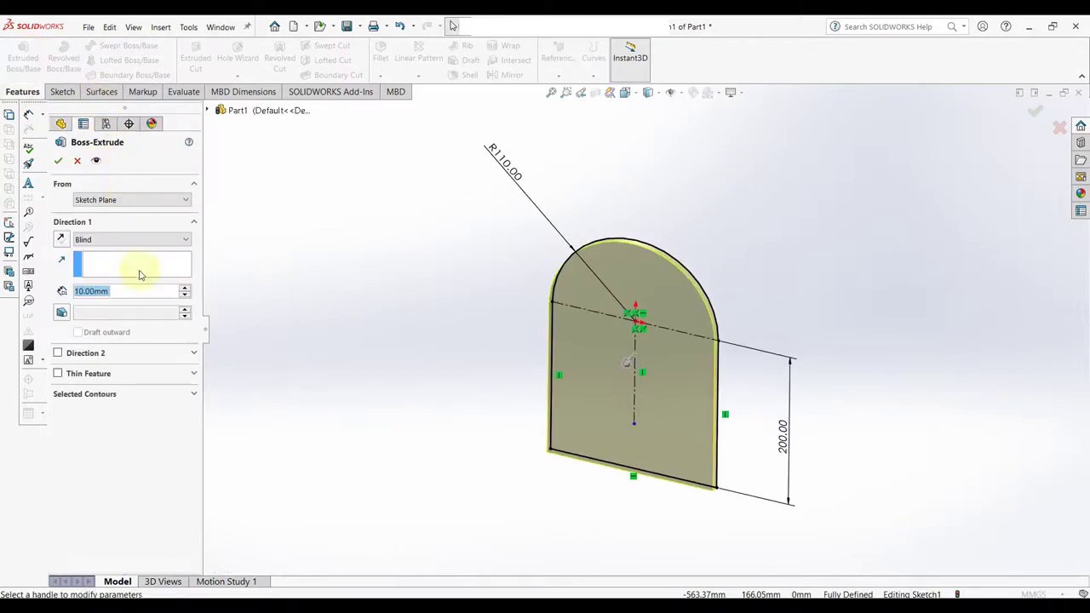
text(200)
click(139, 239)
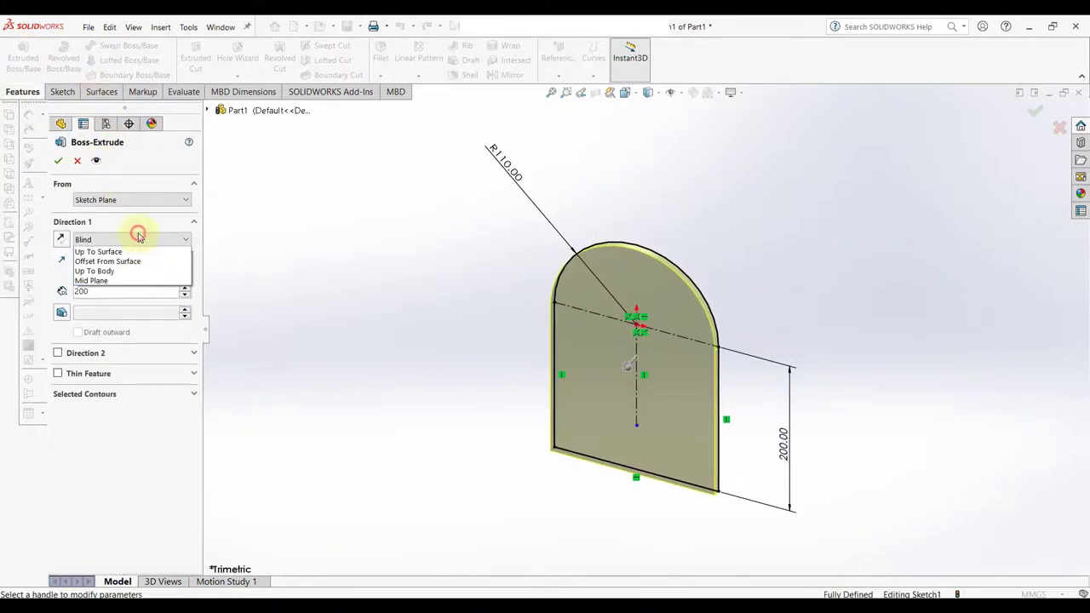
click(160, 299)
click(59, 161)
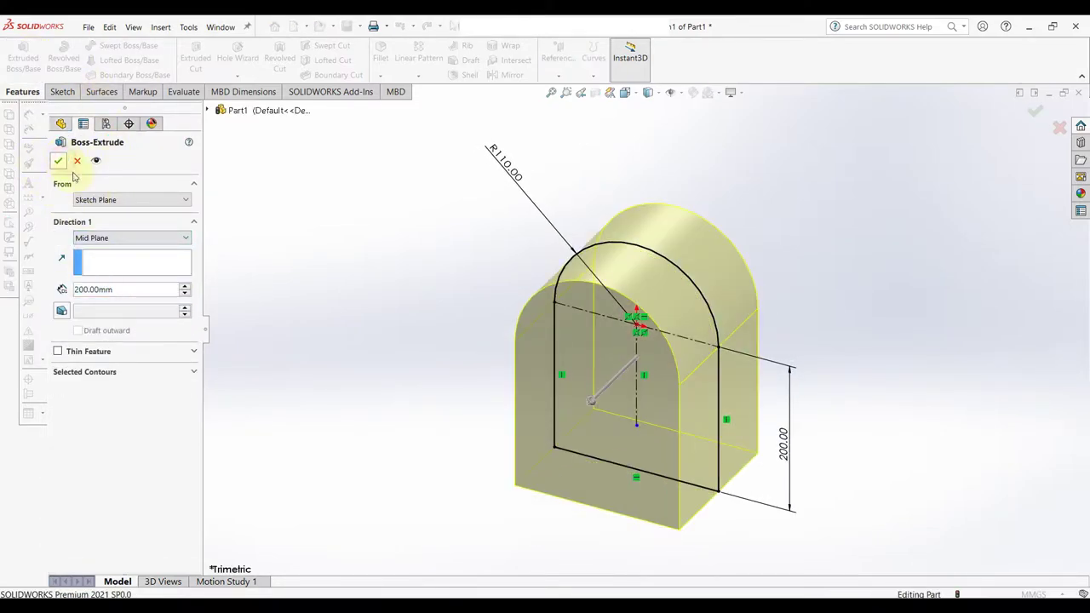
scroll(595, 422, up, 3)
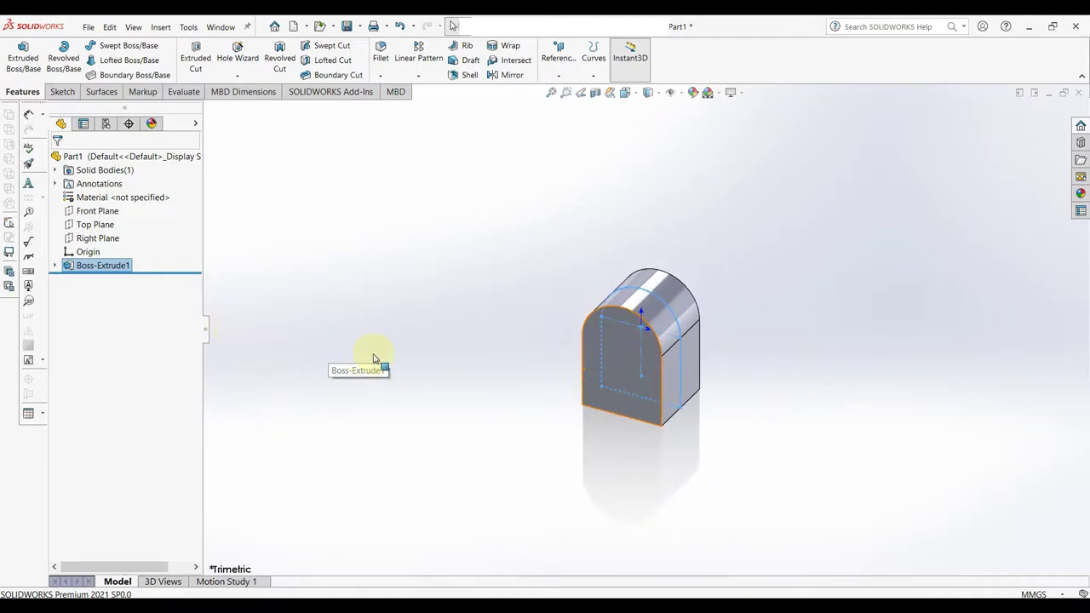
Start a face-on Front Plane sketch and draw a circle centred at the origin.
click(97, 211)
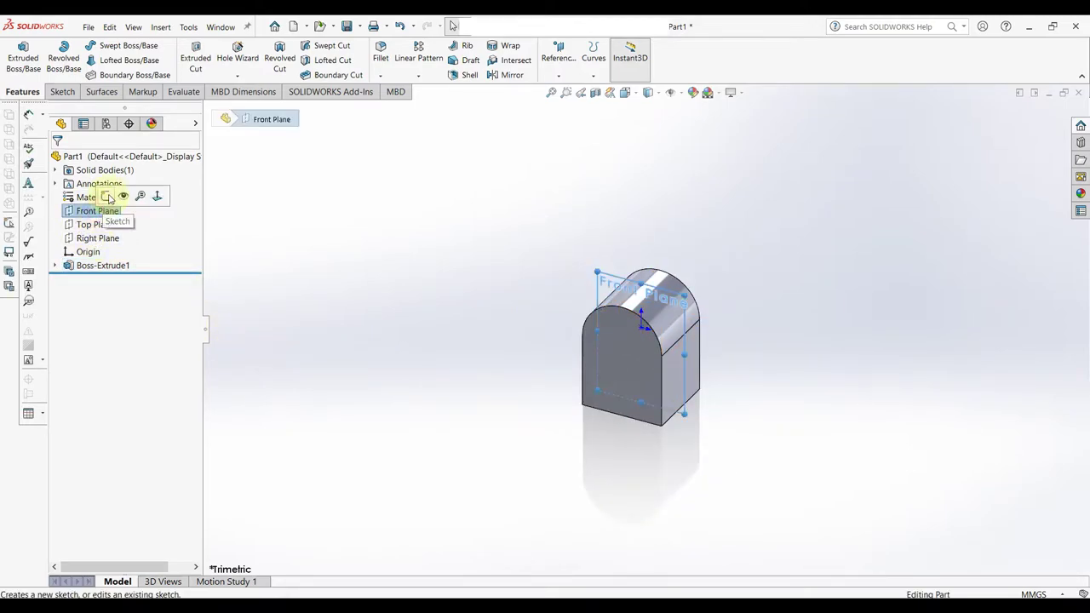
click(109, 195)
click(100, 279)
click(137, 264)
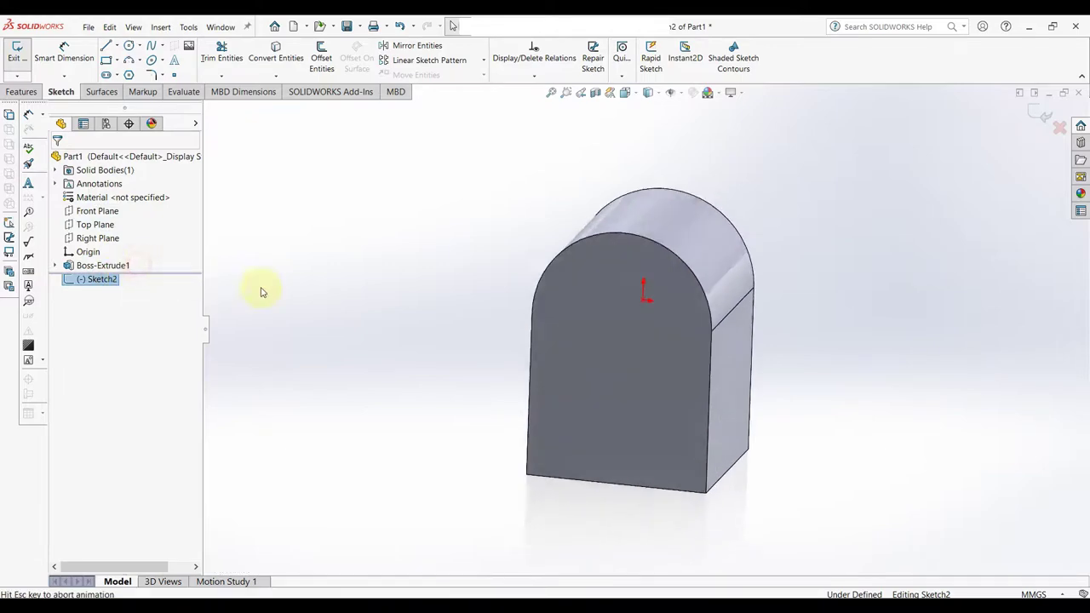
right_drag(387, 341, 435, 341)
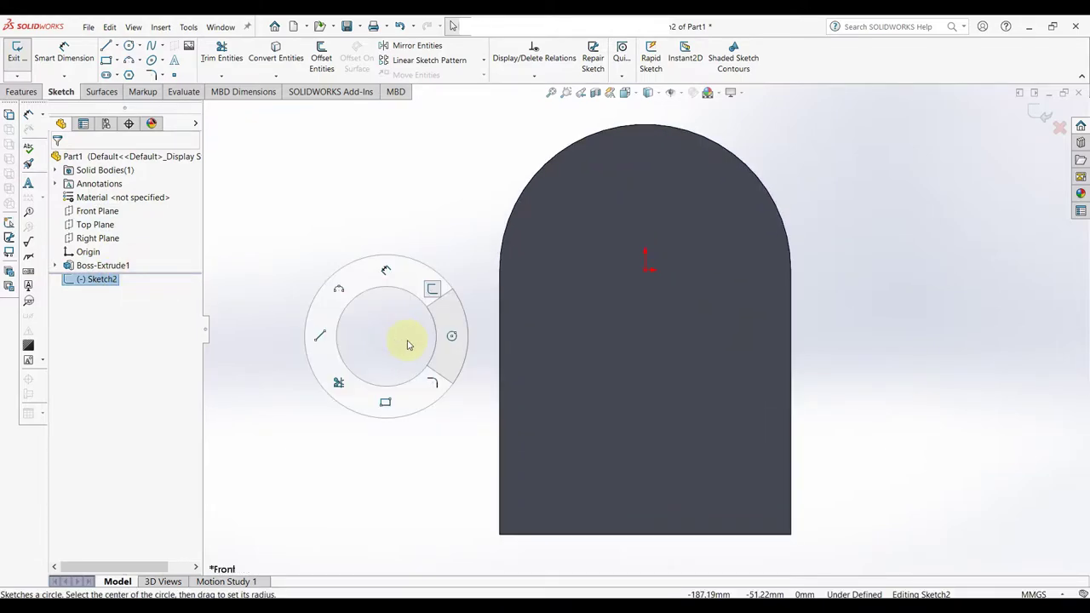
click(646, 271)
click(614, 260)
right_click(613, 259)
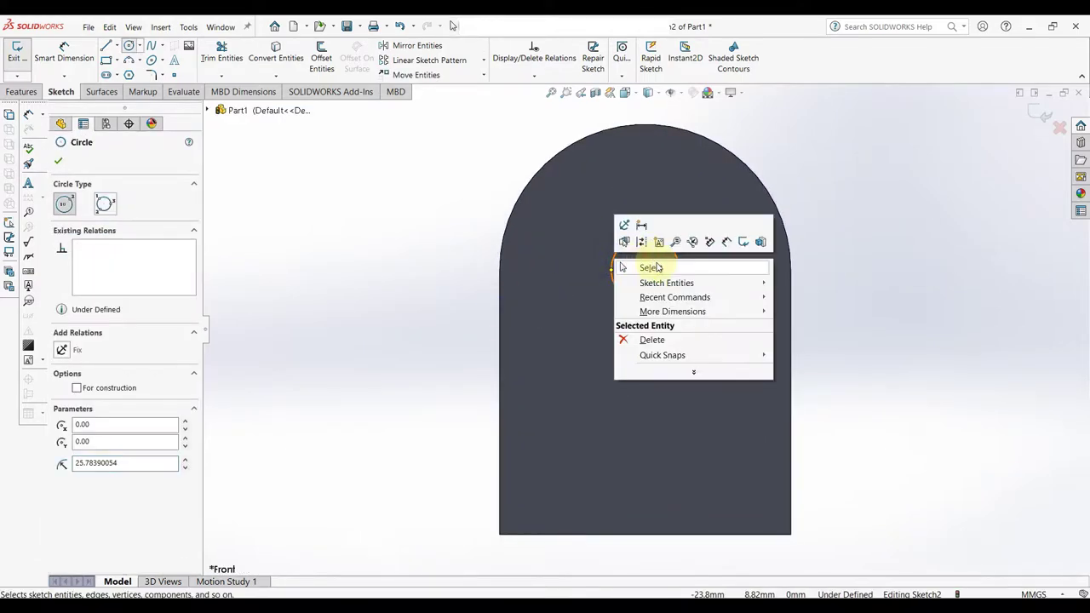
click(651, 267)
Dimension the circle to an 80 mm diameter and begin an Extruded Boss/Base.
click(626, 250)
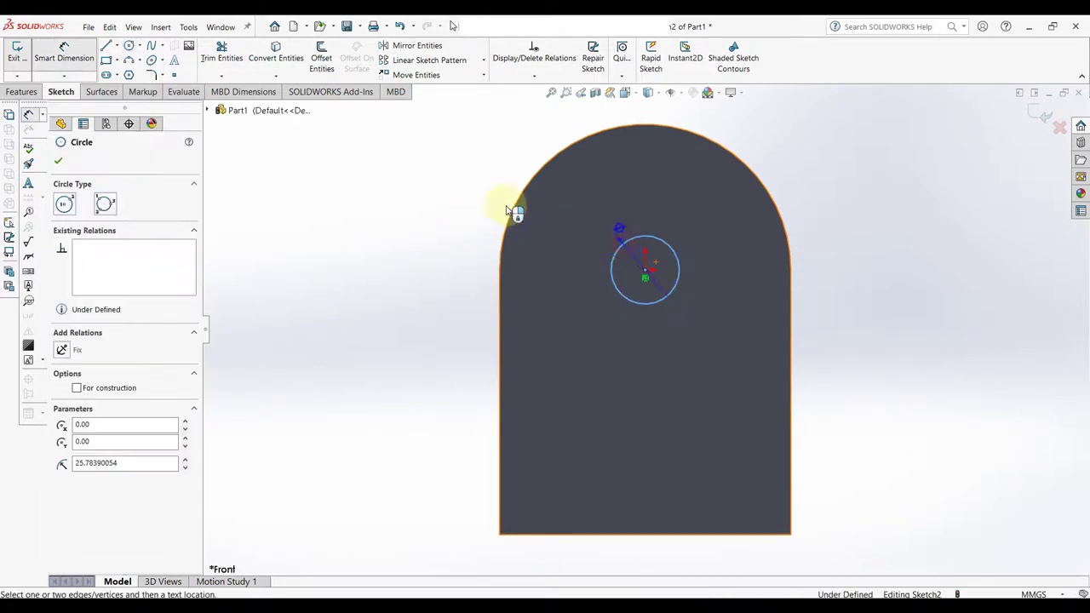
click(487, 201)
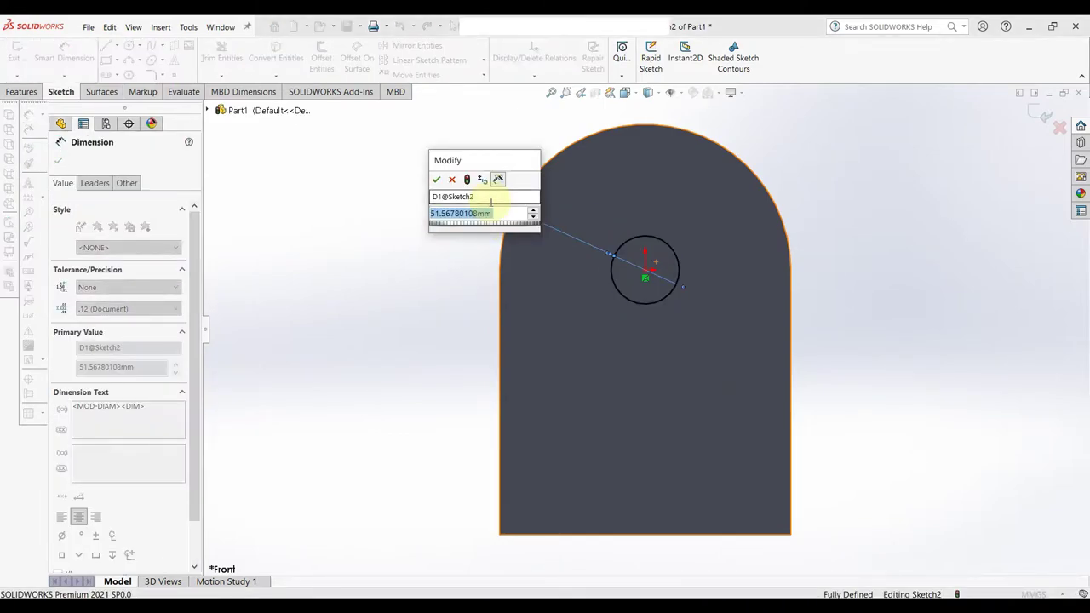
text(80)
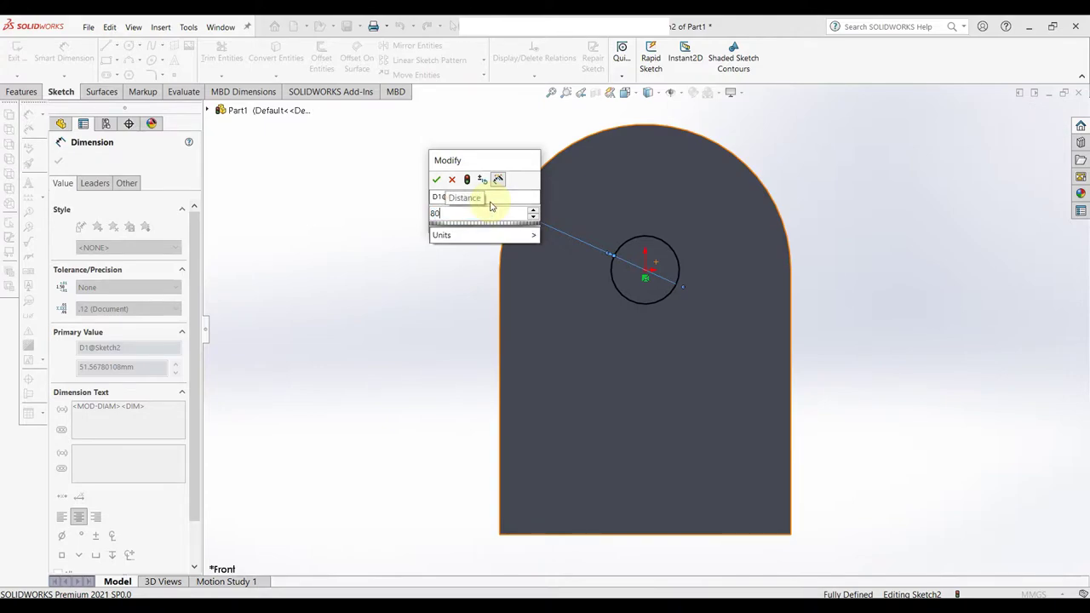
key(Return)
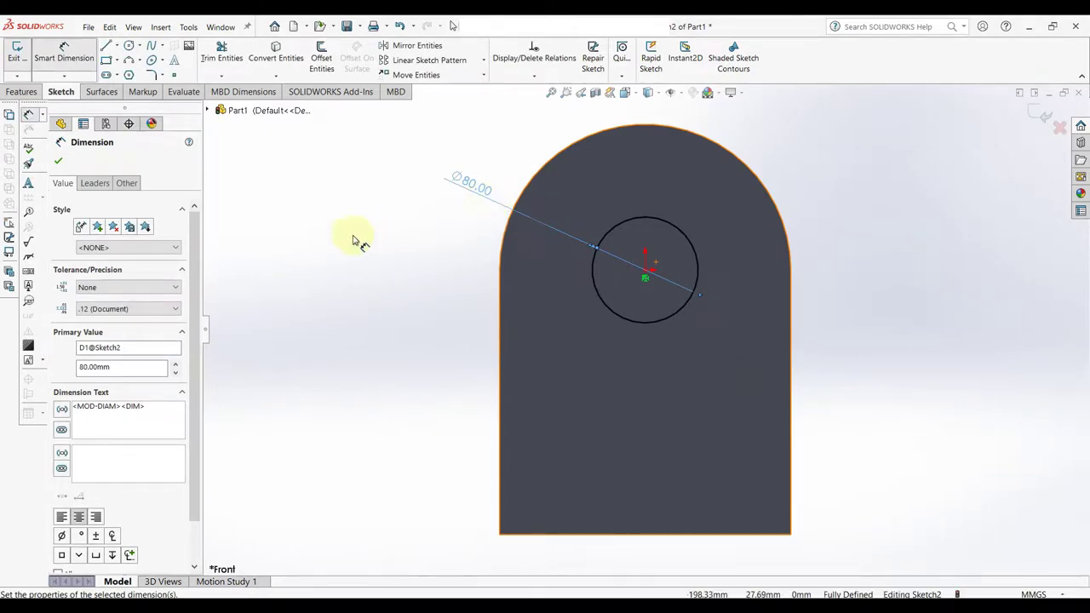
click(59, 163)
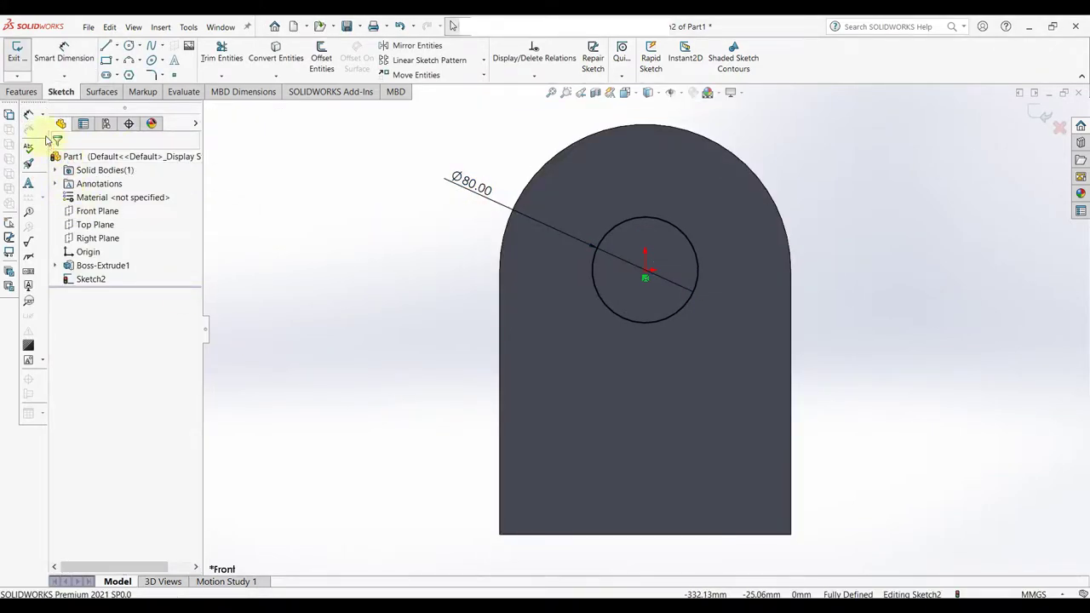
click(17, 91)
click(17, 64)
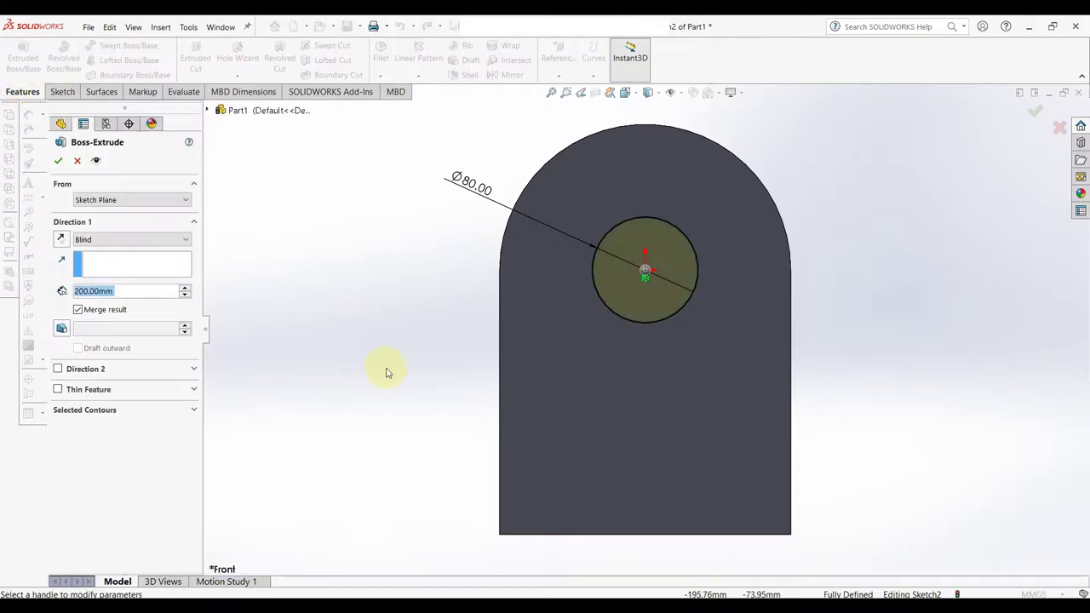
Extrude the Ø80 circle Mid Plane to a 280 mm depth, creating Boss-Extrude2.
click(150, 239)
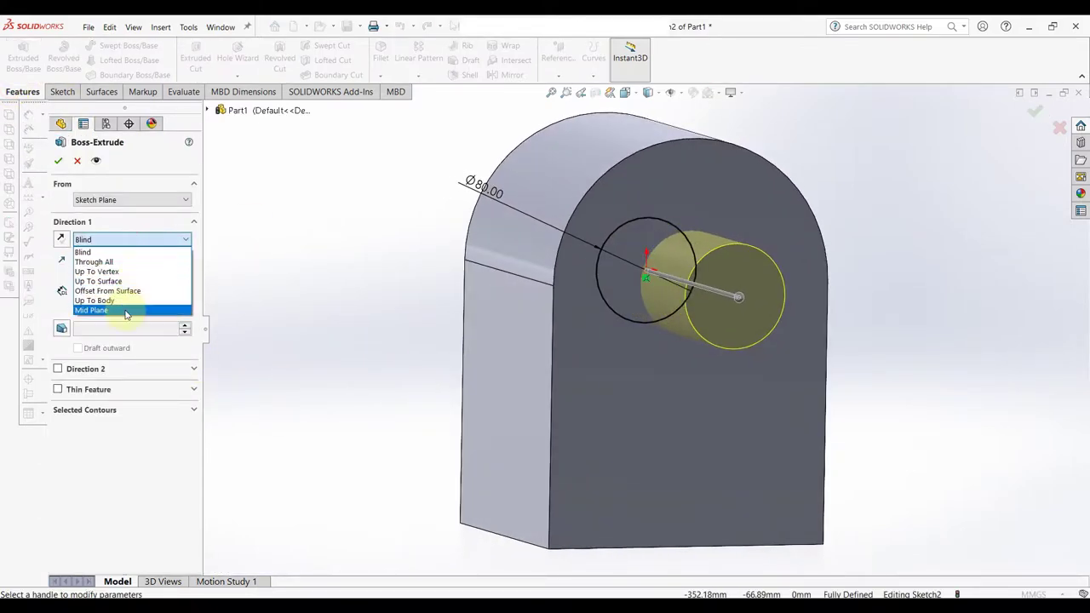
click(132, 308)
text(28)
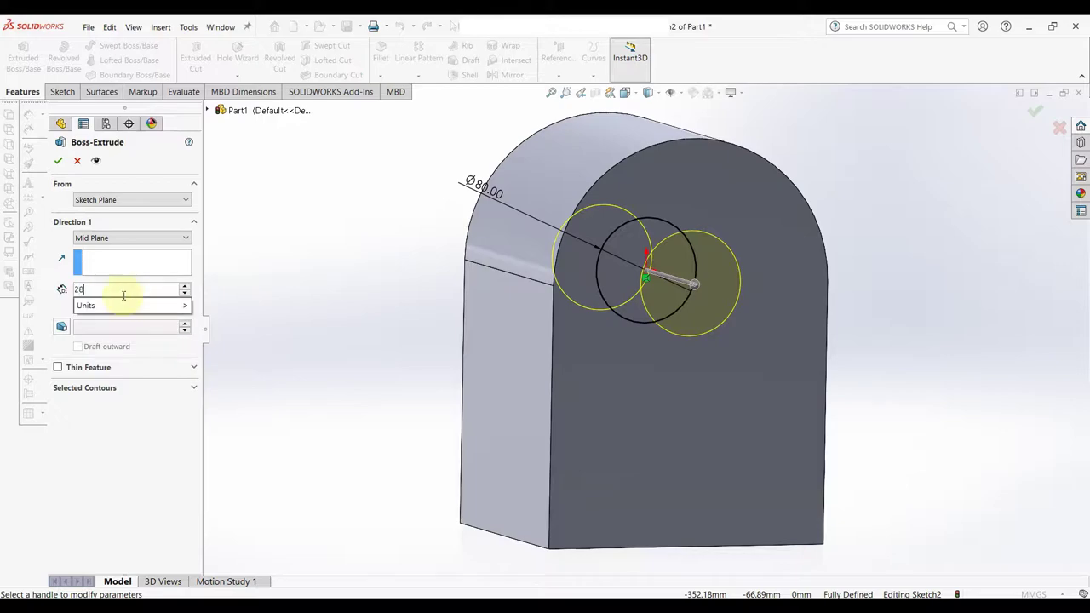
text(0)
key(Return)
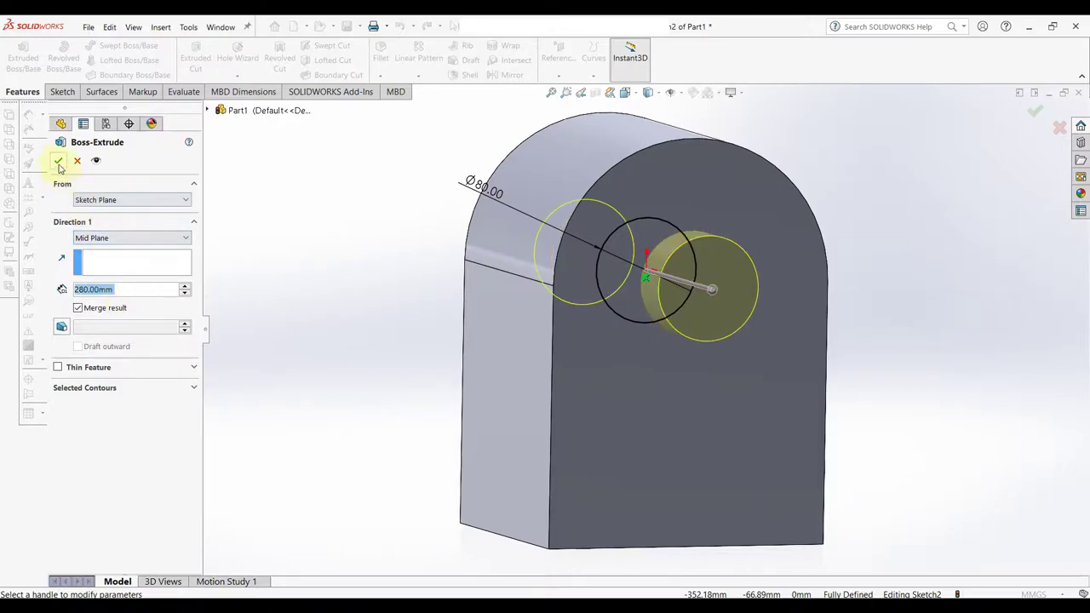
click(55, 163)
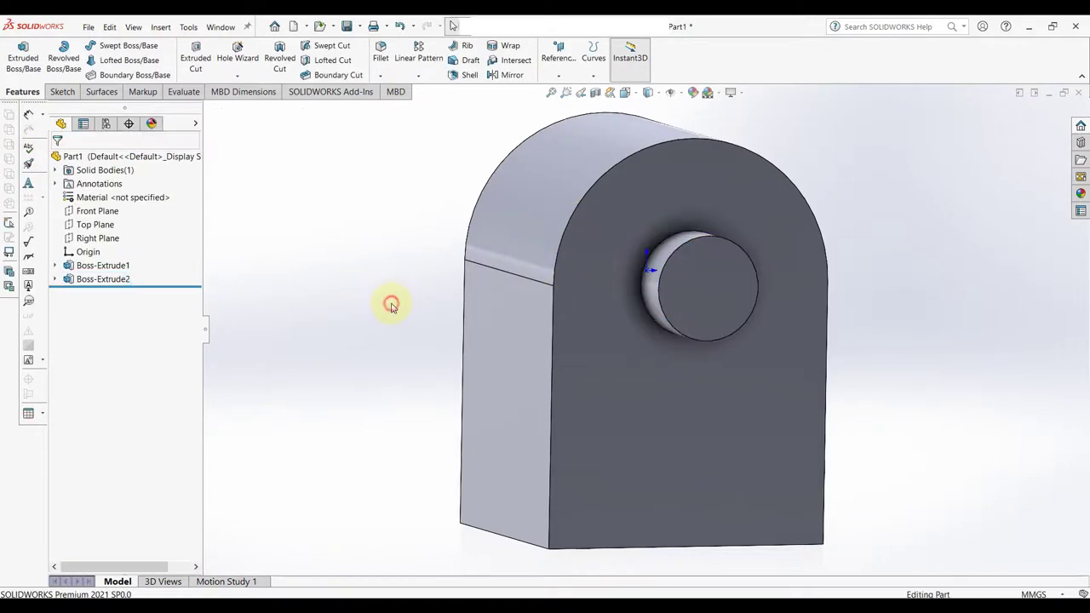
Start Sketch3 on the Front Plane and view it face-on.
key(f)
click(97, 211)
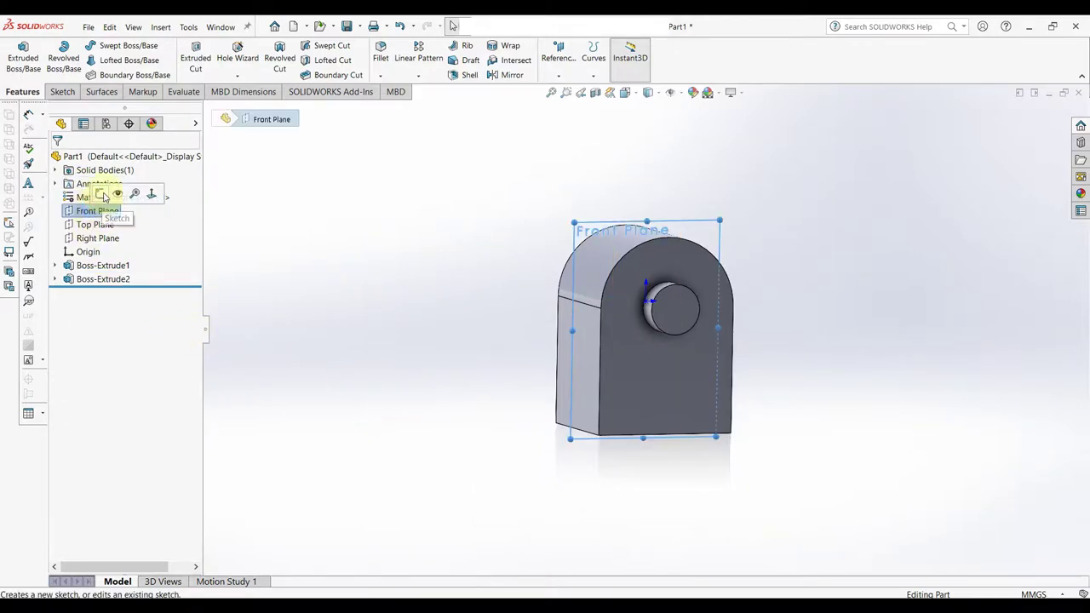
click(89, 189)
click(102, 293)
click(138, 280)
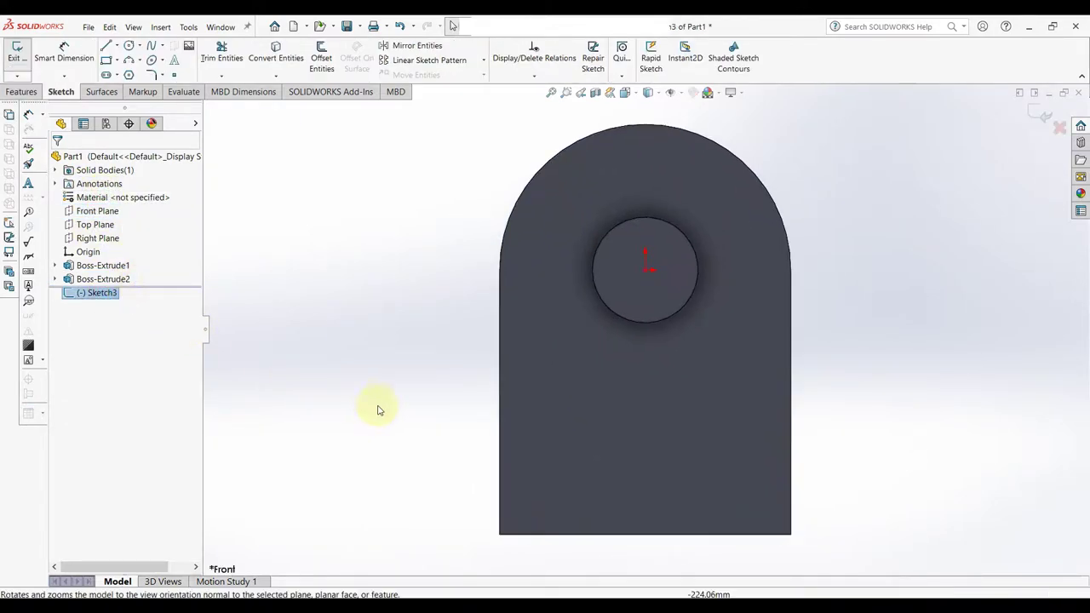
Draw a closed rectangle below the block, starting at its bottom centre.
key(l)
scroll(596, 417, down, 3)
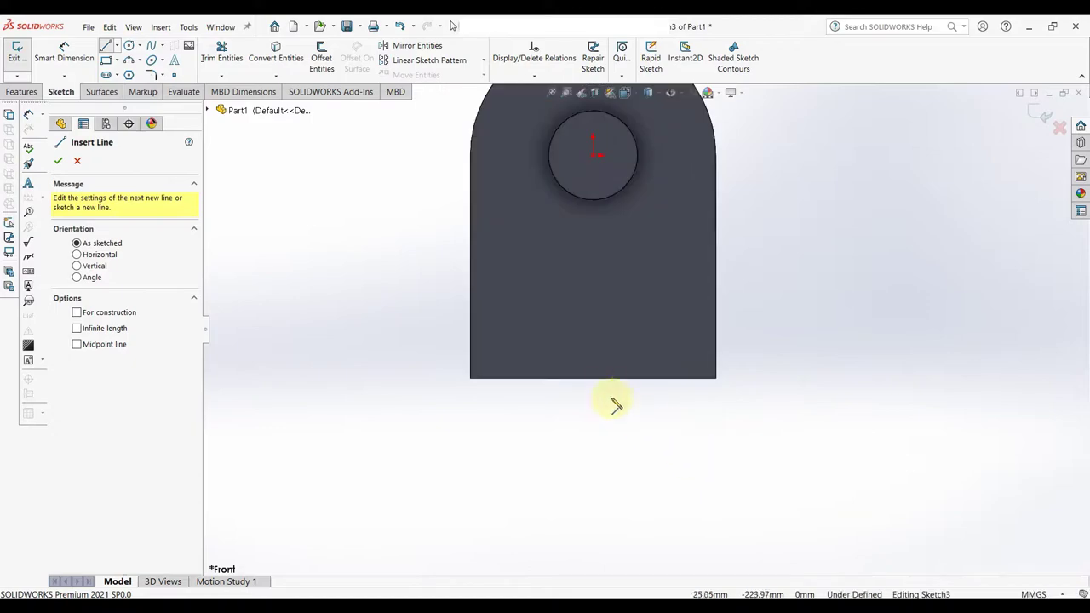
click(593, 377)
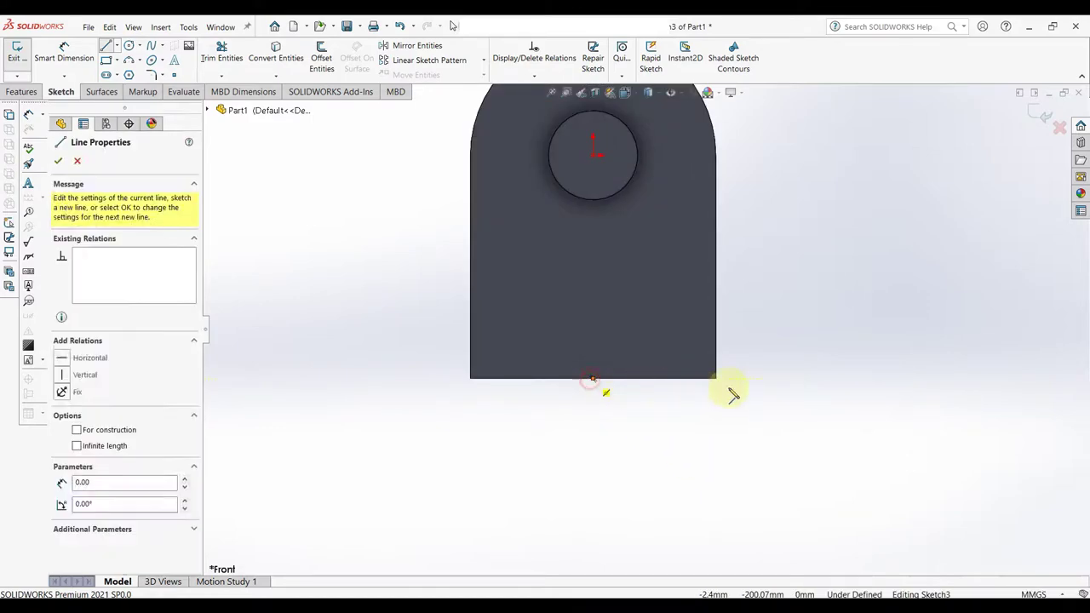
click(777, 377)
click(776, 550)
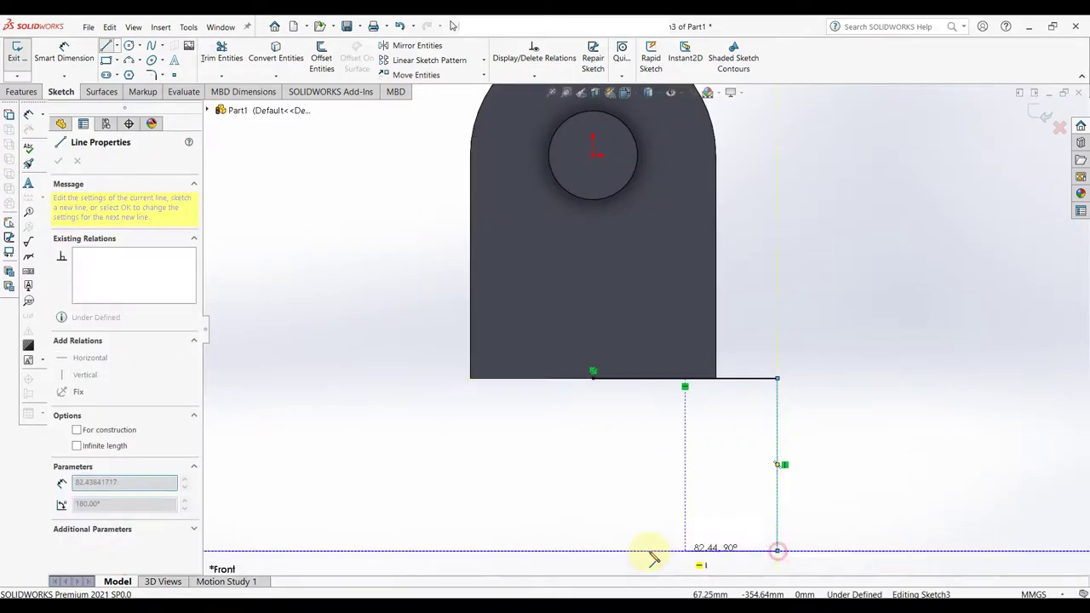
click(593, 550)
click(593, 377)
right_click(591, 377)
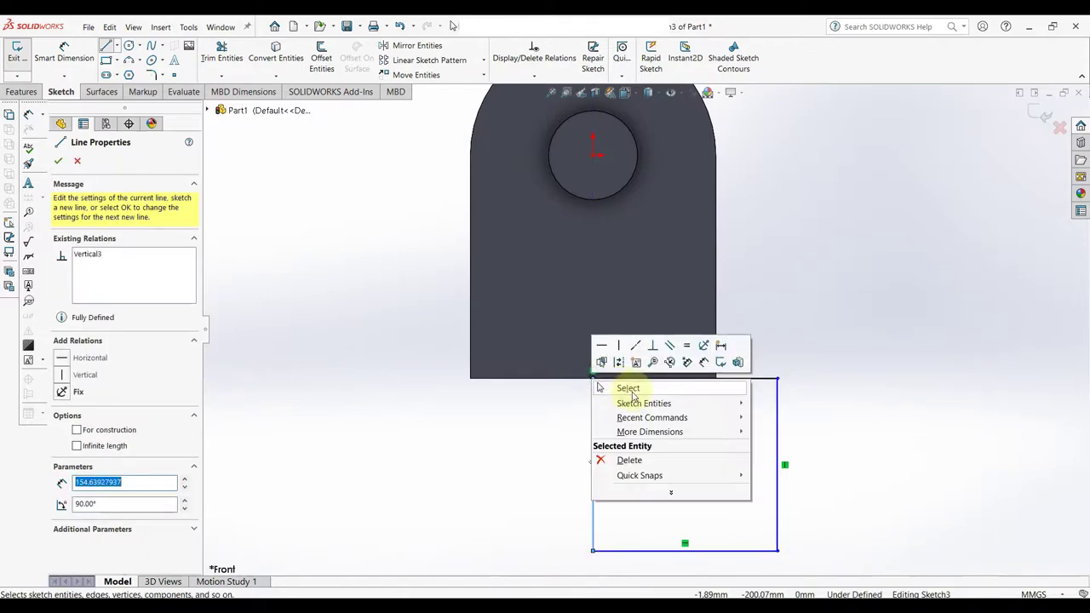
click(626, 389)
Dimension the rectangle to 200 mm height and 150 mm width.
right_drag(845, 362, 846, 298)
click(777, 445)
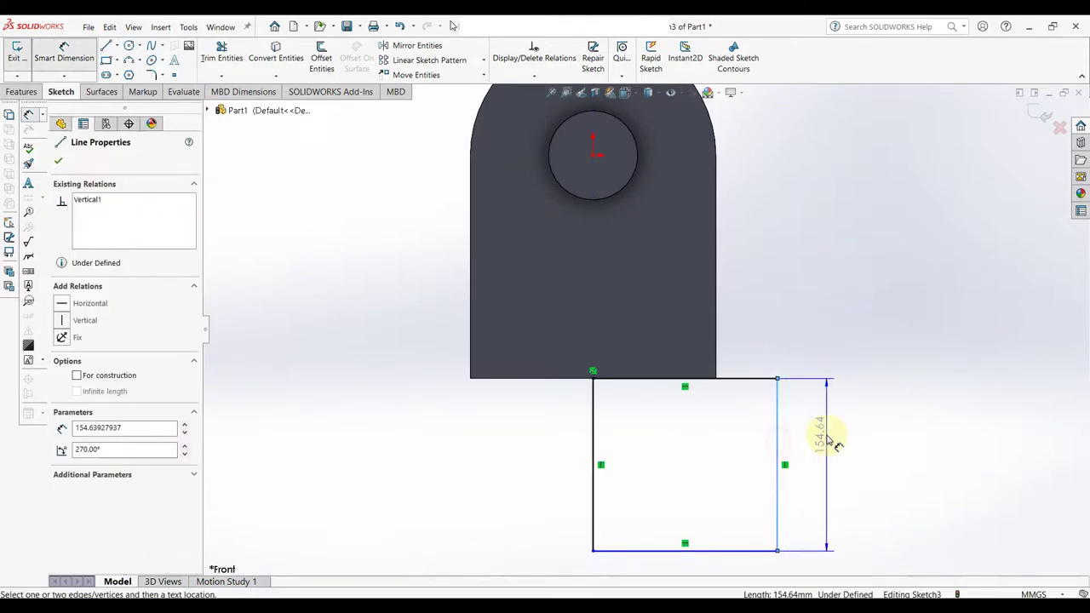
click(826, 435)
text(200)
key(Return)
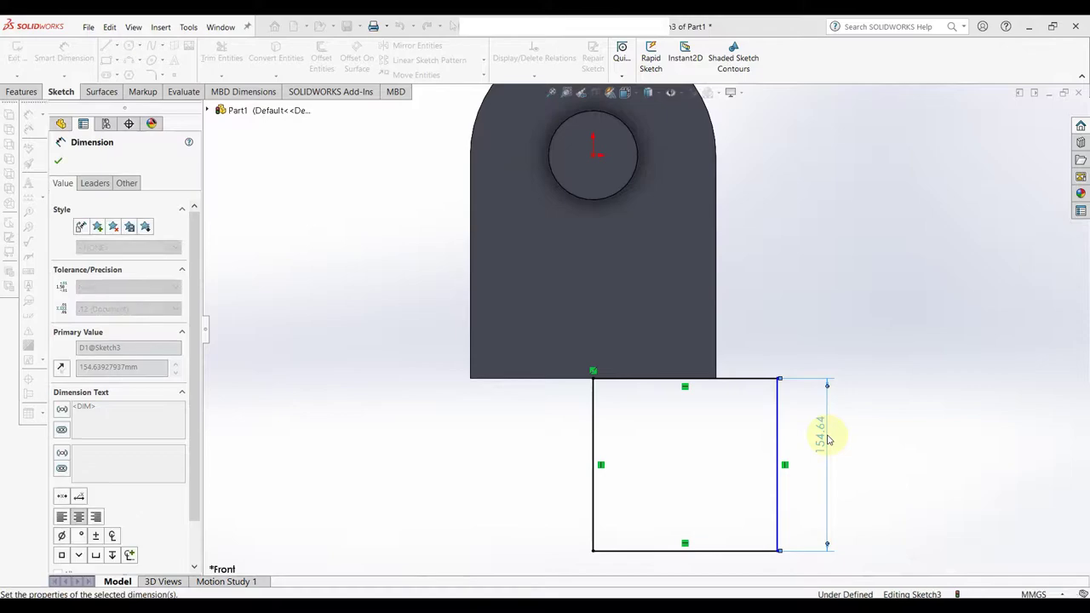
click(723, 557)
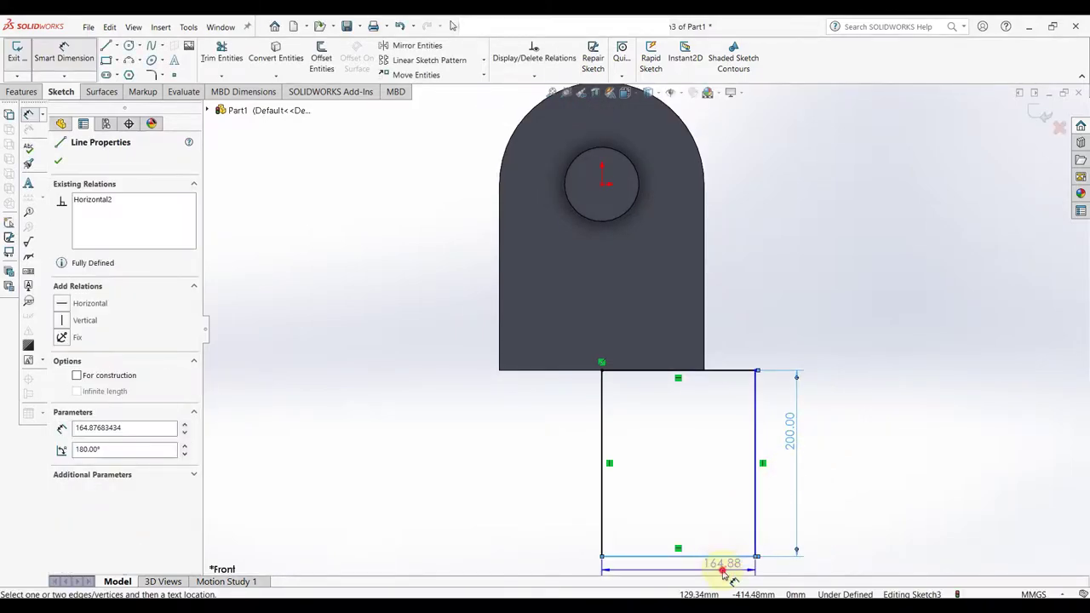
click(724, 570)
text(150)
key(Return)
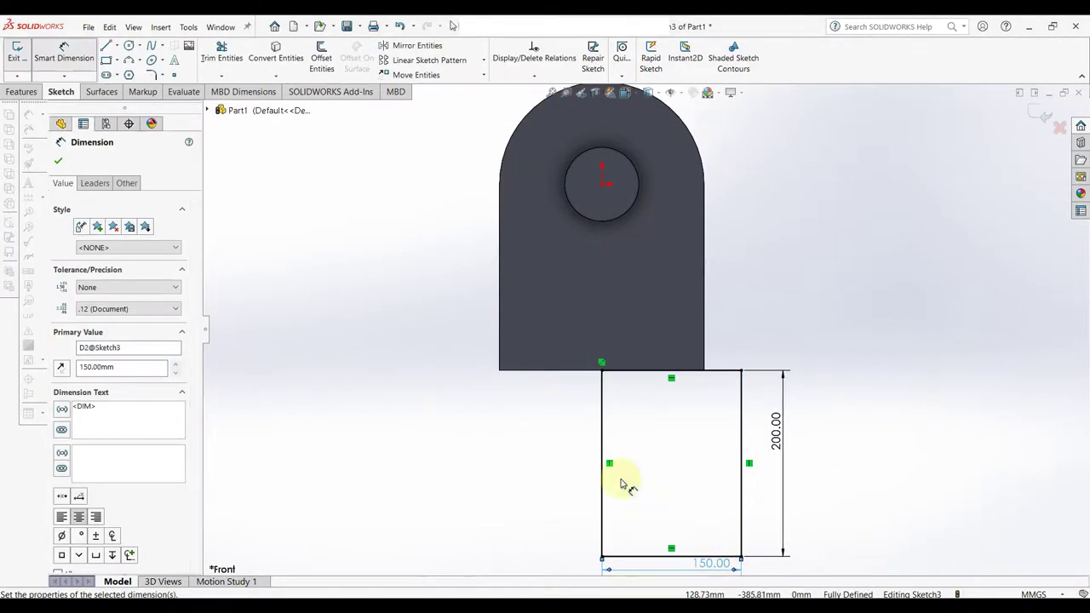
click(58, 160)
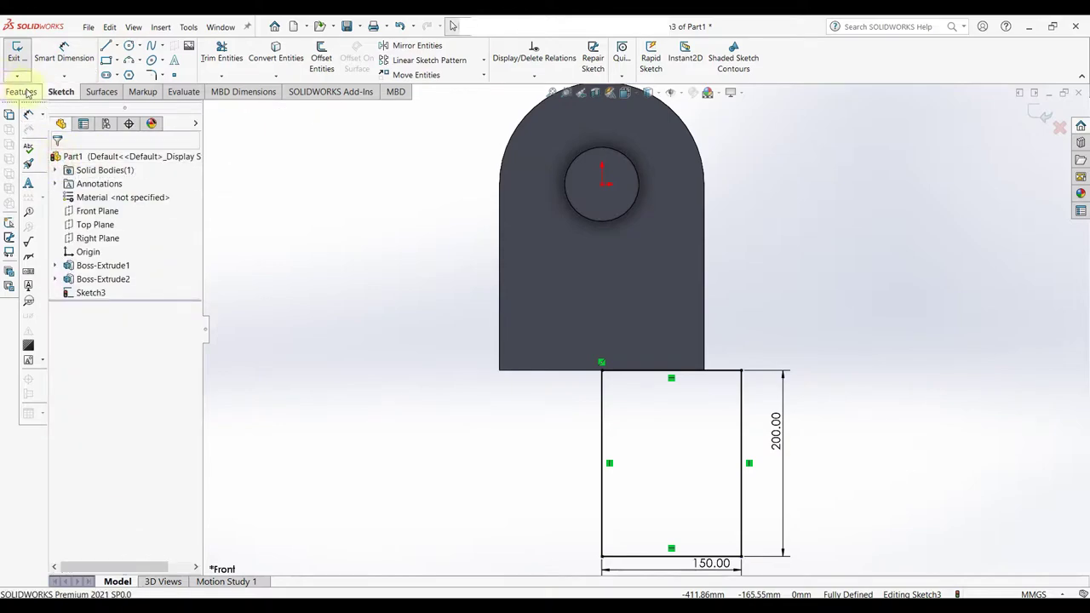
Revolve the rectangle 360° about the centre vertical line into the base.
click(22, 91)
click(69, 57)
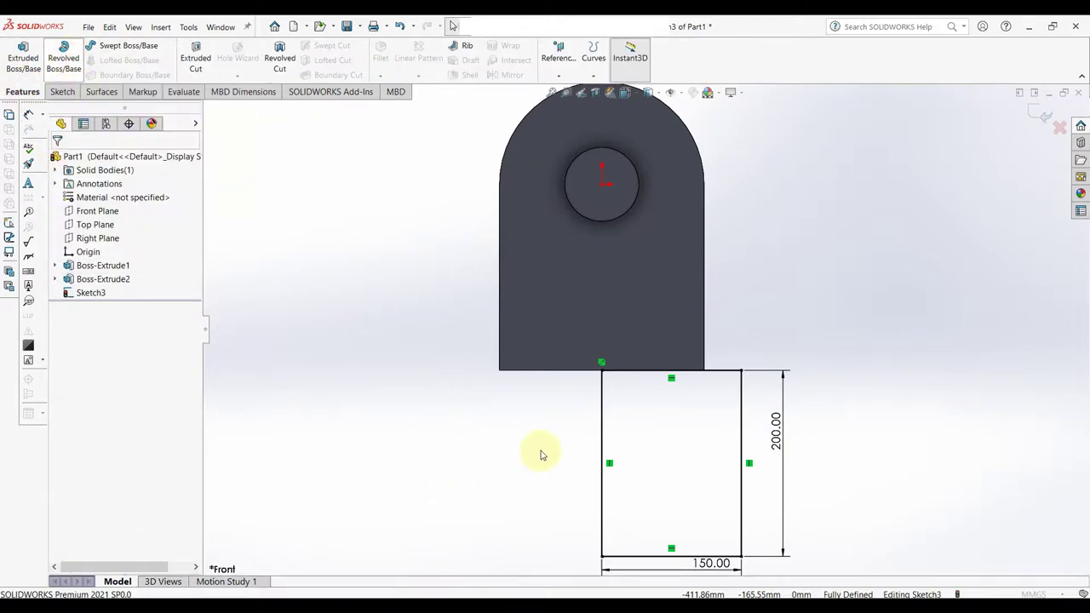
click(601, 434)
click(58, 160)
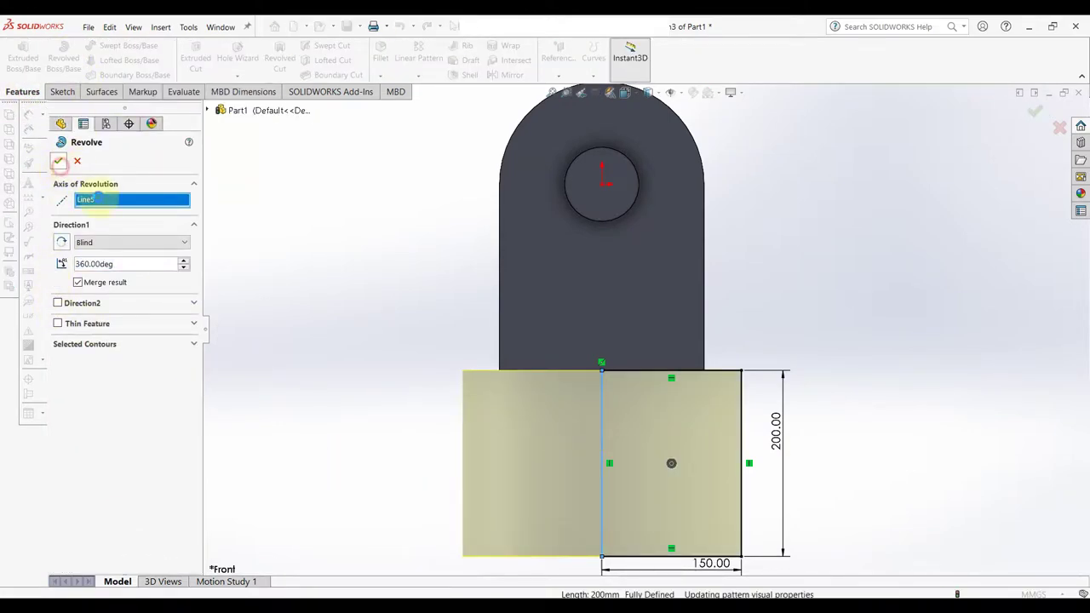
middle_drag(437, 382, 478, 459)
scroll(681, 401, up, 3)
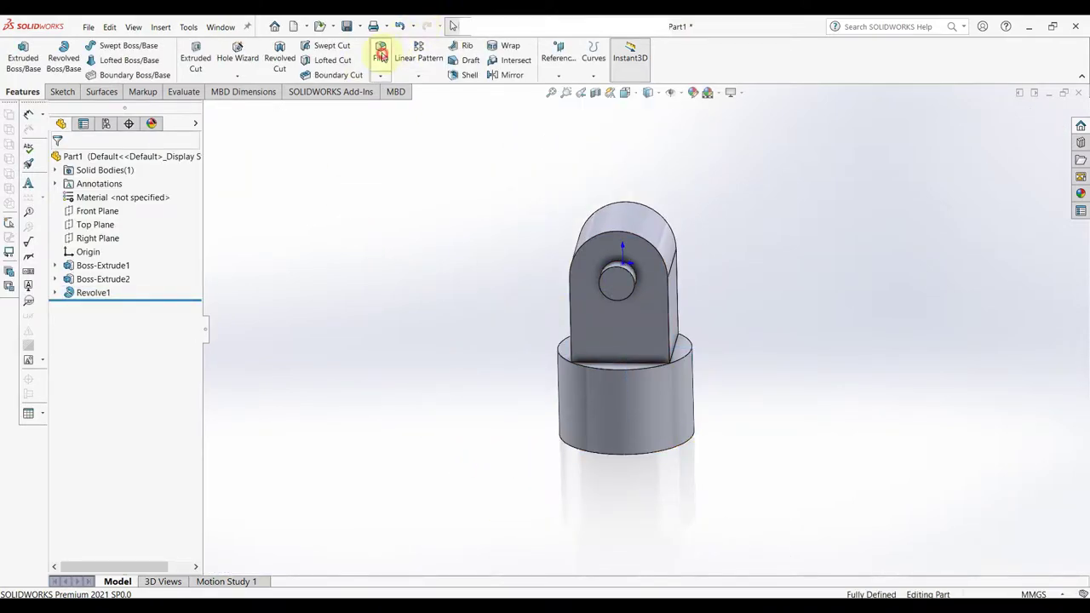
Apply a 10 mm fillet to the block's front and back outline edges, removing extra picked edges.
click(649, 247)
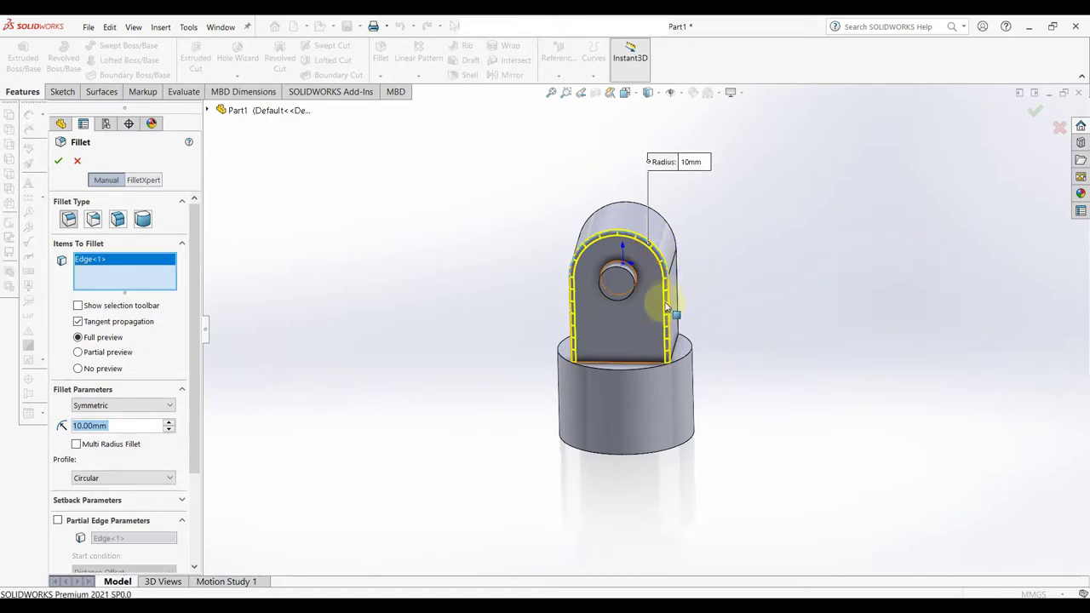
click(670, 226)
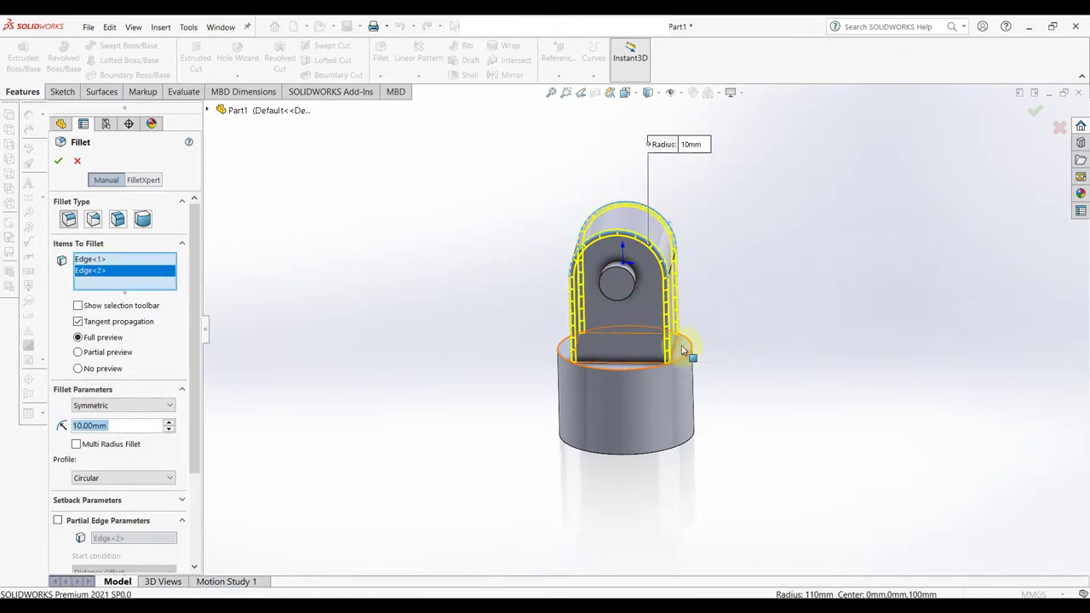
scroll(669, 354, down, 3)
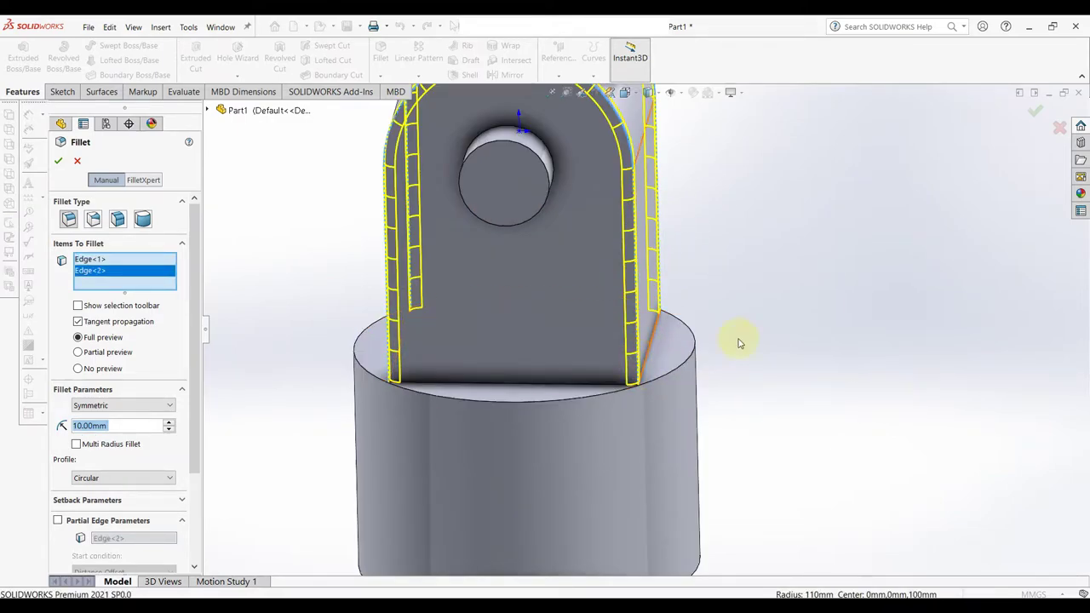
click(649, 346)
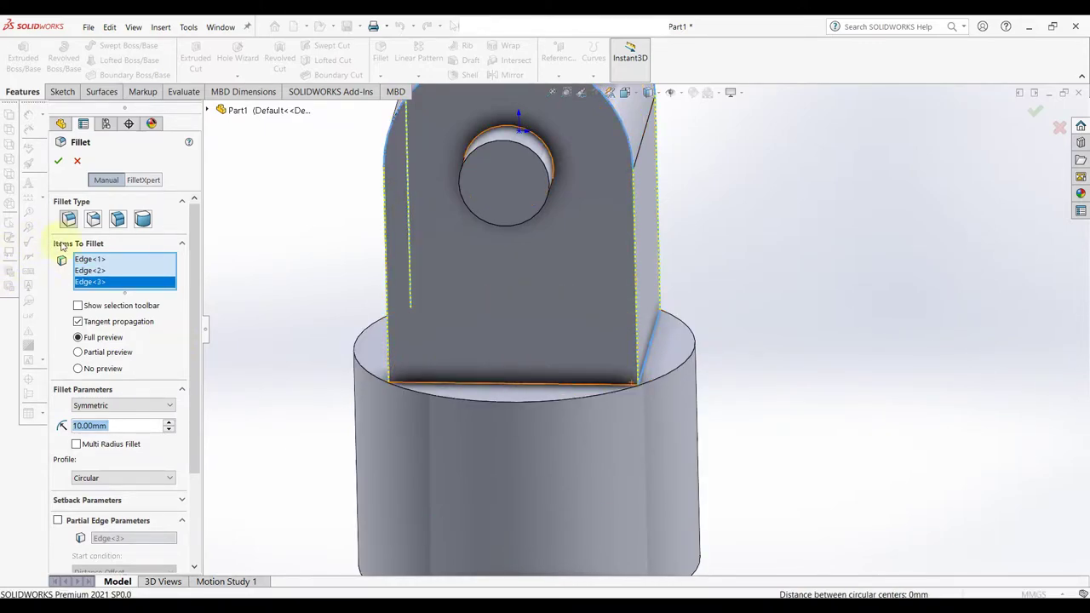
right_click(96, 287)
click(127, 306)
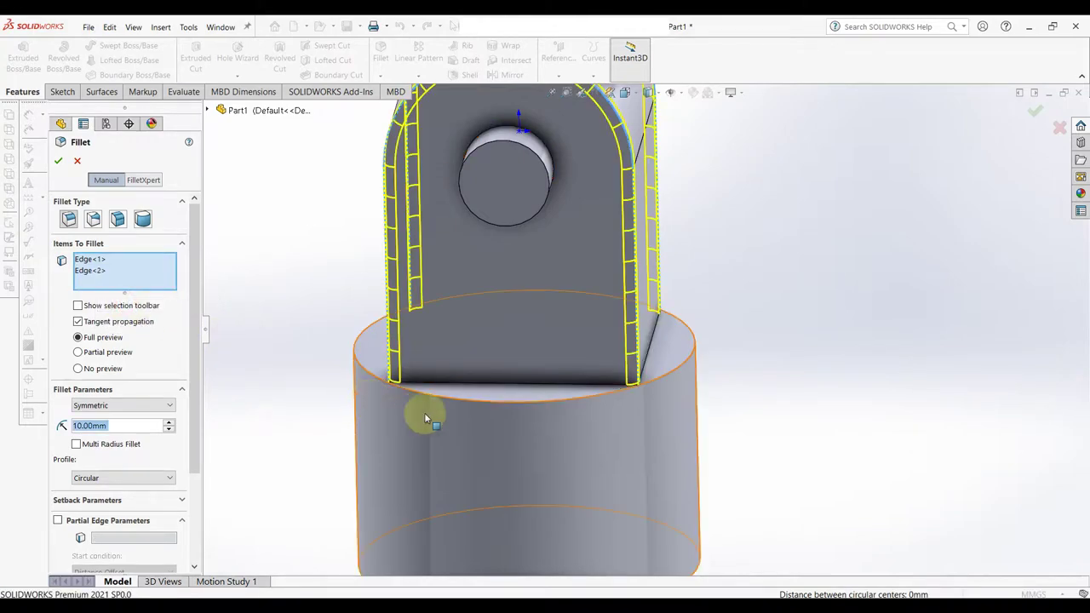
click(467, 399)
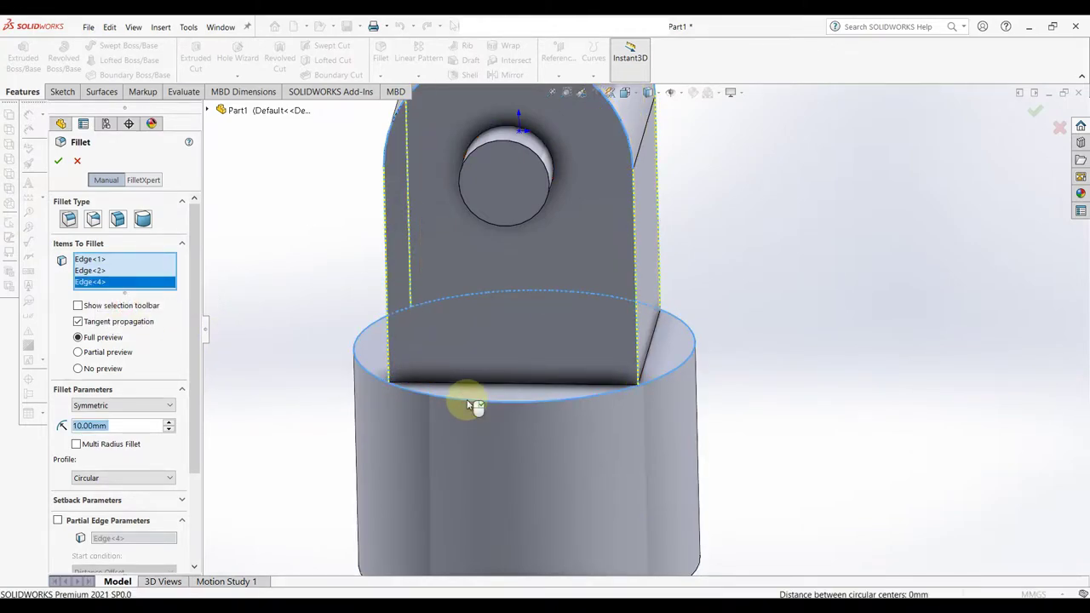
key(f)
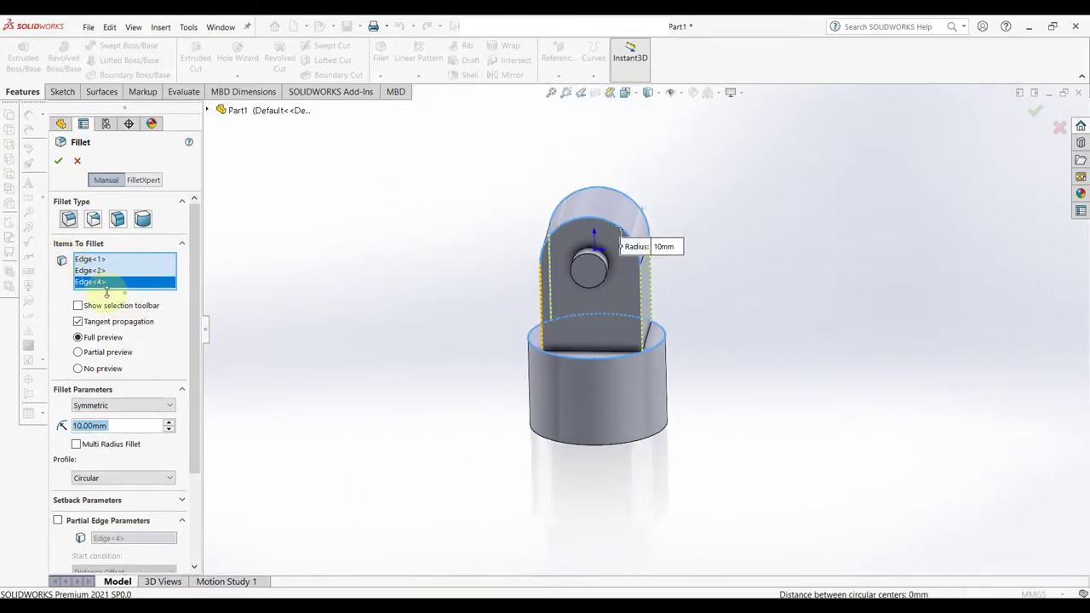
right_click(109, 287)
click(138, 309)
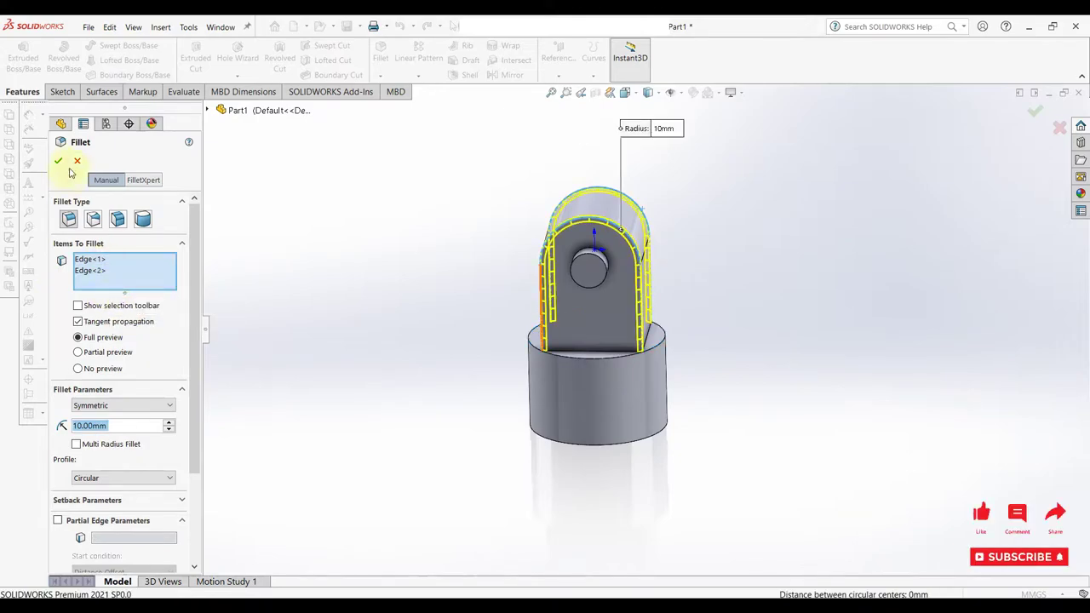
click(58, 163)
scroll(596, 338, down, 3)
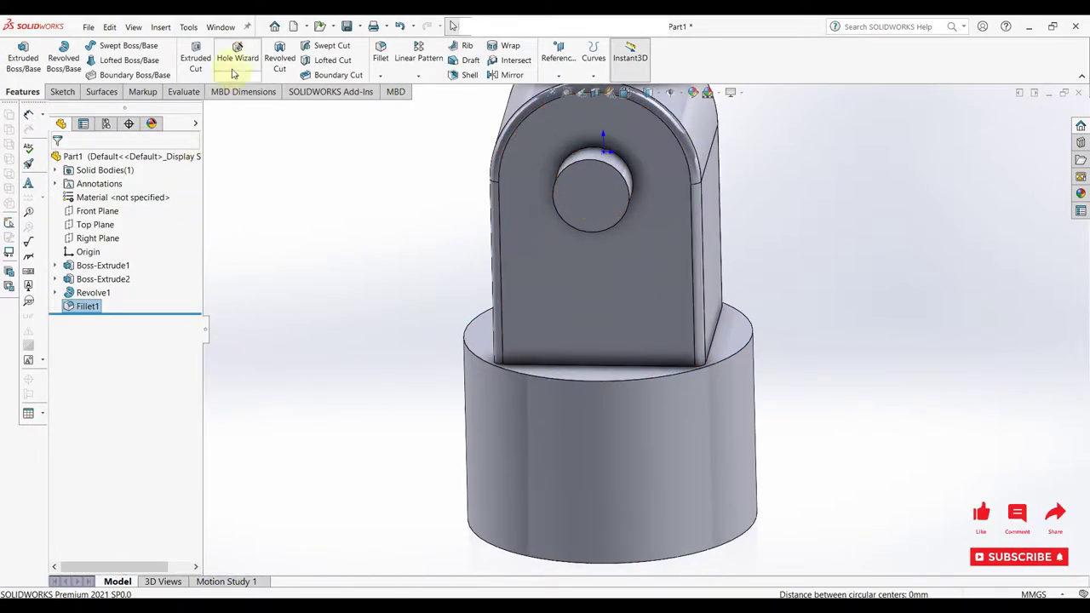
Fillet the edge where the block meets the base at 10 mm.
click(381, 59)
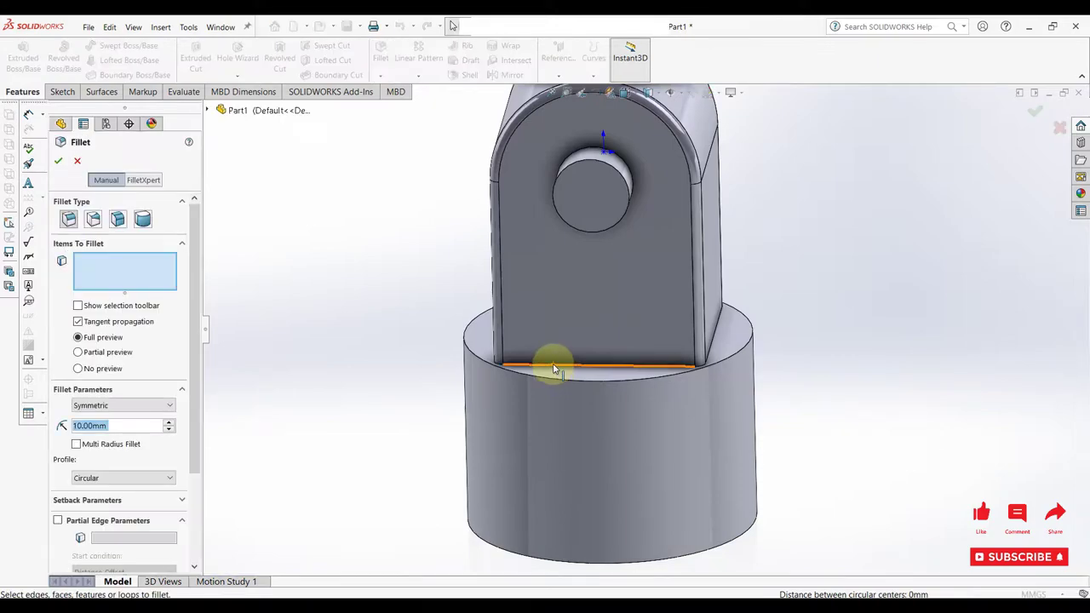
click(554, 366)
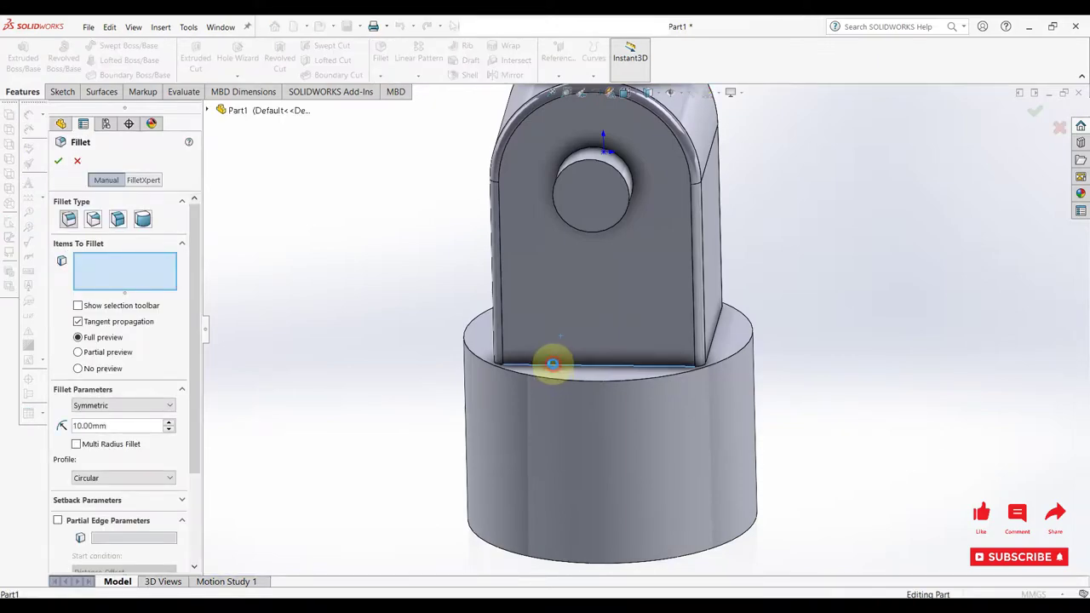
click(61, 162)
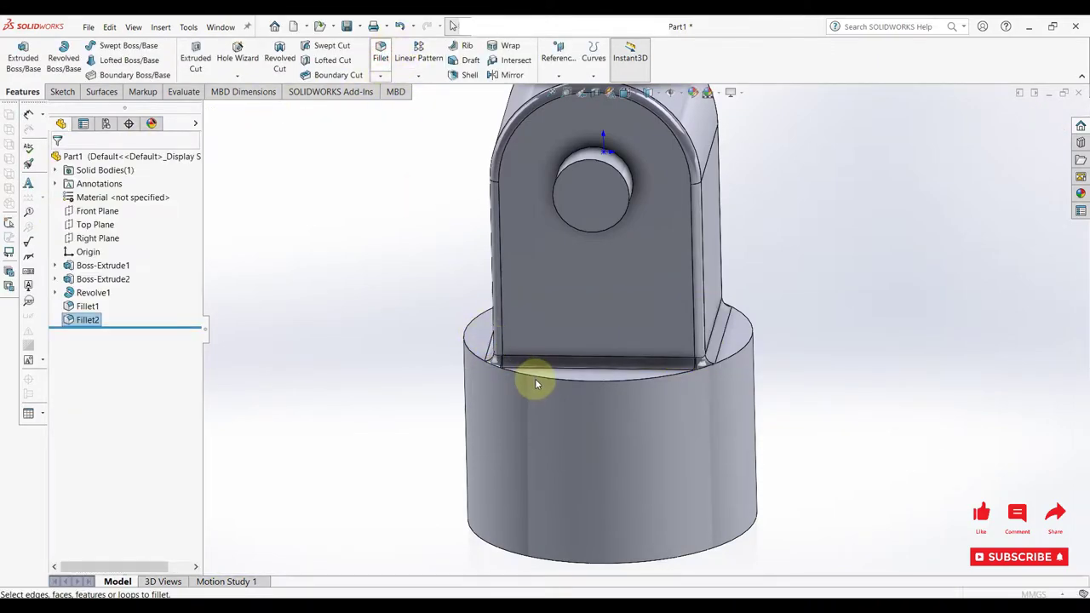
Add a 10 mm fillet to the base's top circular edge.
key(Return)
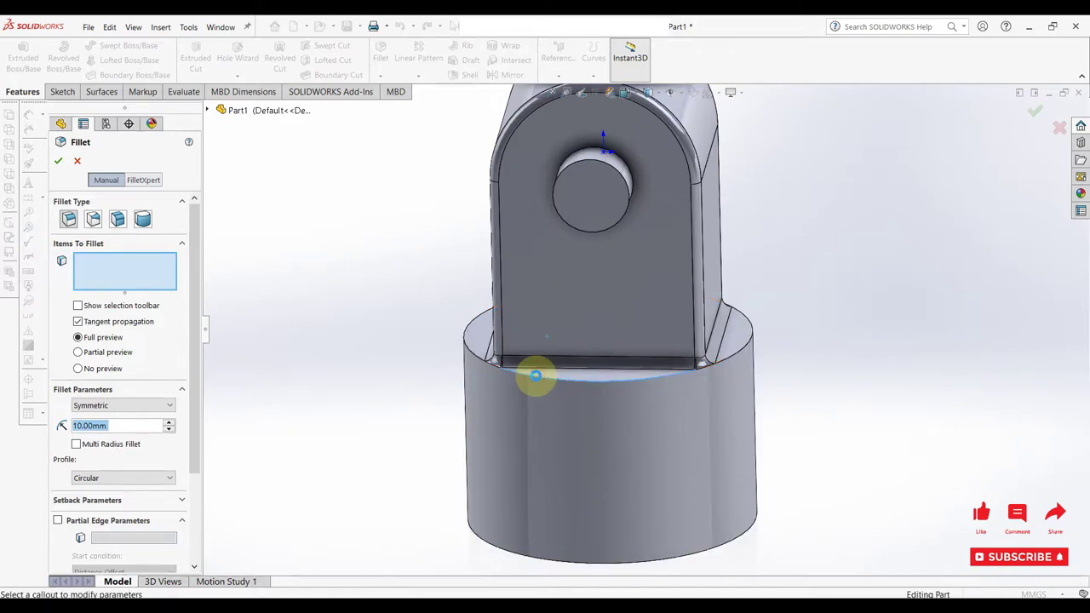
click(537, 377)
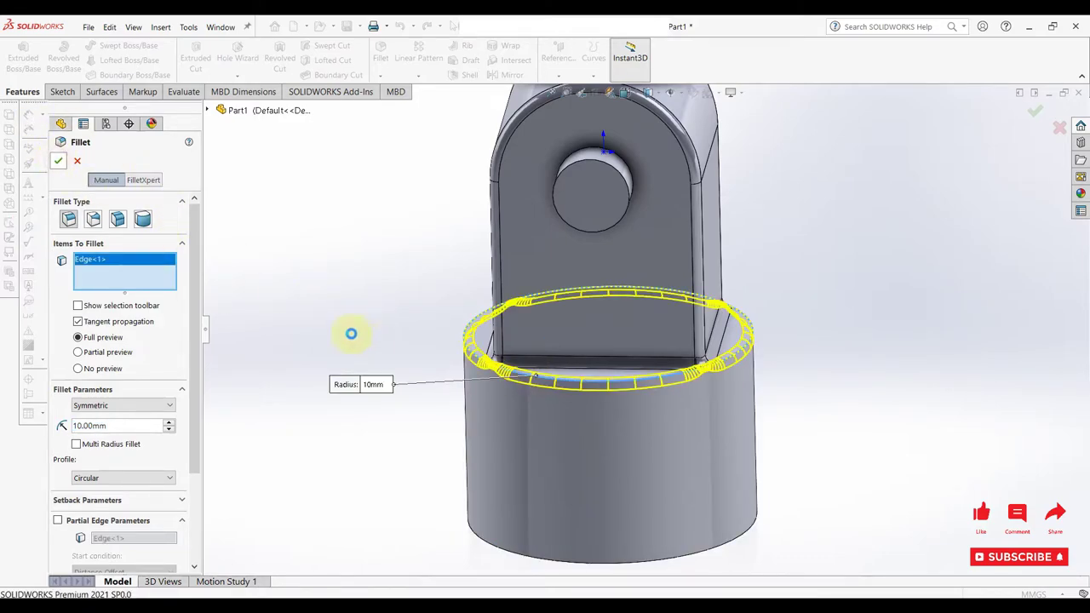
key(Return)
Start Sketch4 on the Front Plane and view it Normal To.
key(f)
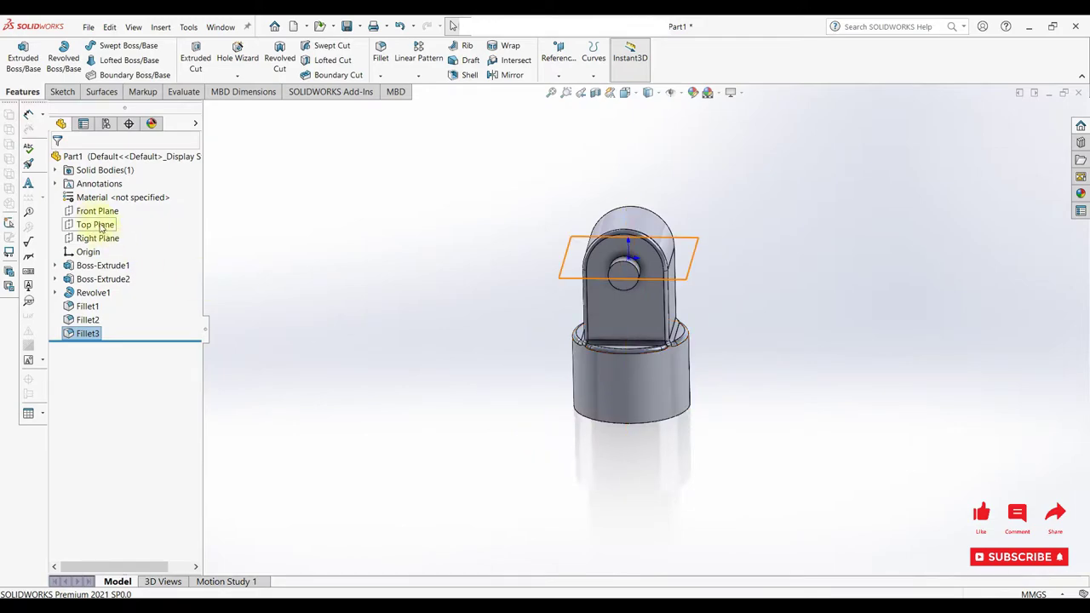
click(96, 215)
click(111, 196)
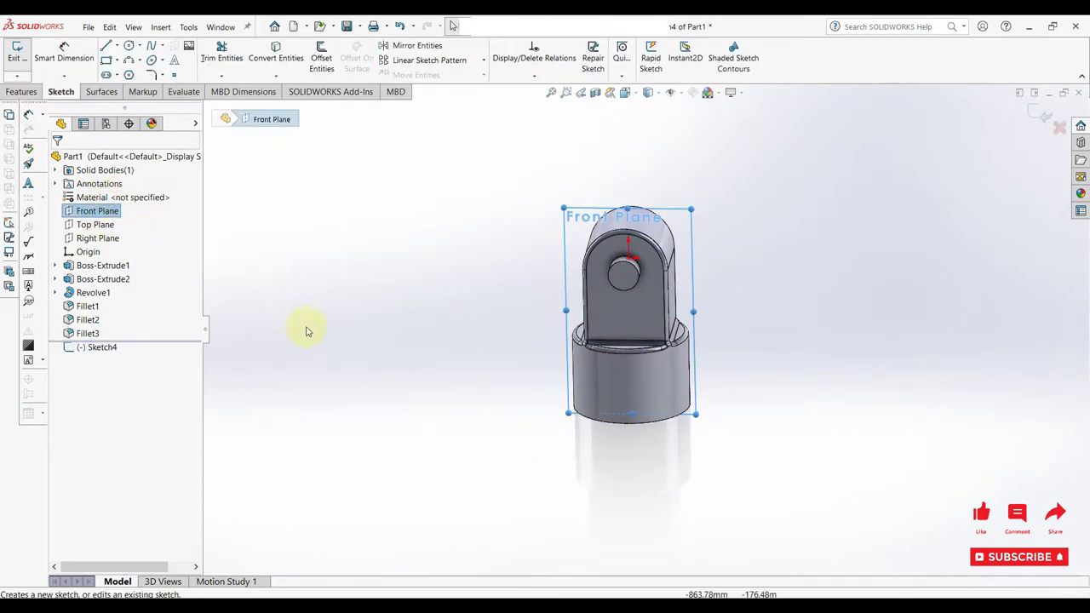
click(127, 348)
click(139, 328)
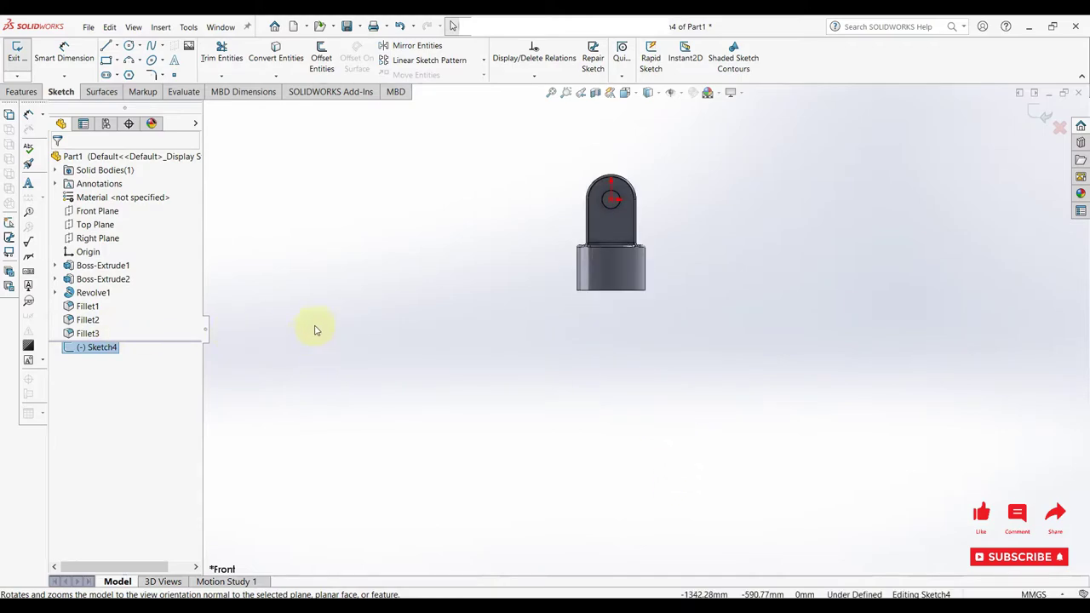
Draw a vertical construction line from the hole centre down below the part.
key(l)
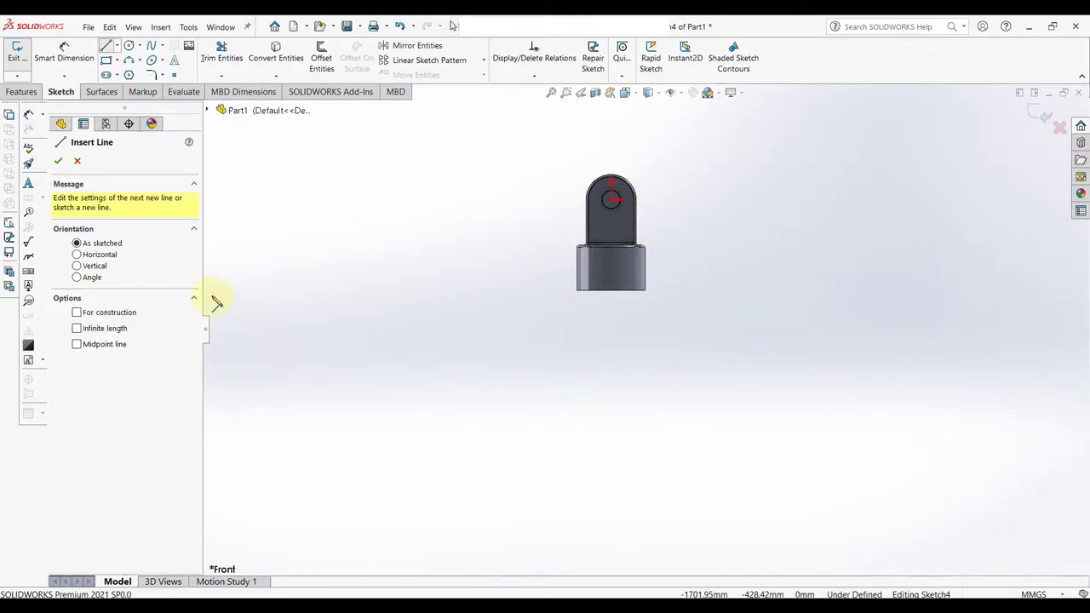
click(612, 200)
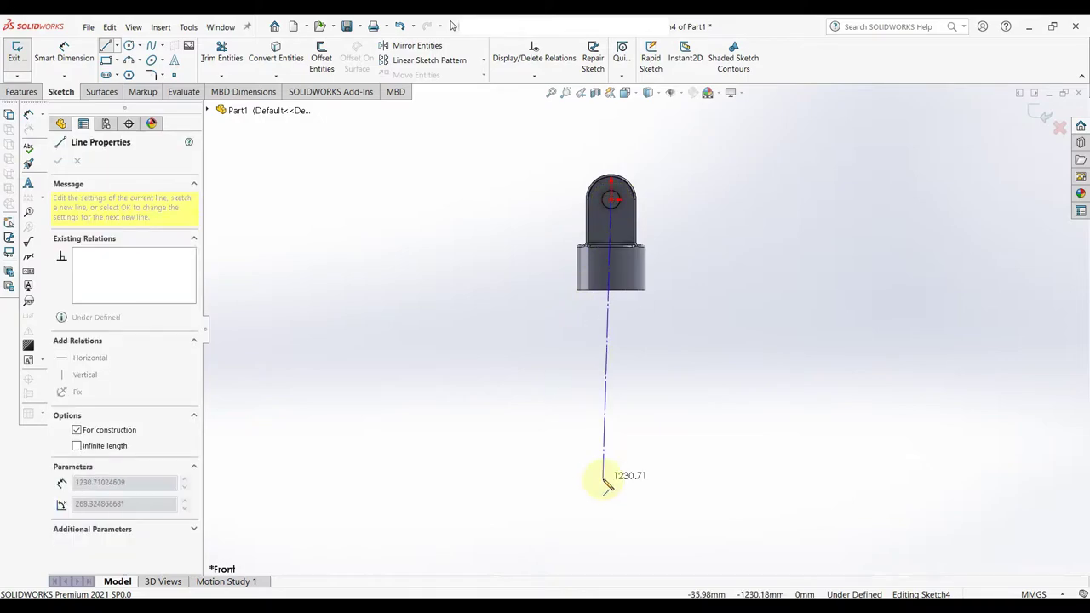
click(610, 521)
right_click(611, 521)
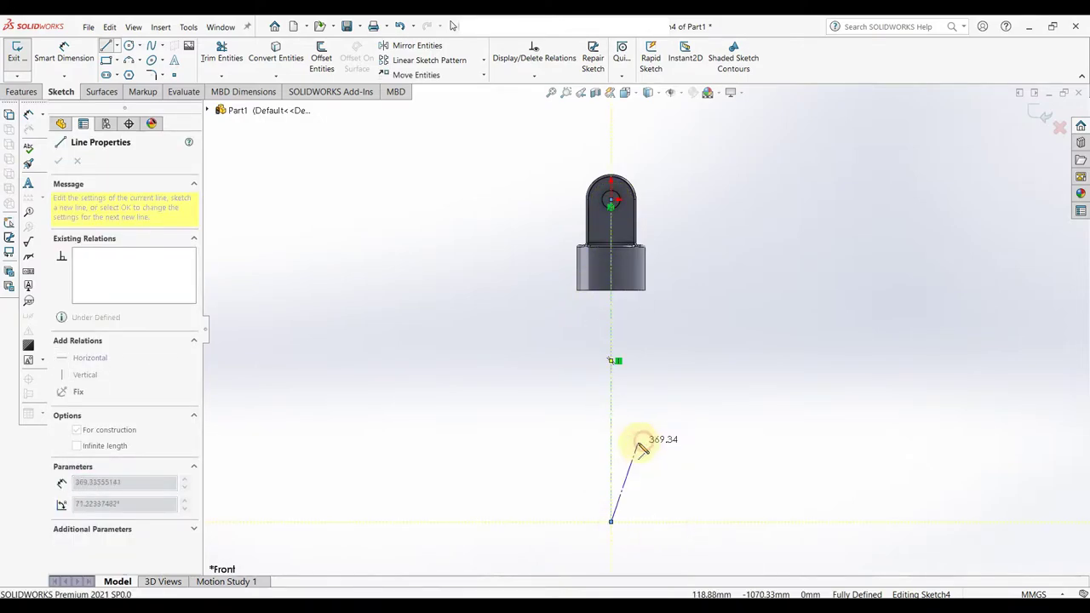
right_click(672, 460)
click(703, 464)
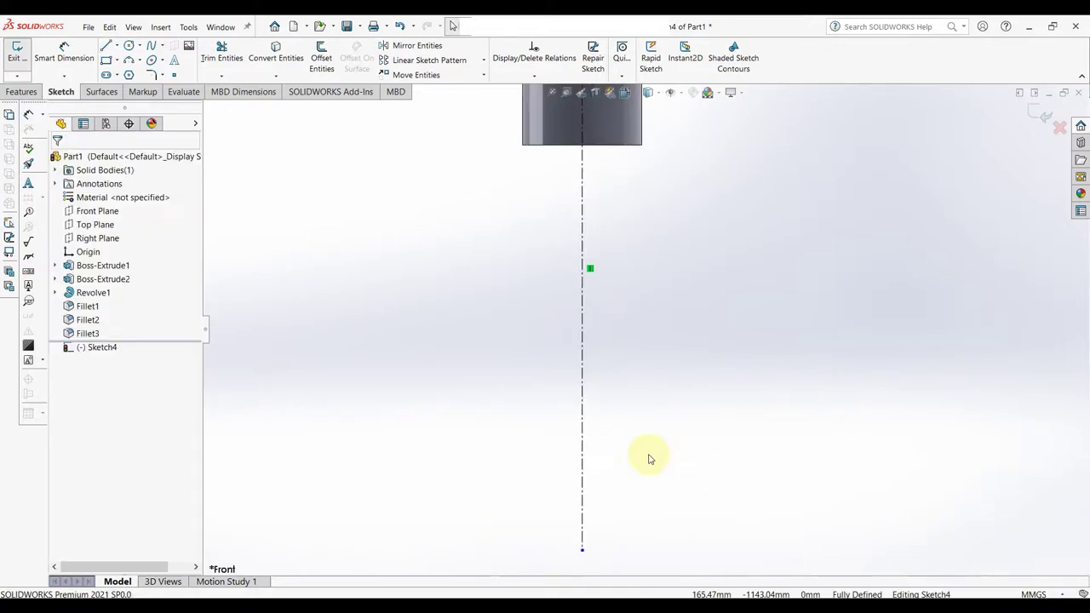
scroll(647, 455, down, 3)
right_drag(737, 344, 684, 352)
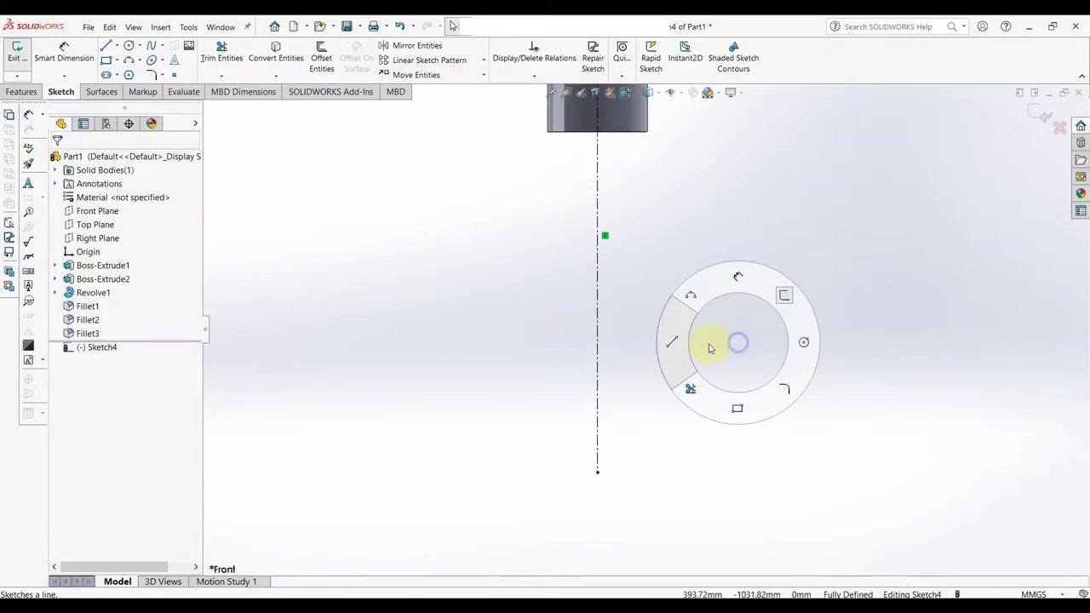
Draw a closed narrow four-line rectangle beside the centerline, running down from the base.
click(614, 132)
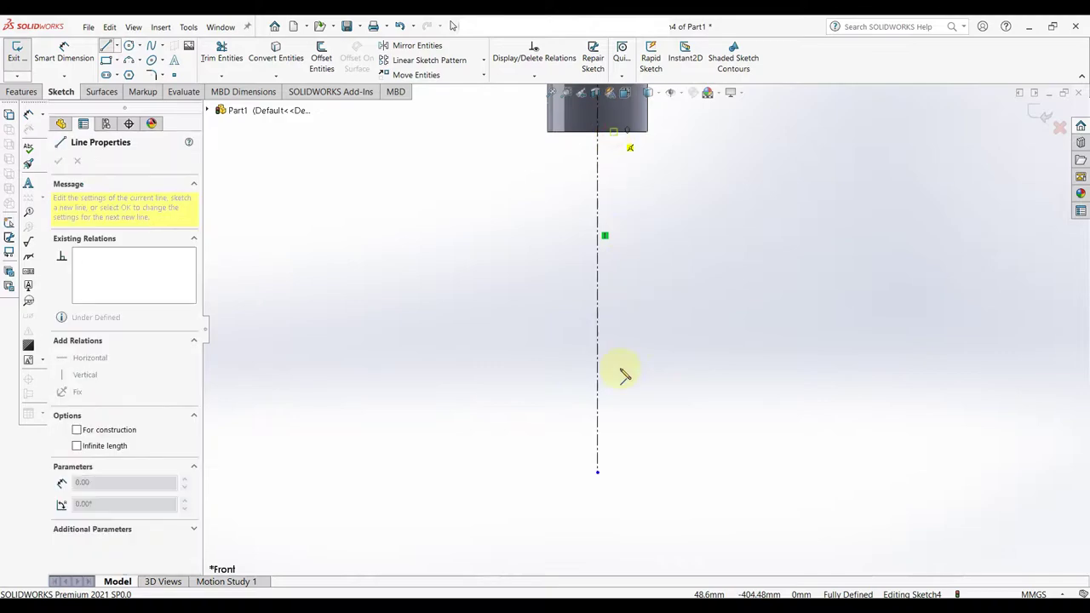
click(630, 440)
click(626, 438)
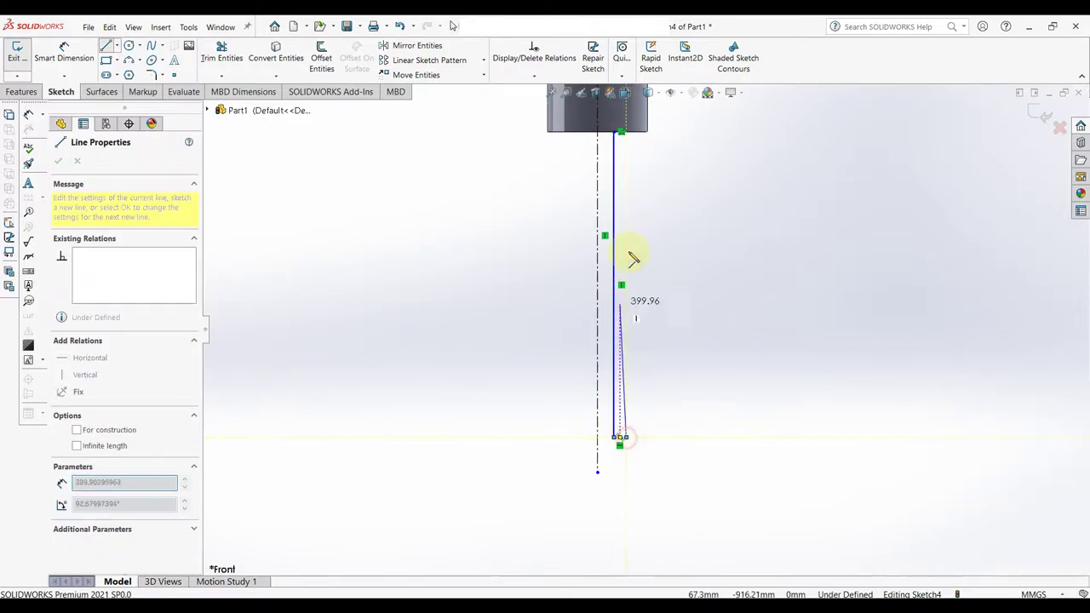
click(626, 132)
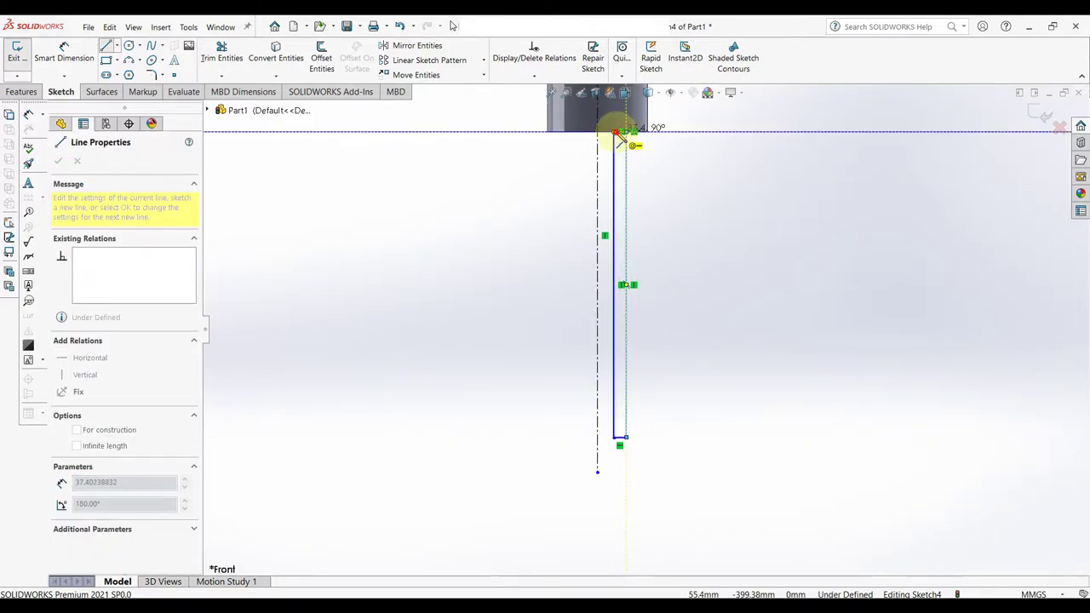
click(613, 132)
right_click(639, 146)
click(665, 155)
scroll(625, 151, down, 5)
scroll(598, 202, down, 4)
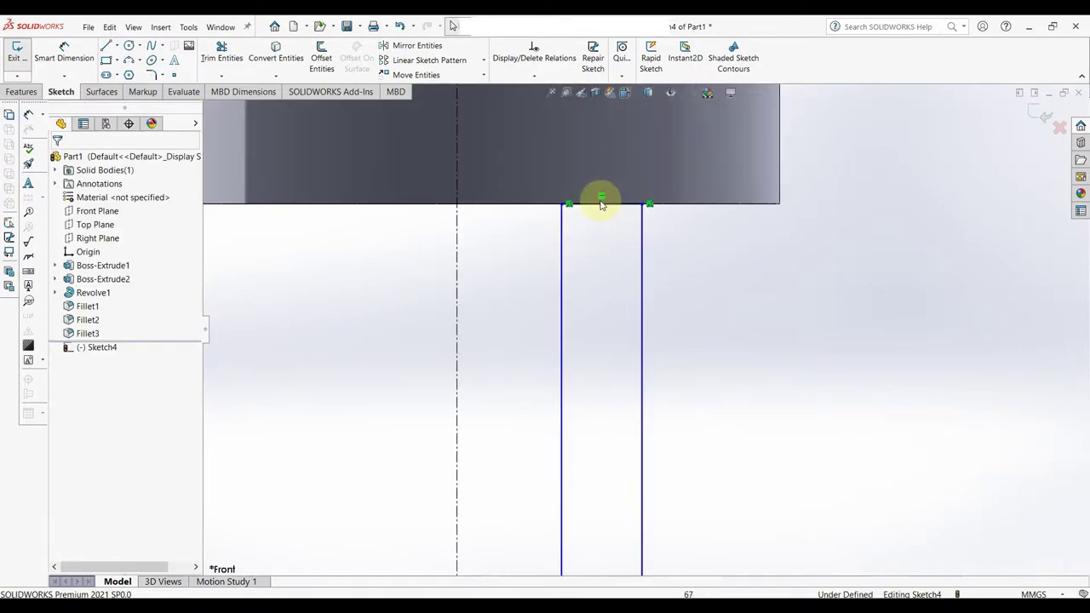
scroll(578, 219, down, 4)
scroll(618, 223, up, 3)
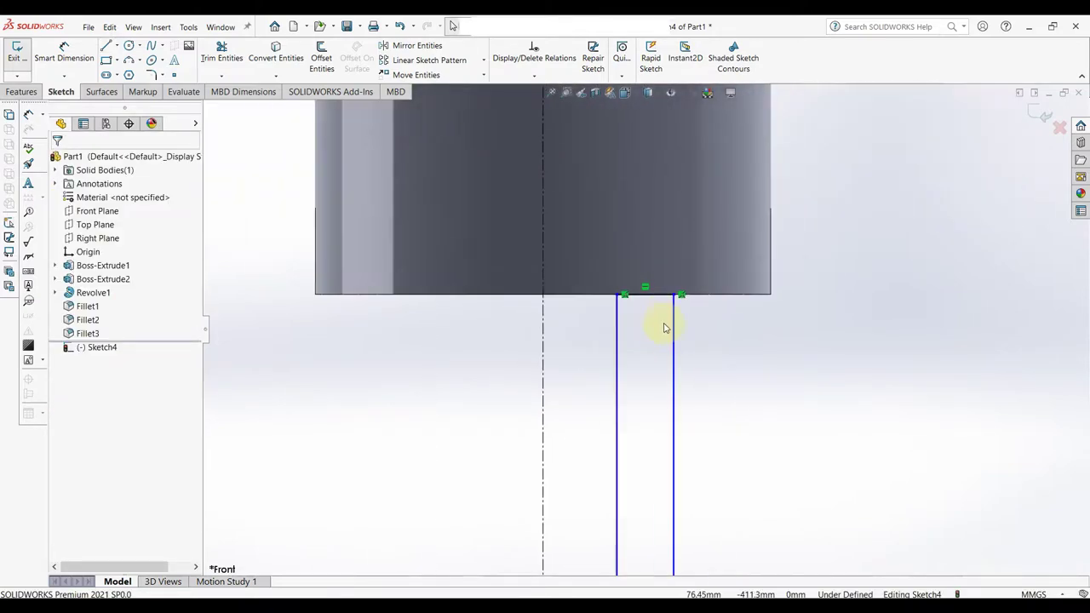
scroll(653, 294, up, 5)
scroll(612, 409, down, 2)
Dimension the profile width to 20 and its offset from the centreline to 120.
right_drag(657, 452, 672, 393)
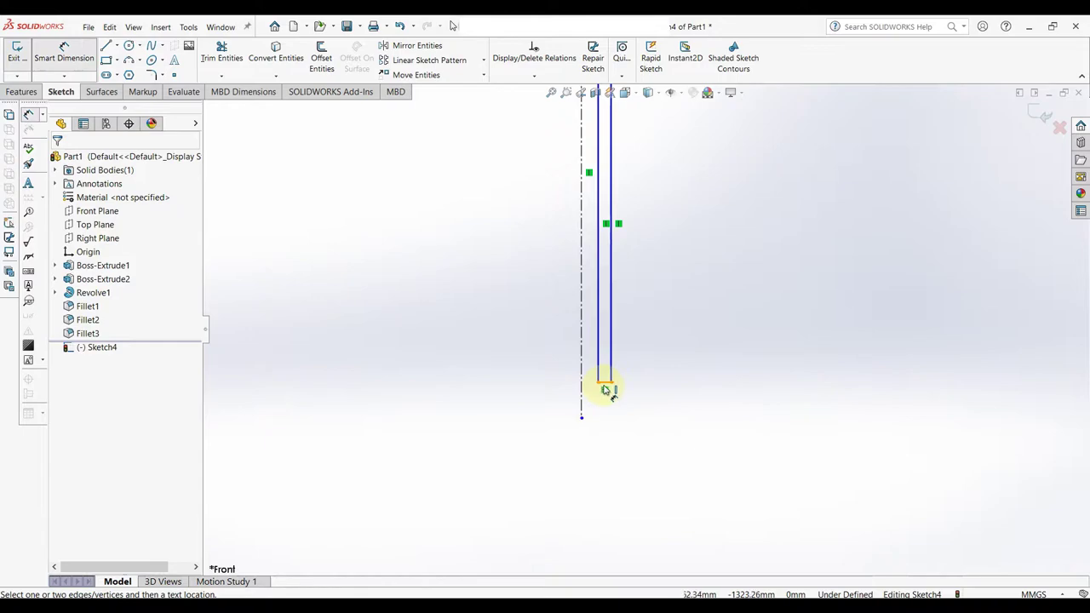
click(612, 398)
click(645, 393)
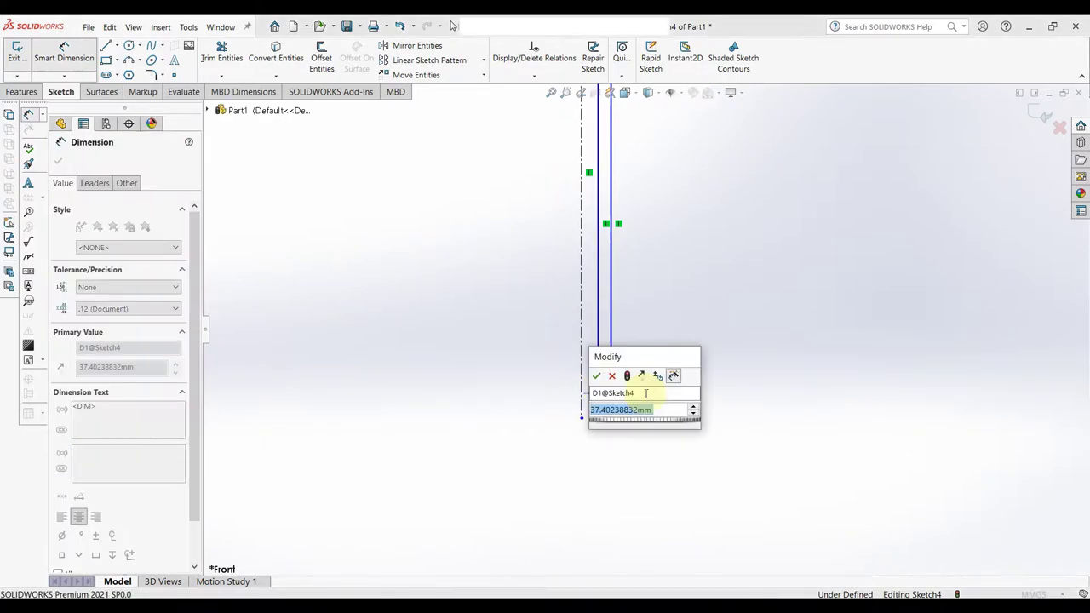
text(20)
key(Return)
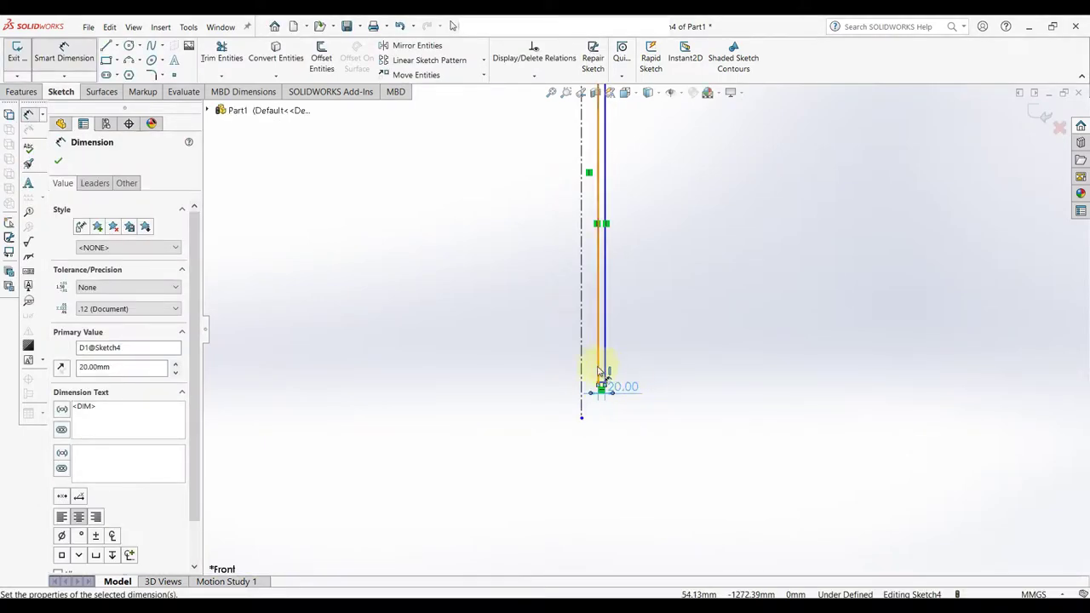
click(583, 361)
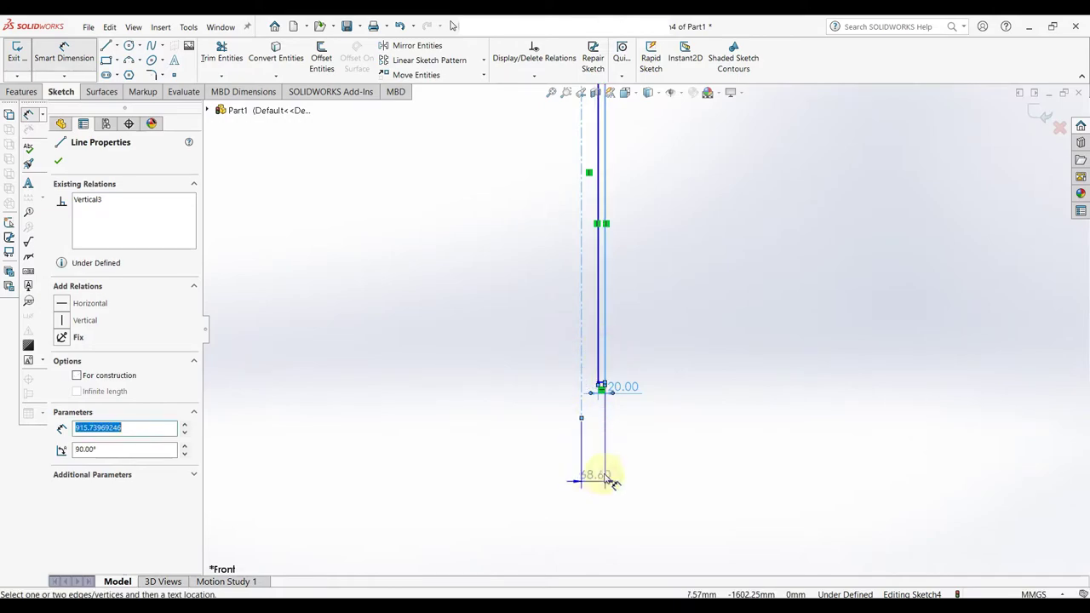
click(667, 412)
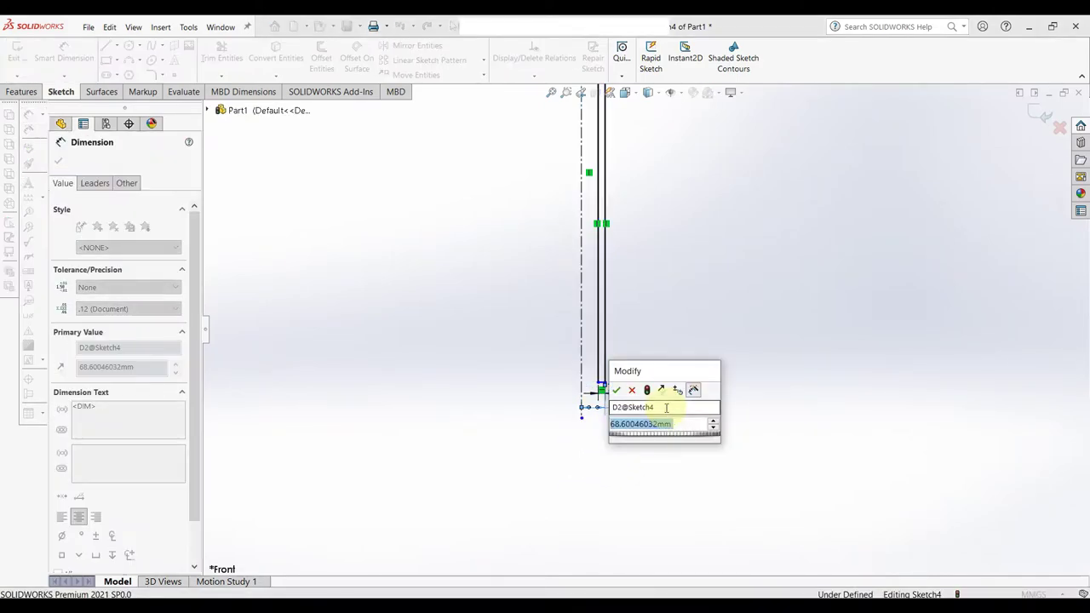
text(20)
key(Return)
Dimension the tube length to 2800 from the origin, fully defining Sketch4.
scroll(651, 357, up, 3)
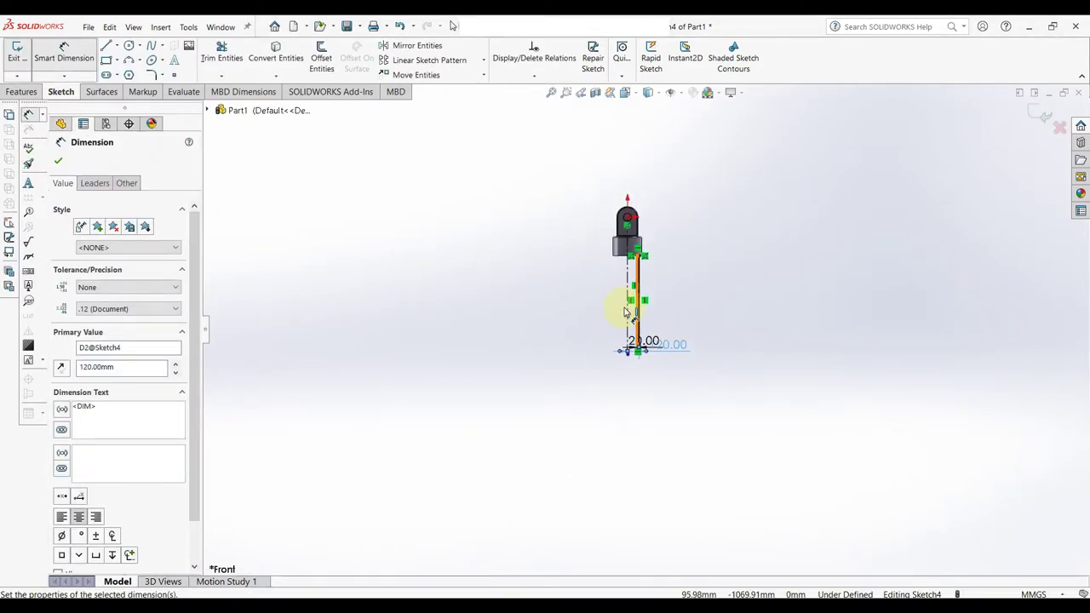
scroll(664, 281, down, 3)
scroll(693, 254, down, 2)
scroll(664, 375, up, 3)
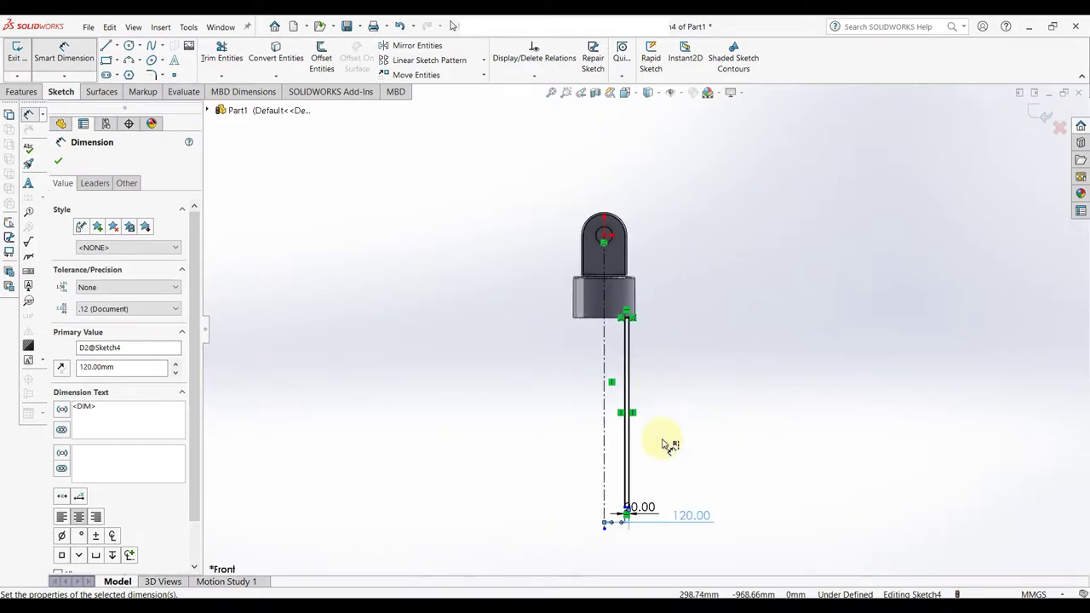
scroll(622, 567, down, 3)
scroll(634, 492, up, 3)
scroll(603, 170, up, 2)
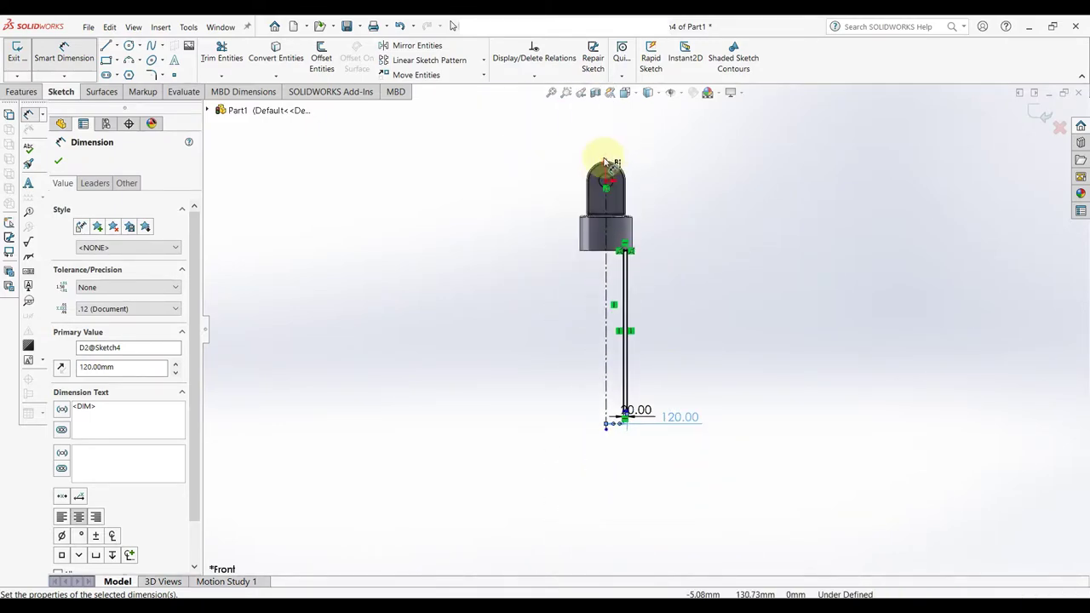
click(606, 421)
scroll(627, 418, down, 2)
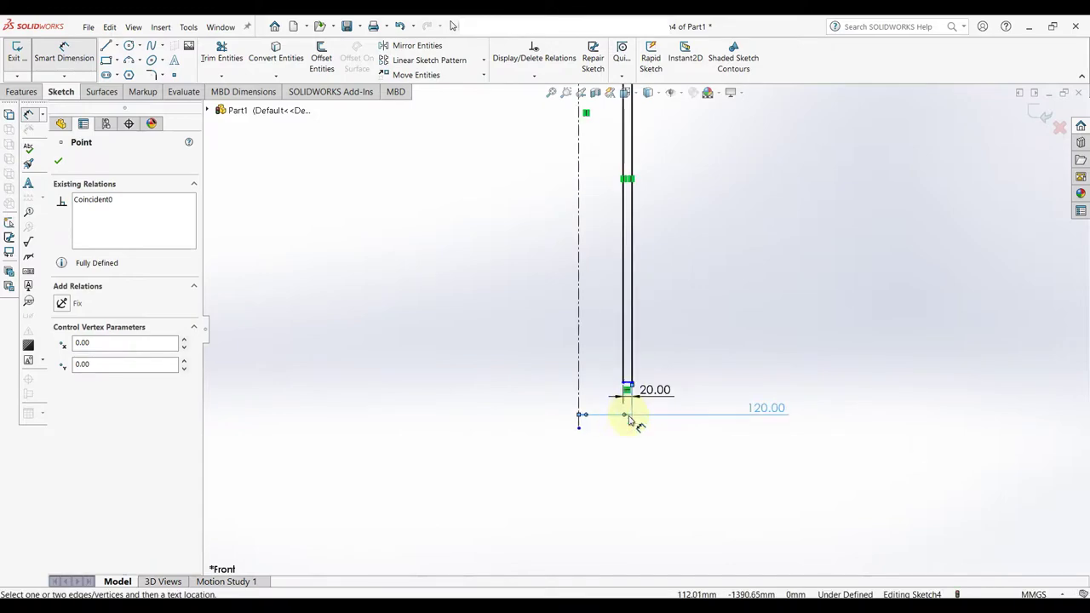
scroll(630, 378, down, 2)
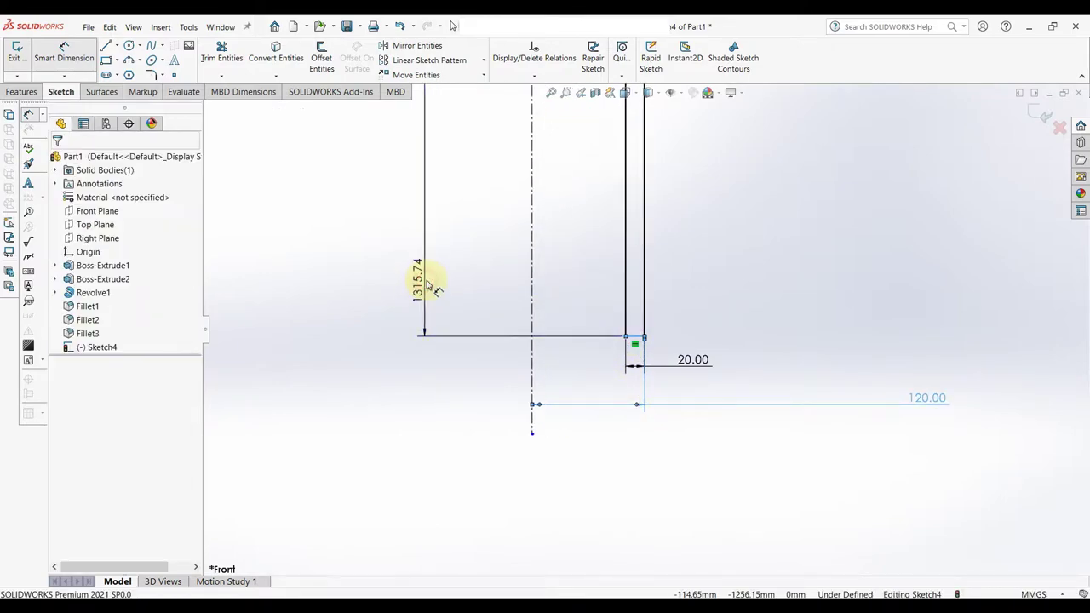
click(423, 292)
text(2800)
key(Return)
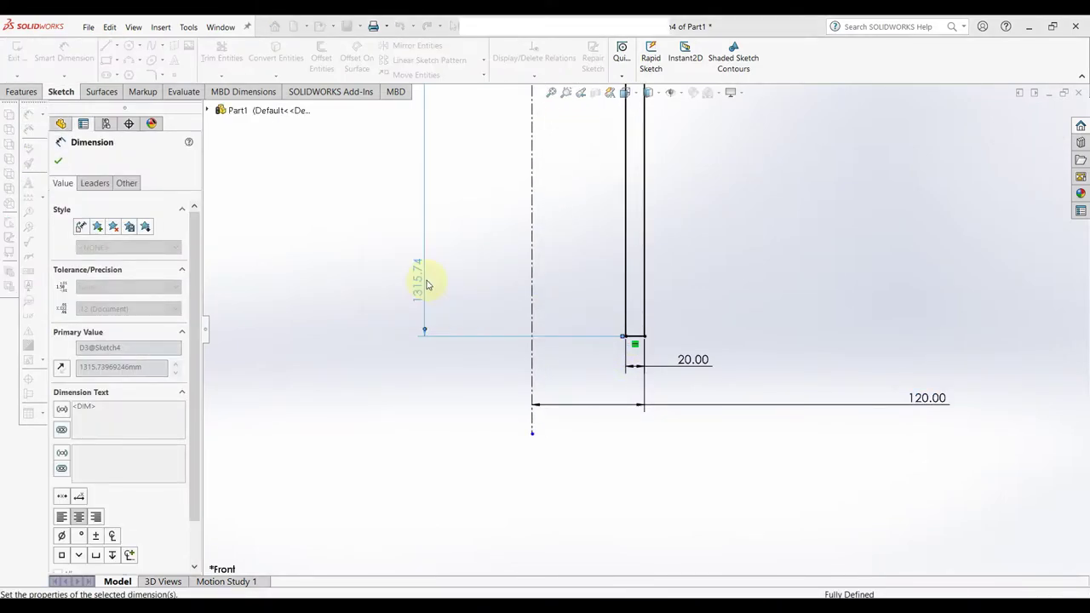
key(f)
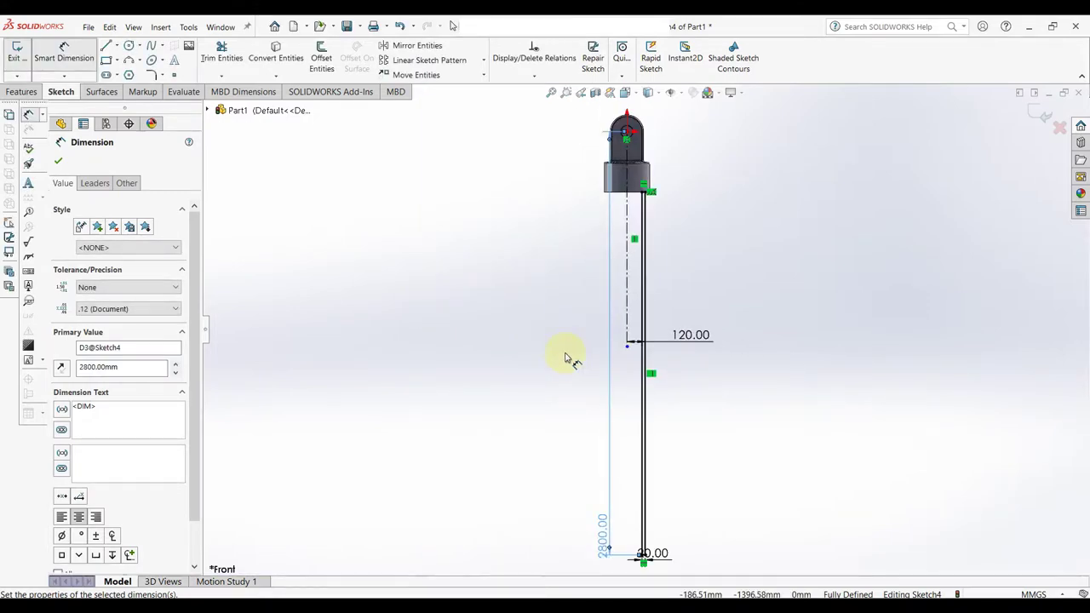
scroll(659, 317, up, 1)
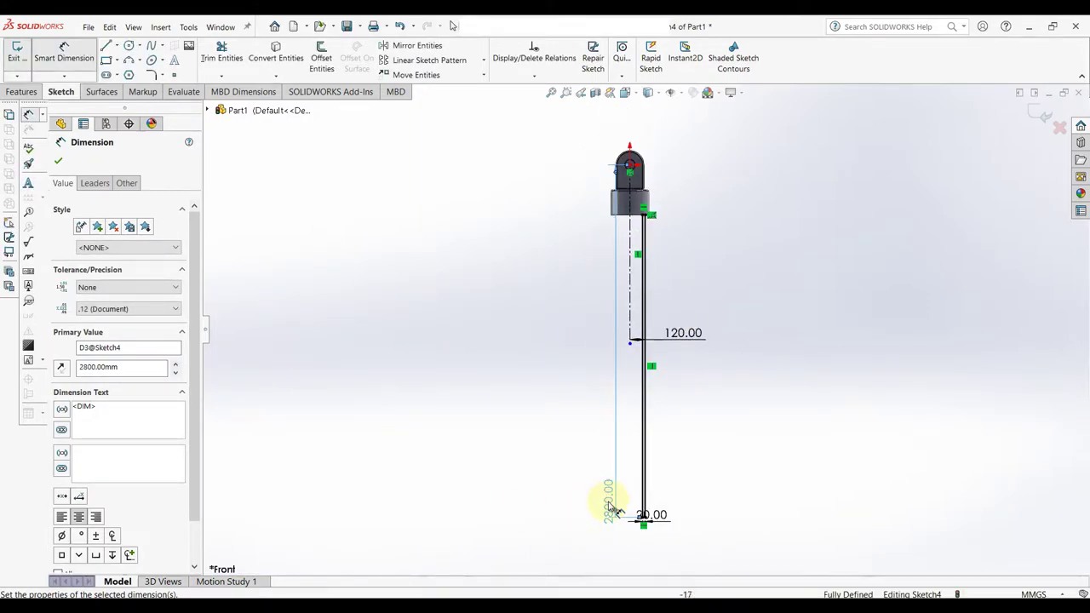
drag(609, 506, 606, 385)
click(58, 161)
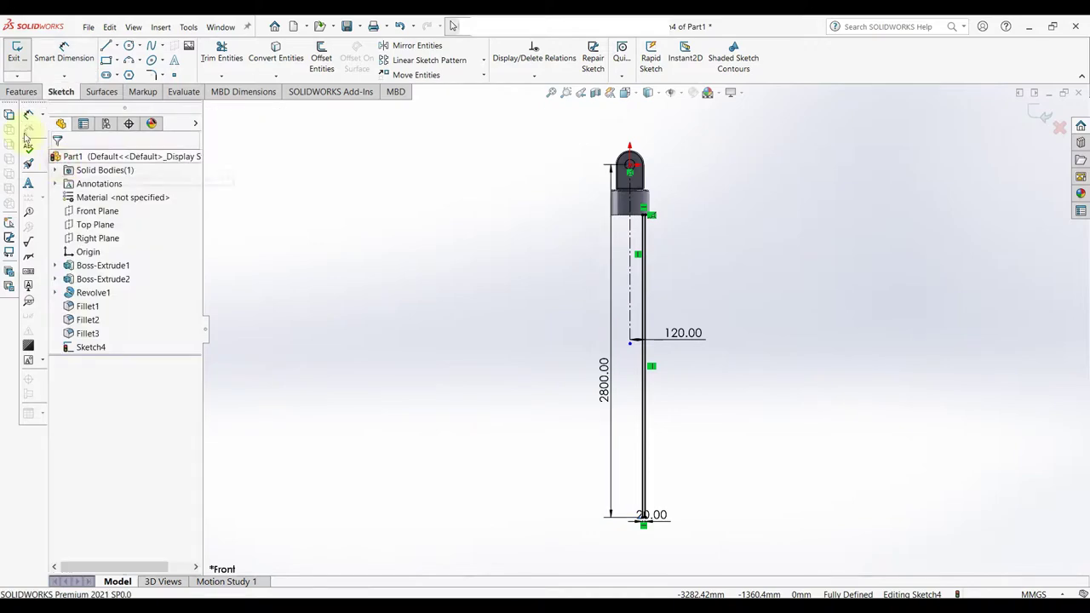
Revolve the tube profile a full 360° around the centreline as Revolve2.
click(11, 94)
click(64, 58)
scroll(651, 409, down, 3)
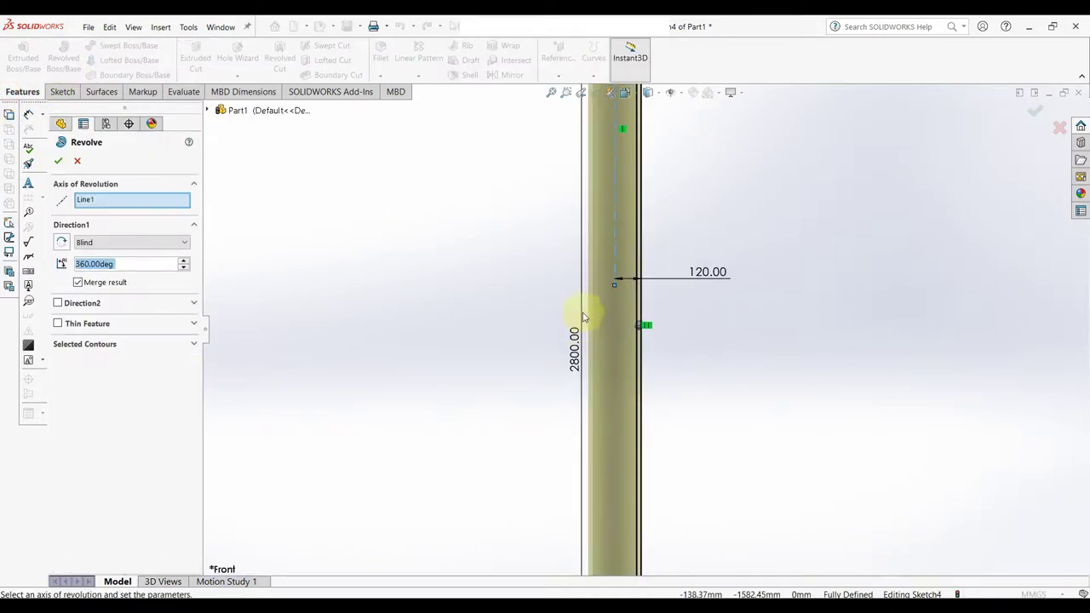
click(59, 161)
key(f)
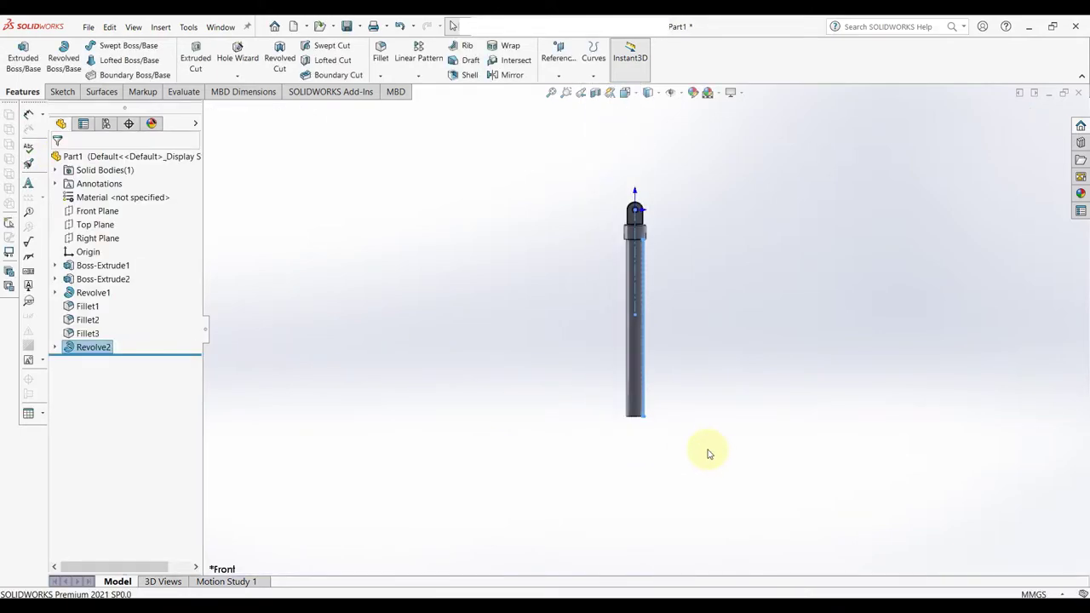
Orbit to the tube's open end face and begin a new sketch on it.
middle_drag(686, 382, 691, 316)
scroll(628, 367, down, 3)
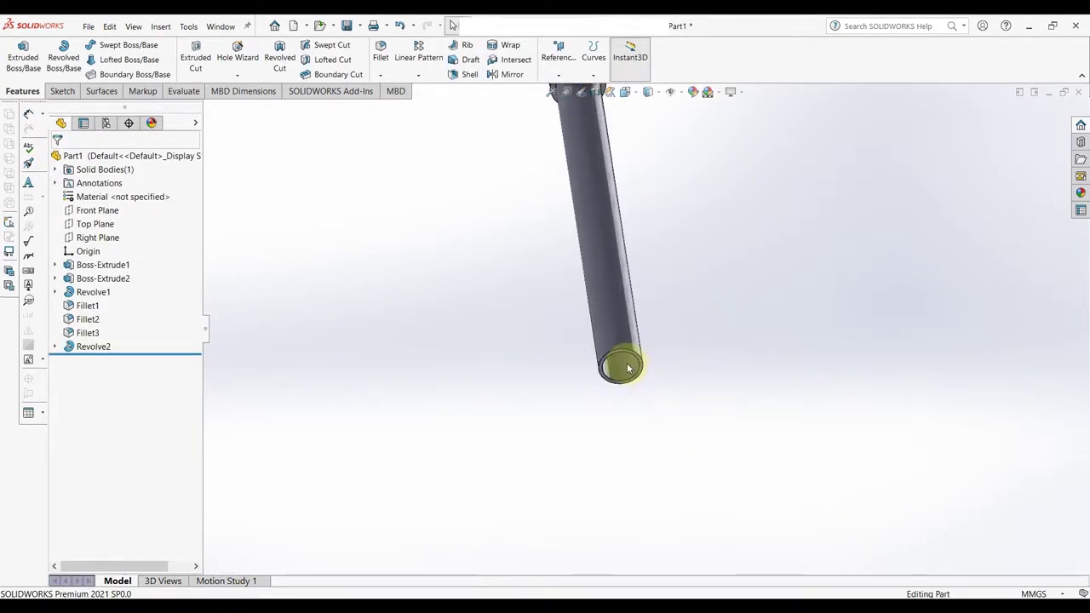
scroll(628, 368, down, 3)
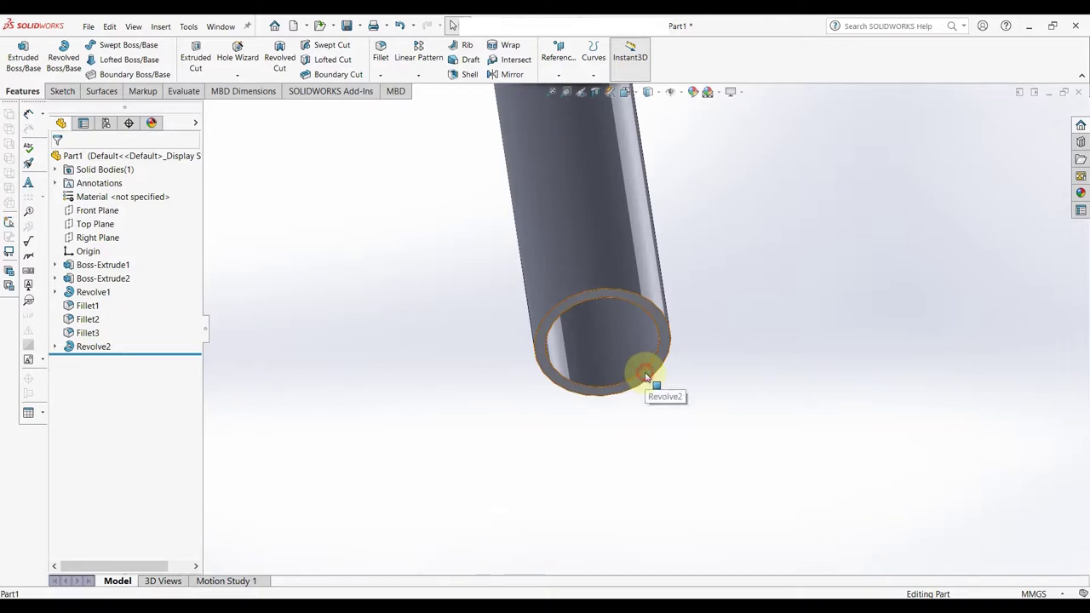
click(645, 375)
click(697, 342)
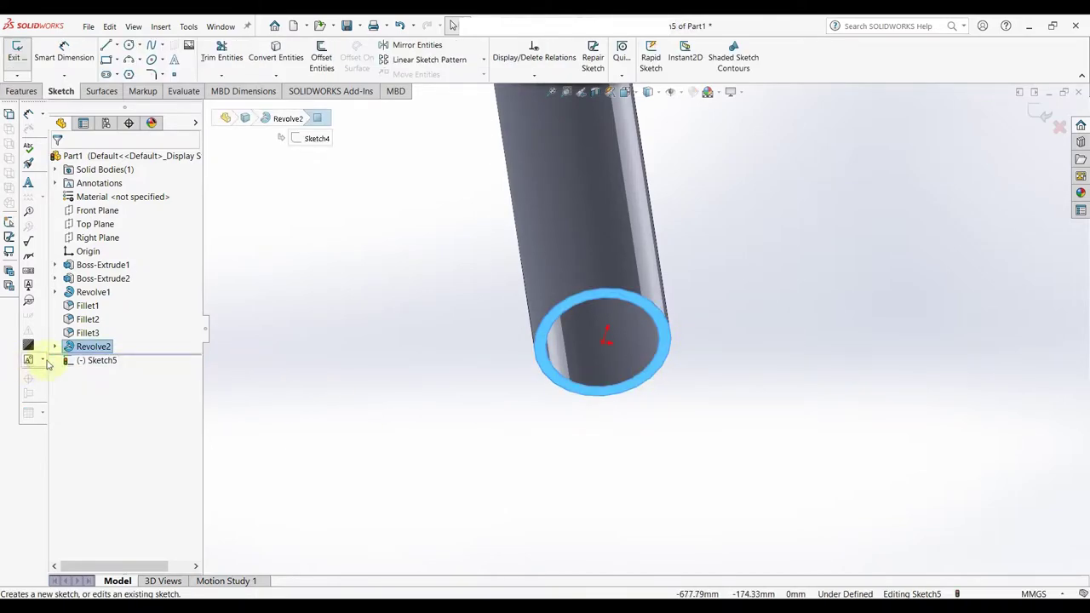
View the sketch normal to the tube end and draw a circle centred on the origin.
click(96, 360)
click(128, 348)
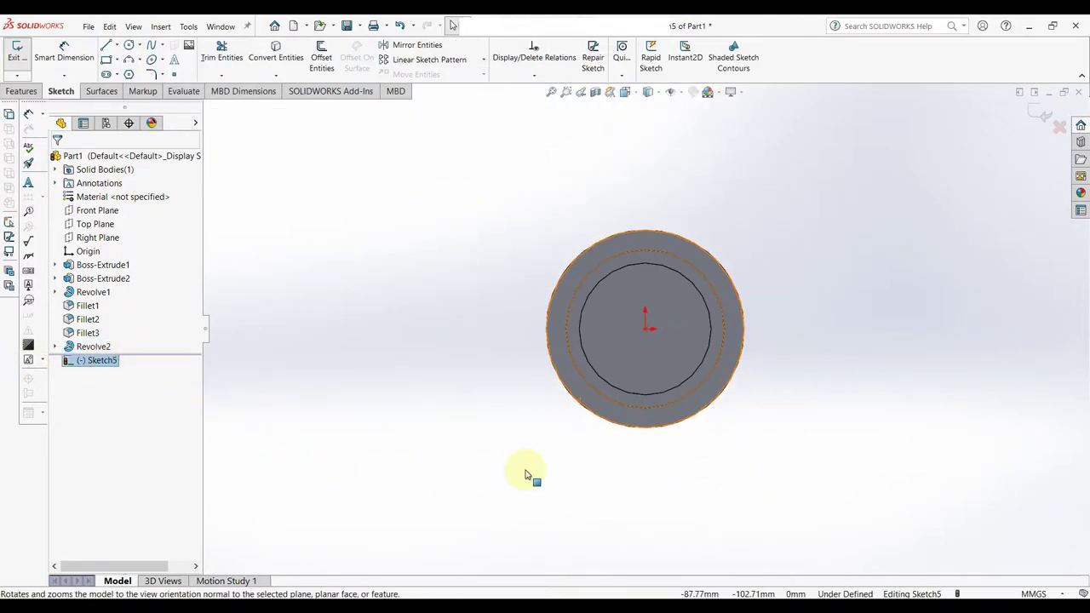
right_drag(824, 420, 894, 418)
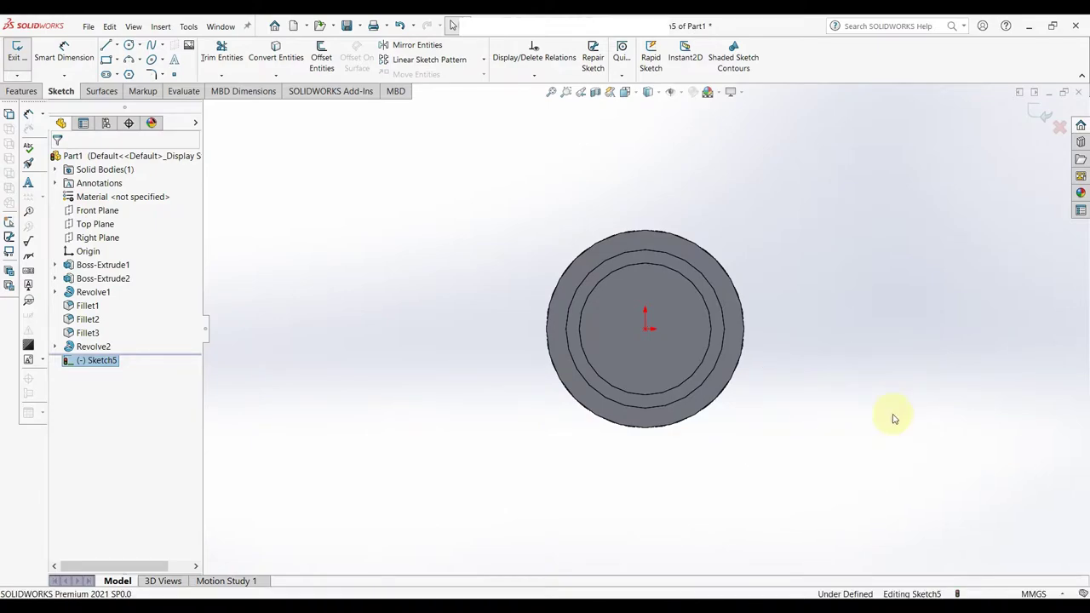
click(645, 329)
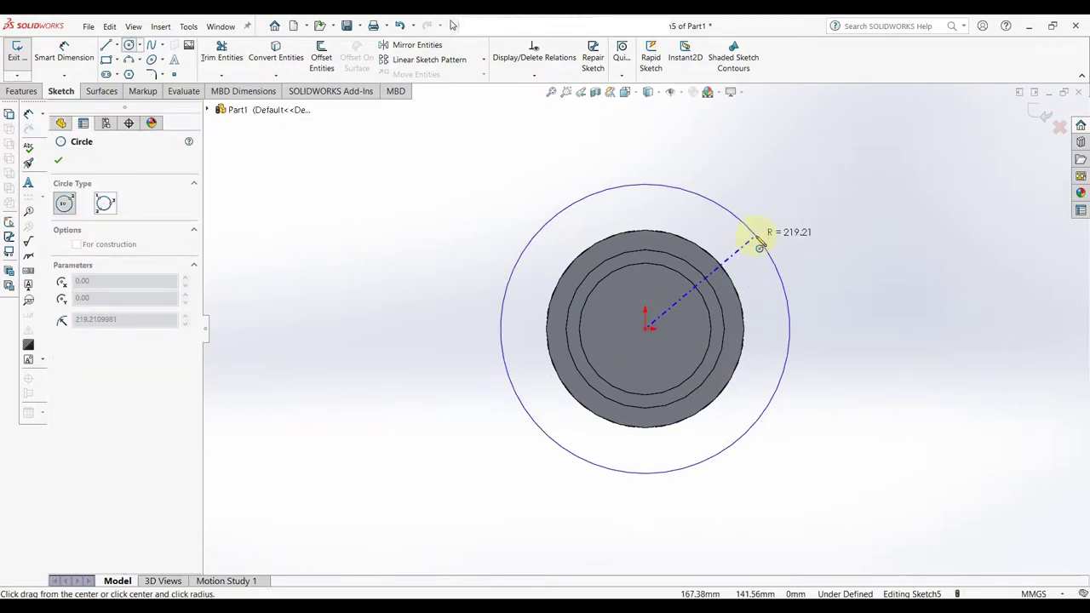
click(758, 232)
right_click(772, 249)
click(773, 245)
Dimension the circle's diameter to 300 mm.
right_drag(822, 469, 856, 384)
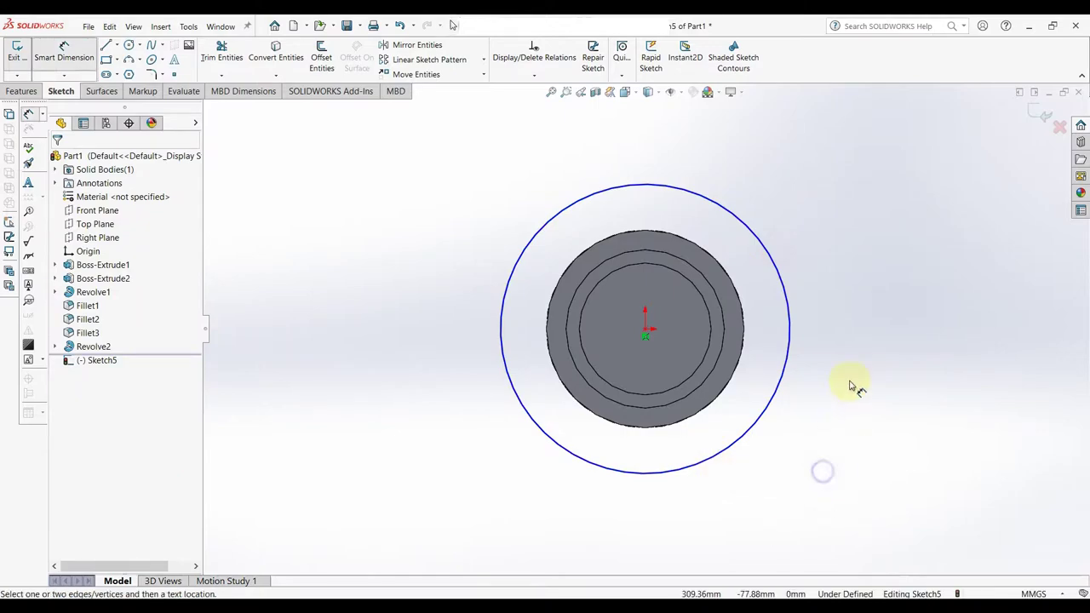
click(786, 370)
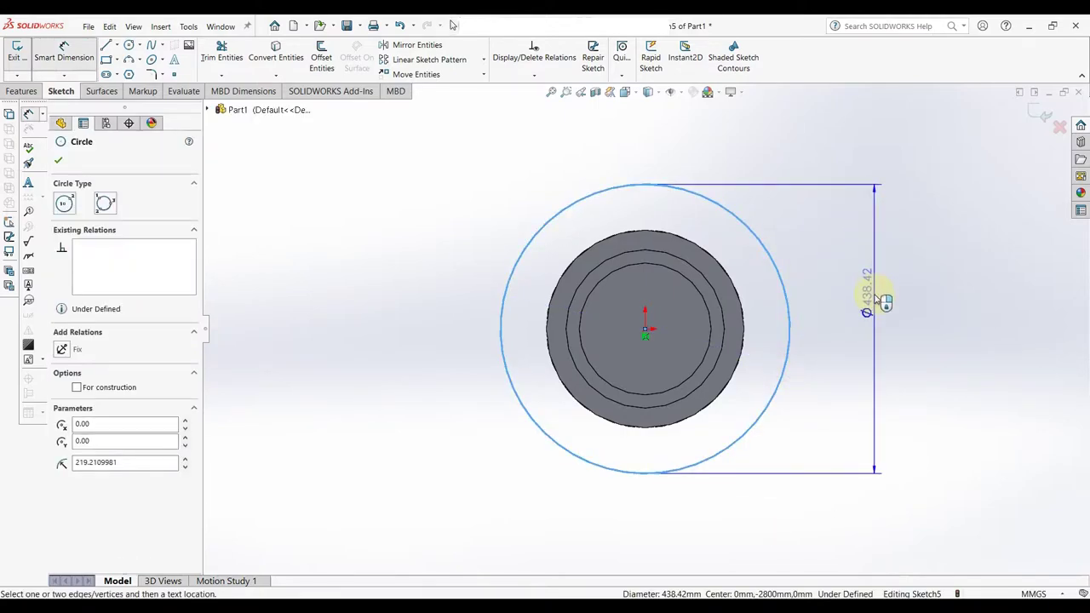
click(870, 296)
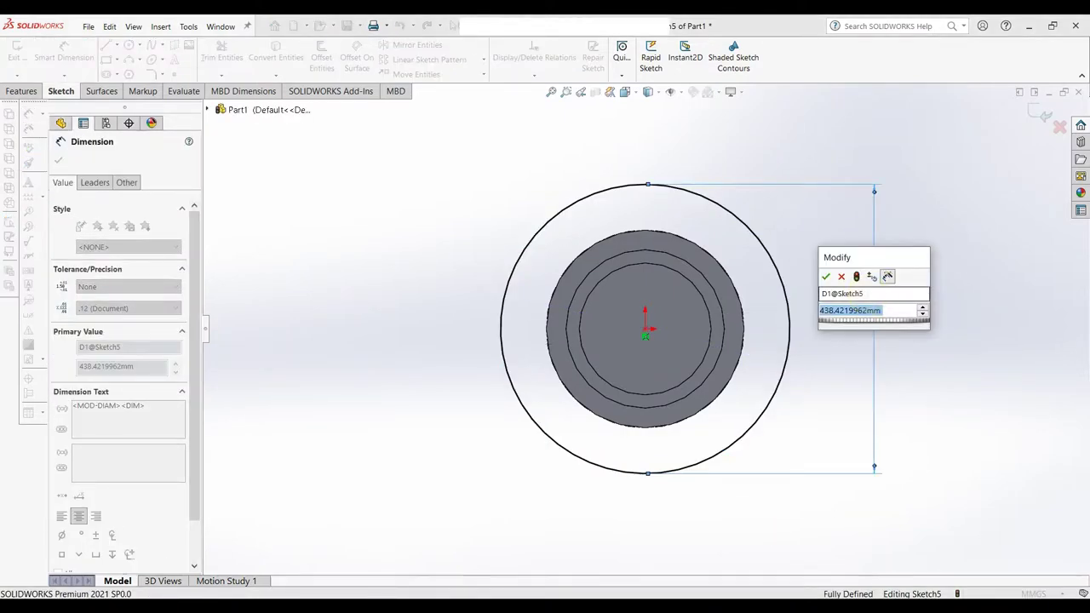
text(300)
key(Return)
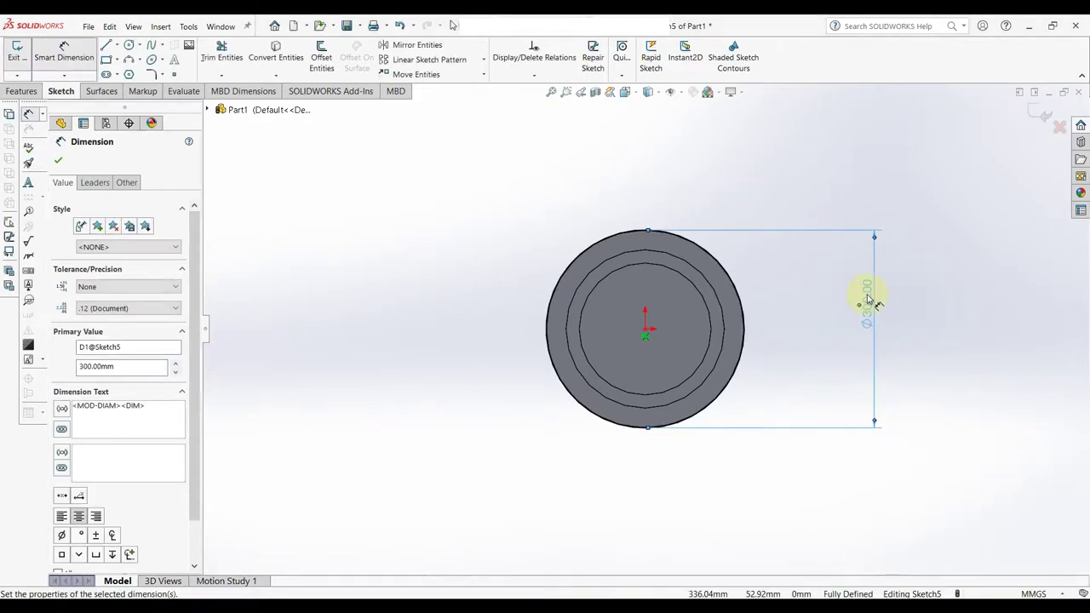
Draw a horizontal construction line leftward from the circle centre.
key(l)
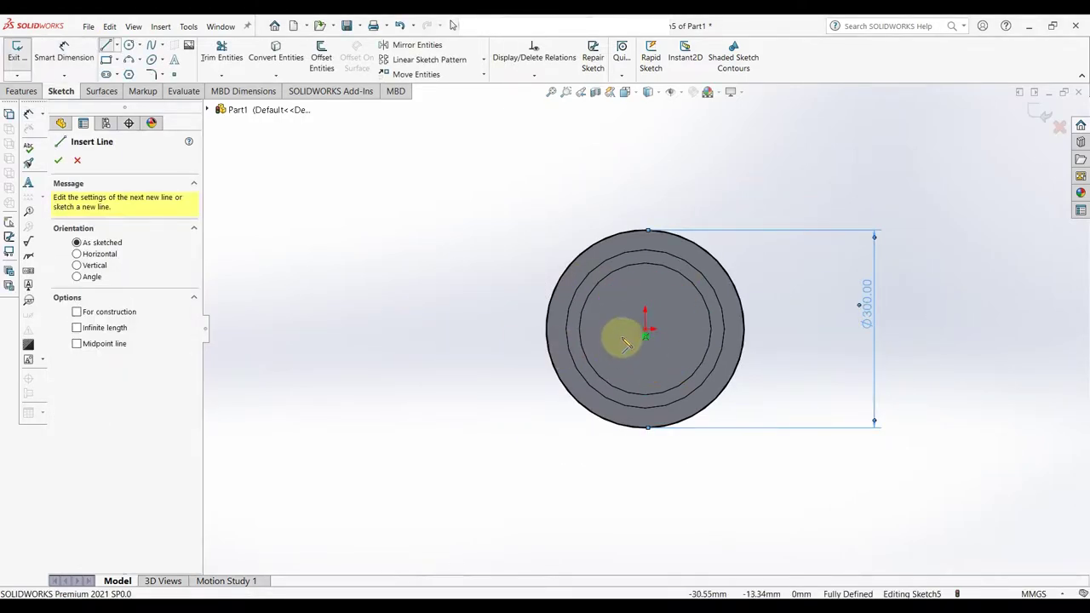
click(77, 312)
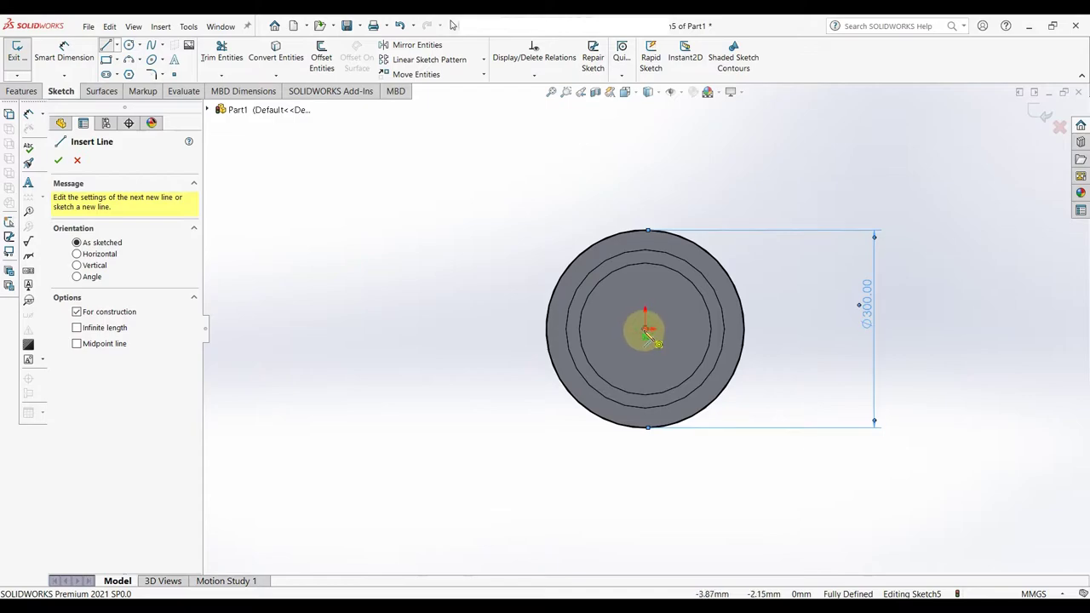
click(645, 330)
click(403, 329)
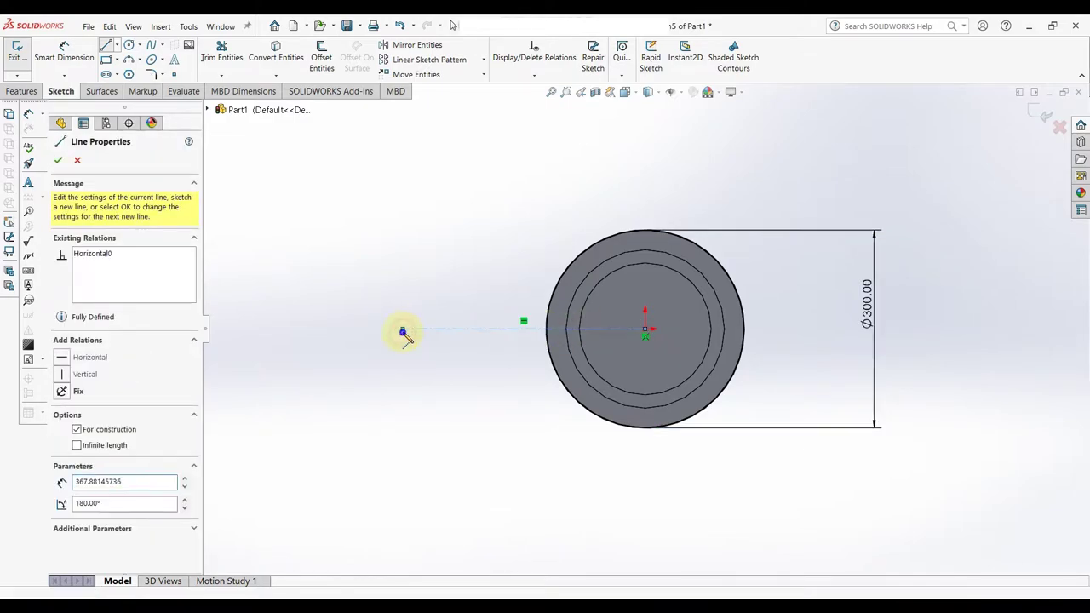
right_click(405, 330)
click(425, 341)
Draw two lines from the construction line's left end to the top and bottom of the circle.
right_drag(502, 275, 445, 275)
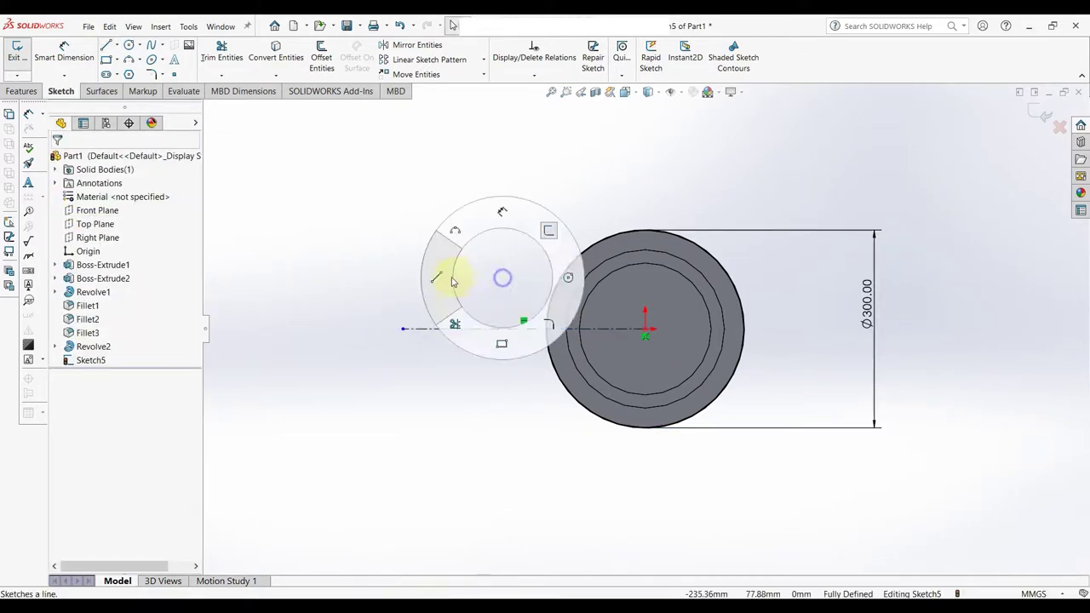
click(403, 329)
click(598, 243)
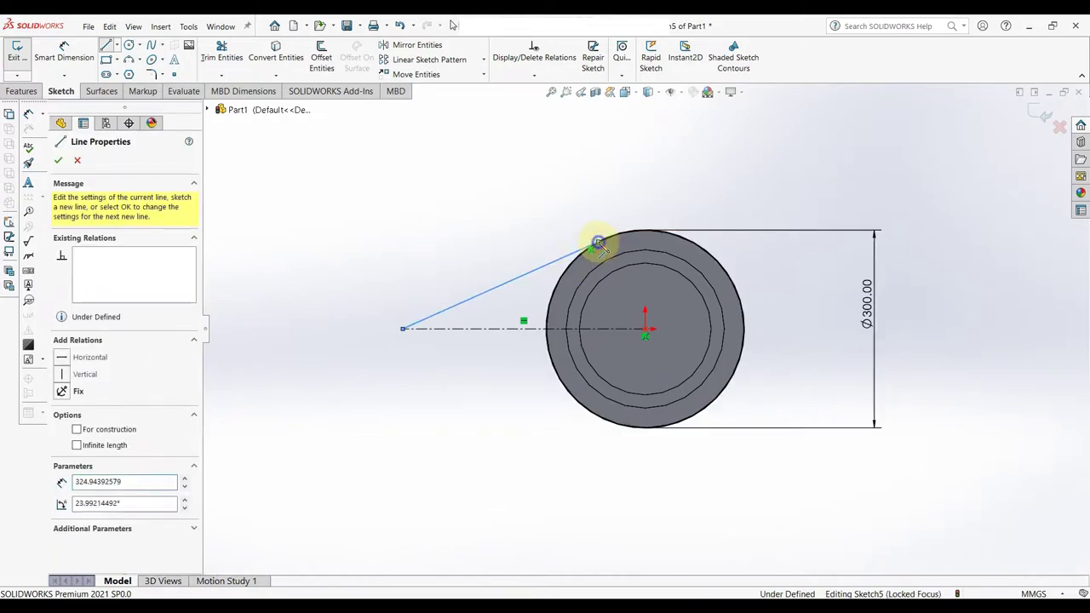
right_click(602, 246)
click(620, 250)
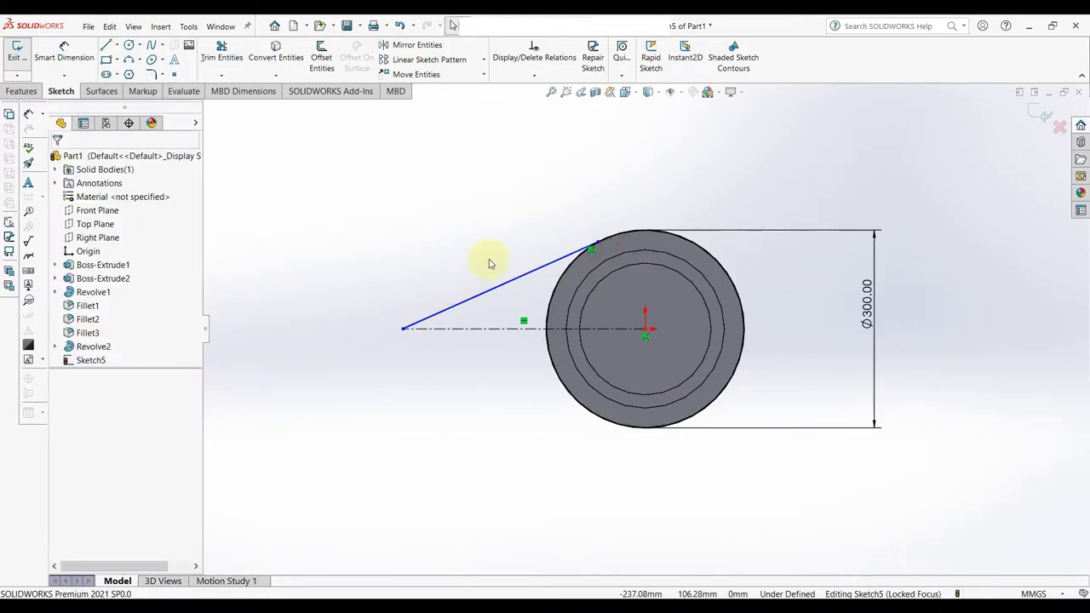
click(405, 330)
click(608, 417)
right_click(610, 419)
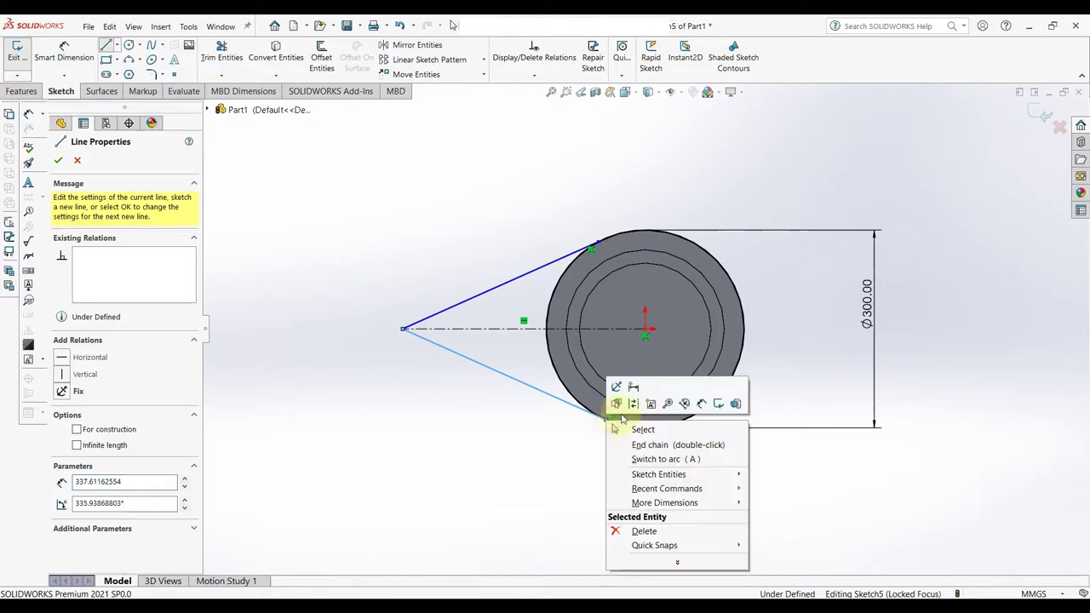
click(622, 423)
Make both the lower and upper lines tangent to the Ø300 circle.
scroll(560, 422, up, 3)
click(583, 379)
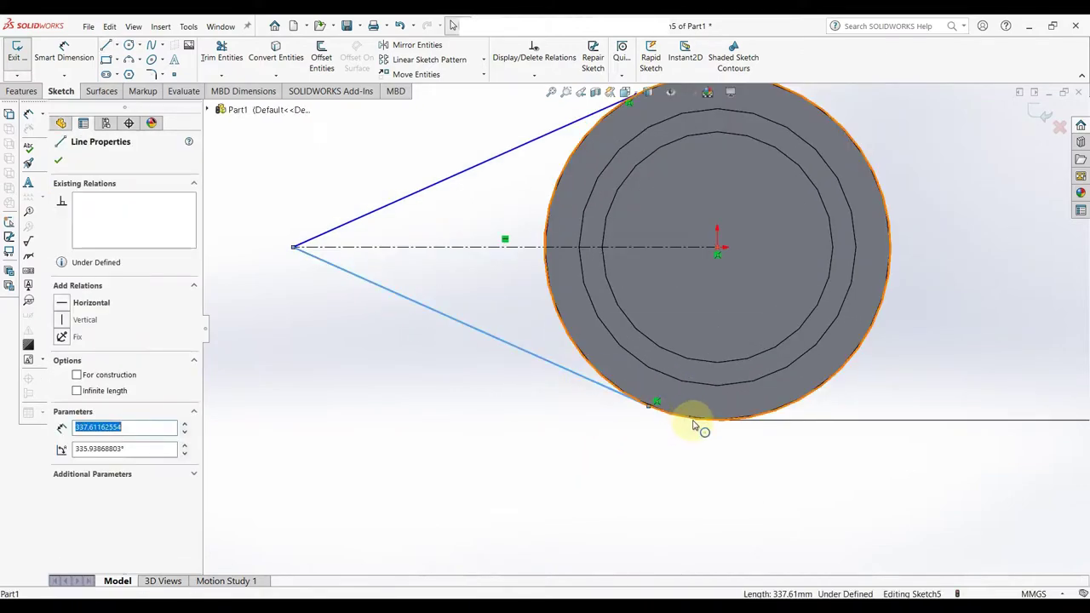
ctrl+click(691, 422)
click(723, 365)
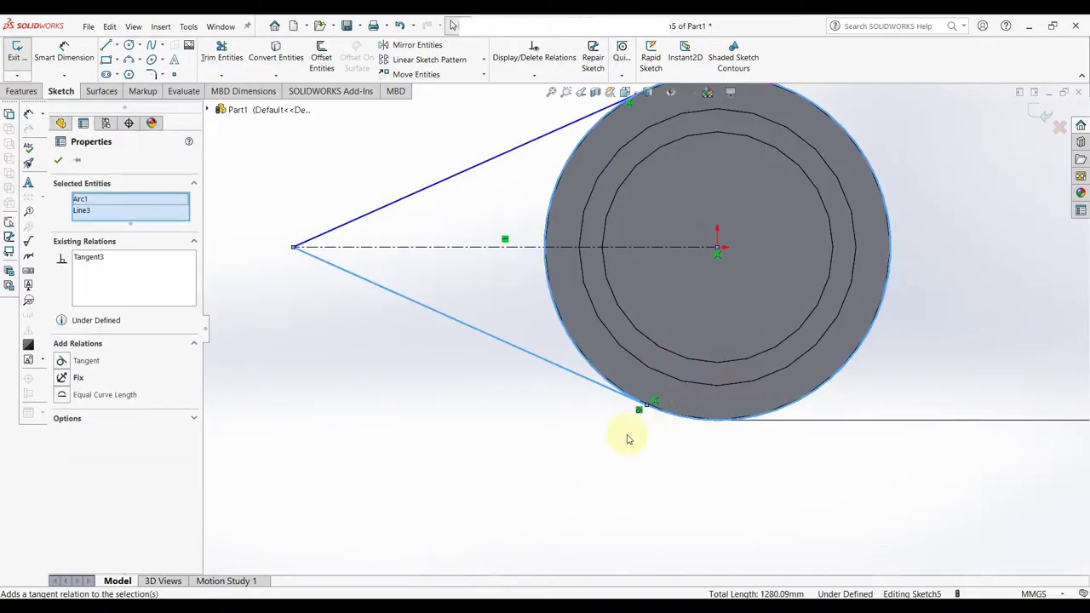
scroll(627, 437, down, 3)
click(594, 242)
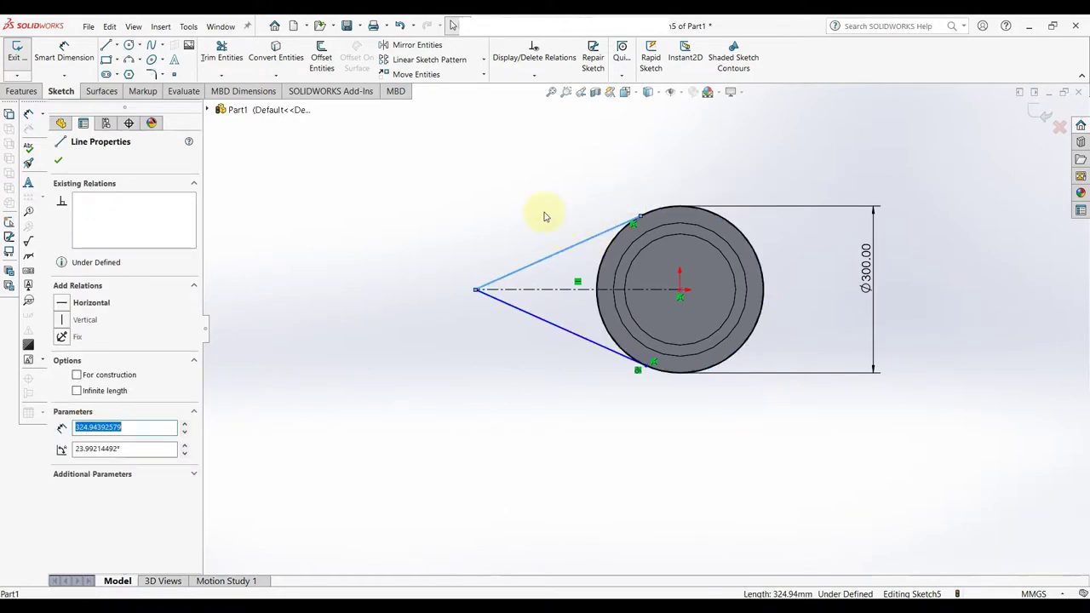
click(656, 215)
ctrl+click(657, 214)
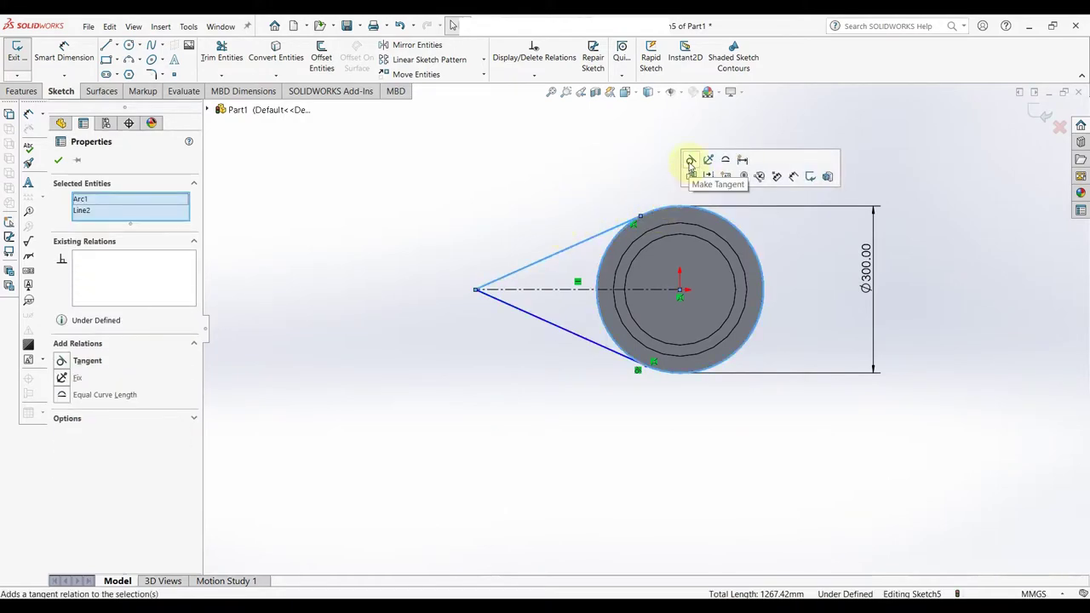
click(689, 163)
click(576, 185)
scroll(599, 281, down, 2)
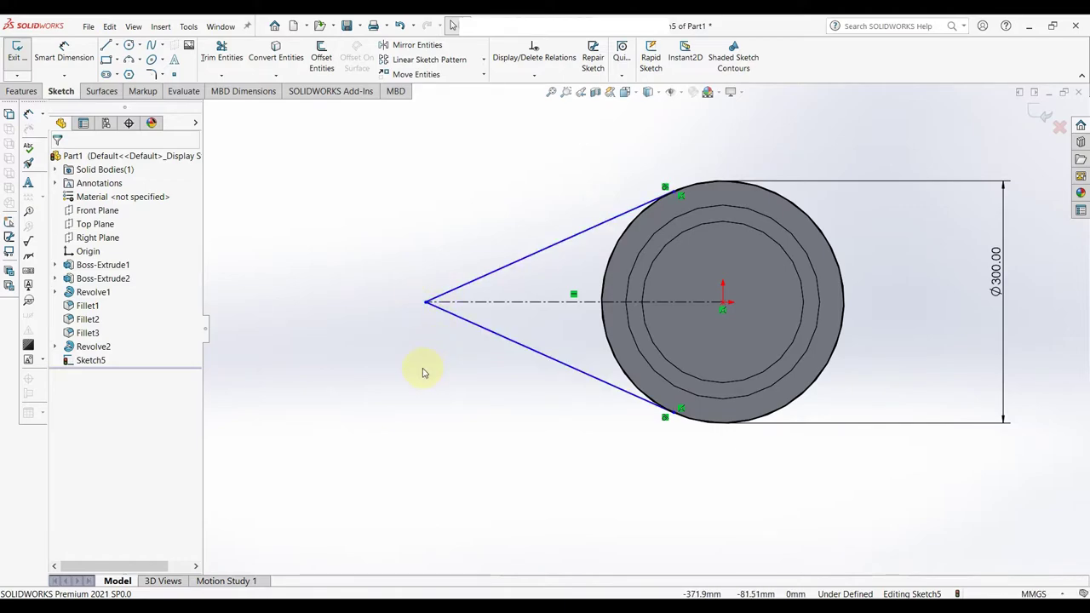
click(475, 283)
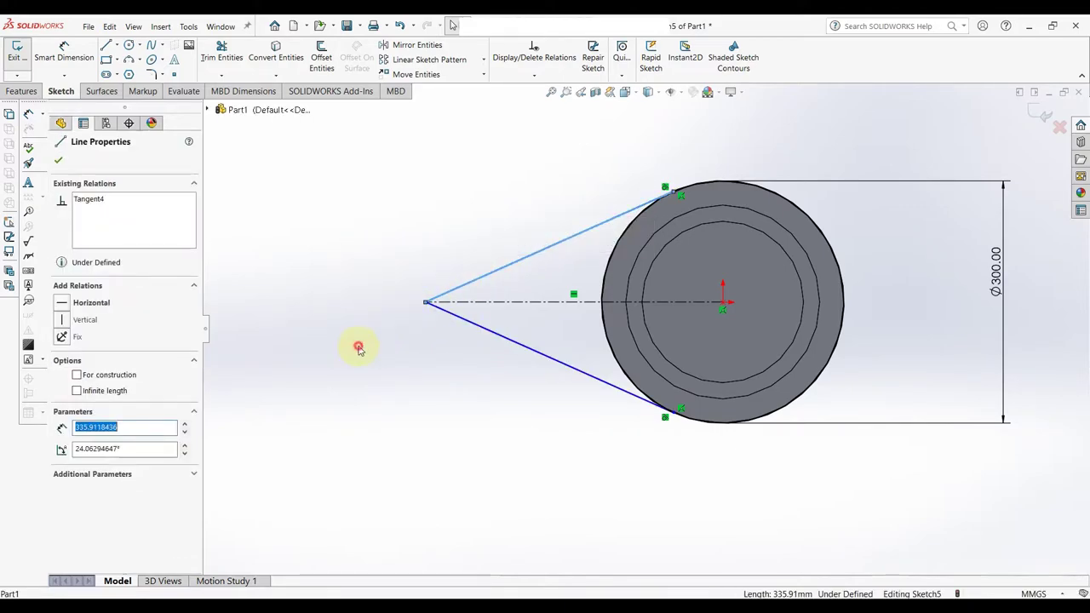
right_drag(355, 373, 362, 302)
Dimension the angle between the two tangent lines to 70°.
click(471, 290)
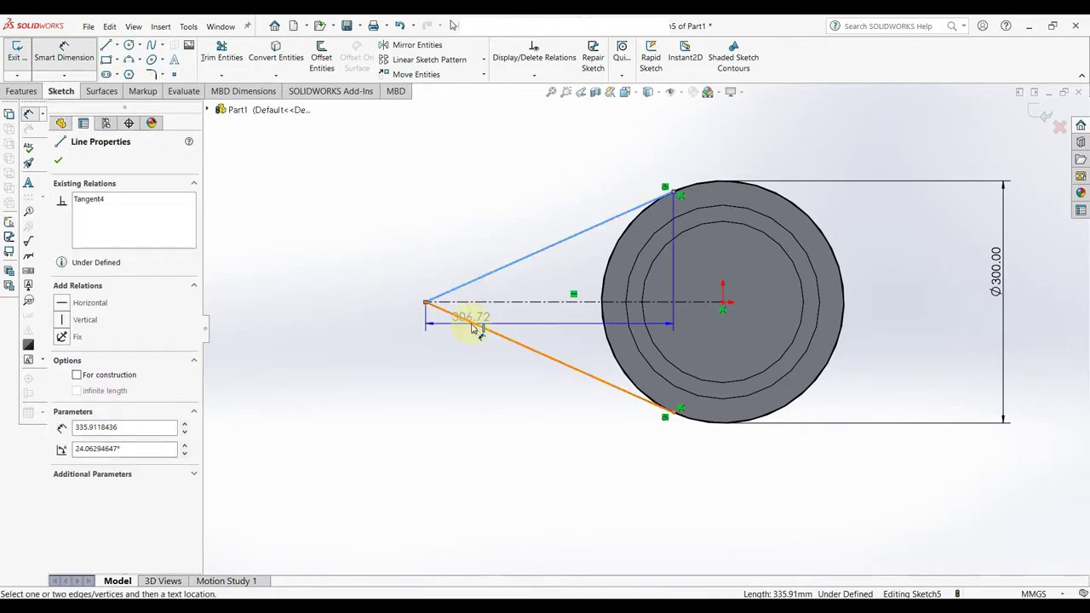
click(474, 329)
click(521, 294)
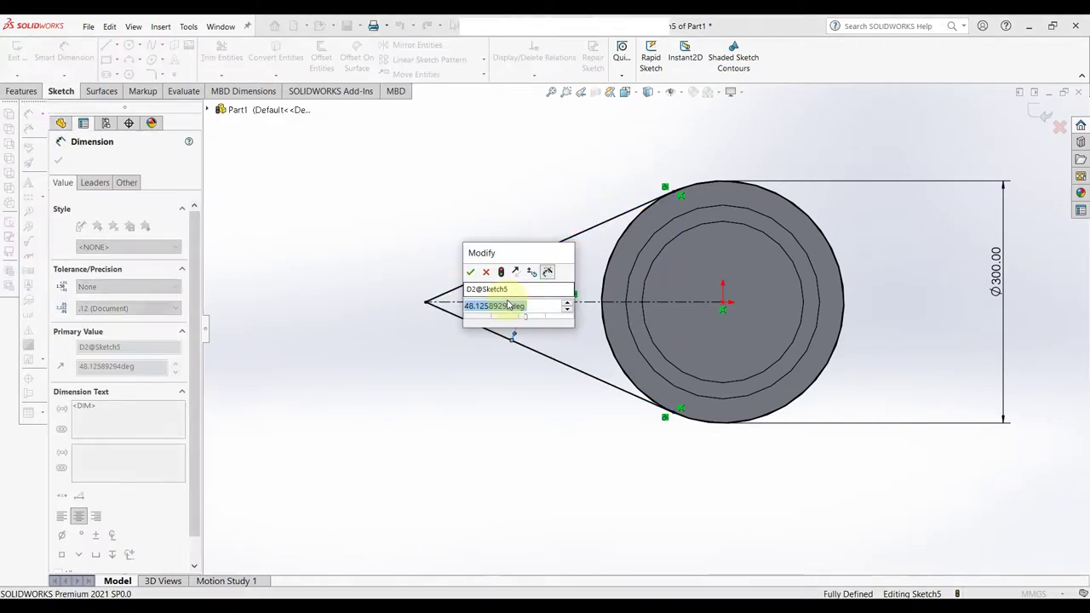
key(Return)
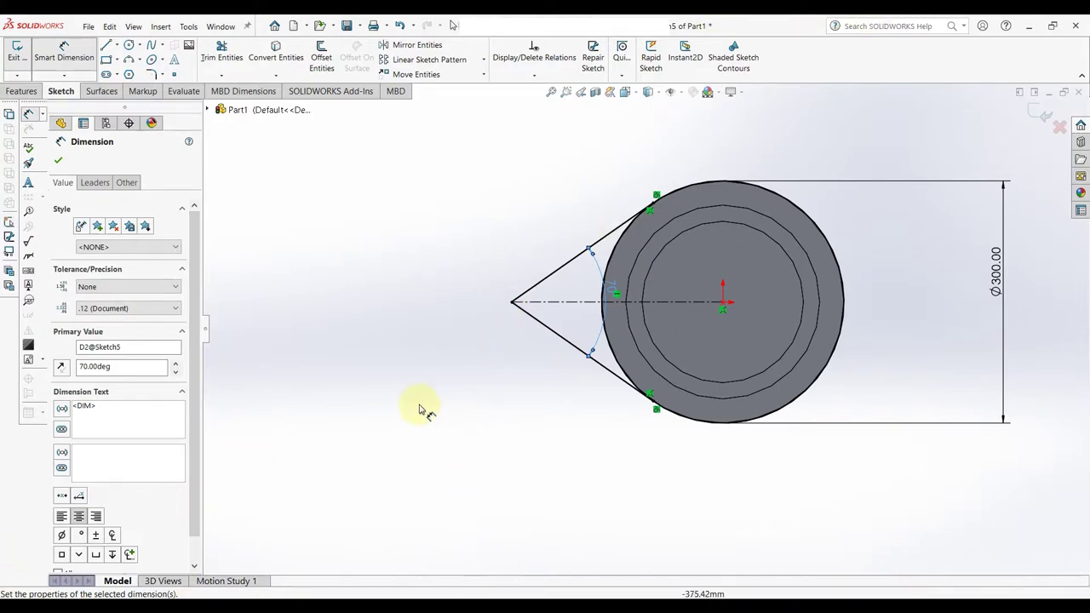
Draw an arc across the tip joining the upper and lower lines.
right_drag(417, 403, 382, 379)
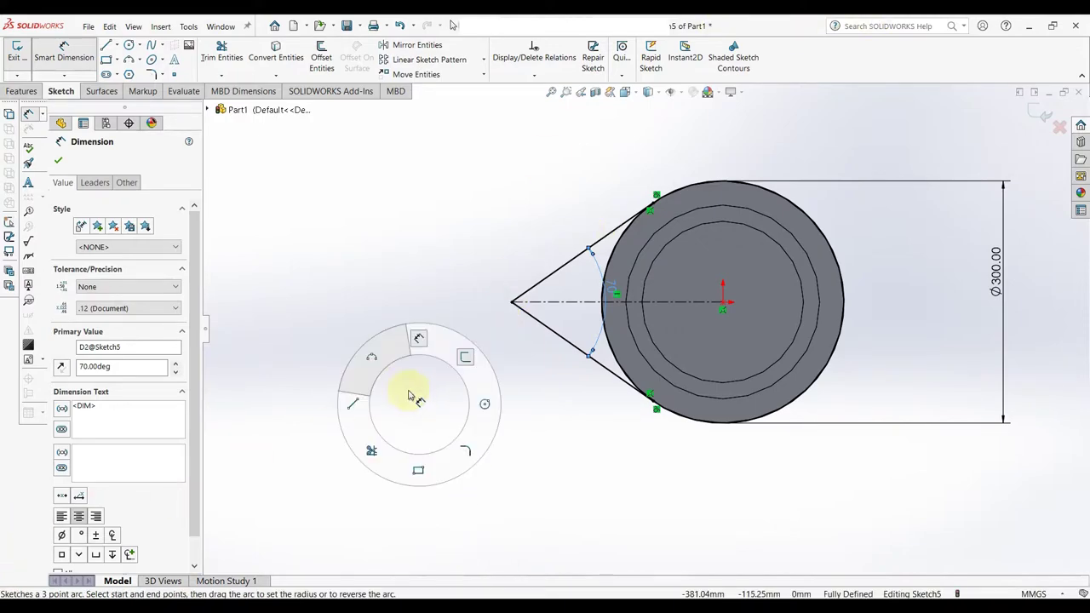
click(581, 252)
click(555, 332)
click(555, 312)
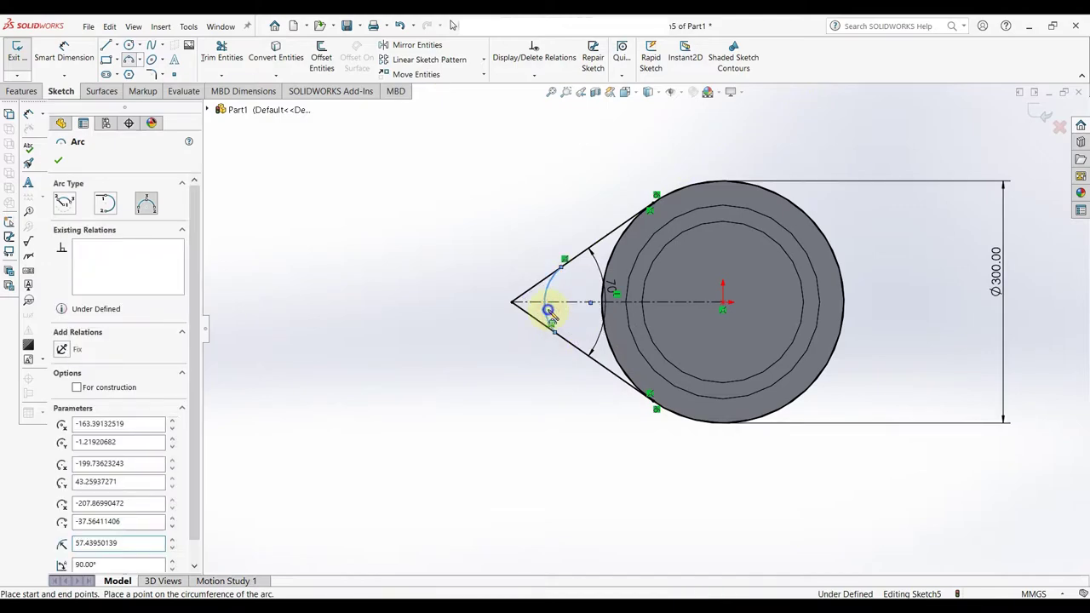
right_click(554, 313)
click(558, 316)
scroll(566, 296, down, 3)
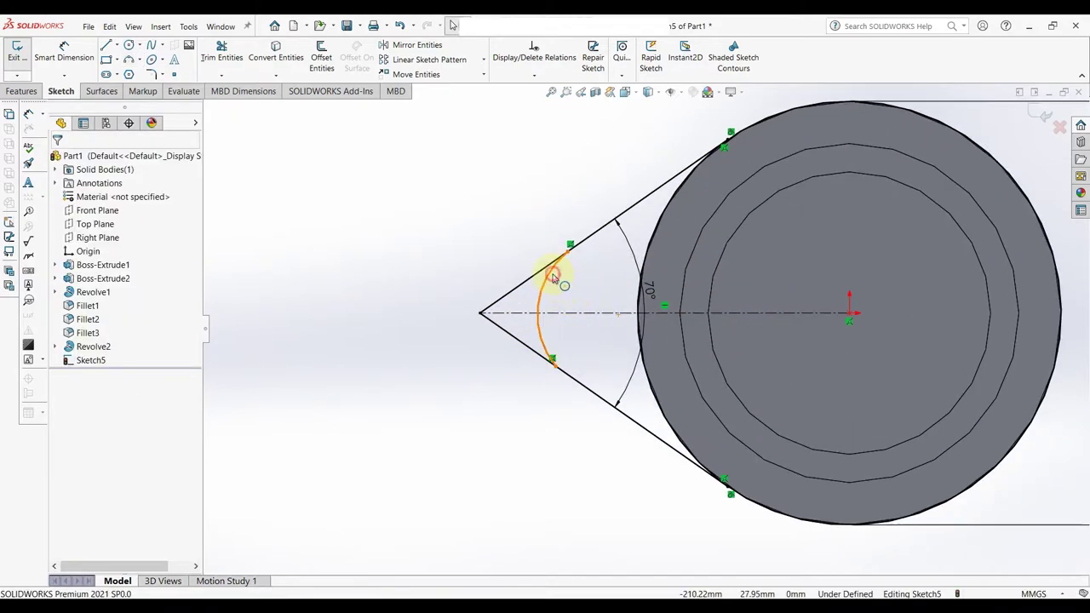
Make the arc tangent to both lines and set its radius to R50.
click(551, 277)
ctrl+click(587, 244)
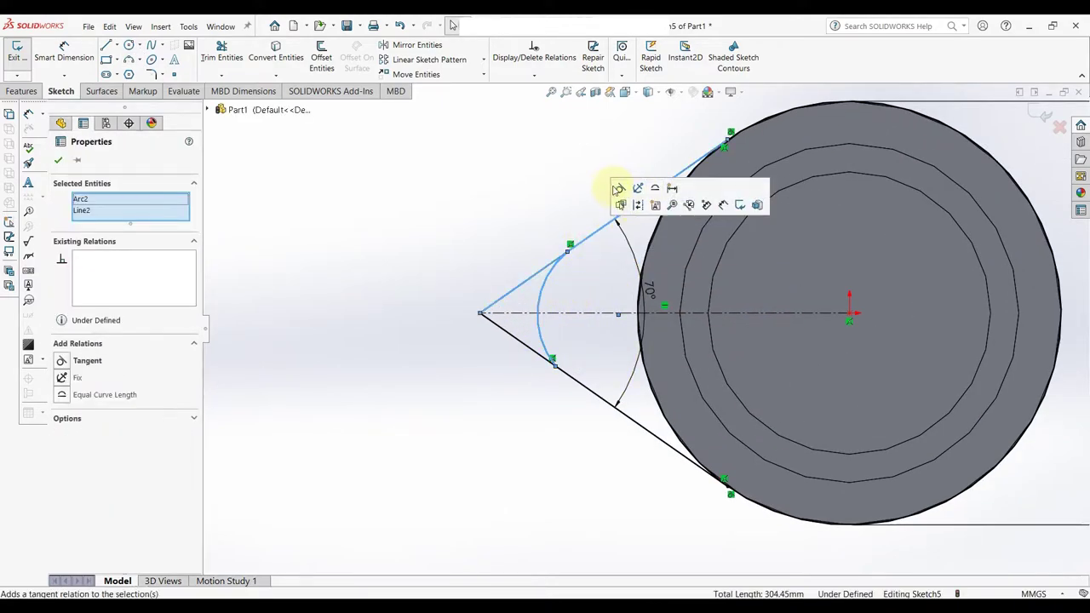
click(618, 190)
click(586, 287)
click(540, 330)
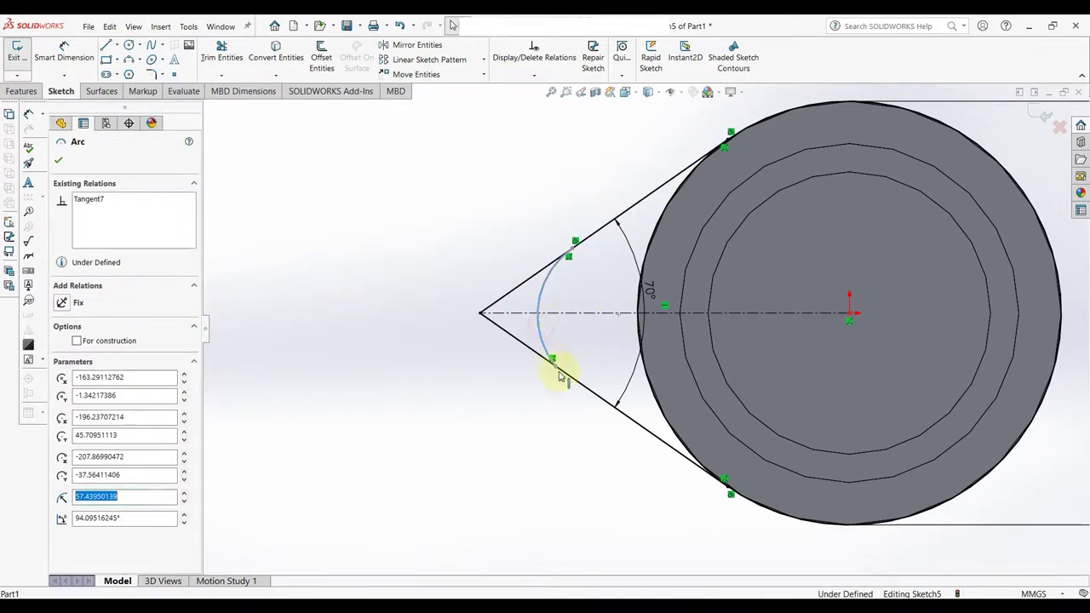
ctrl+click(562, 370)
click(606, 326)
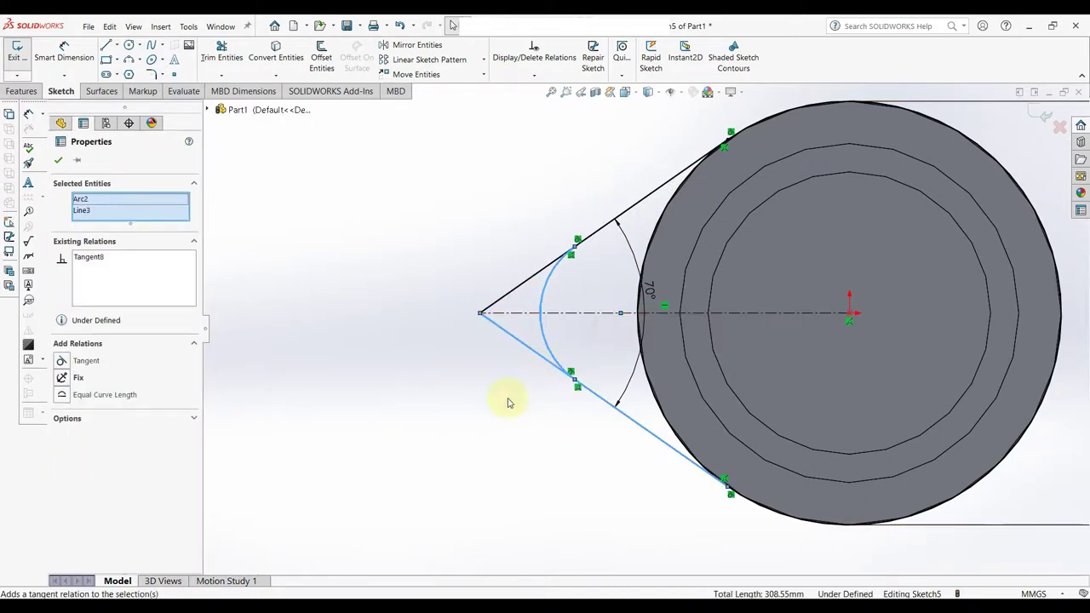
click(487, 431)
click(550, 332)
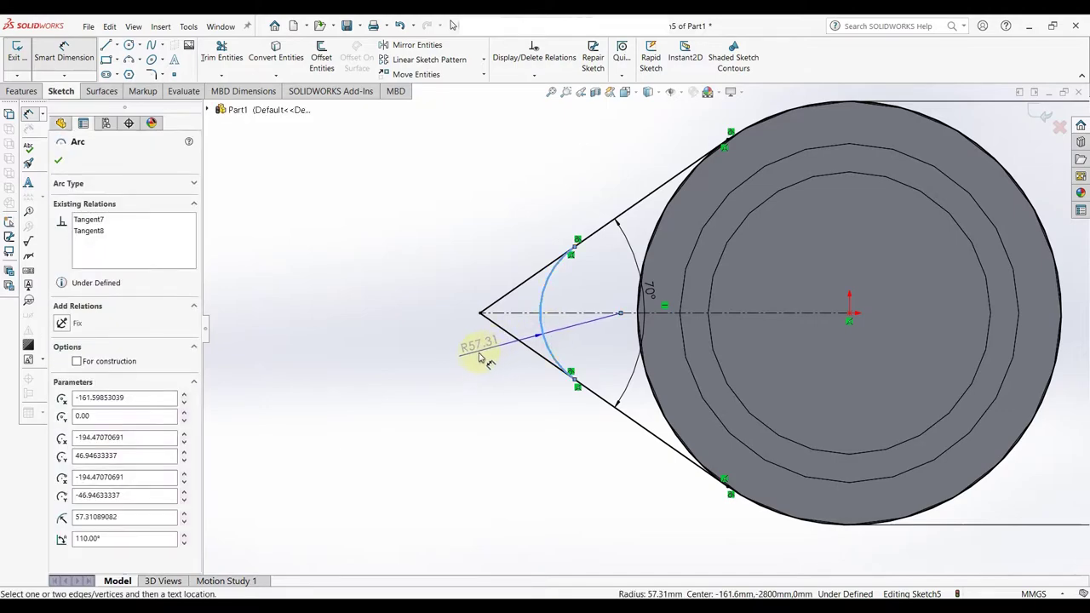
click(477, 355)
text(50)
key(Return)
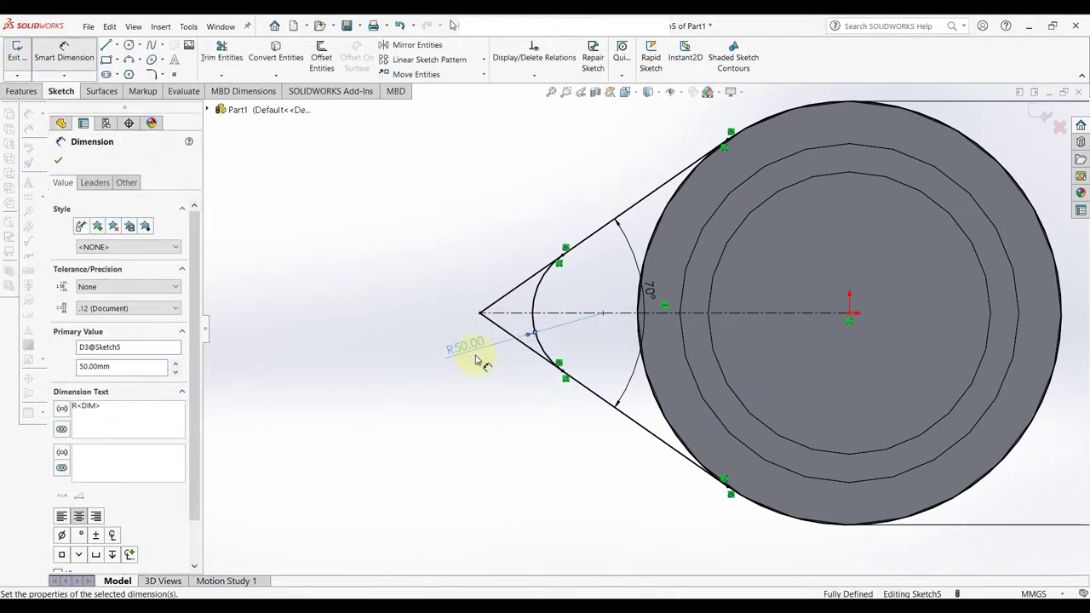
Trim the leftover line ends past the arc and near the circle.
click(222, 51)
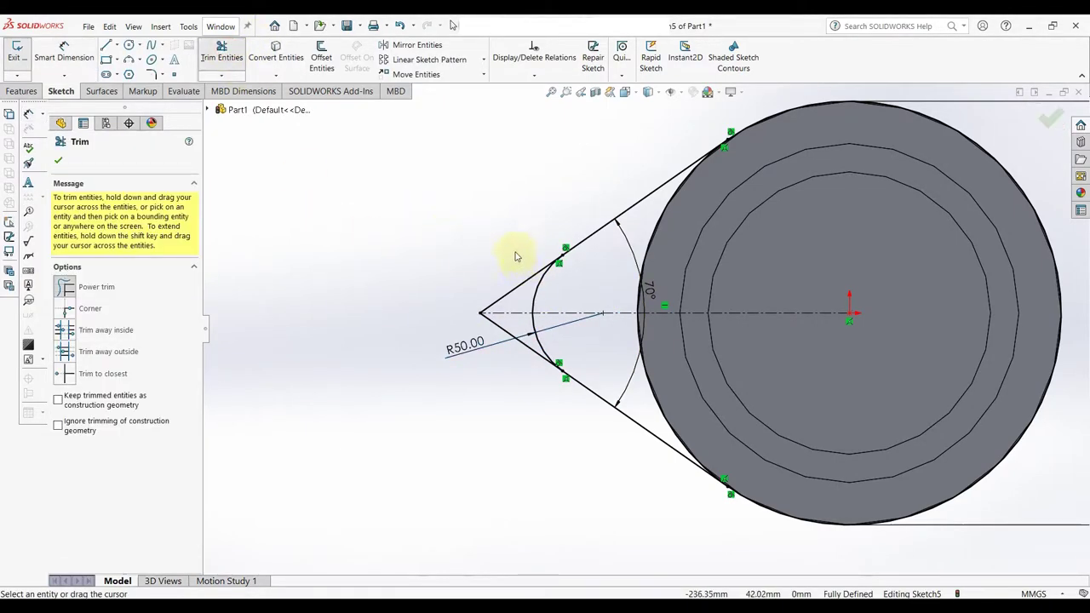
drag(511, 244, 518, 358)
scroll(664, 324, down, 1)
scroll(630, 327, up, 3)
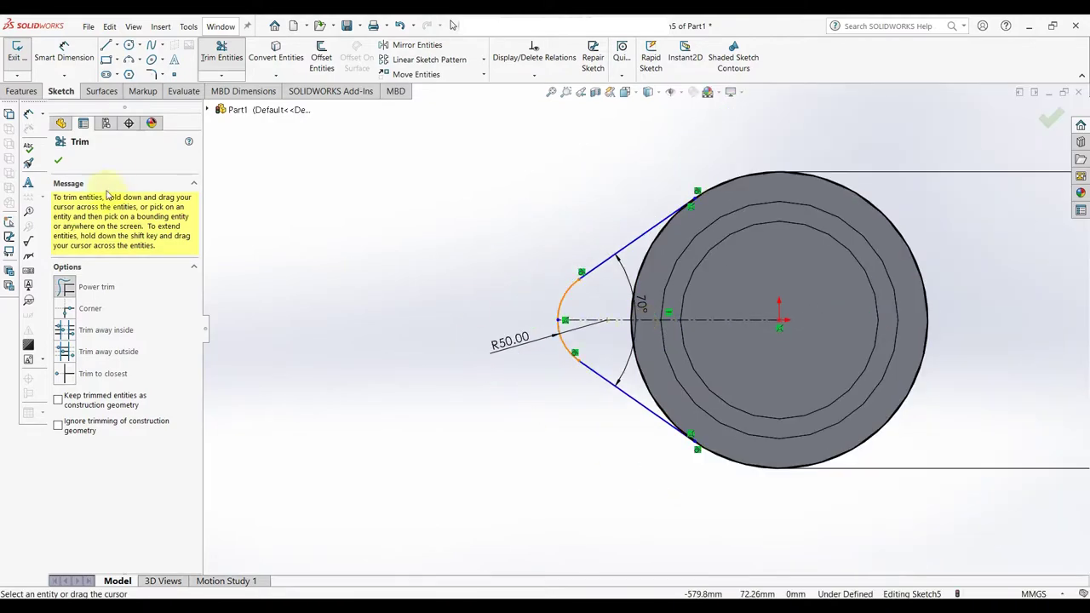
drag(691, 194, 636, 376)
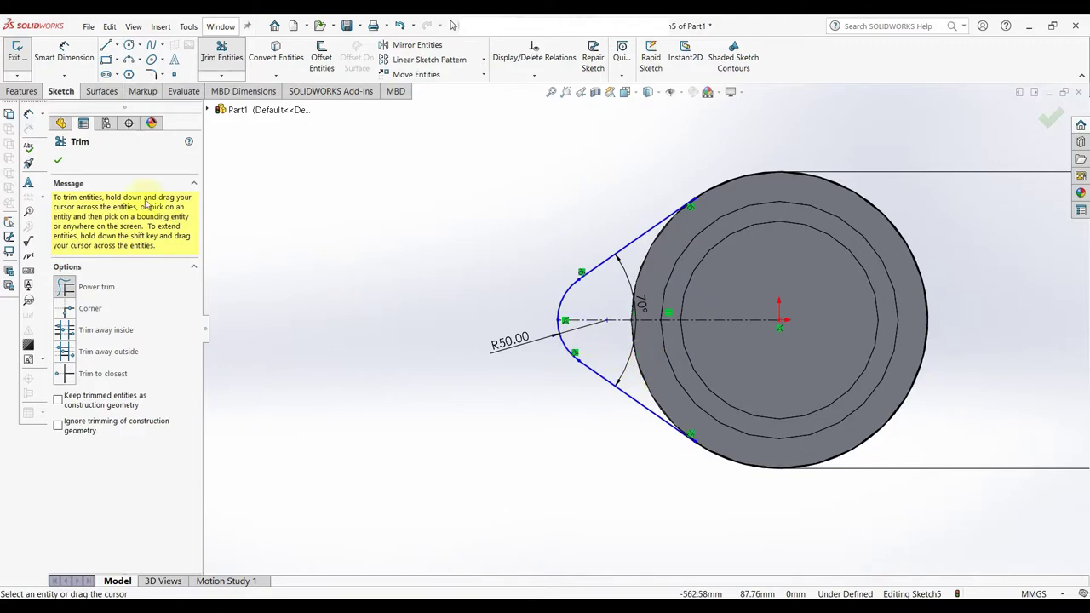
click(63, 161)
Extrude Sketch5's rounded profile as a 300 mm blind boss, Boss-Extrude3.
click(23, 92)
click(23, 55)
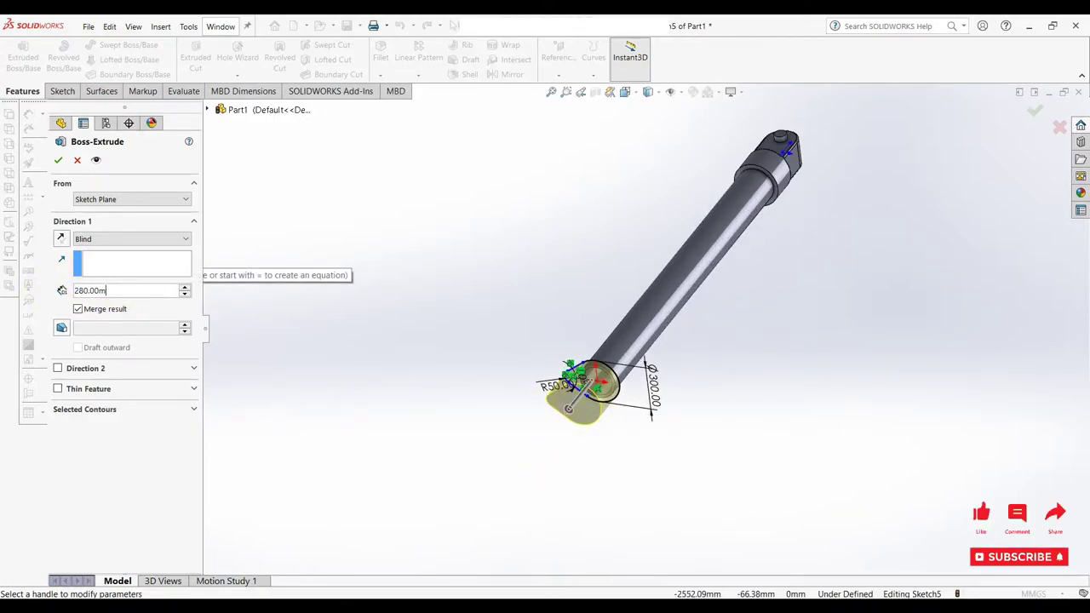
click(123, 291)
text(300)
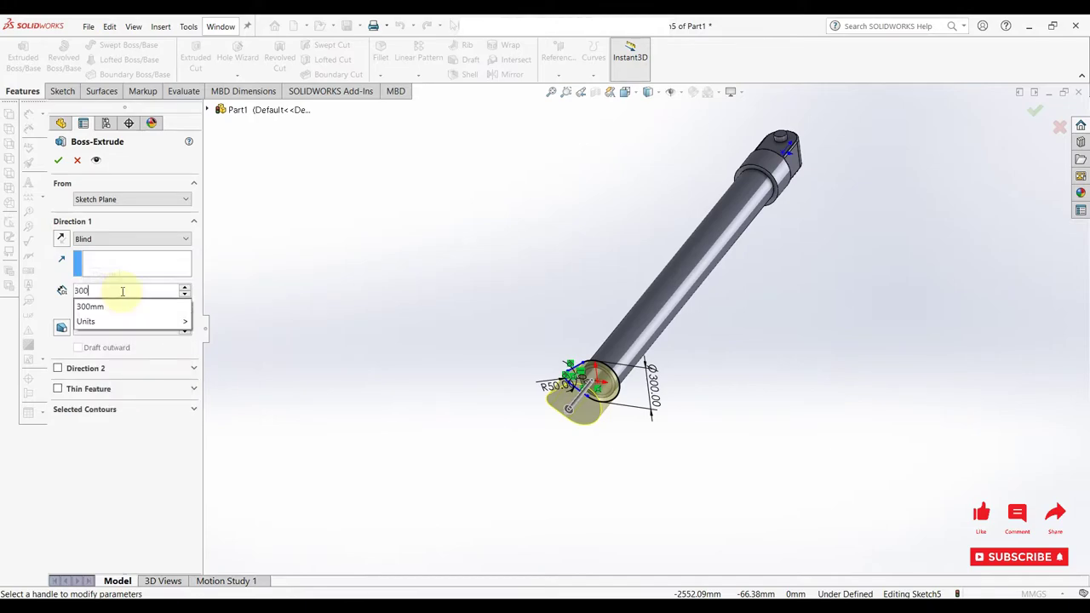
key(Return)
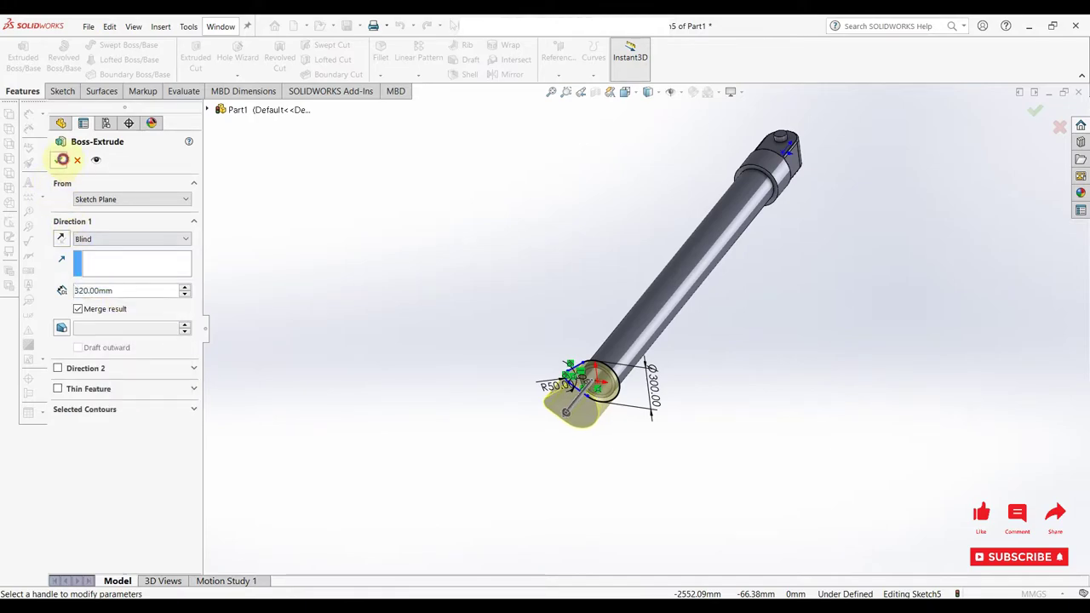
click(62, 159)
mouse_move(474, 338)
middle_down()
mouse_move(584, 384)
mouse_move(569, 453)
mouse_move(703, 426)
mouse_move(666, 382)
mouse_move(659, 454)
middle_up()
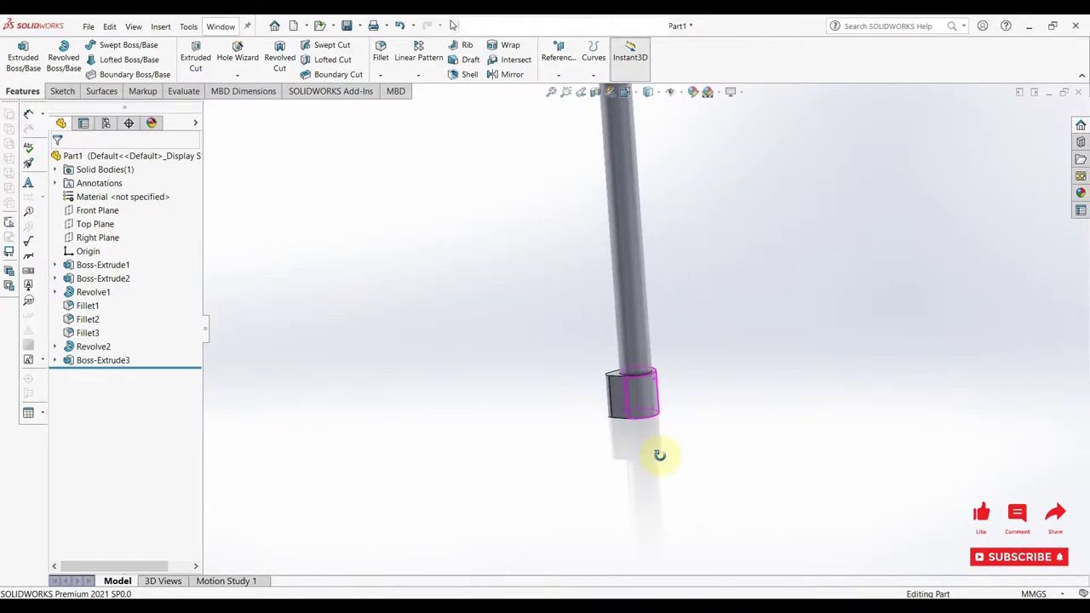
Start Sketch6 on the Front Plane and view it normal to the screen.
click(95, 210)
click(109, 193)
click(102, 374)
click(137, 354)
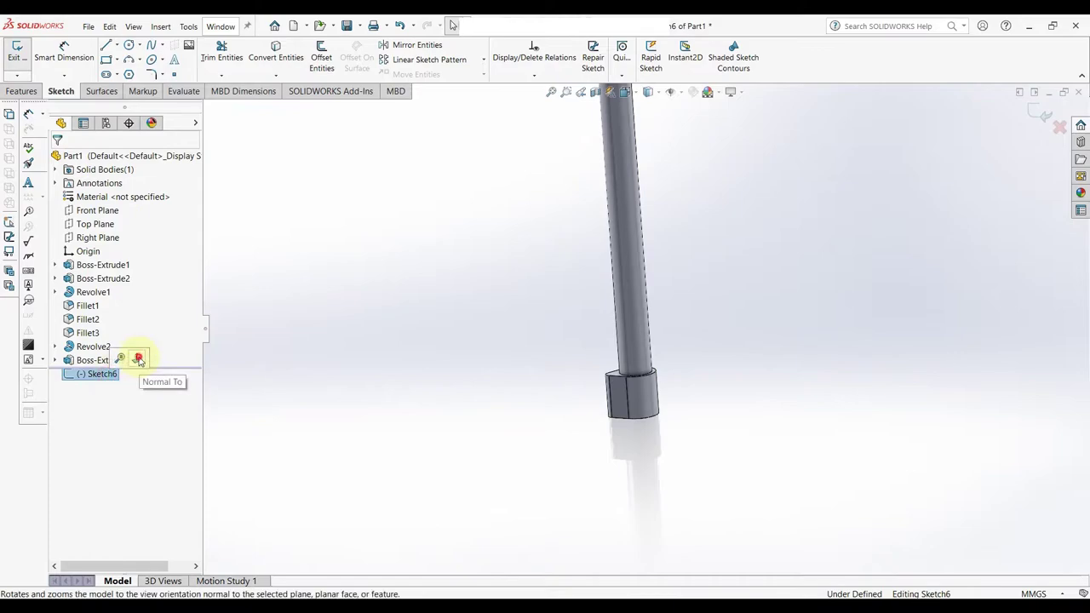
scroll(673, 538, down, 5)
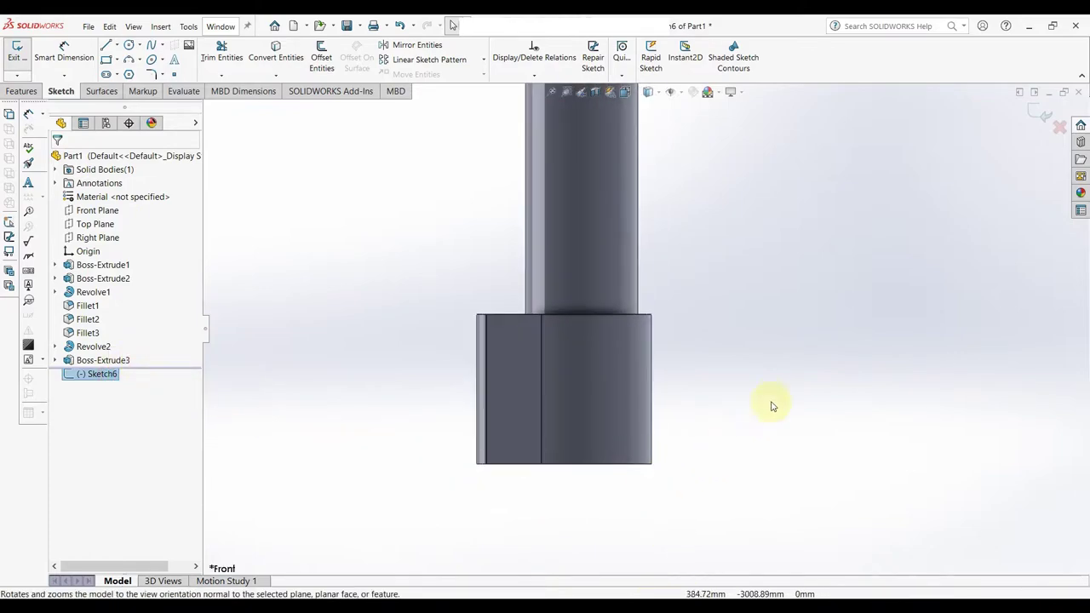
Draw a vertical line from above the block down into the lower block.
right_drag(876, 391, 807, 384)
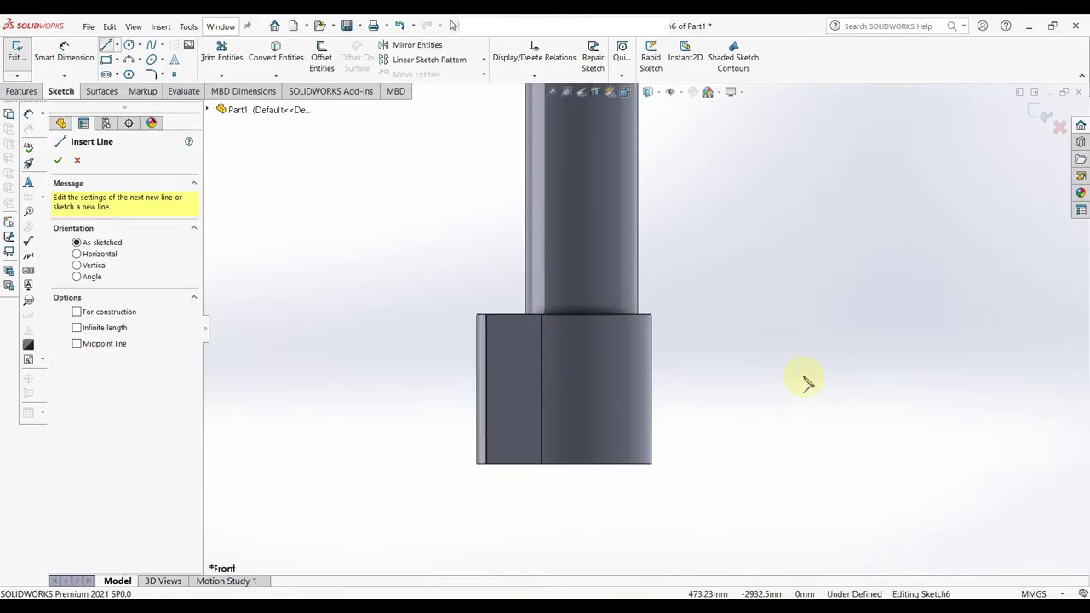
click(621, 261)
click(621, 388)
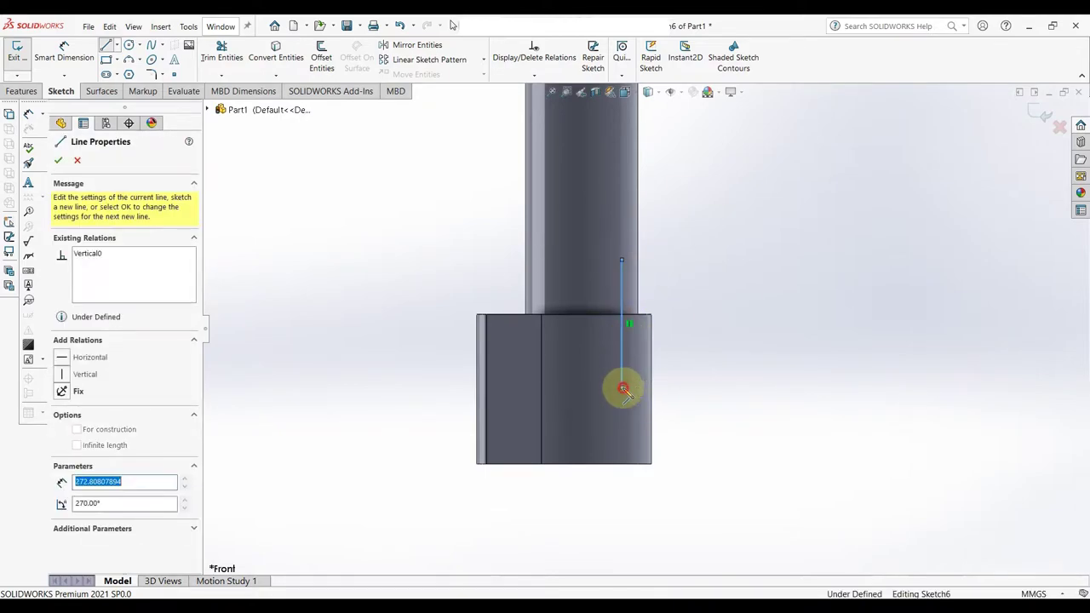
right_click(622, 389)
click(659, 399)
Draw a construction centerline from the top circle's centre down past the base.
scroll(741, 384, up, 5)
scroll(767, 324, up, 4)
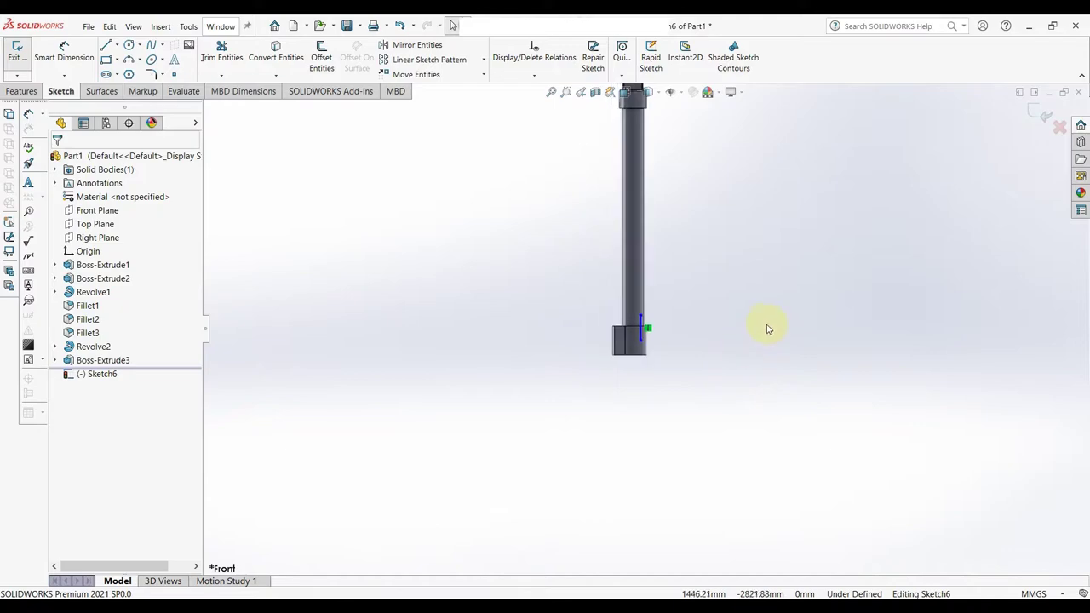
scroll(670, 245, up, 2)
scroll(670, 245, down, 2)
right_drag(802, 328, 693, 281)
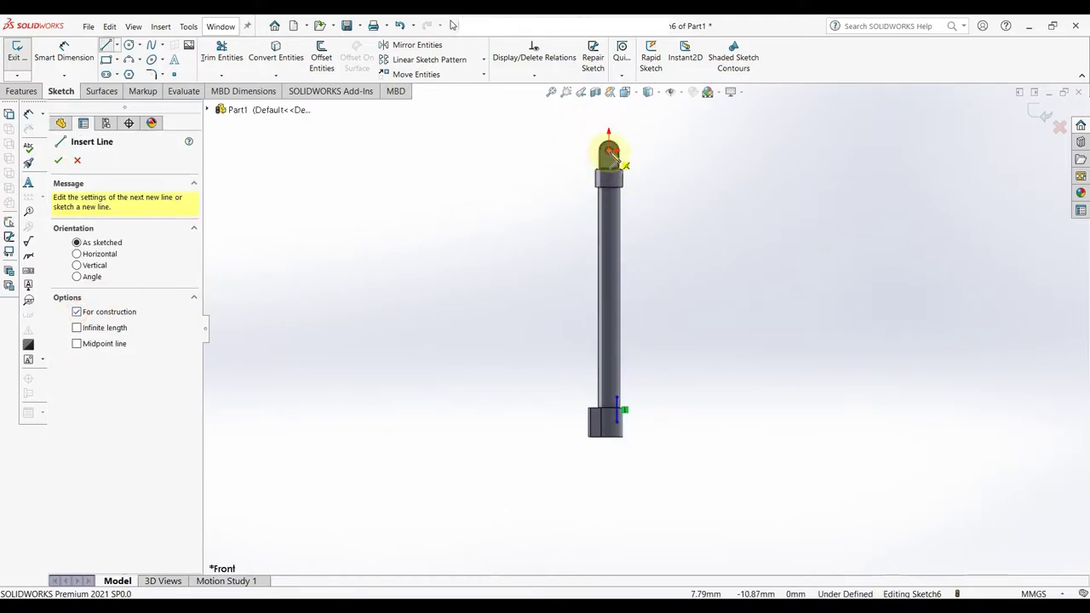
click(609, 152)
click(611, 538)
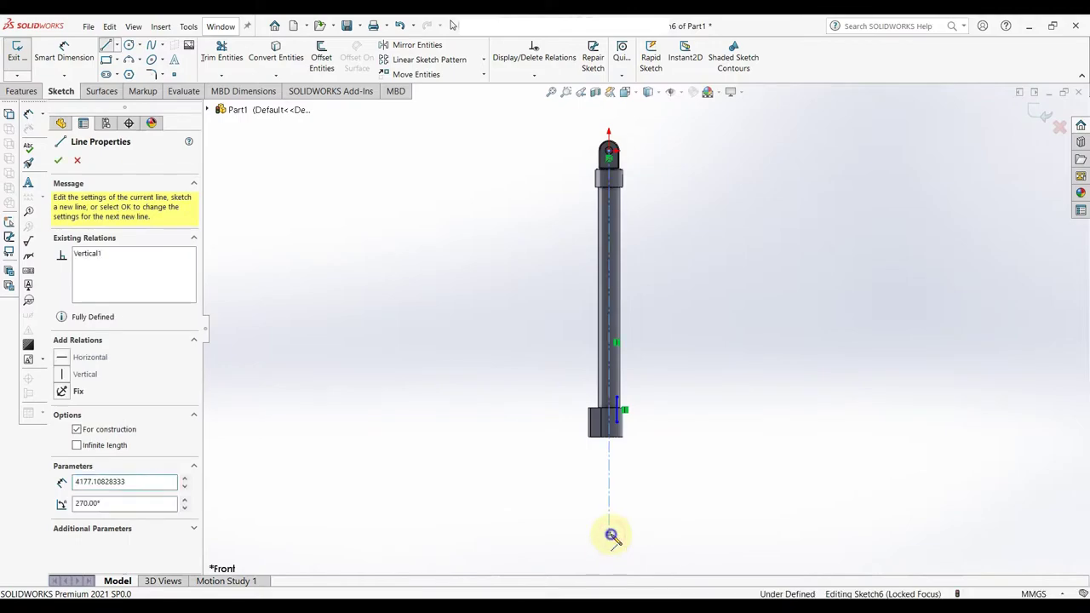
right_click(610, 424)
click(644, 474)
scroll(626, 400, down, 5)
scroll(626, 204, down, 3)
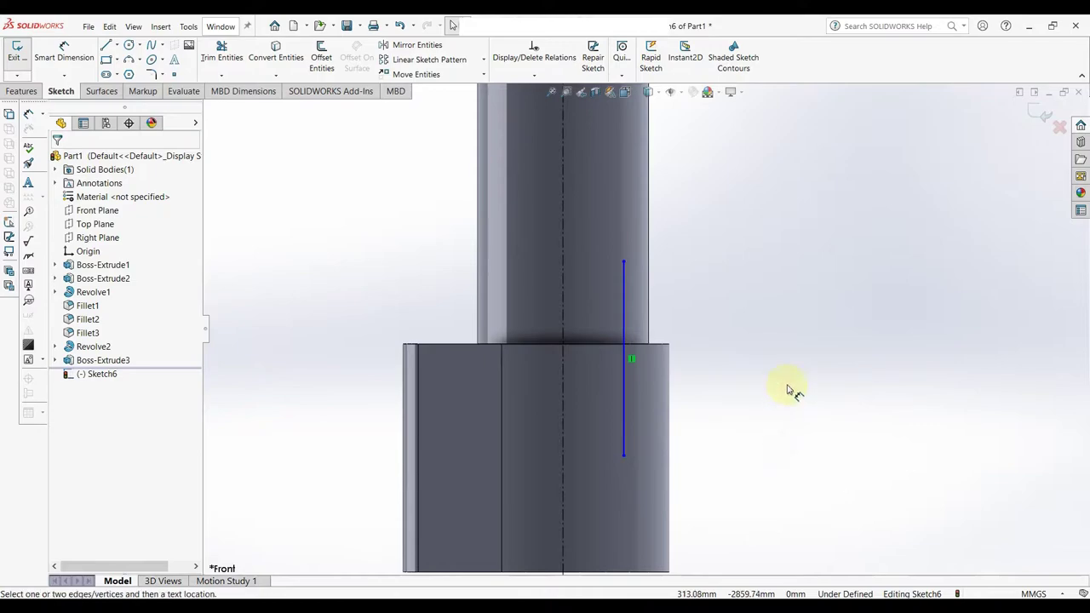
Dimension the line's ends 120 above and 100 below the block's top edge.
key(d)
click(624, 262)
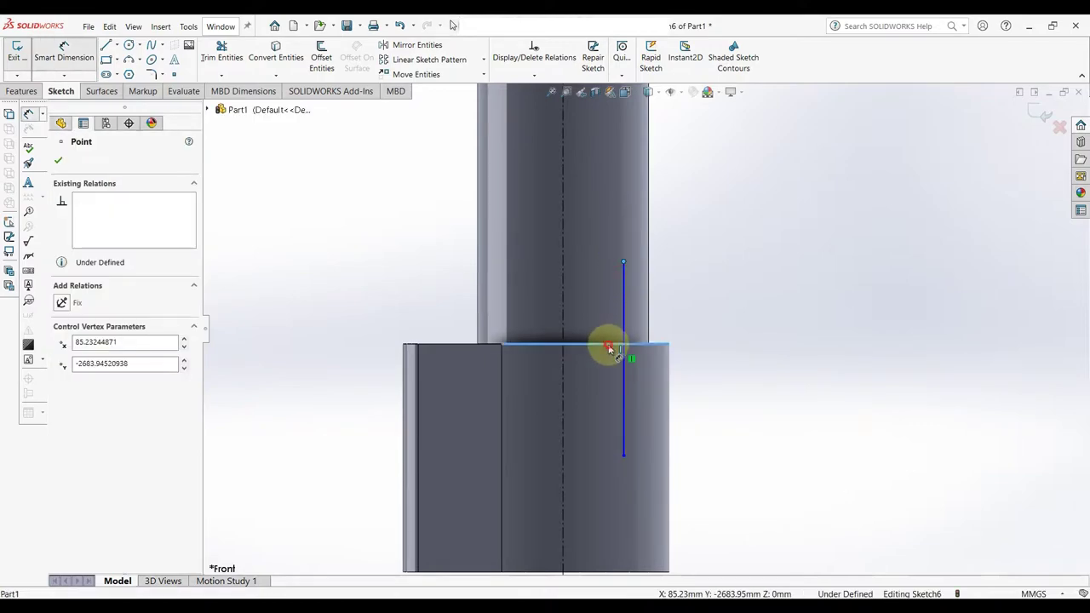
click(608, 344)
click(454, 311)
text(120)
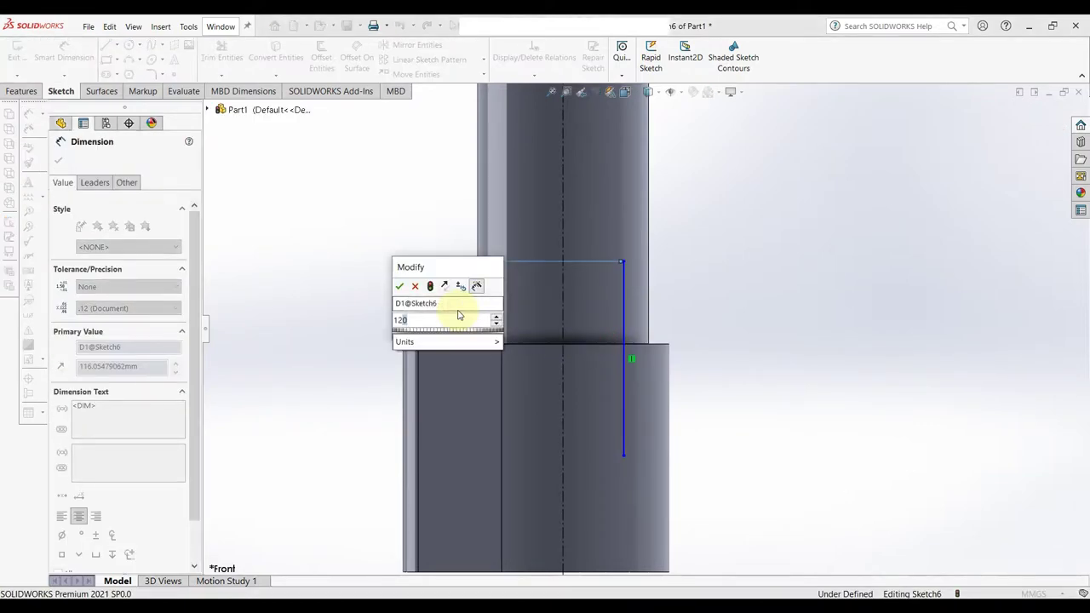
key(Return)
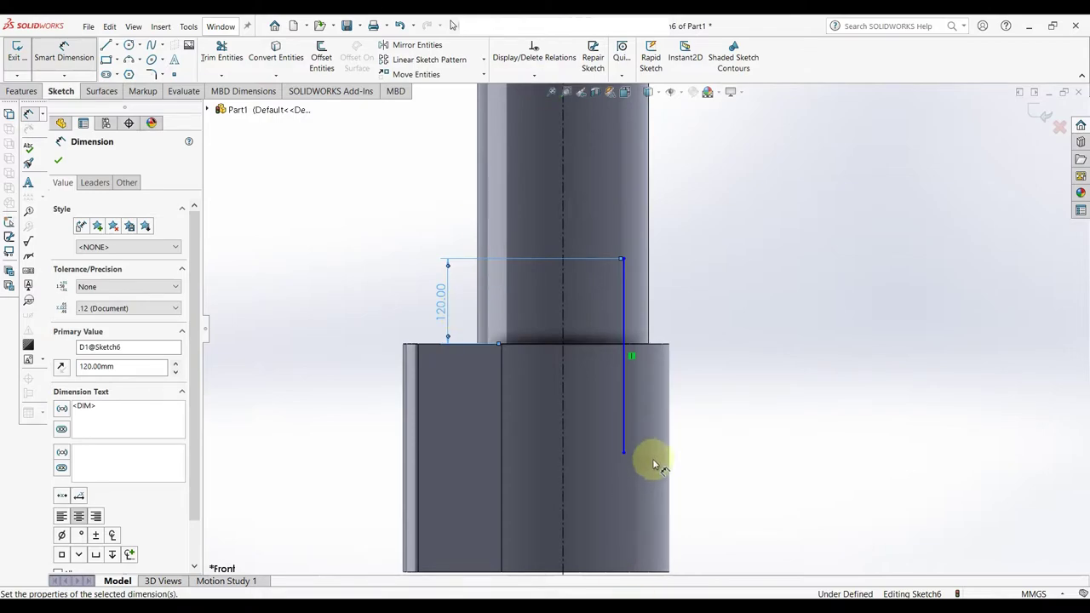
click(624, 452)
click(605, 344)
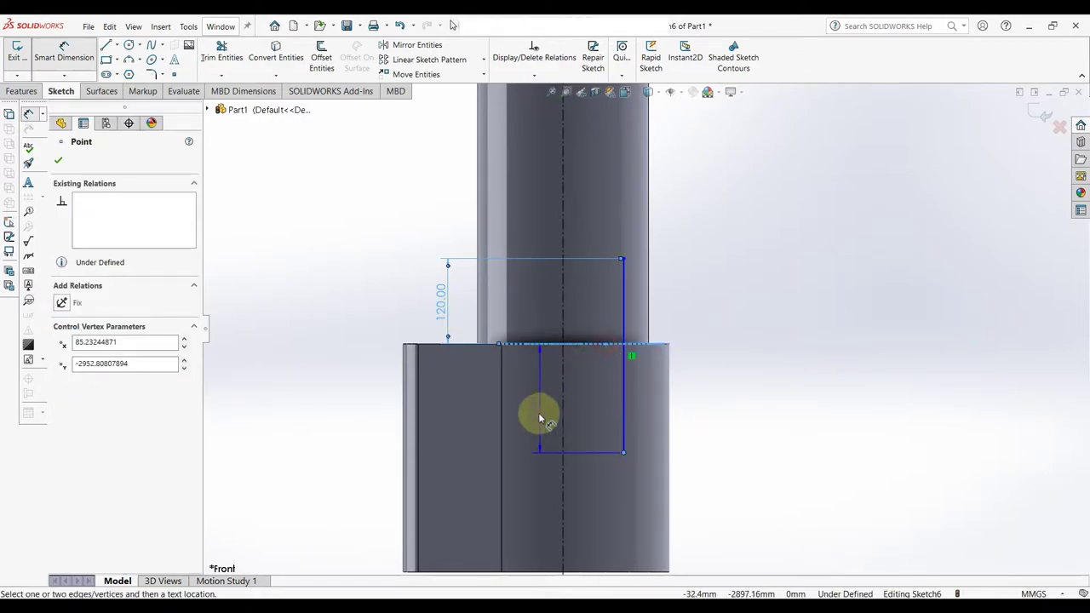
click(534, 417)
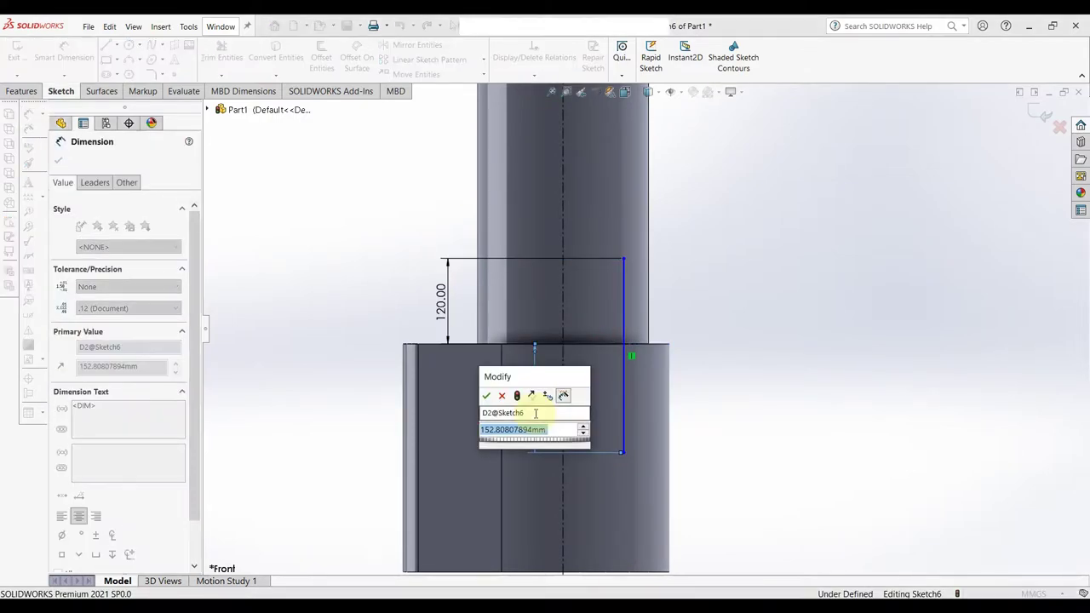
text(100)
key(Return)
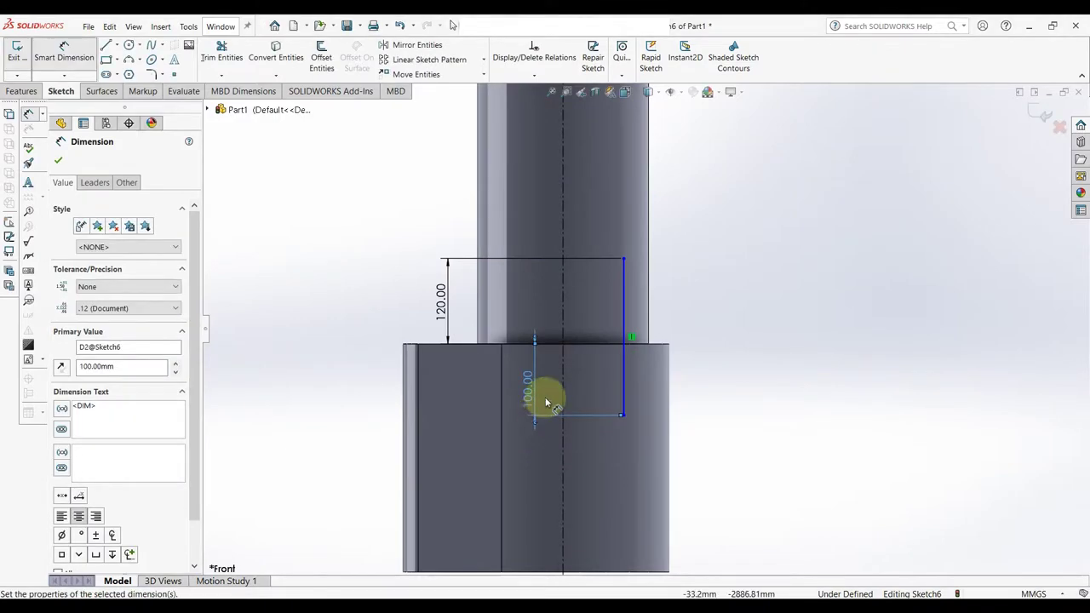
Set the vertical line 105 mm from the centerline.
click(624, 387)
click(625, 387)
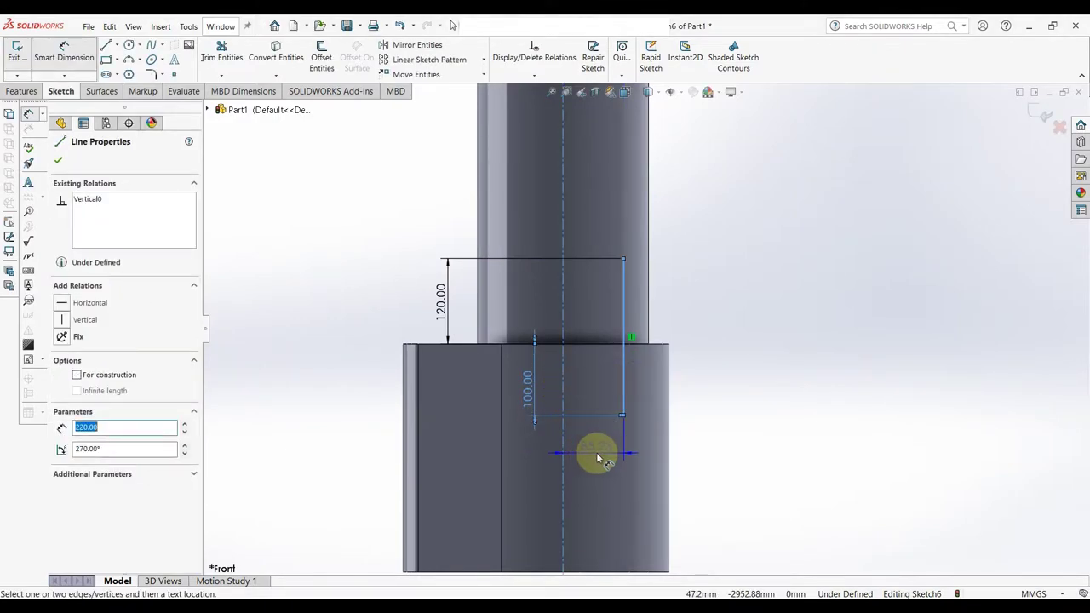
click(598, 458)
text(105)
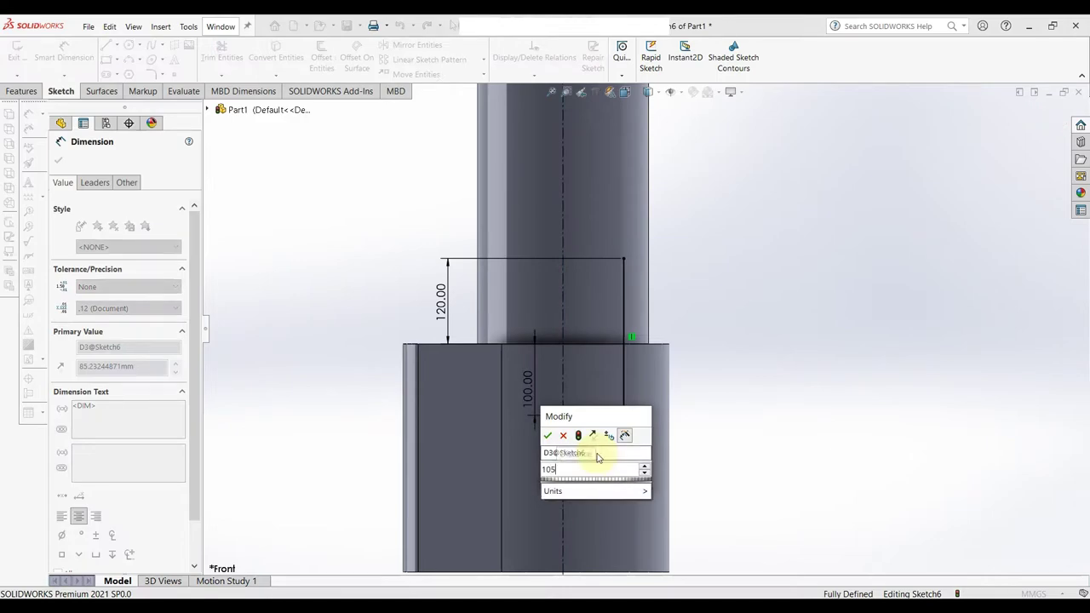
key(Return)
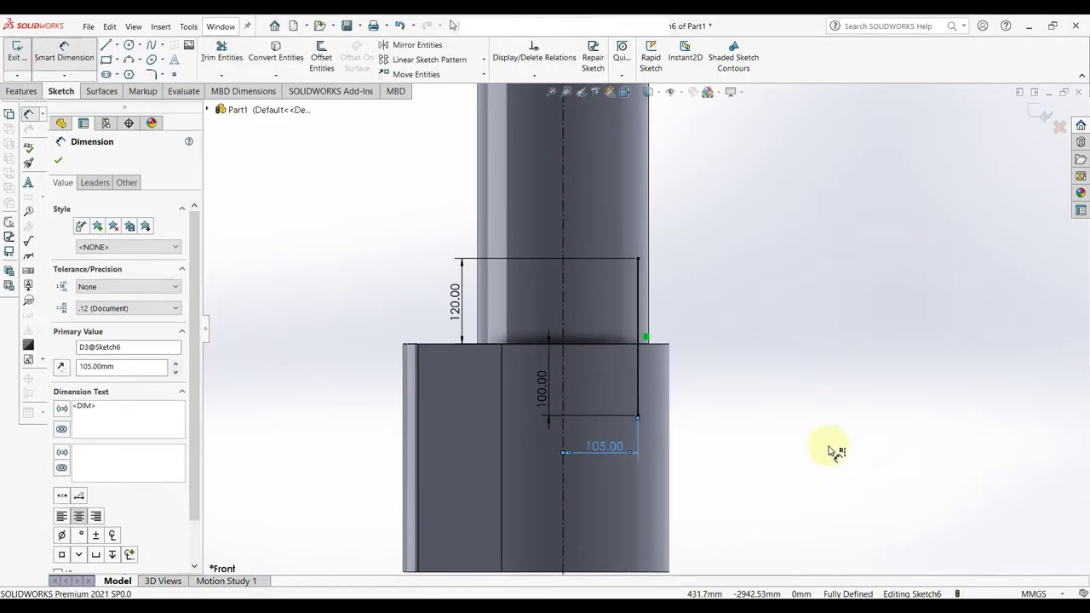
Sketch the boss outline of lines and arcs from the vertical line, closing with a bottom edge.
key(l)
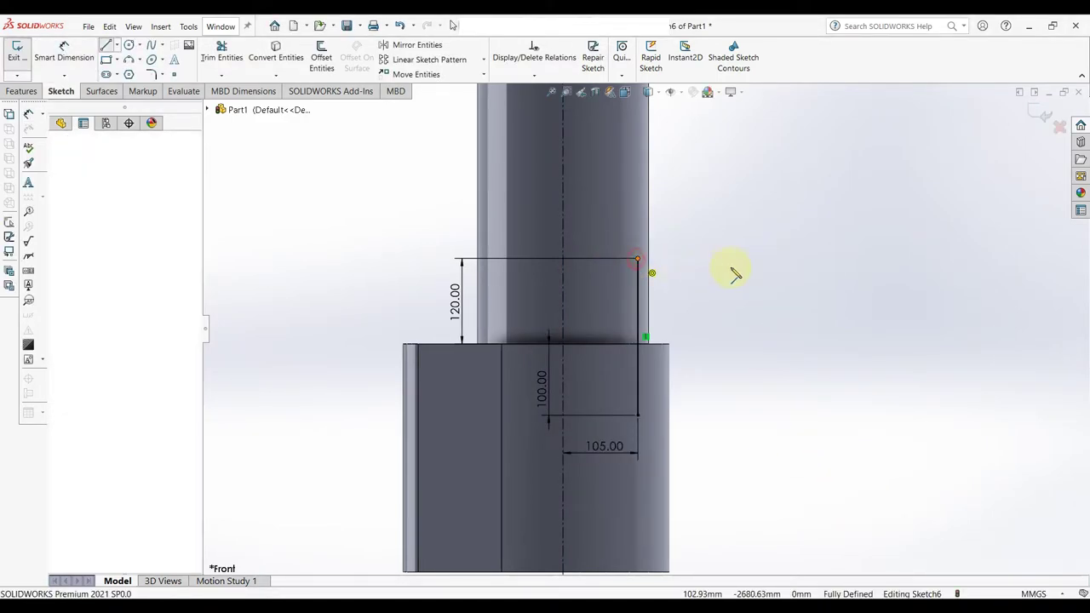
click(637, 258)
click(678, 258)
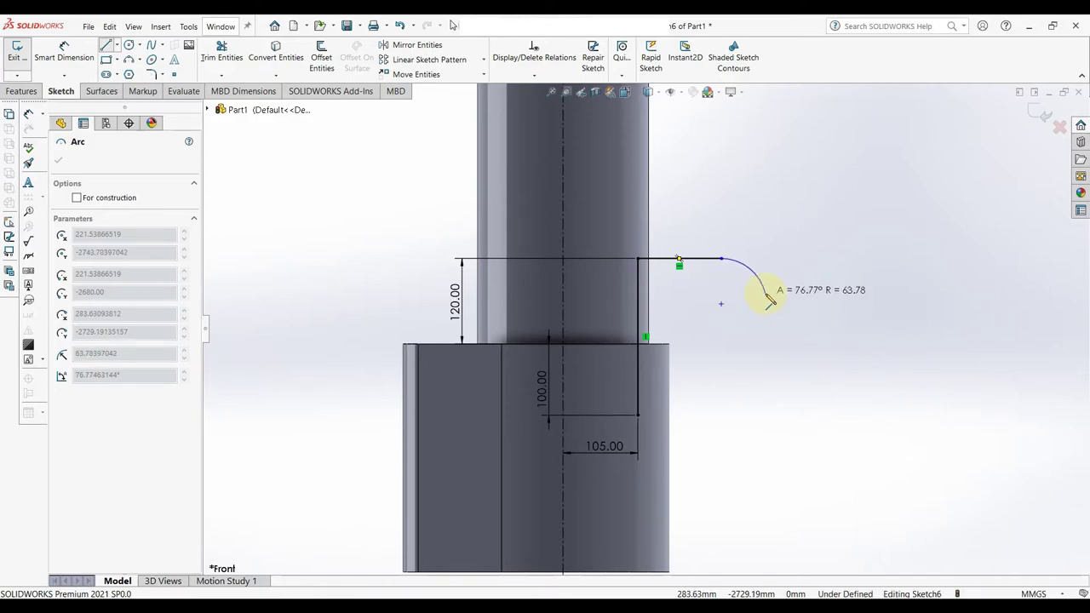
click(765, 293)
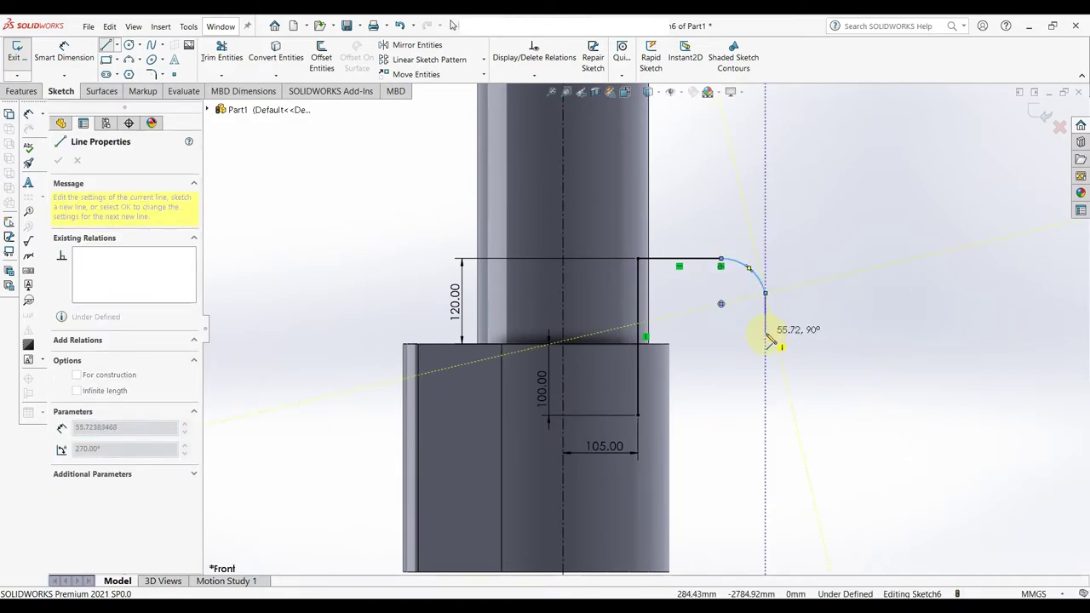
click(765, 334)
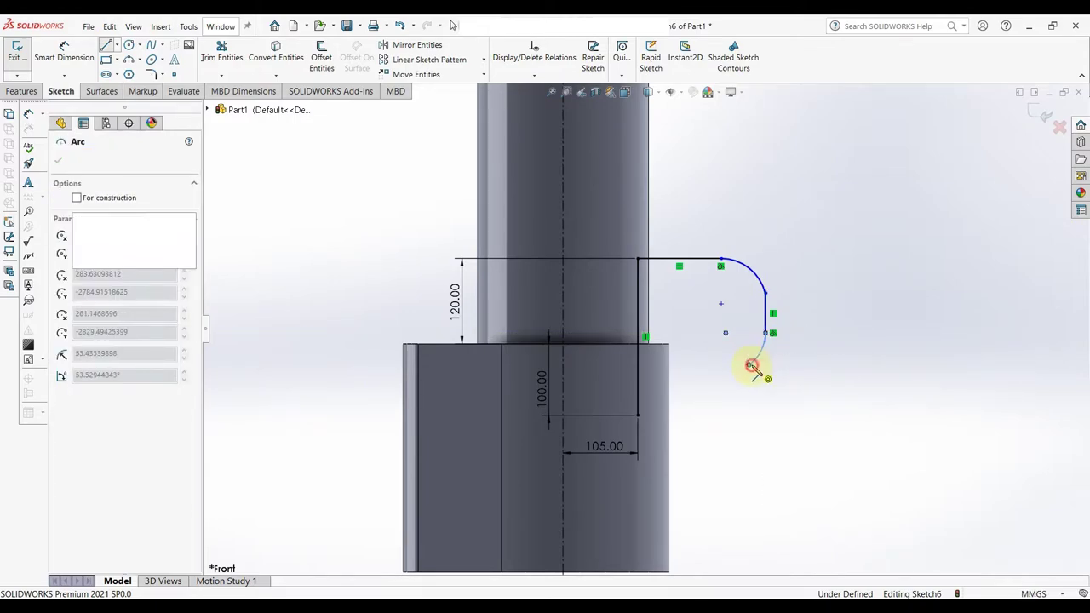
click(749, 364)
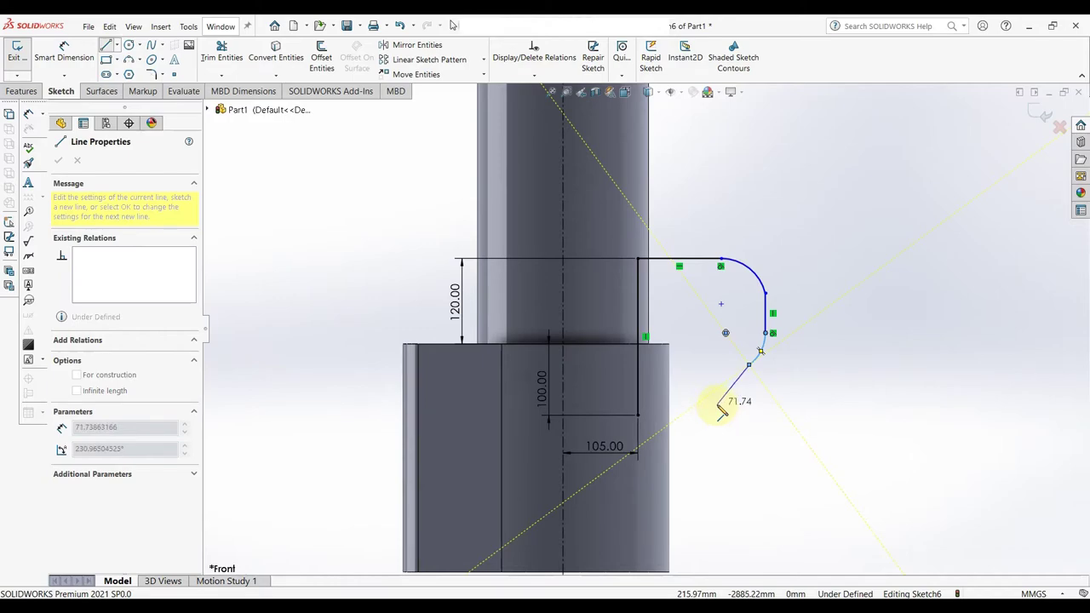
click(732, 385)
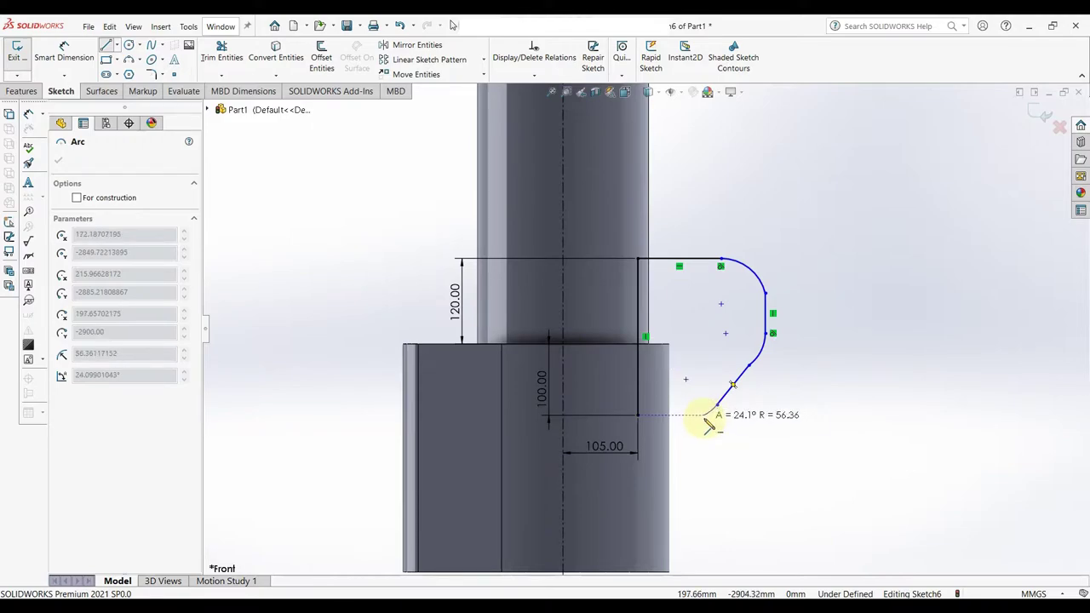
click(706, 418)
click(638, 417)
right_click(639, 417)
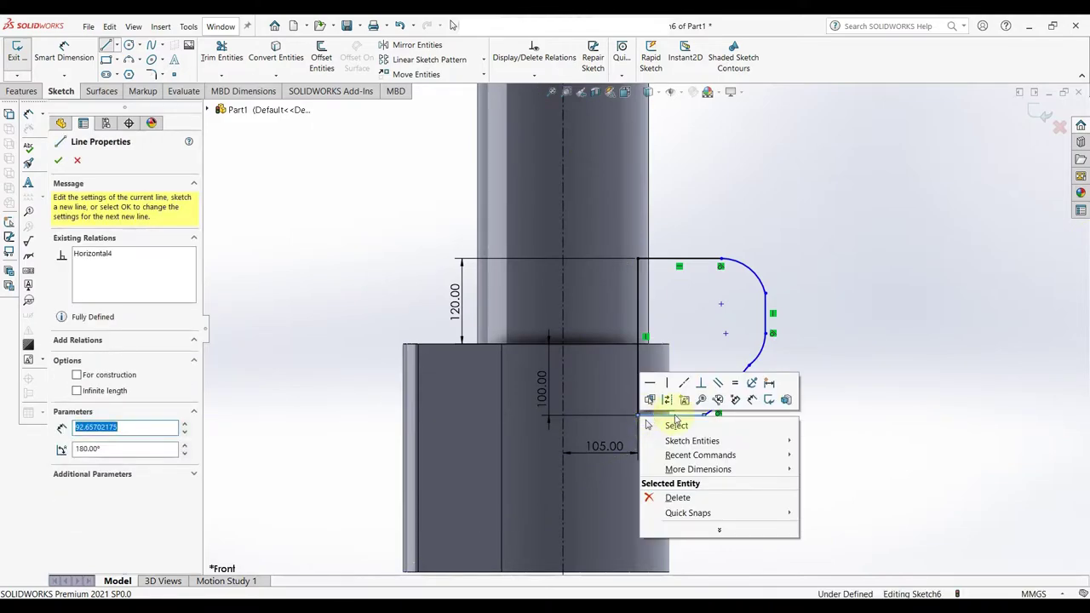
click(676, 425)
scroll(737, 310, down, 2)
Dimension the top arc to R60 and the outline width to 135.
right_drag(839, 364, 845, 309)
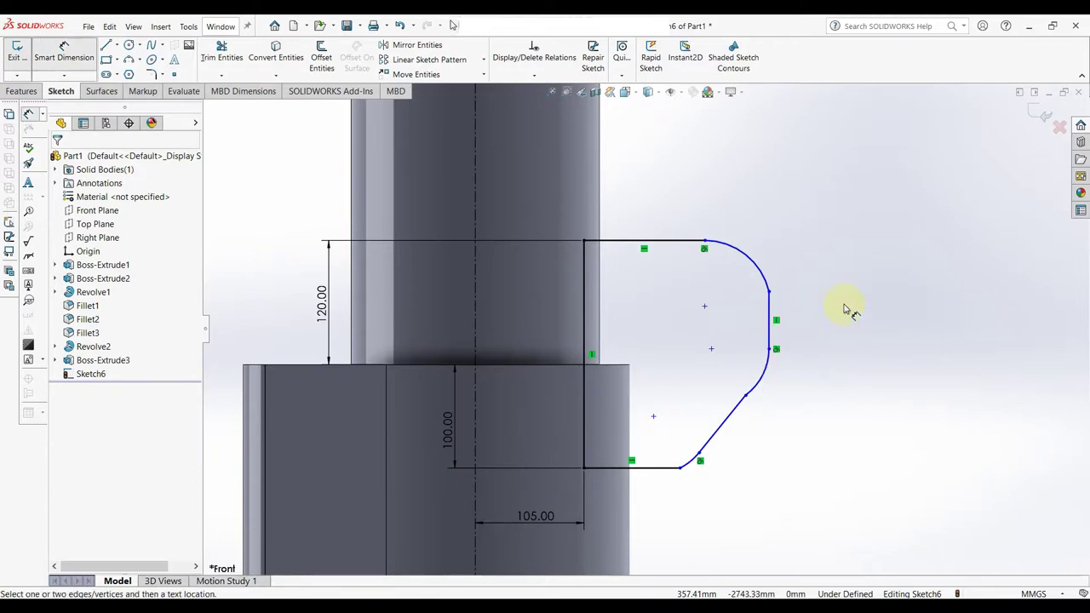
click(755, 266)
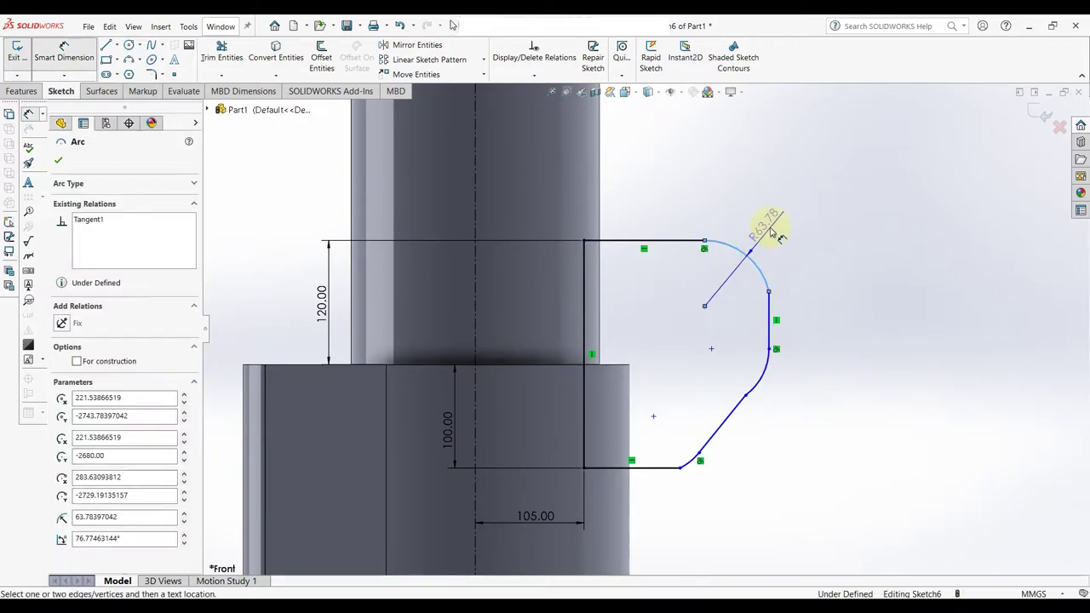
click(773, 224)
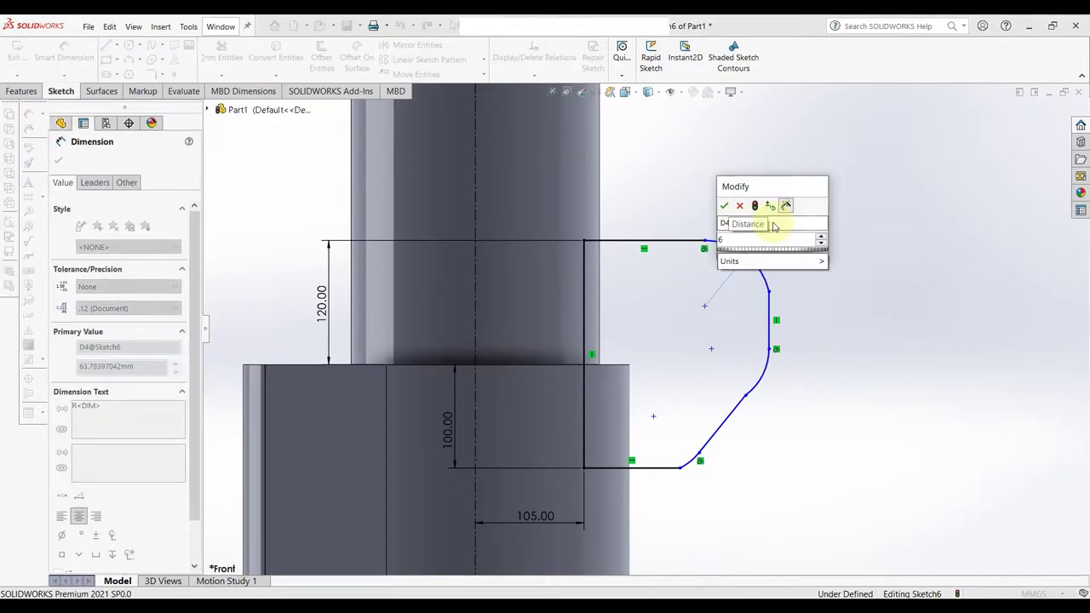
text(0)
key(Return)
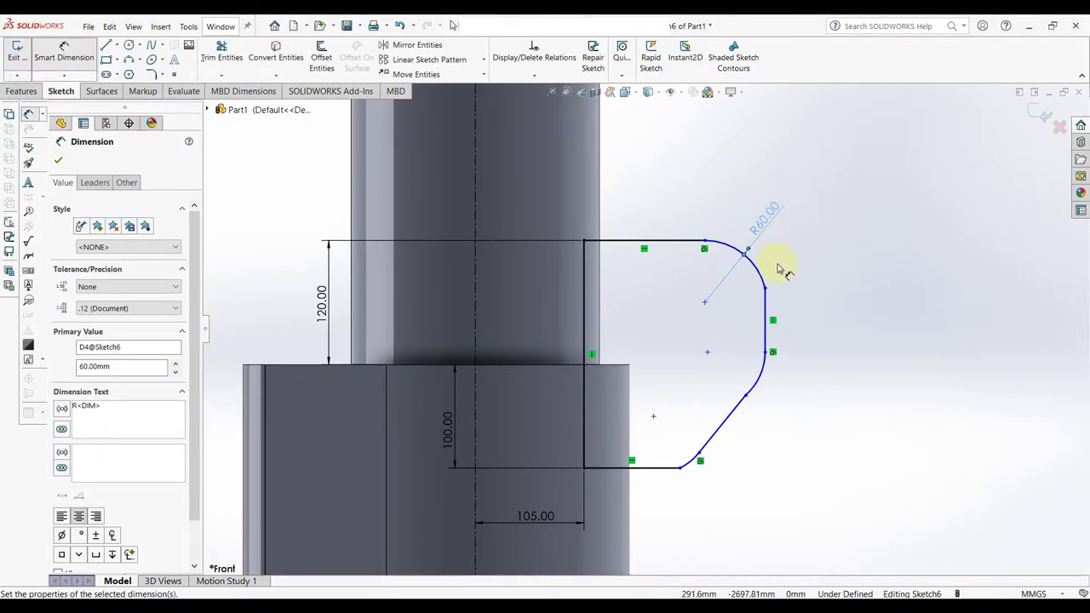
click(584, 318)
click(768, 327)
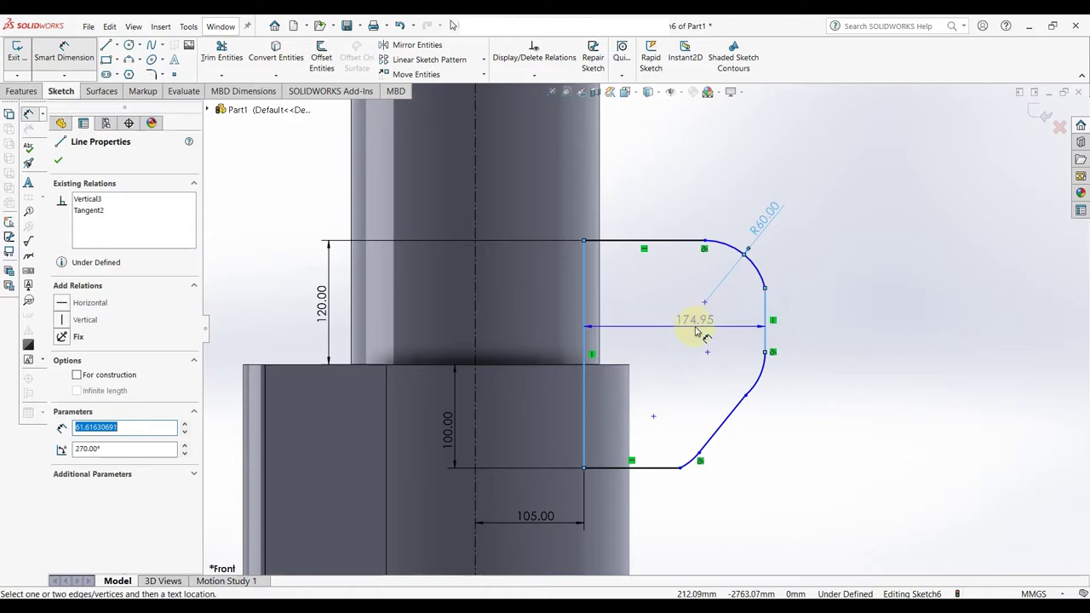
click(697, 332)
text(240)
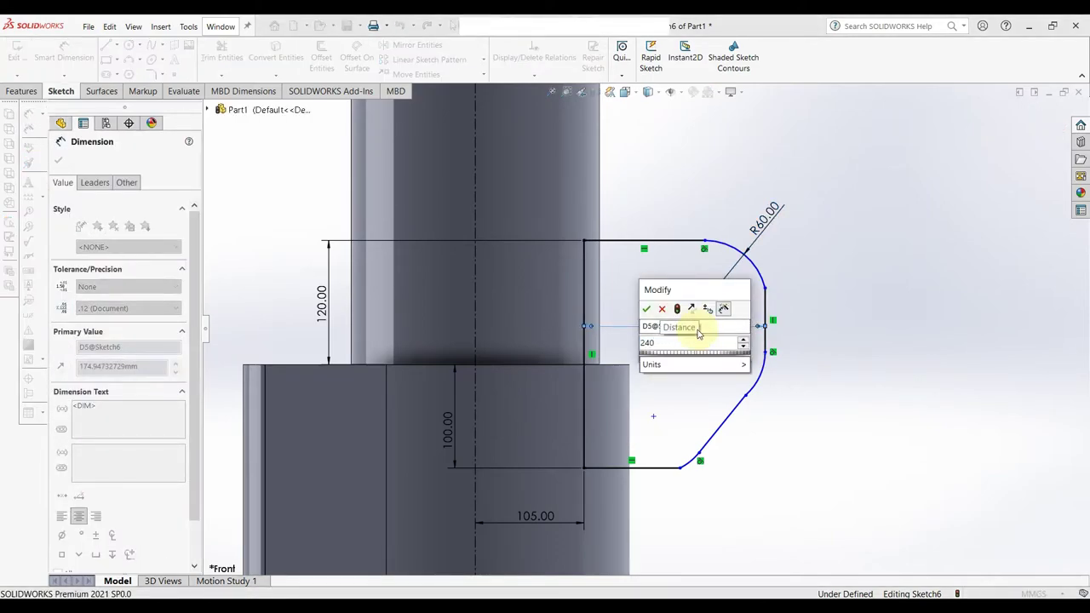
key(BackSpace)
text(-105)
key(Return)
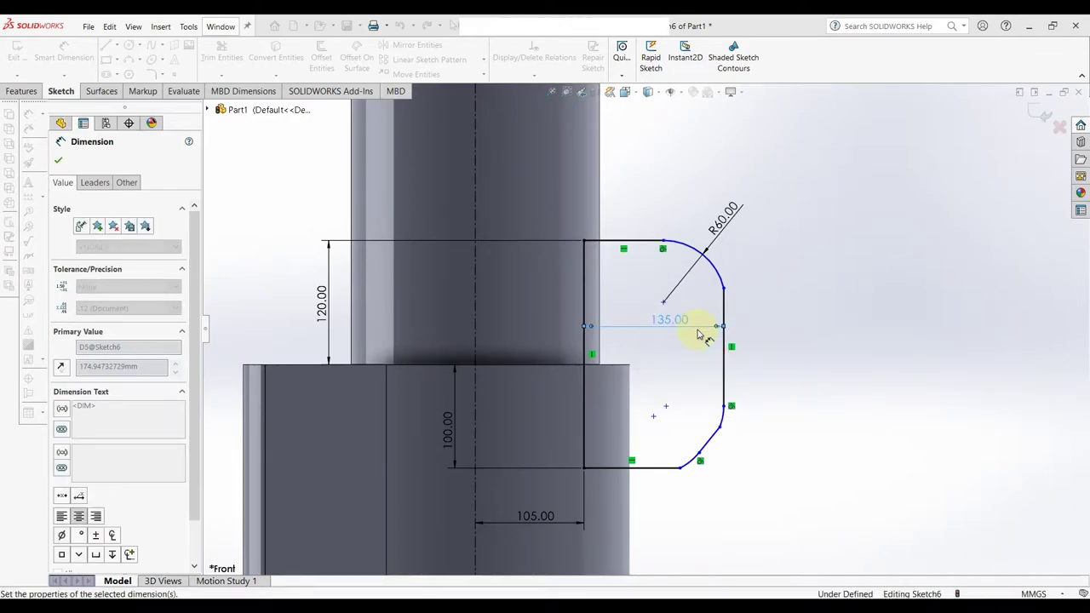
Give the lower arc R30 and the slanted line a 30° angle.
scroll(740, 423, down, 3)
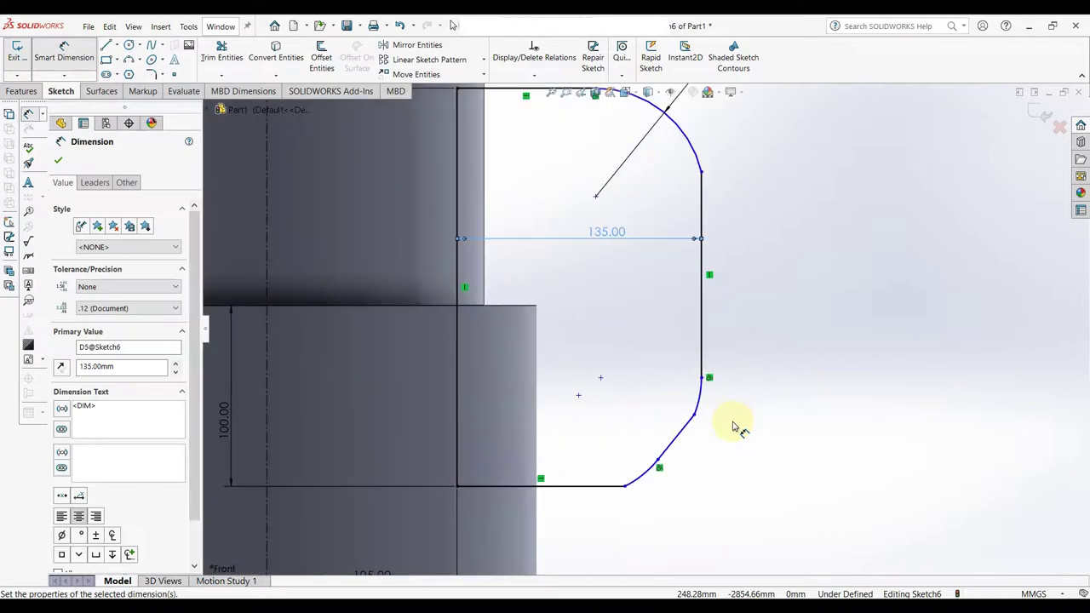
scroll(688, 357, up, 3)
click(597, 191)
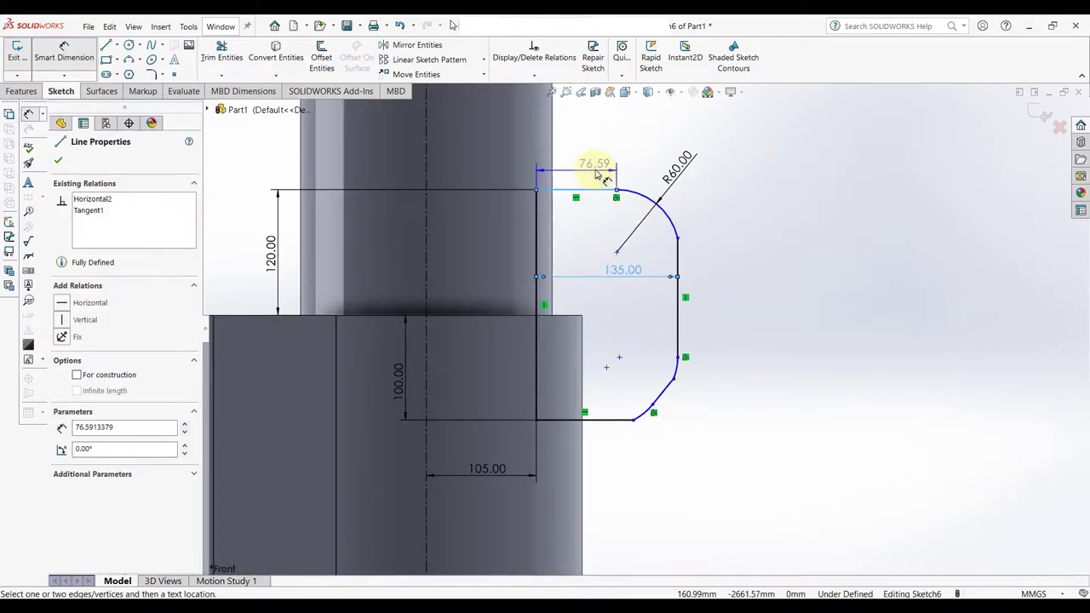
key(Escape)
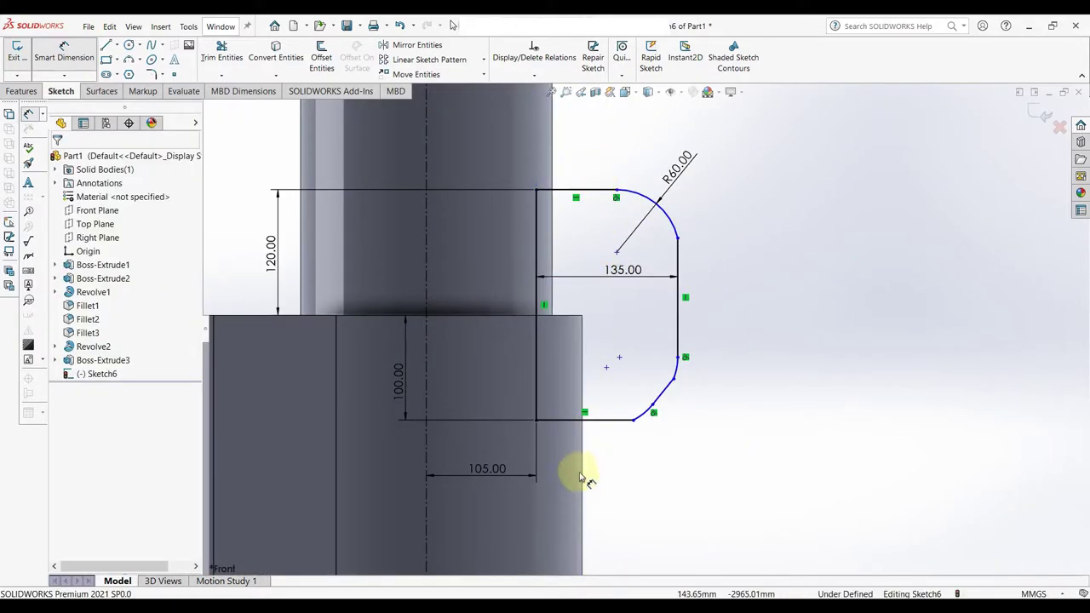
click(650, 415)
click(669, 447)
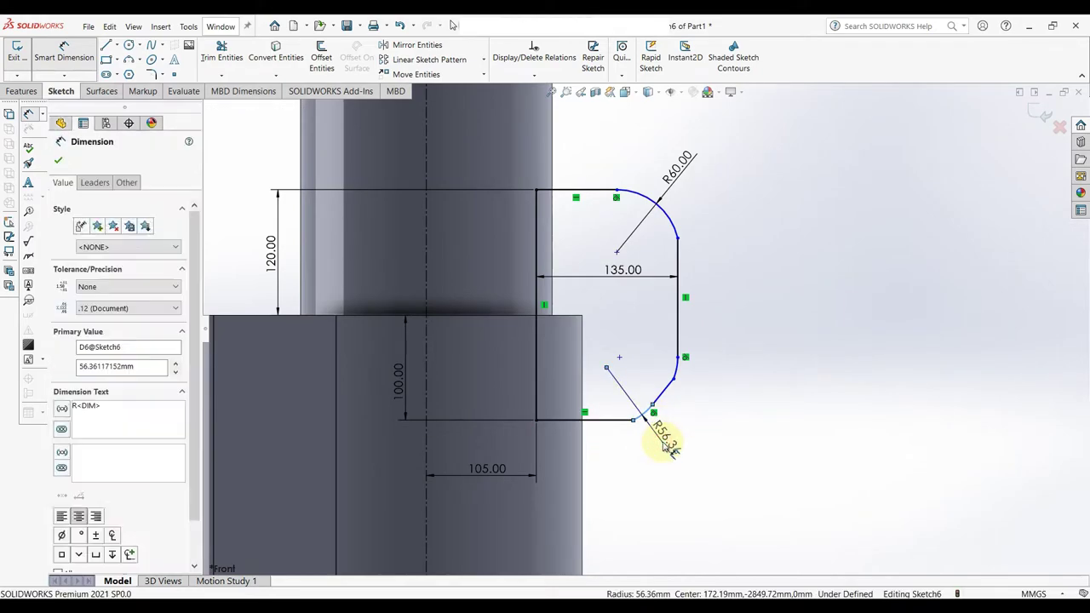
text(10)
key(Return)
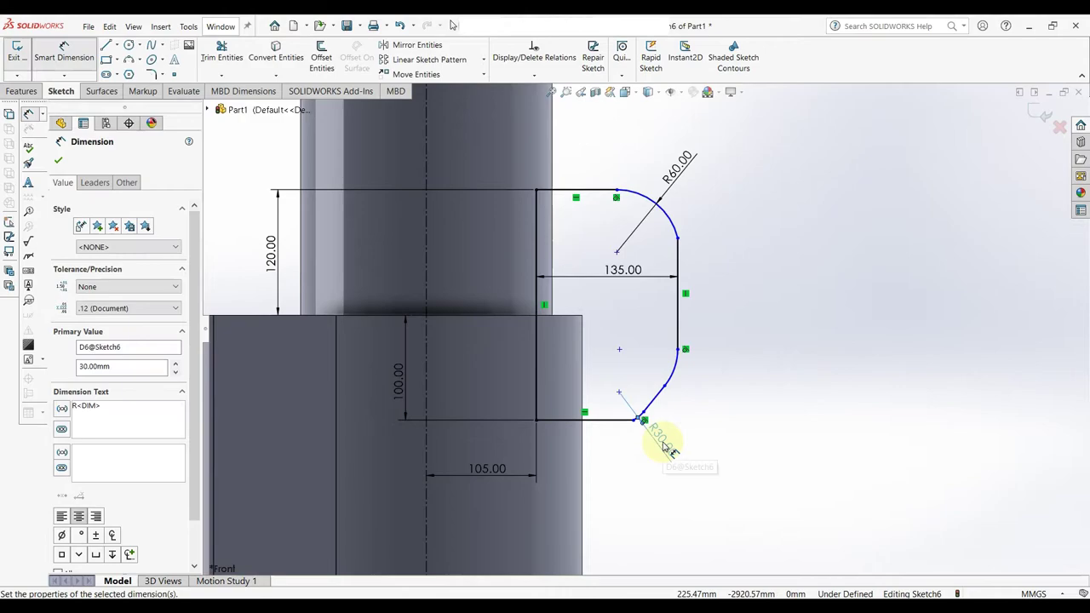
click(655, 405)
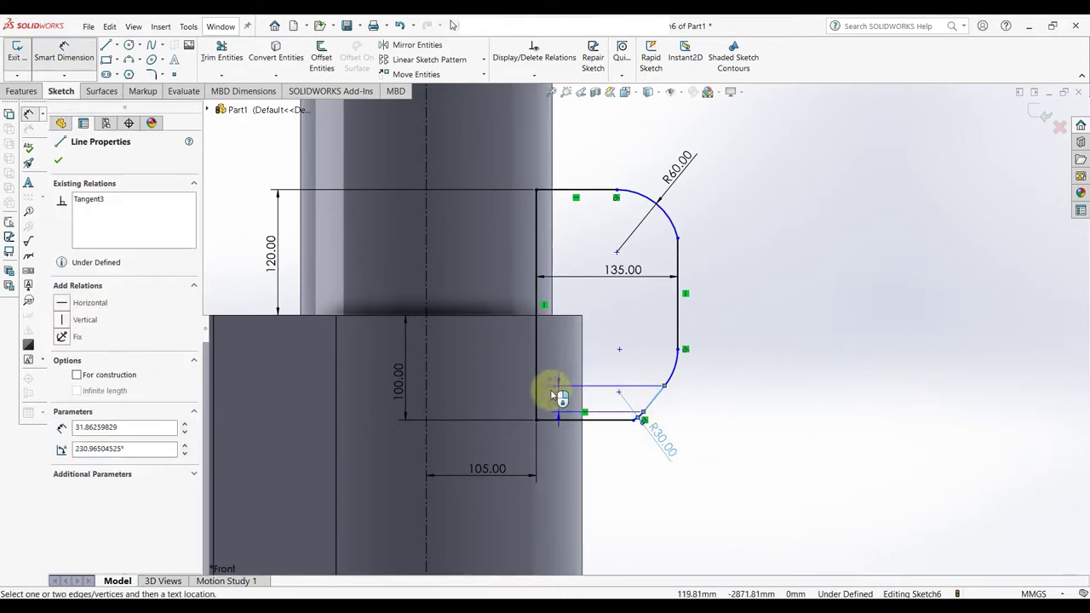
click(537, 398)
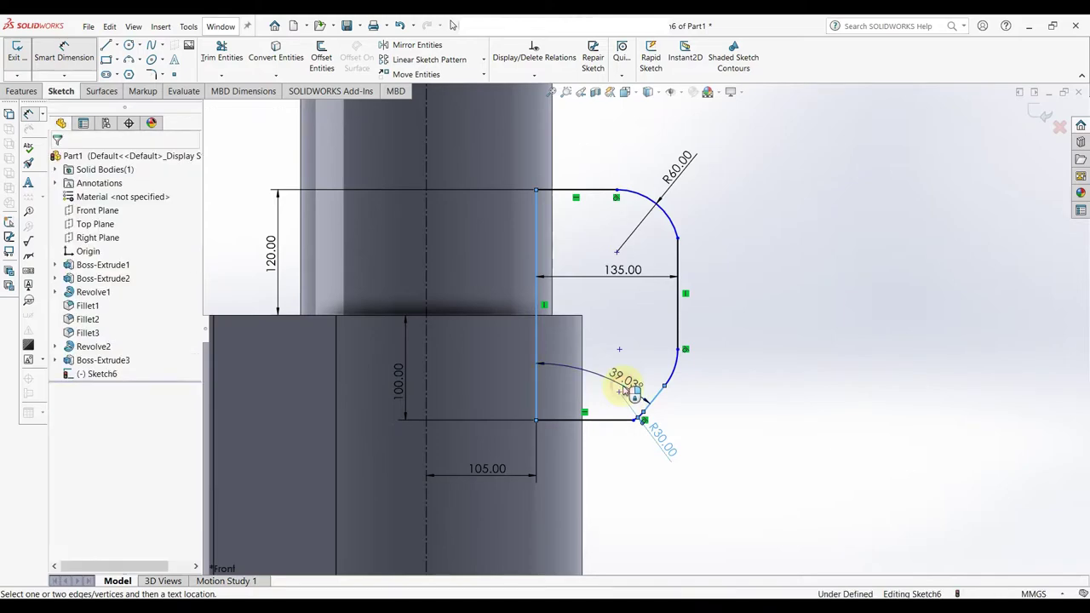
click(625, 390)
text(30)
key(Return)
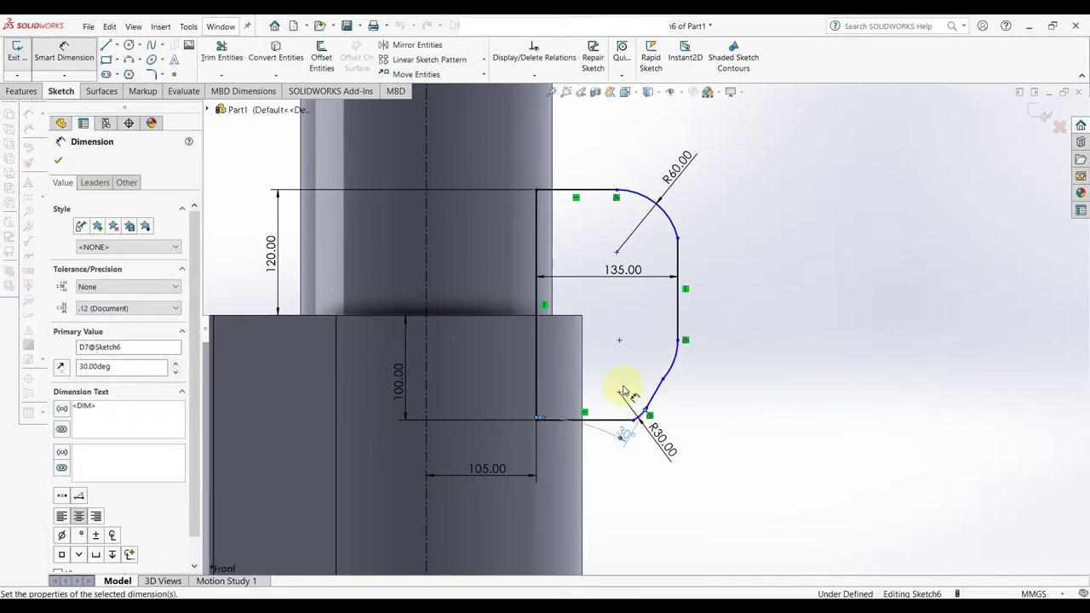
Set the middle arc to R60, the vertical edge to 50 and the top line to 75.
click(678, 368)
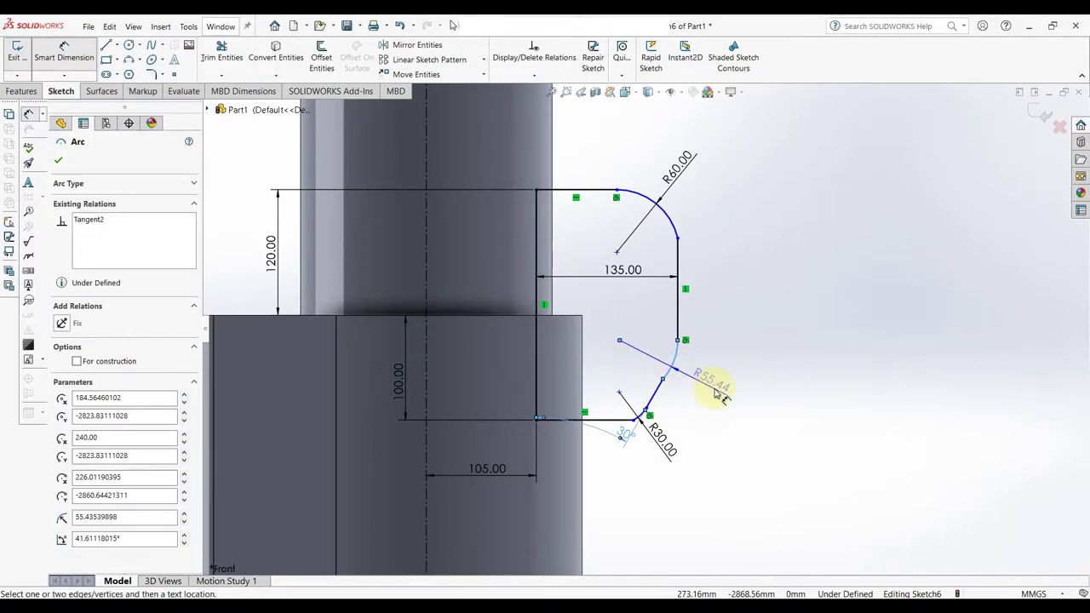
click(715, 392)
text(60)
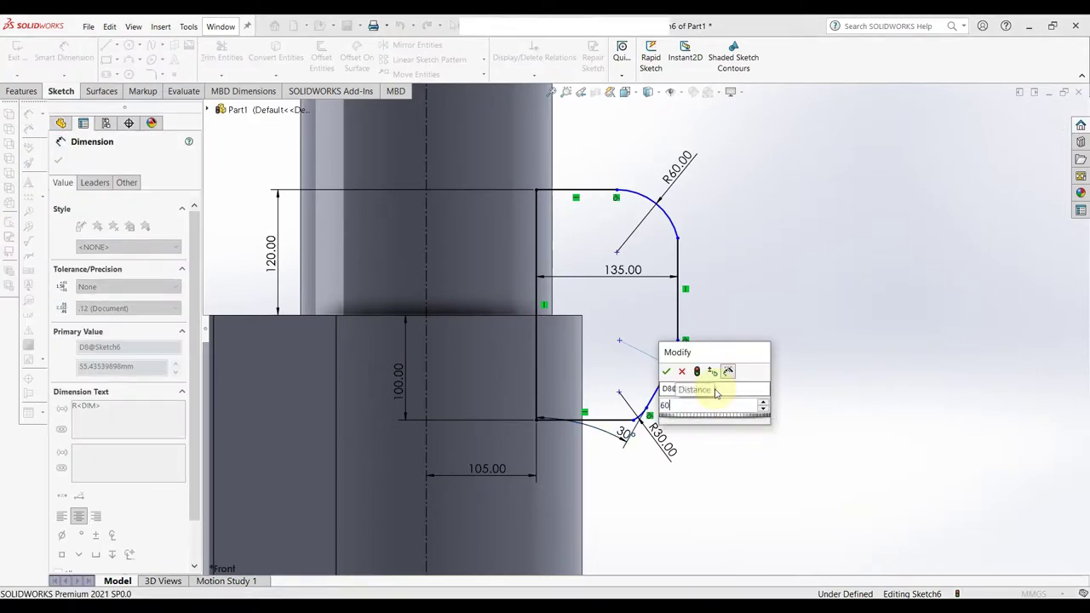
key(Return)
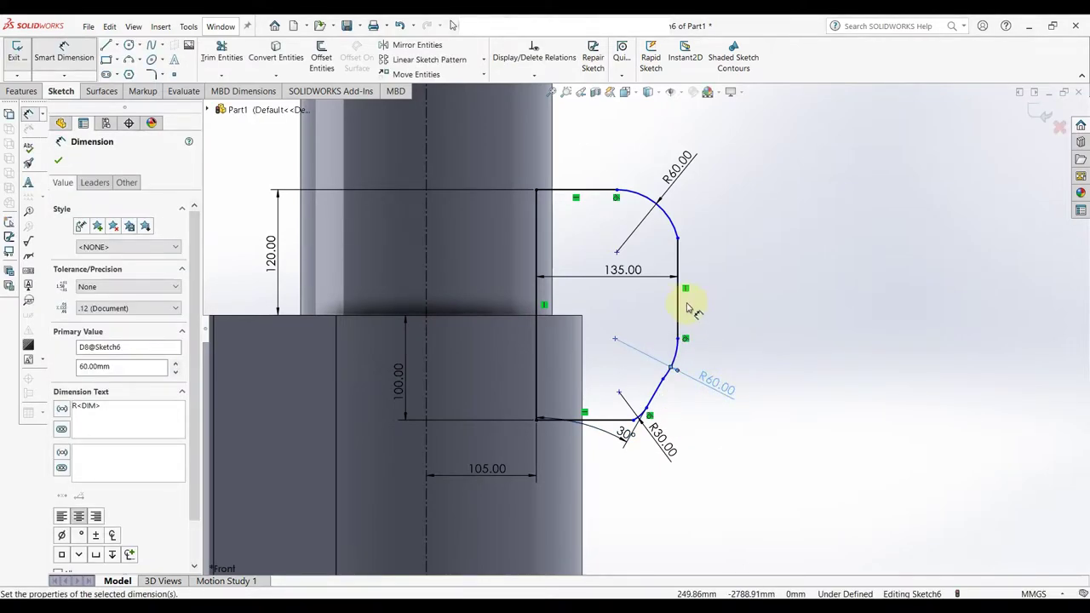
click(678, 315)
click(760, 289)
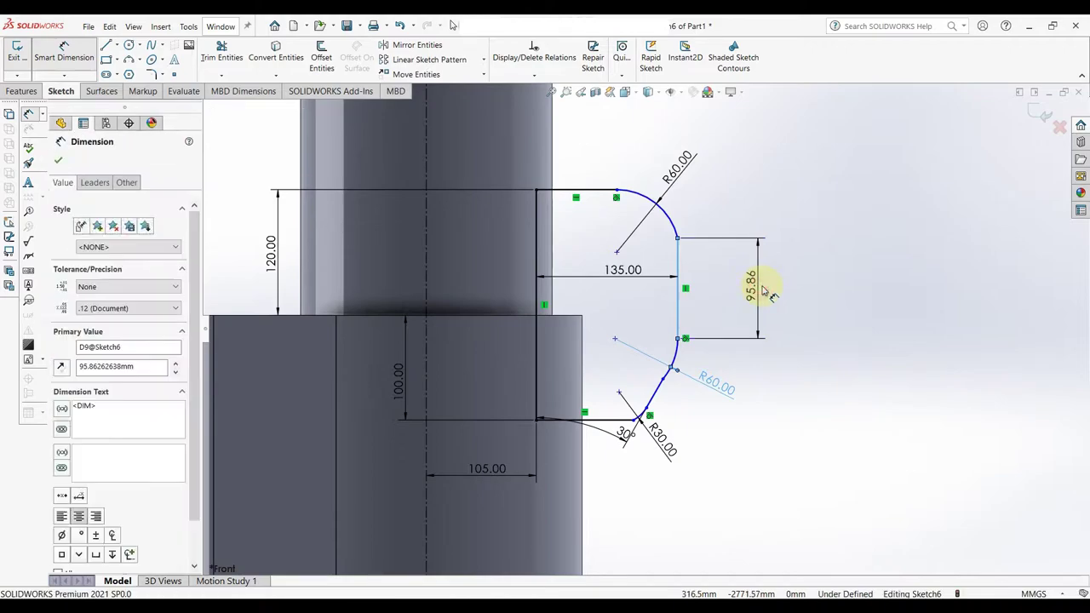
text(50)
key(Return)
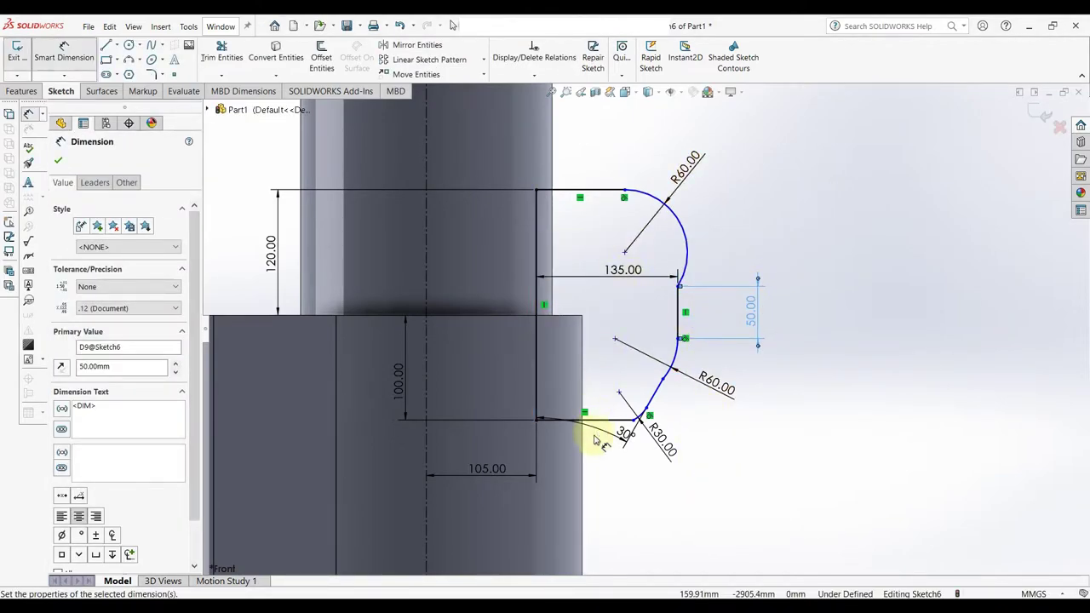
click(594, 195)
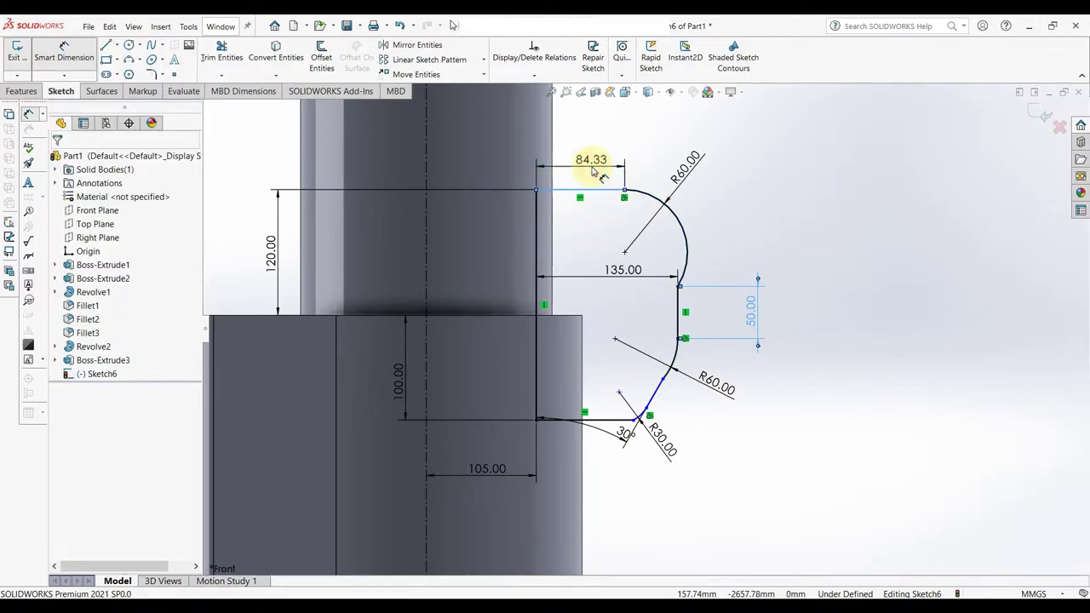
click(536, 166)
text(75)
key(Return)
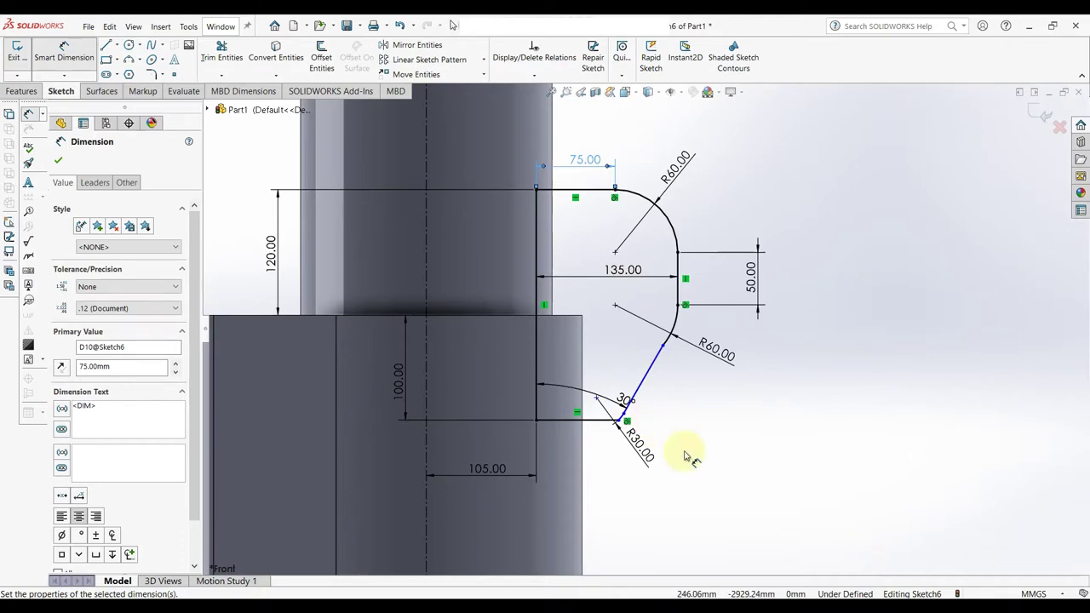
drag(626, 401, 587, 382)
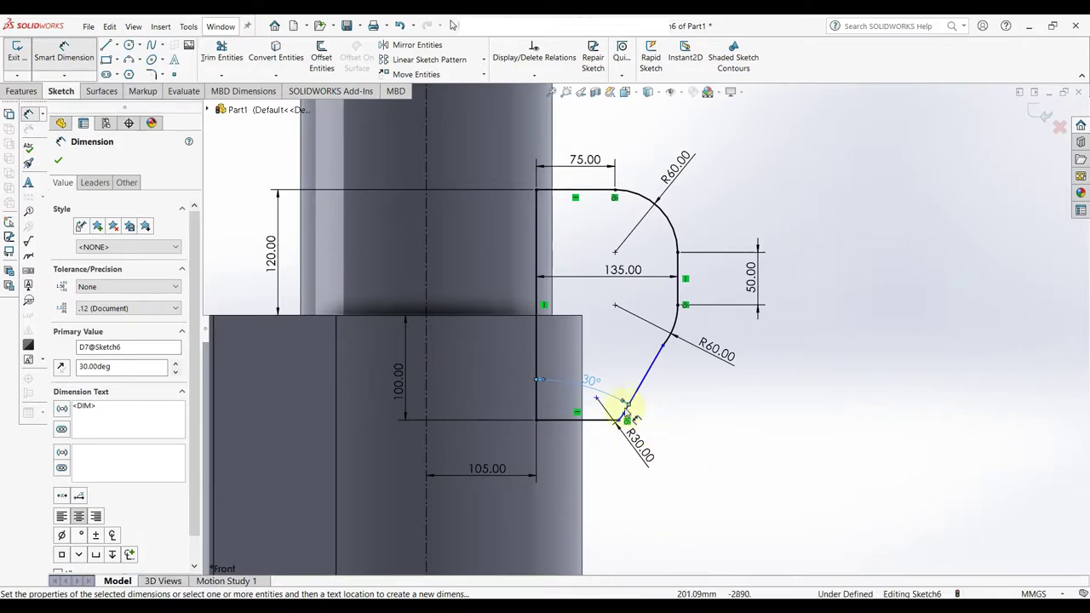
Reposition the R30 label and make the slanted line tangent to the middle arc.
scroll(640, 422, down, 1)
scroll(640, 421, down, 1)
scroll(637, 413, down, 1)
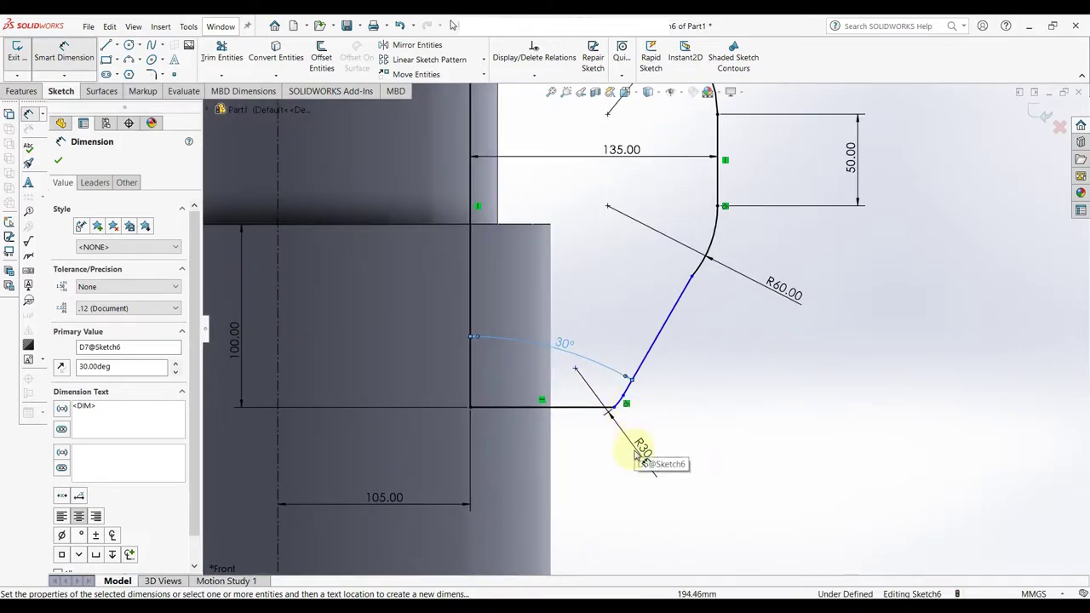
drag(640, 458, 652, 434)
right_drag(761, 426, 761, 389)
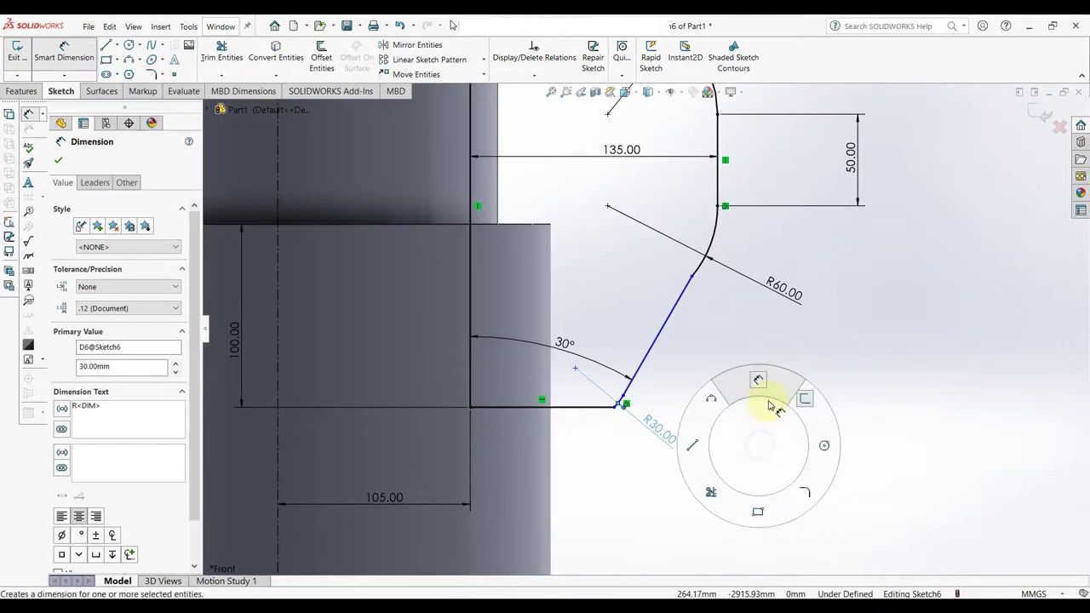
scroll(749, 434, up, 3)
scroll(692, 266, down, 1)
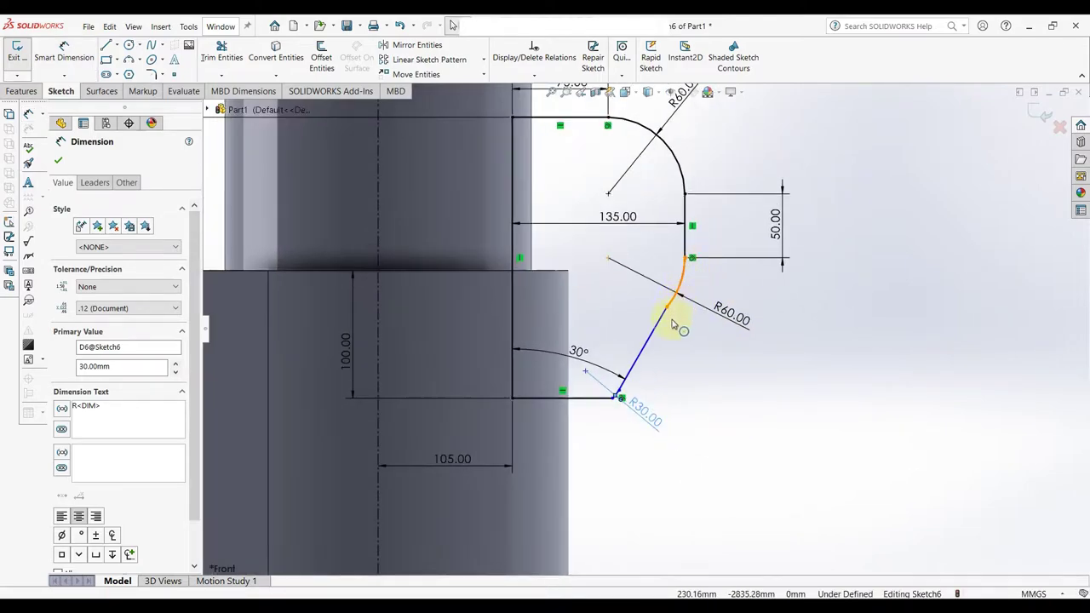
click(710, 389)
click(654, 330)
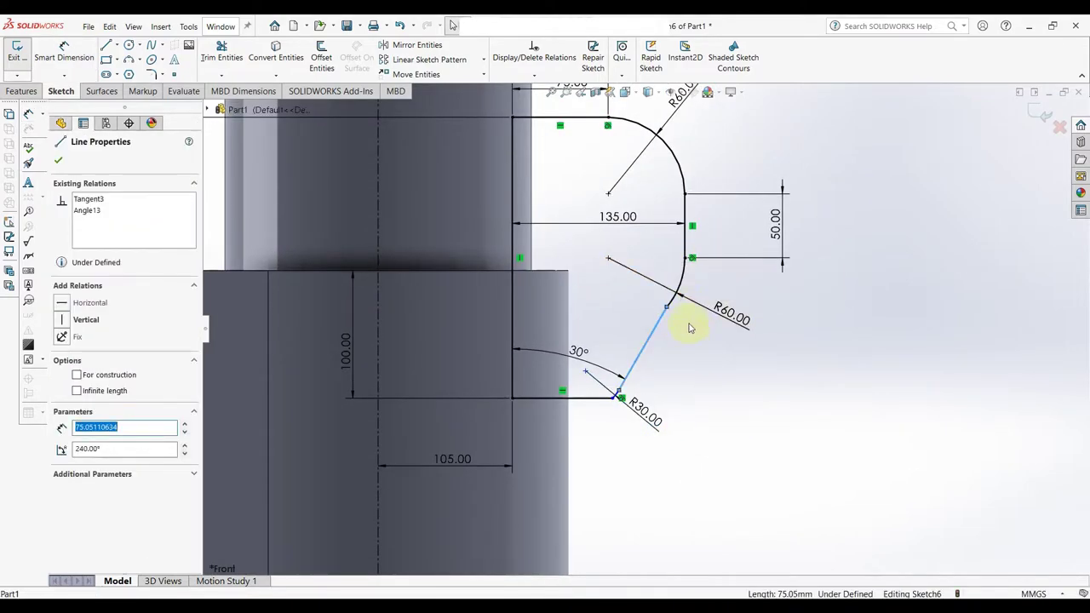
ctrl+click(681, 285)
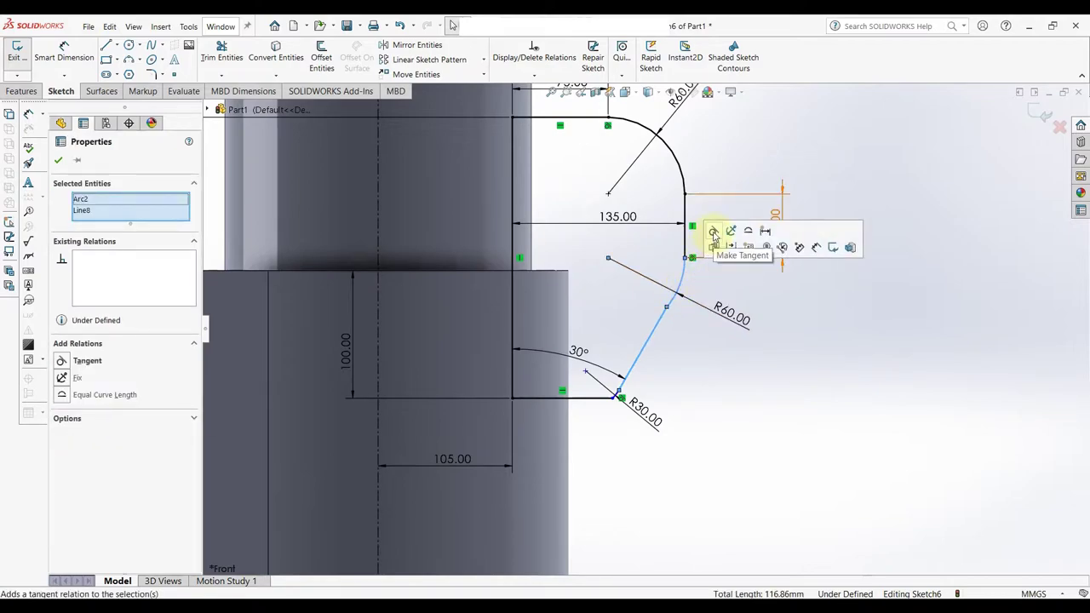
click(711, 243)
click(712, 377)
Make the bottom line tangent to the small R30 arc.
scroll(610, 402, down, 4)
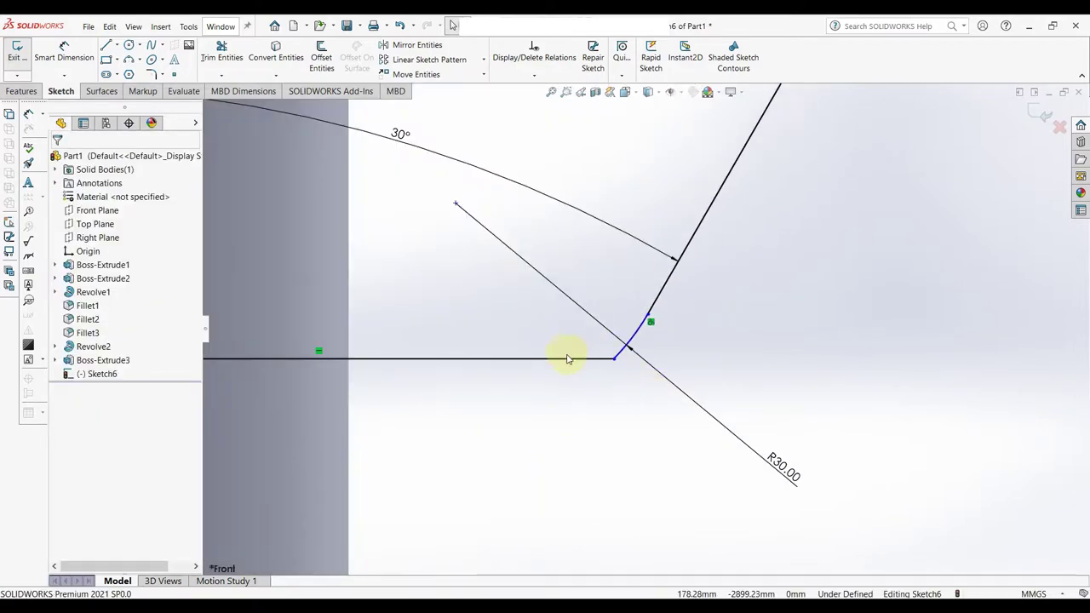
click(567, 359)
ctrl+click(632, 340)
click(657, 286)
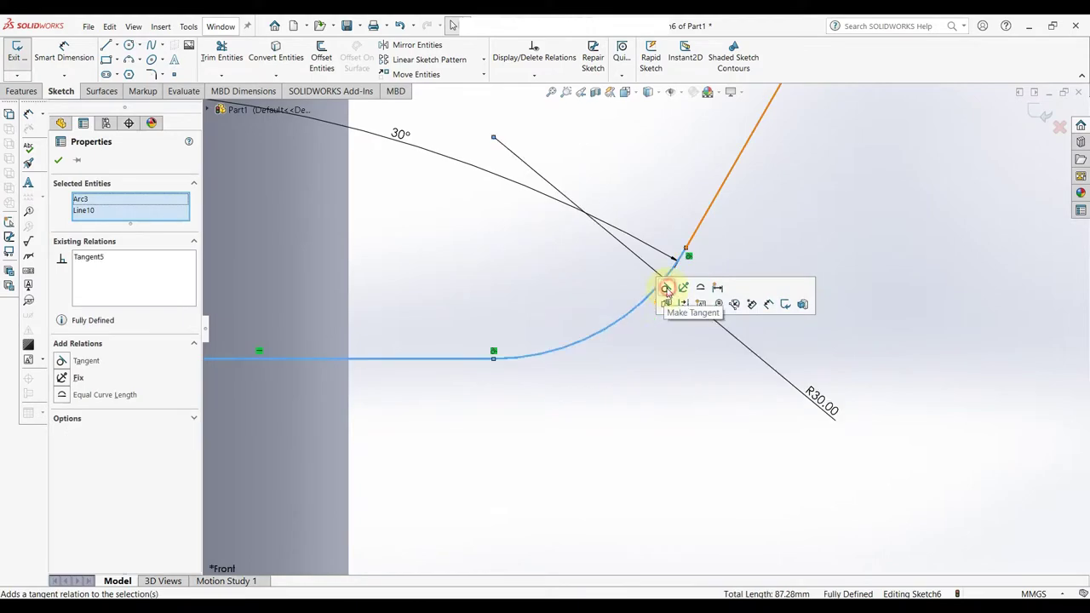
click(658, 425)
scroll(660, 441, up, 2)
scroll(659, 441, up, 3)
scroll(657, 423, up, 1)
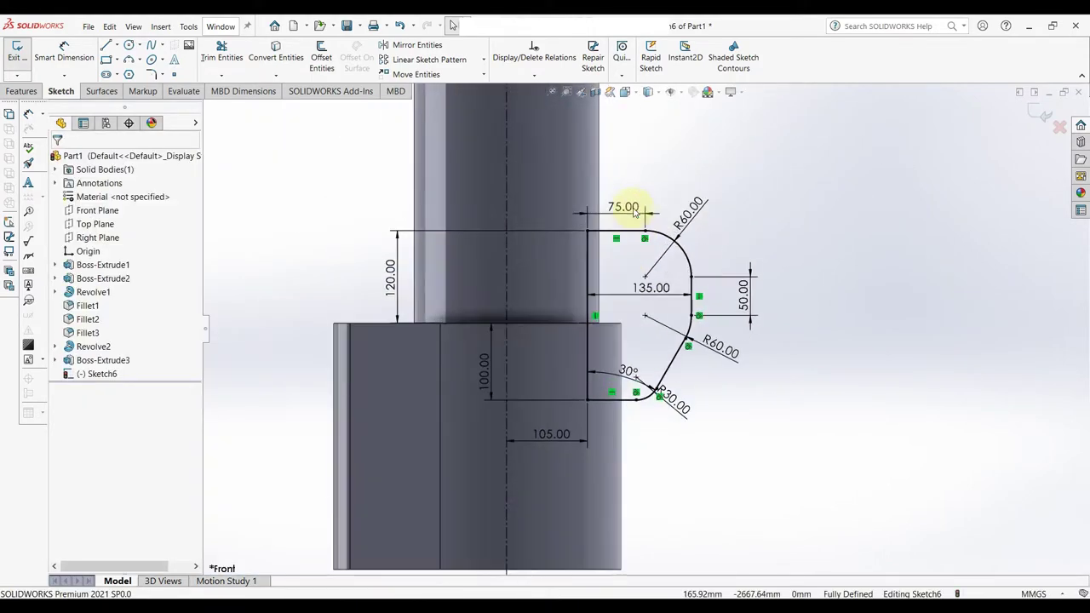
Extrude Sketch6 Mid Plane to 120 mm as Boss-Extrude4.
click(32, 94)
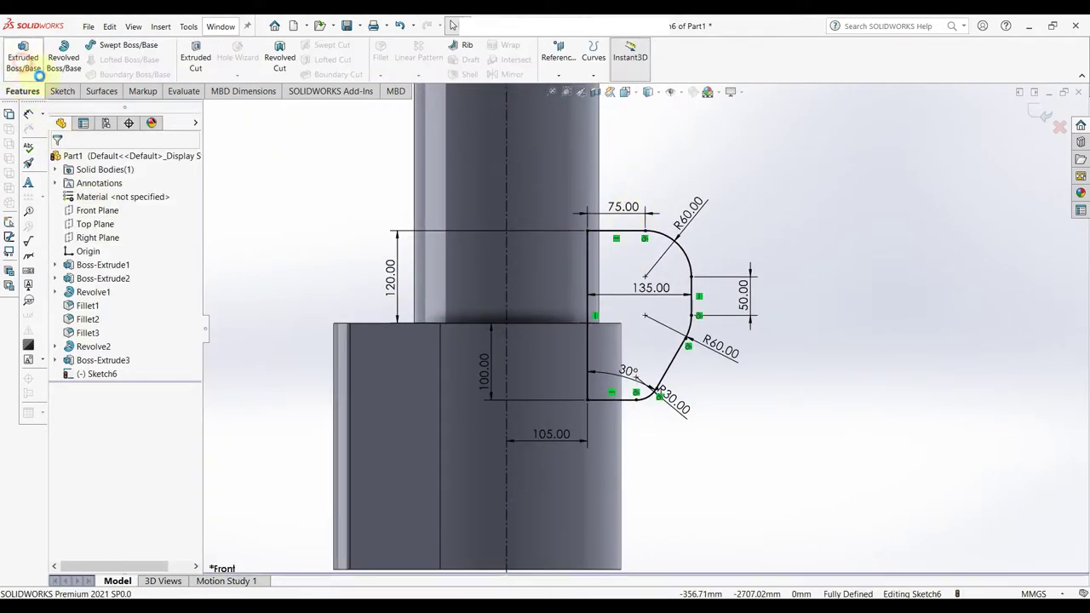
click(149, 241)
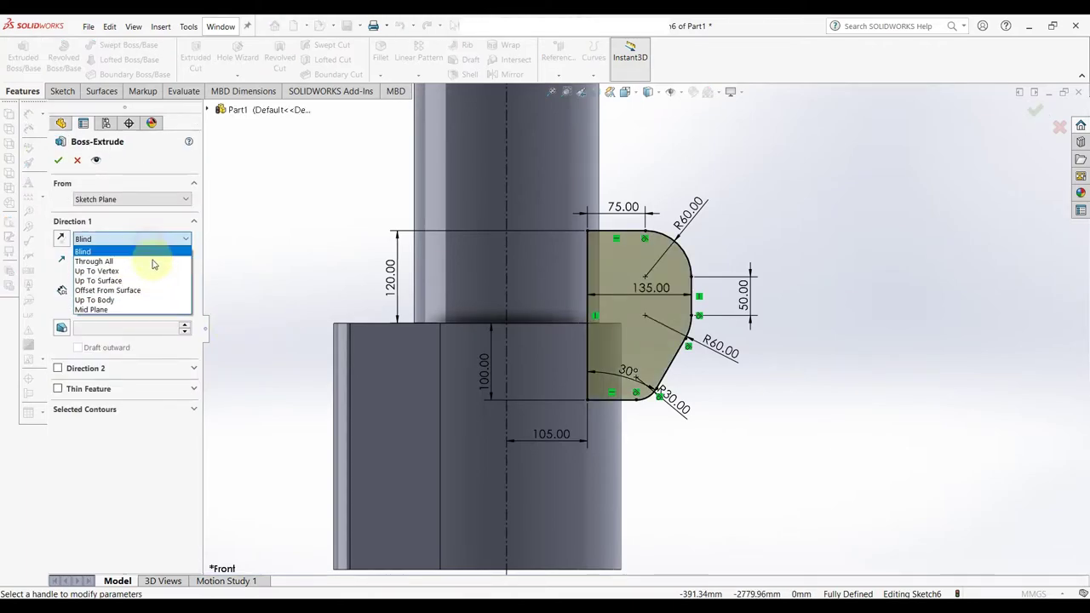
click(132, 310)
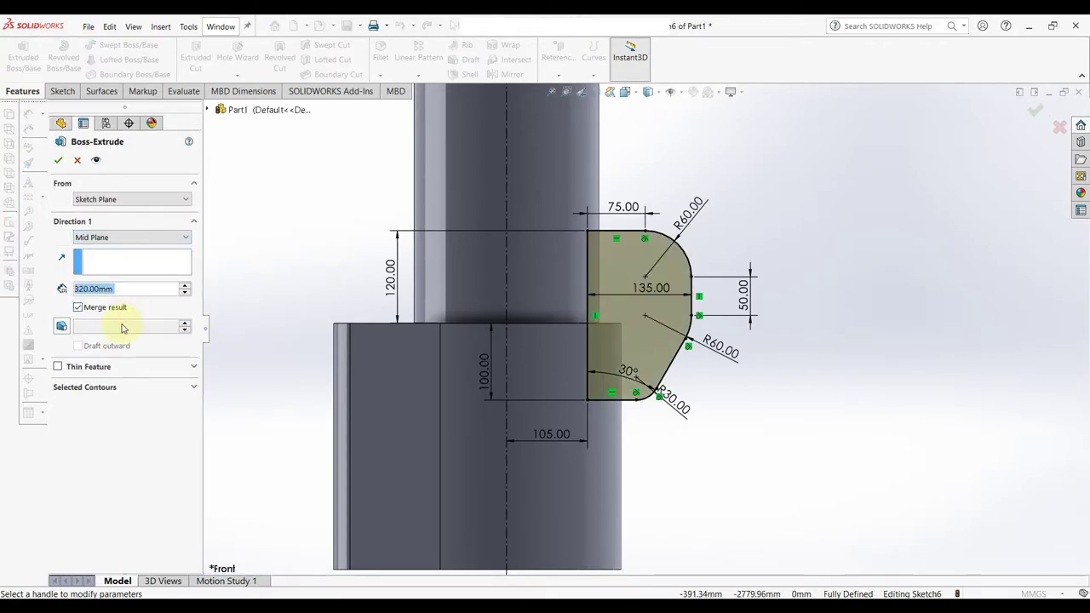
text(120)
key(Return)
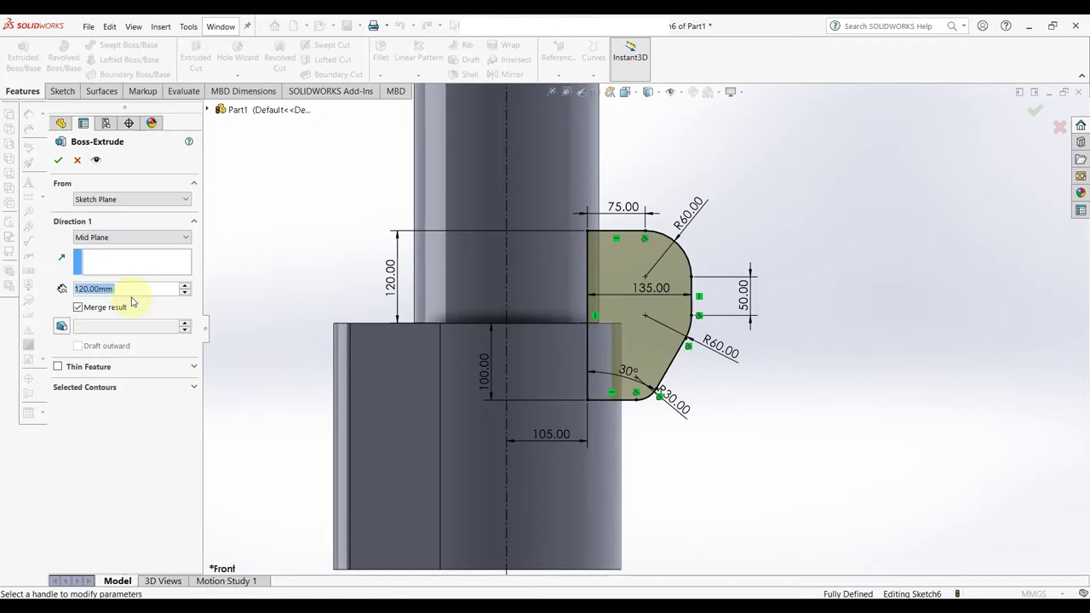
middle_drag(752, 474, 698, 488)
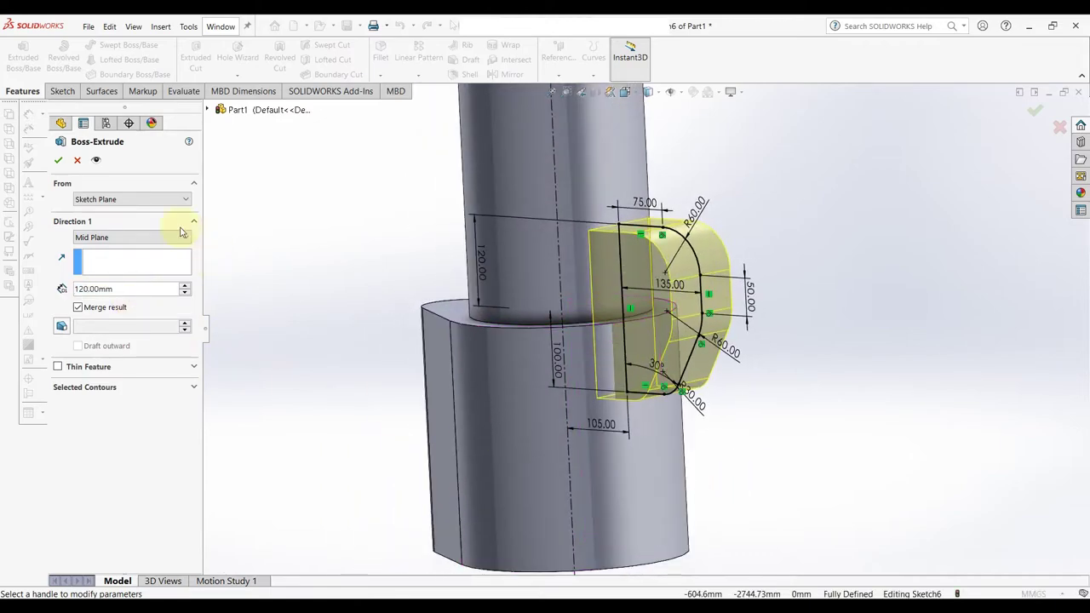
click(58, 165)
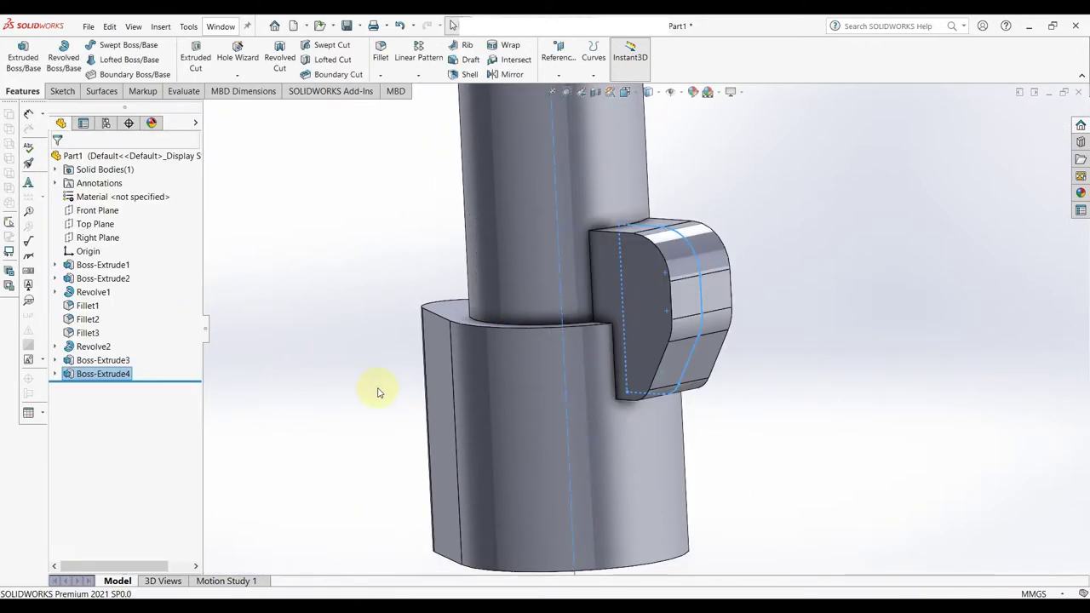
Start Sketch7 on the Front Plane and draw lines down the boss's left edge.
click(100, 210)
click(114, 197)
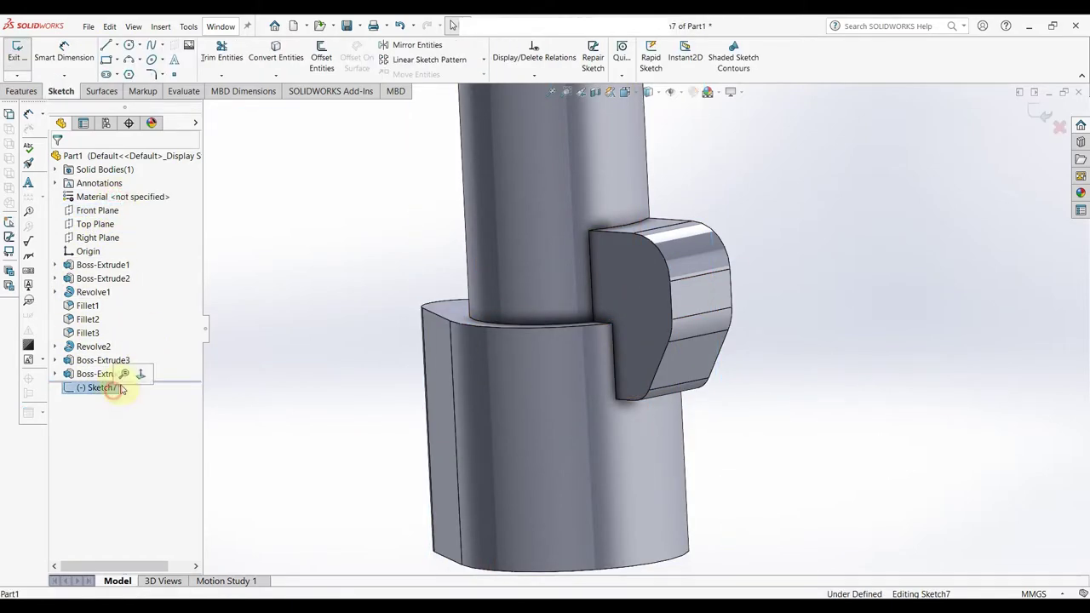
scroll(643, 532, down, 2)
scroll(710, 446, down, 2)
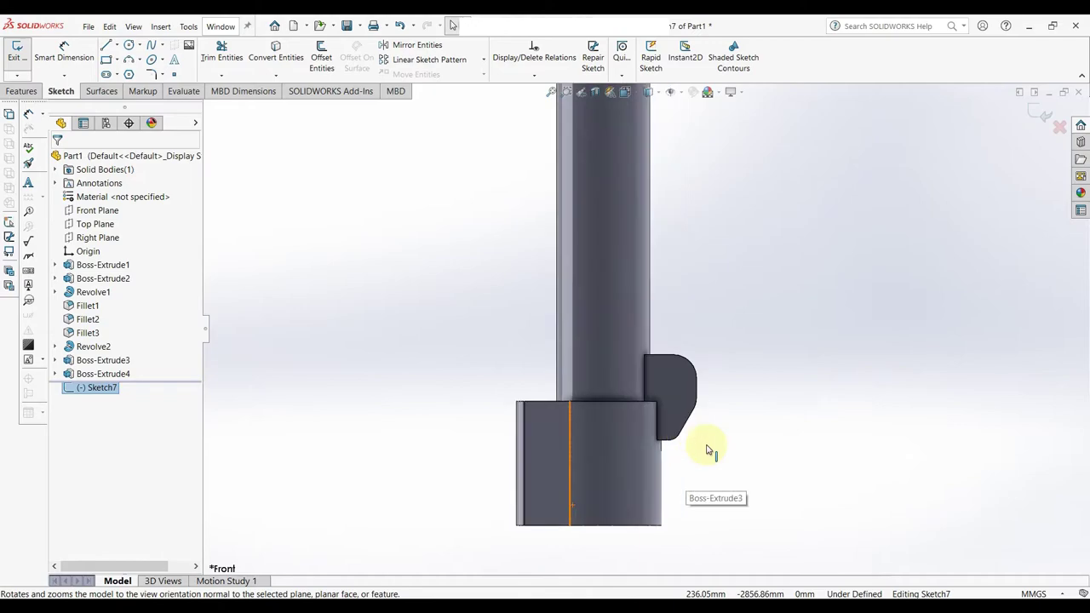
scroll(681, 471, down, 2)
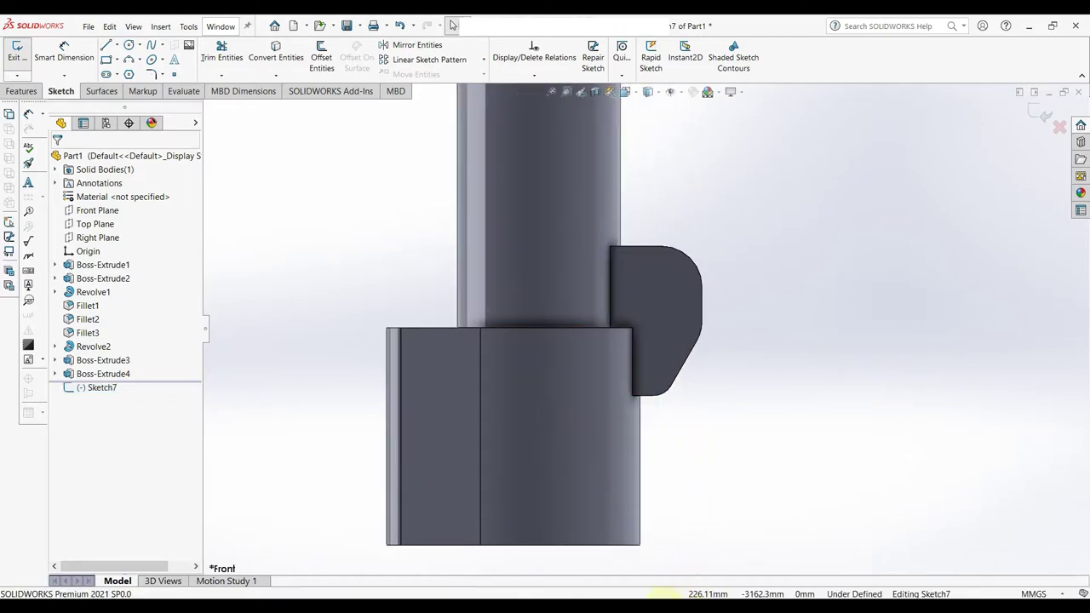
right_drag(298, 372, 245, 371)
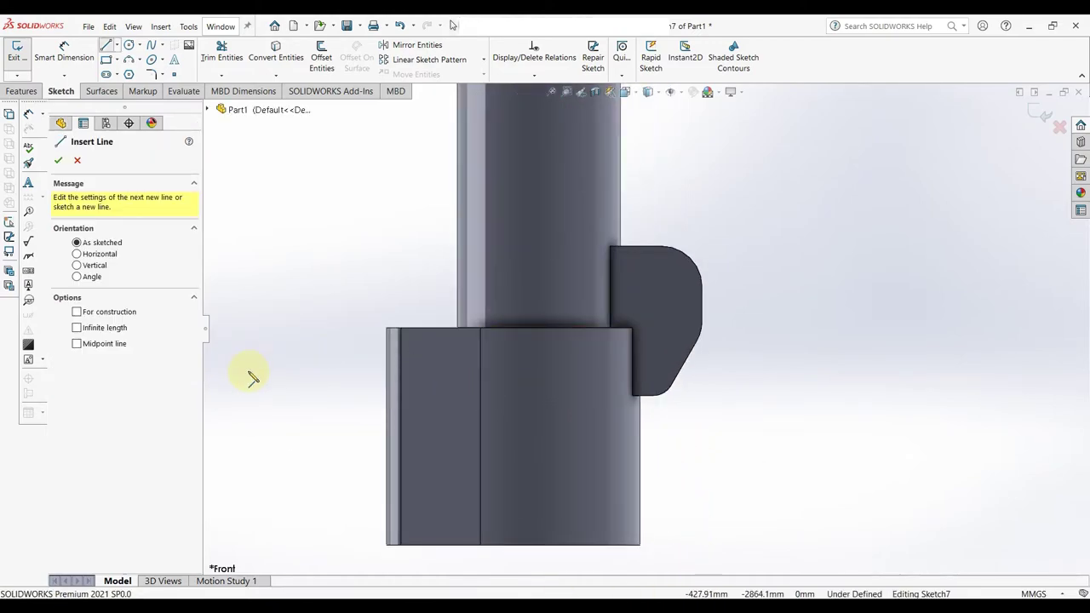
click(624, 247)
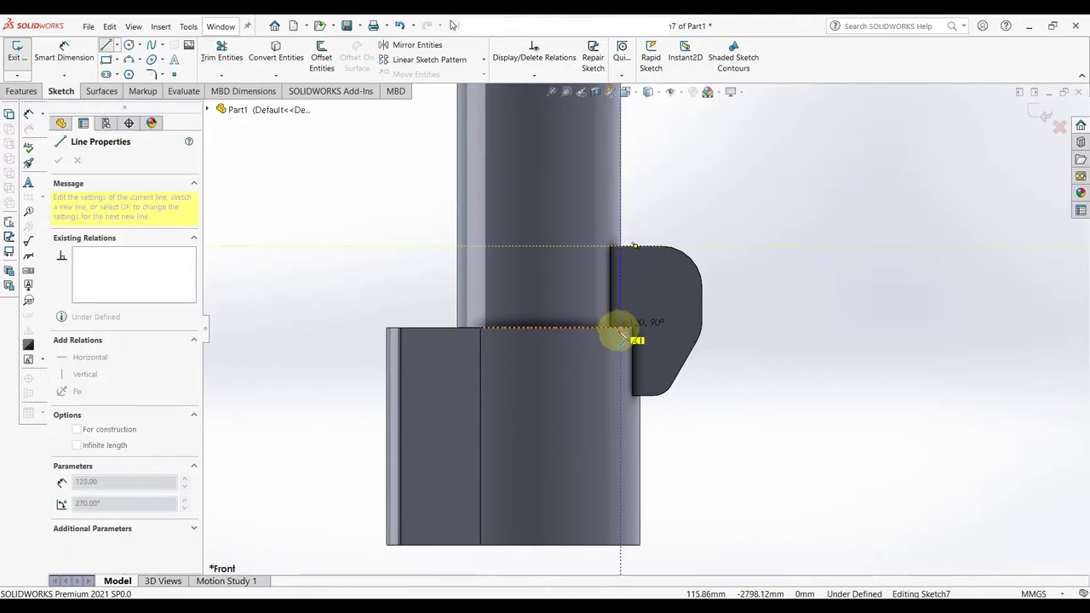
click(622, 327)
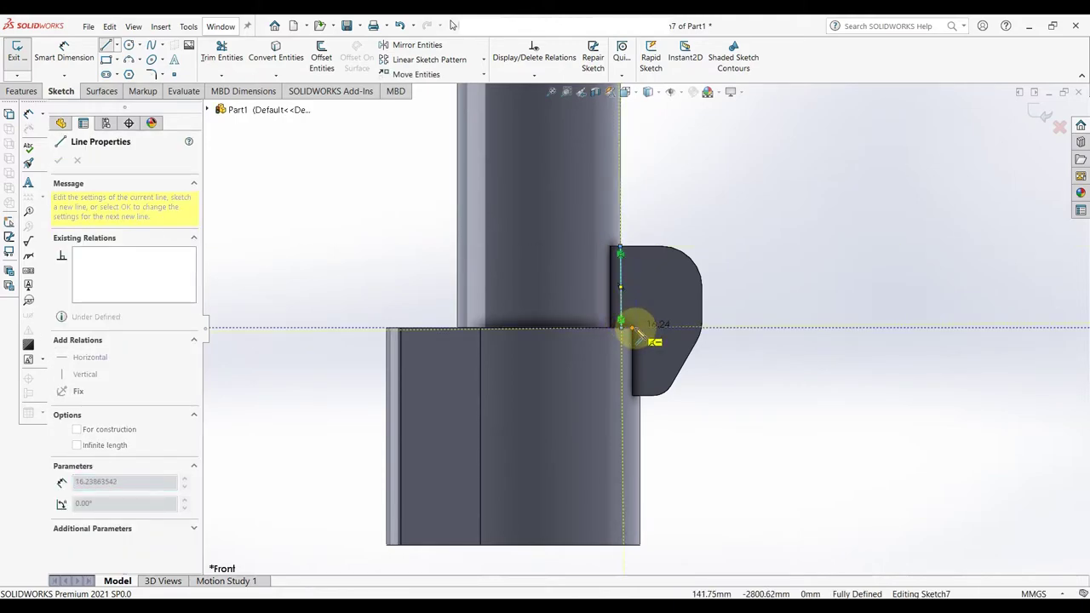
click(633, 399)
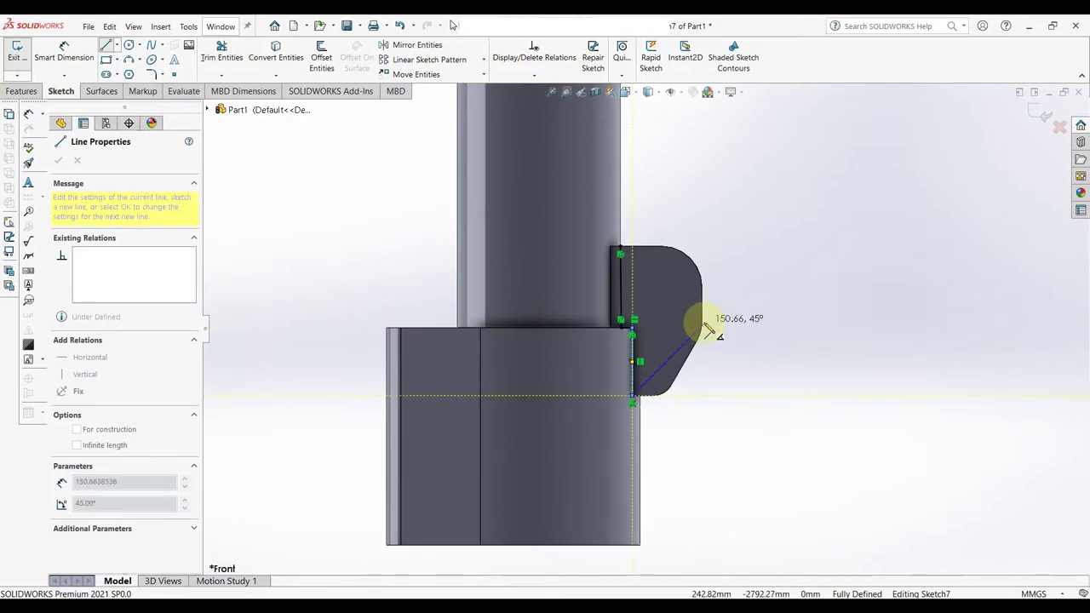
right_click(706, 389)
click(710, 396)
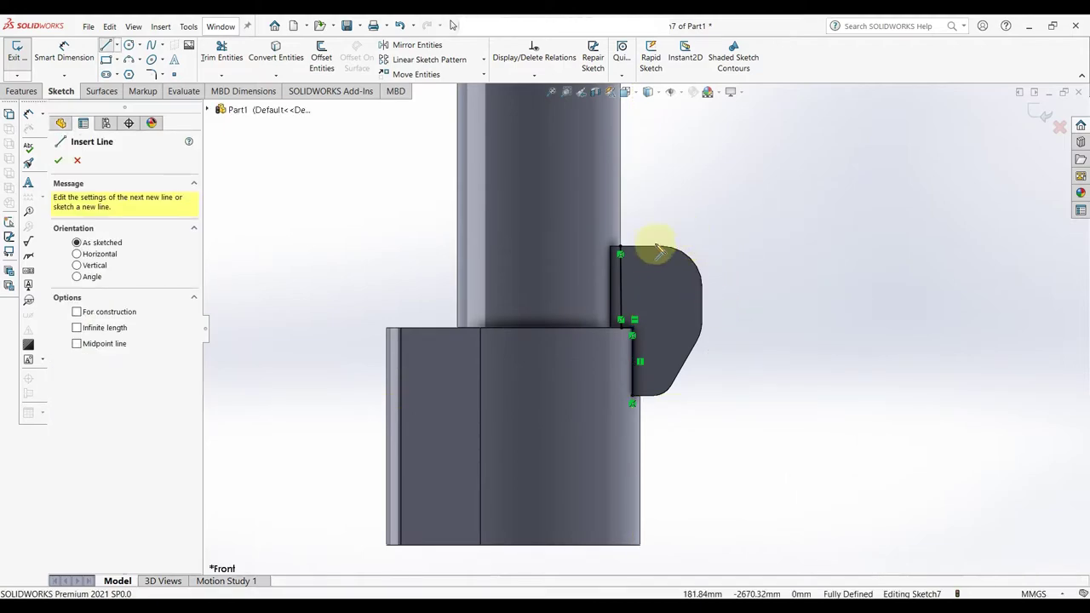
Draw top, right and bottom lines boxing in the boss's rounded end.
click(622, 251)
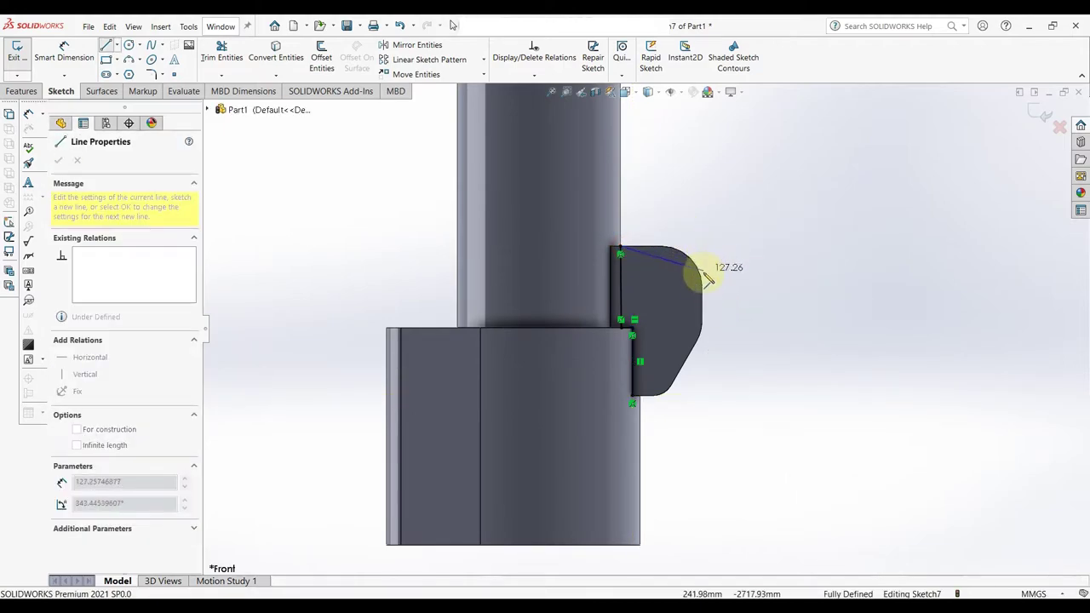
click(700, 246)
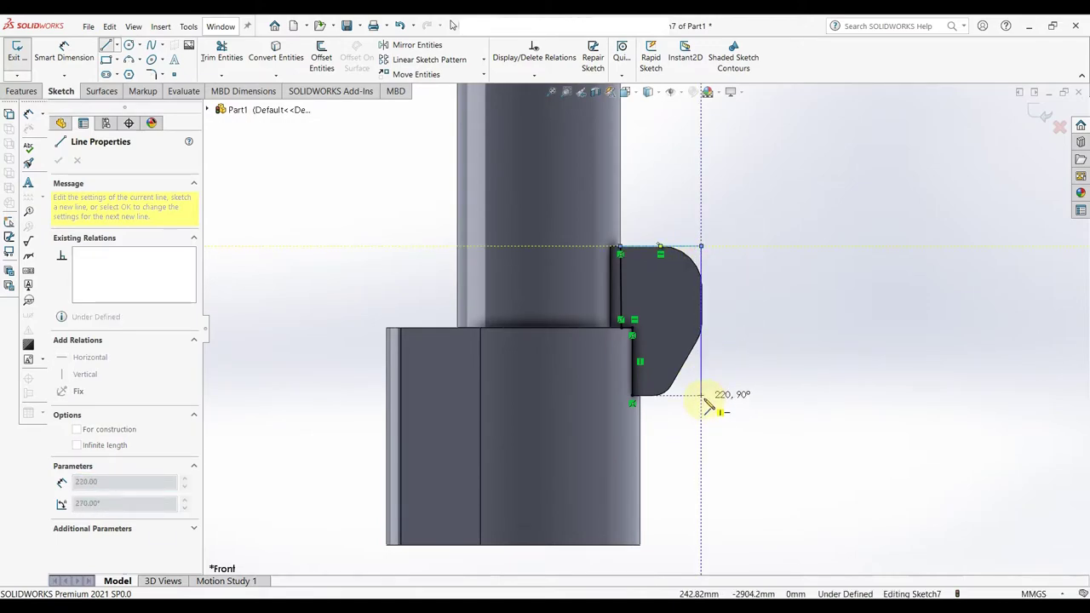
key(Escape)
key(Escape)
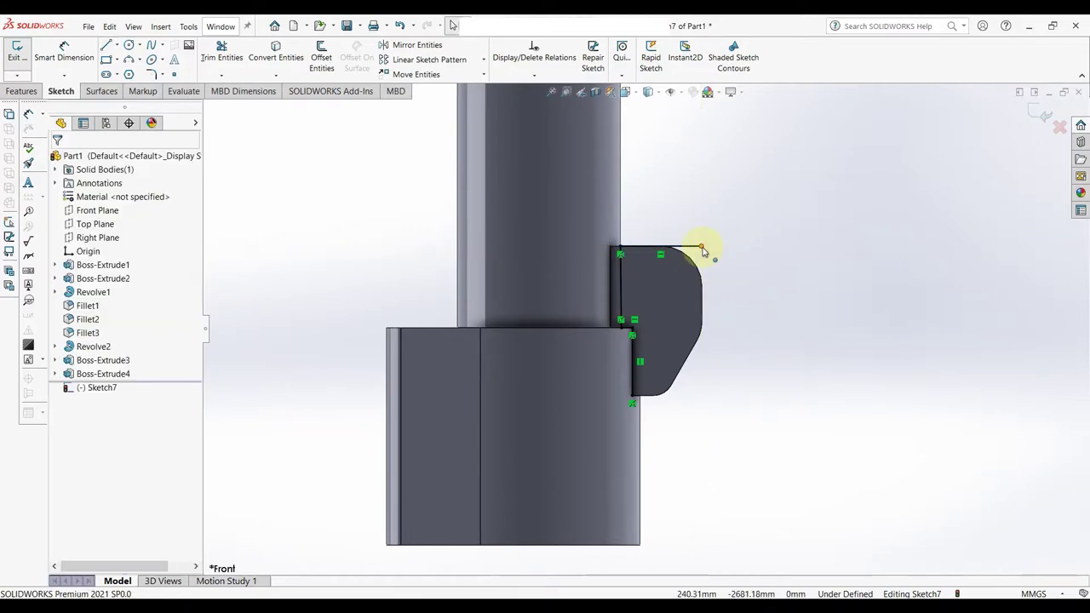
drag(704, 245, 717, 251)
right_drag(827, 311, 768, 316)
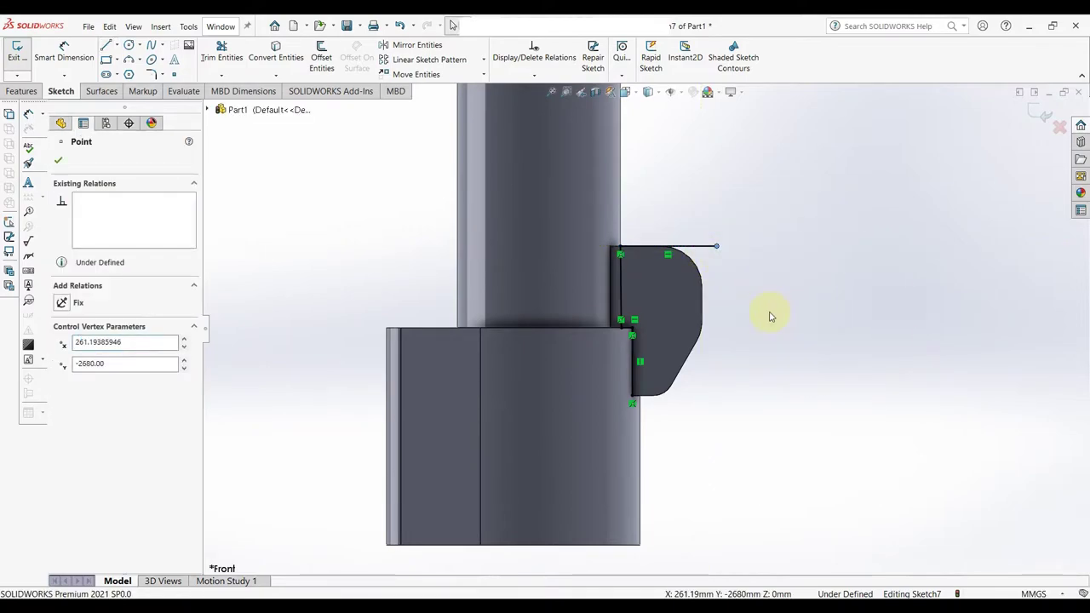
click(717, 247)
click(712, 395)
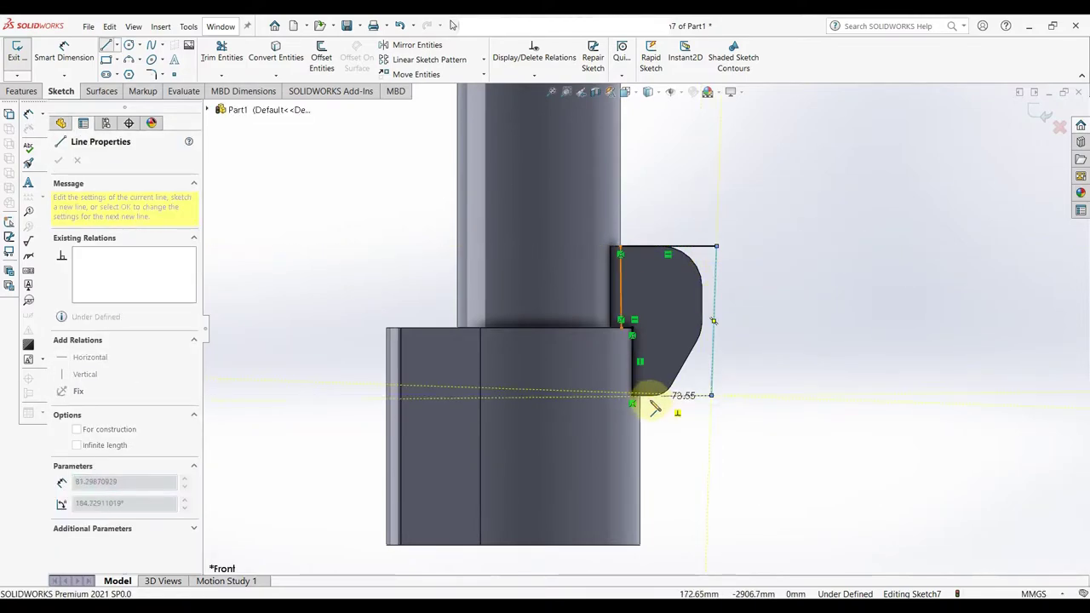
click(633, 395)
right_click(634, 397)
click(700, 405)
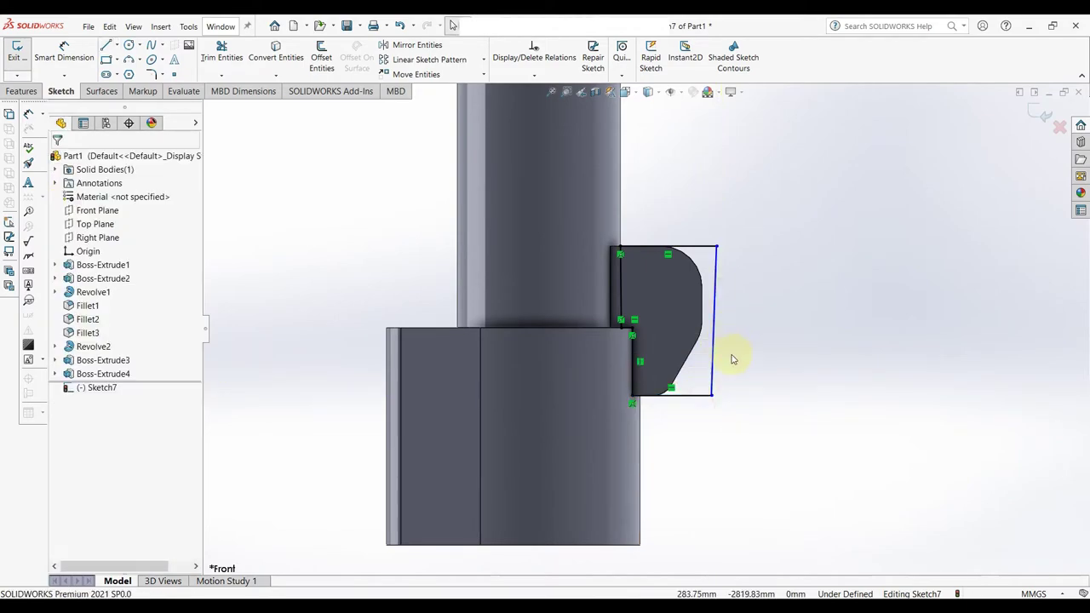
Make the right-hand side line vertical.
click(713, 374)
click(763, 319)
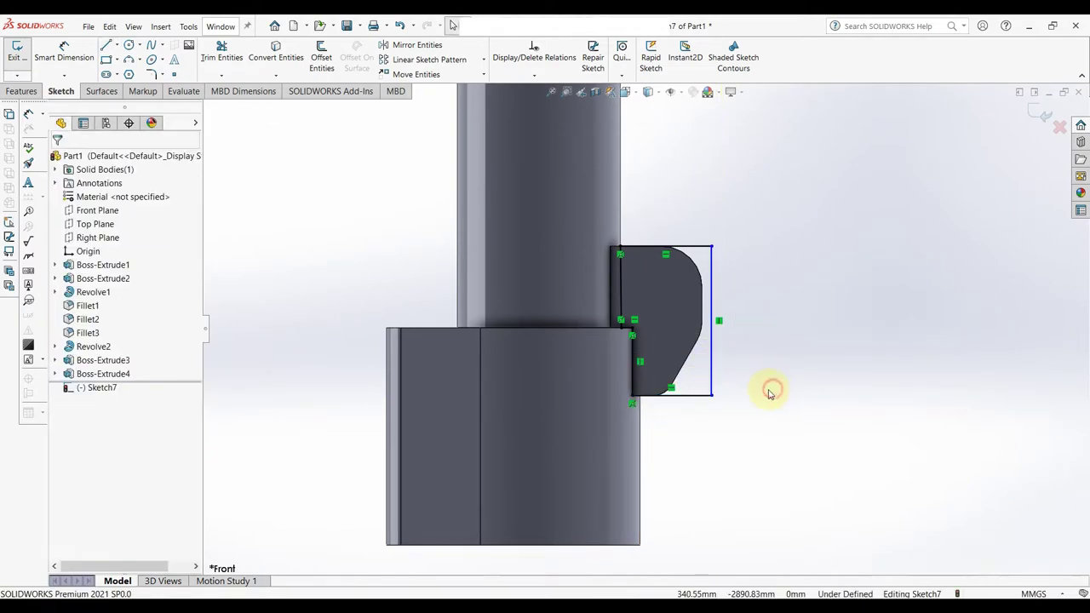
scroll(661, 295, down, 3)
right_drag(825, 358, 863, 361)
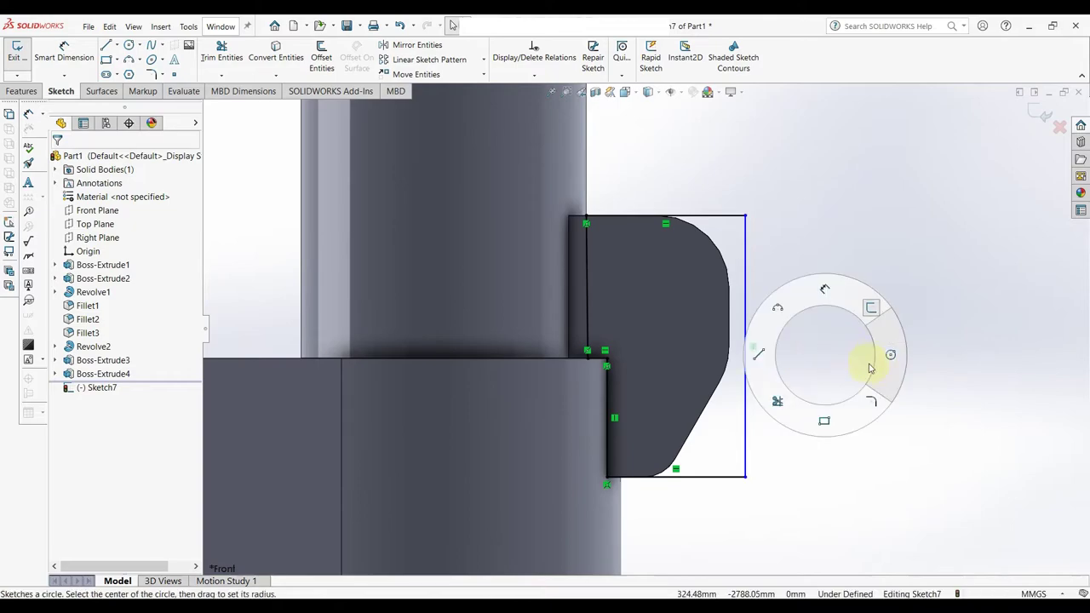
Draw a circle centred on the arc centre of the boss's rounded end.
click(657, 287)
key(Escape)
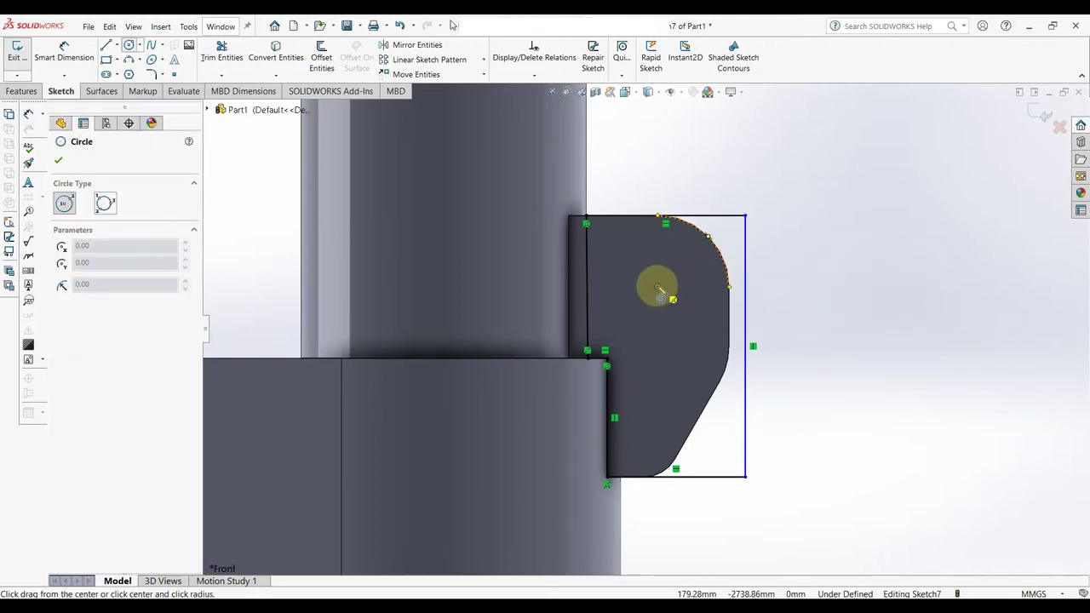
click(658, 287)
click(682, 255)
right_click(682, 256)
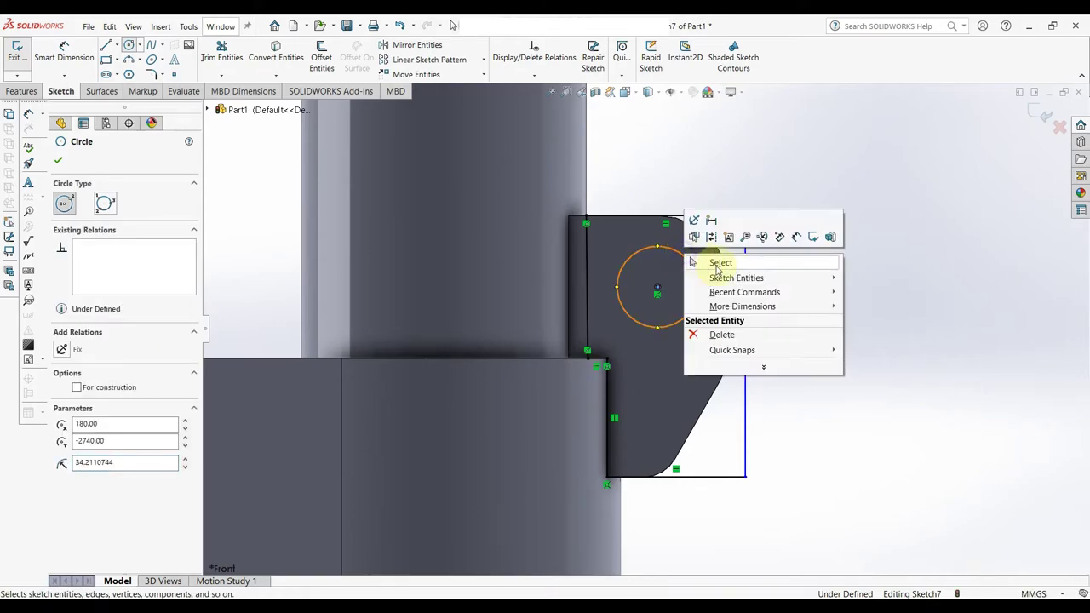
click(720, 262)
Dimension the circle's diameter to 70 mm and close the dimension panel.
key(d)
click(657, 252)
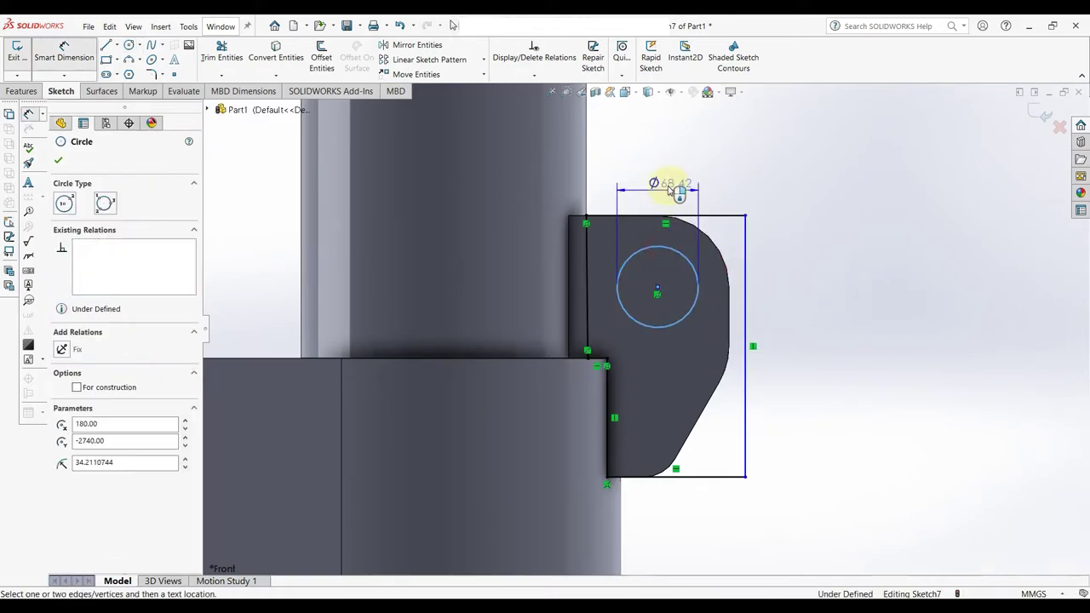
click(664, 173)
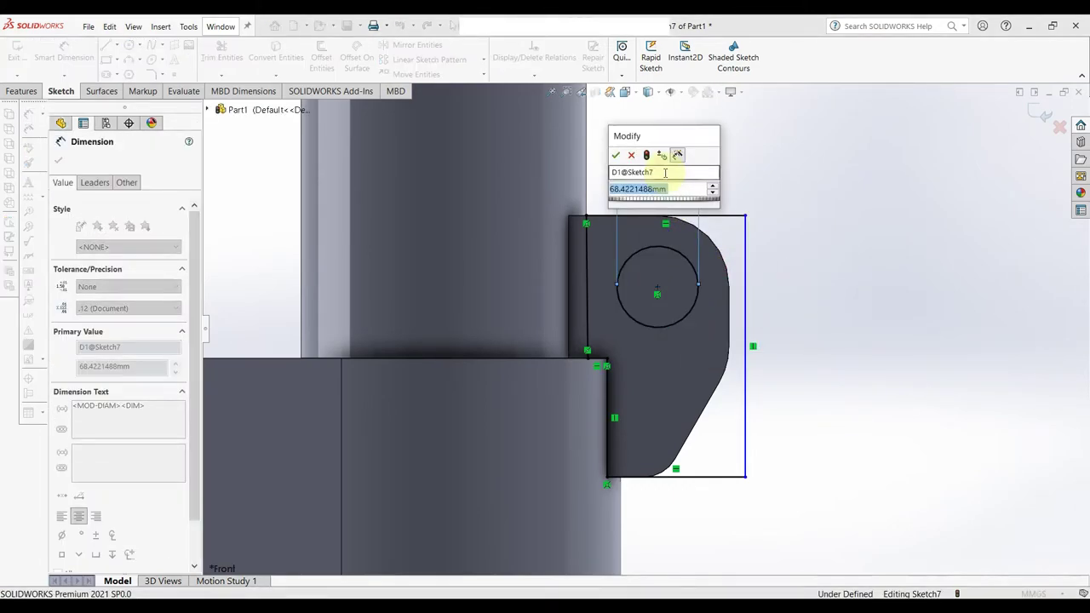
text(70)
key(Return)
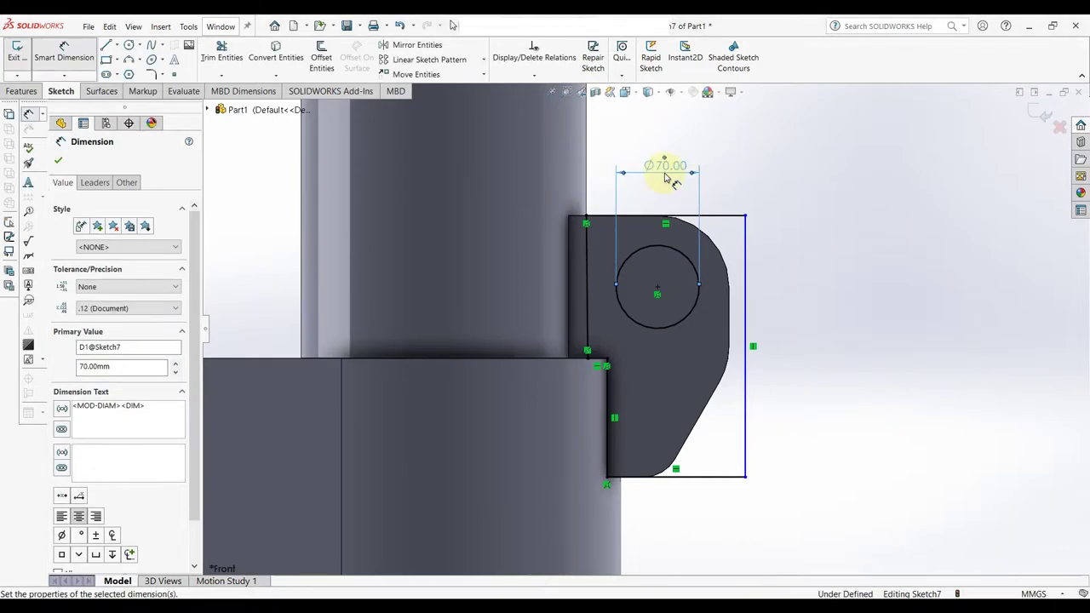
click(57, 163)
click(21, 91)
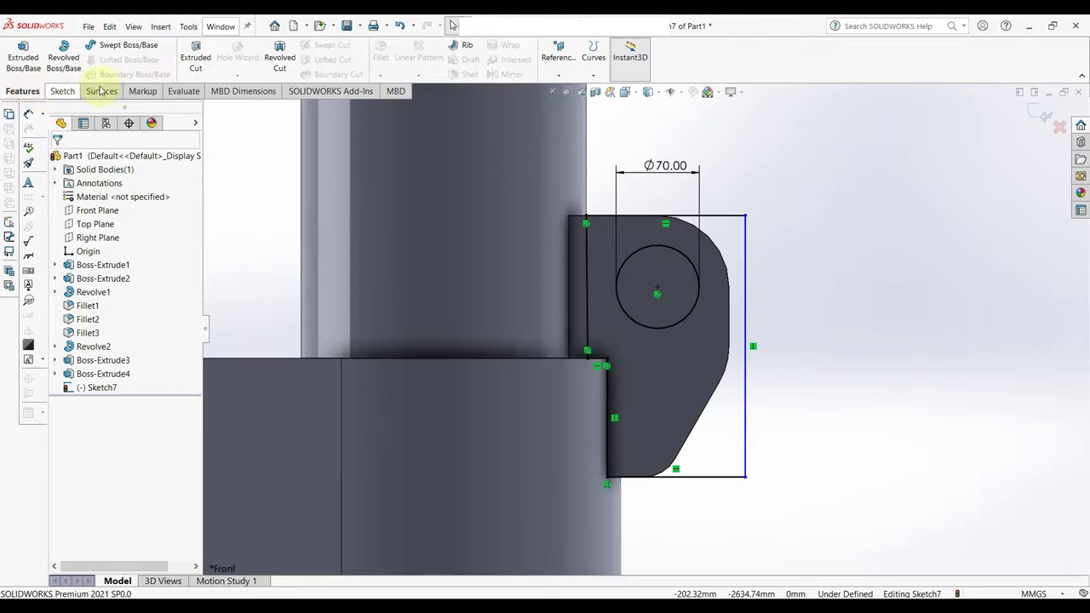
Cut-extrude Sketch7 Mid Plane 90 mm through the side boss, forming the clevis slot.
click(189, 63)
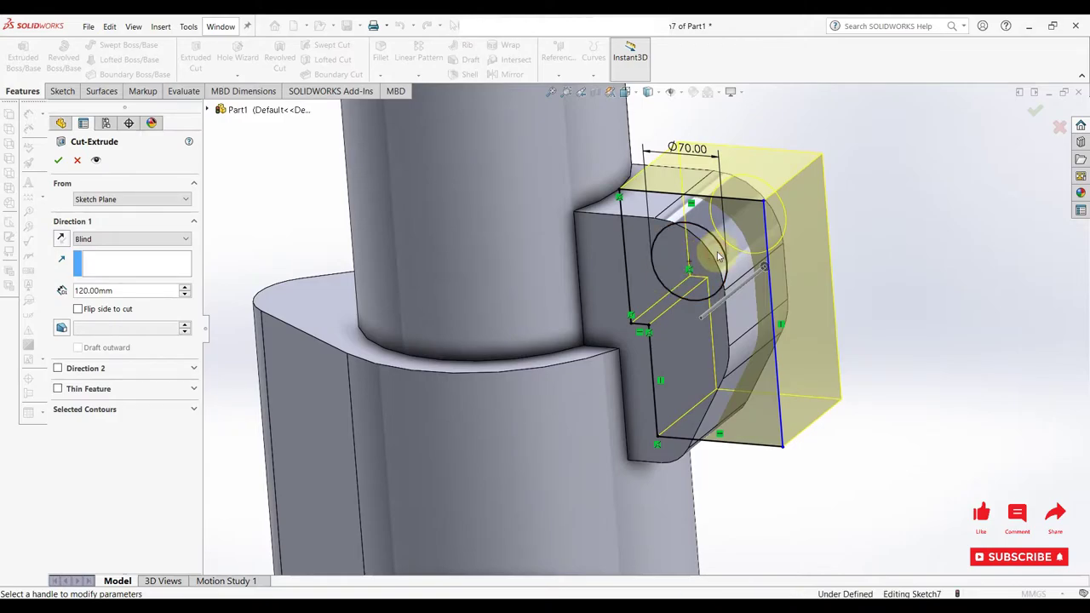
mouse_move(830, 326)
middle_down()
mouse_move(920, 353)
mouse_move(932, 343)
middle_up()
scroll(851, 349, up, 3)
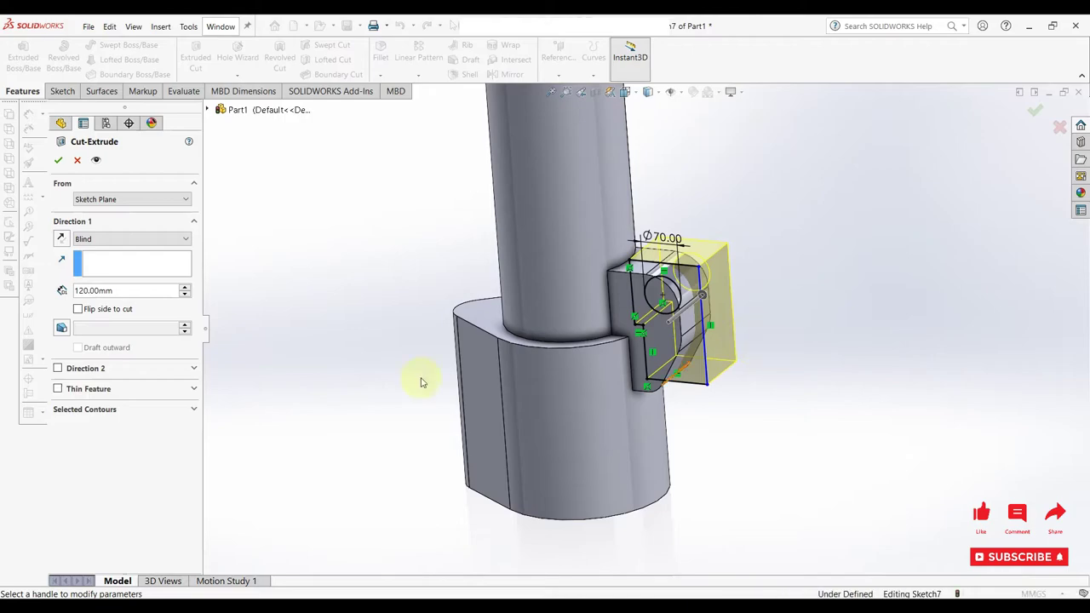
click(138, 239)
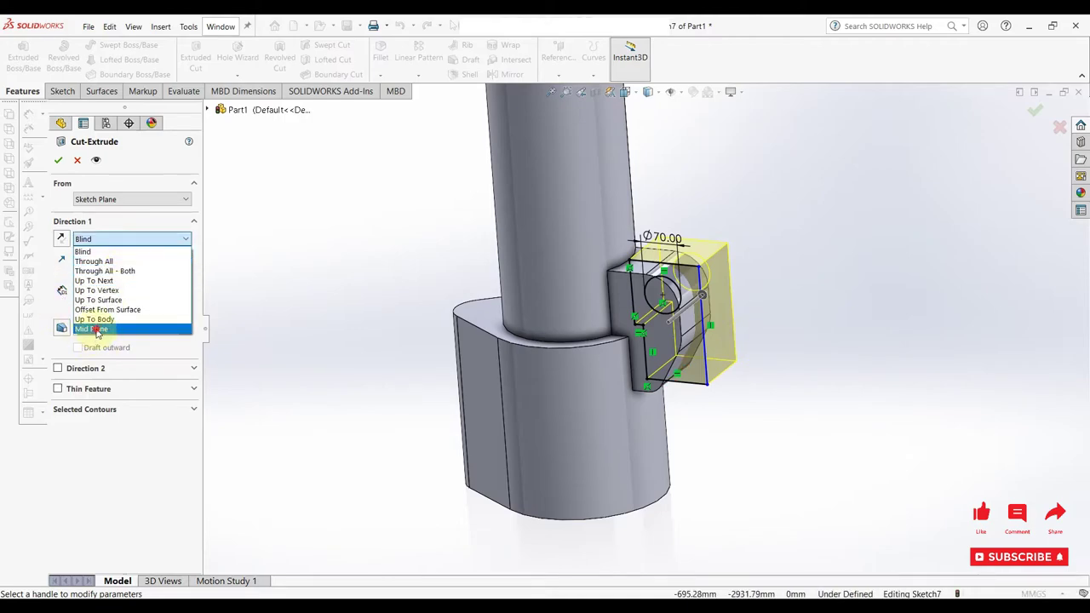
click(96, 329)
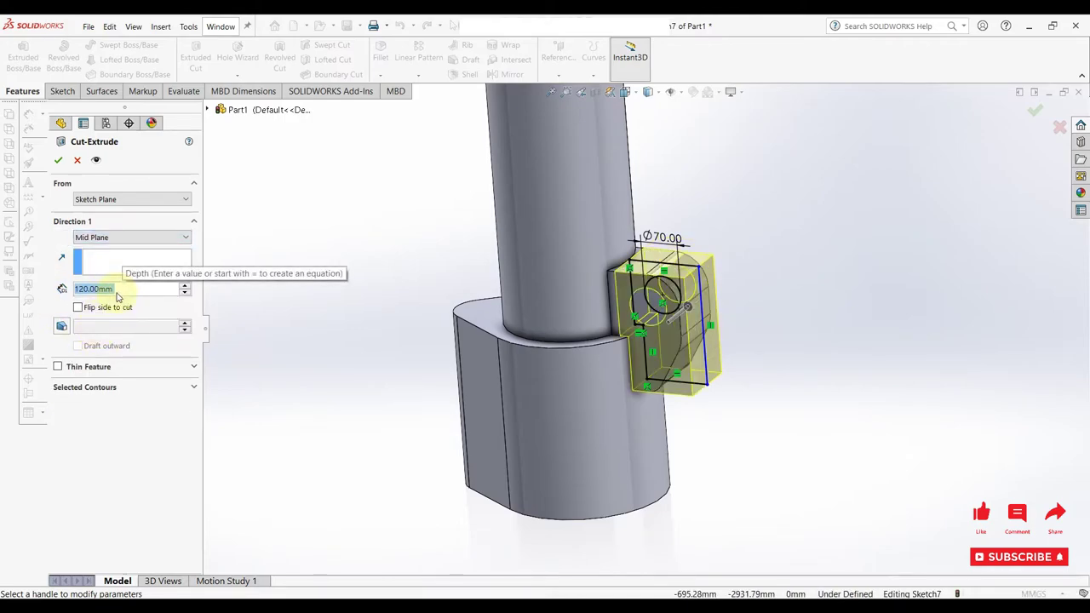
text(90)
key(Return)
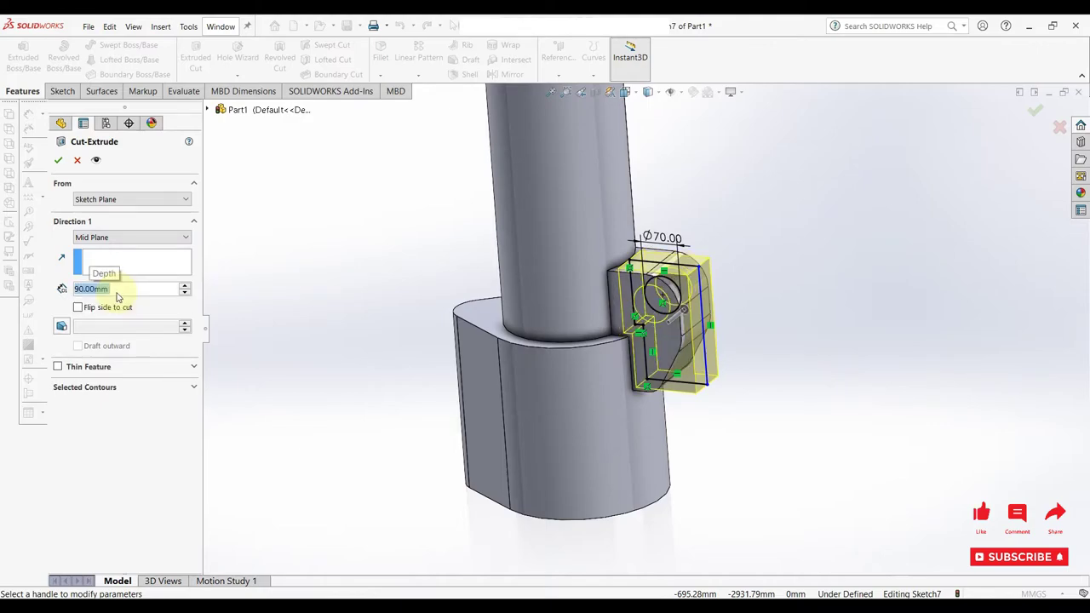
middle_drag(754, 357, 489, 365)
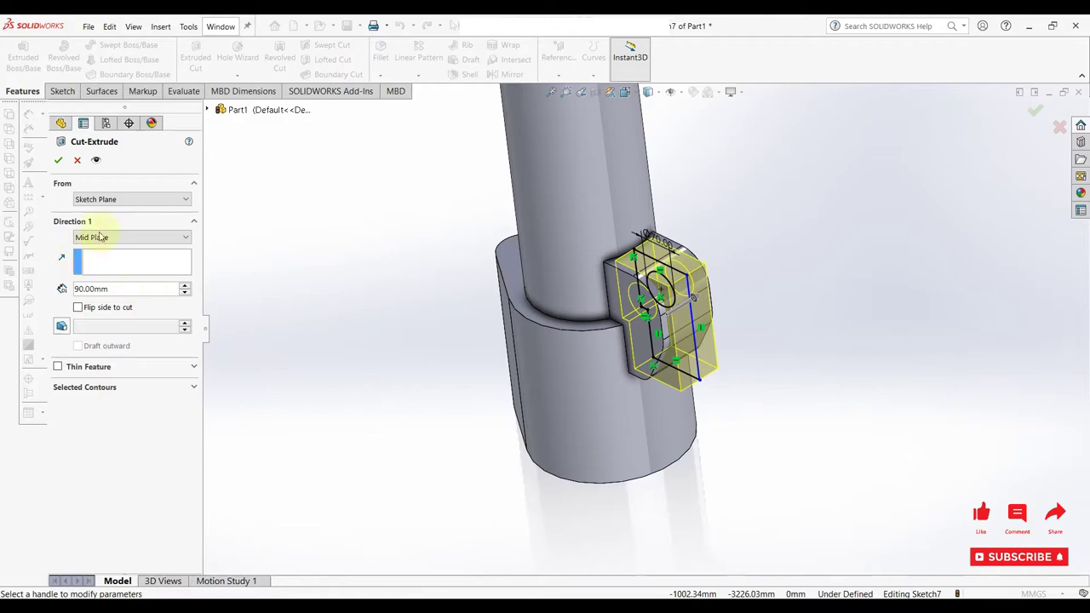
click(59, 162)
Start a new sketch on the Front Plane and view it face-on.
scroll(728, 307, down, 3)
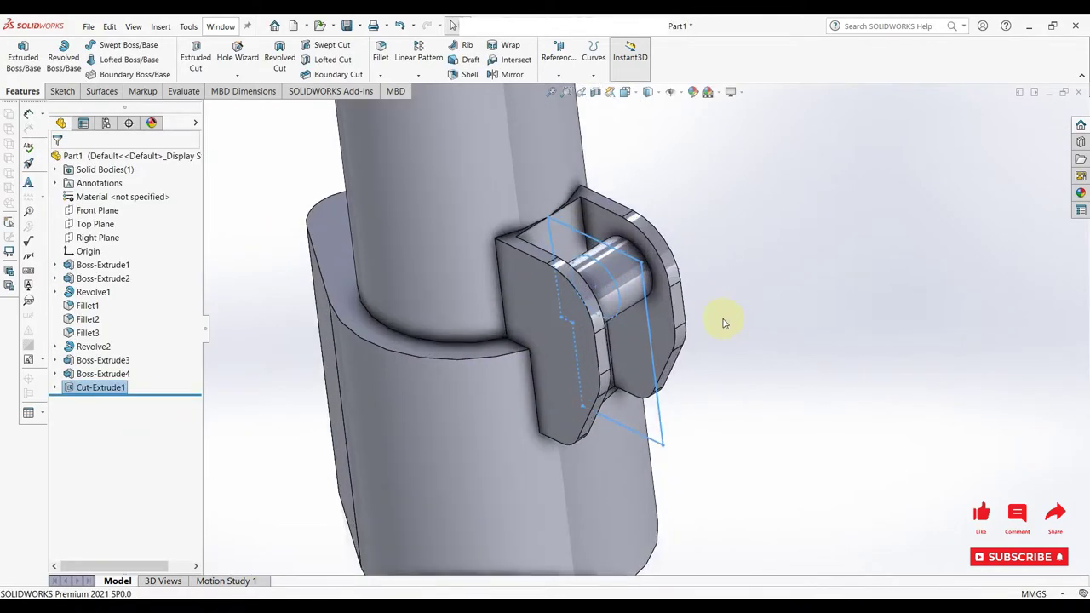
scroll(736, 349, up, 2)
scroll(754, 294, up, 1)
scroll(758, 340, up, 2)
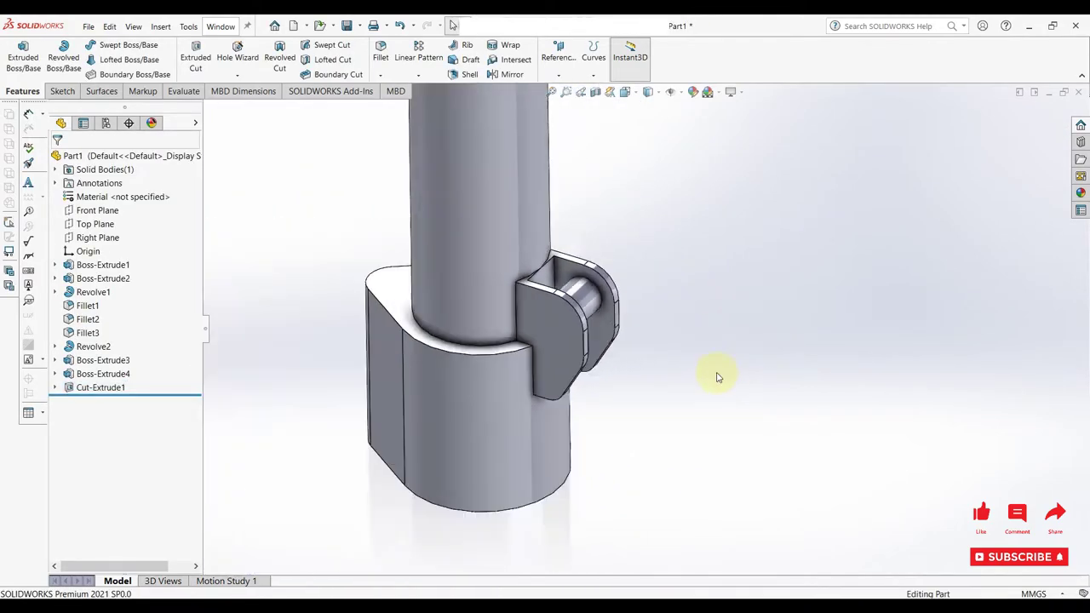
scroll(717, 372, up, 1)
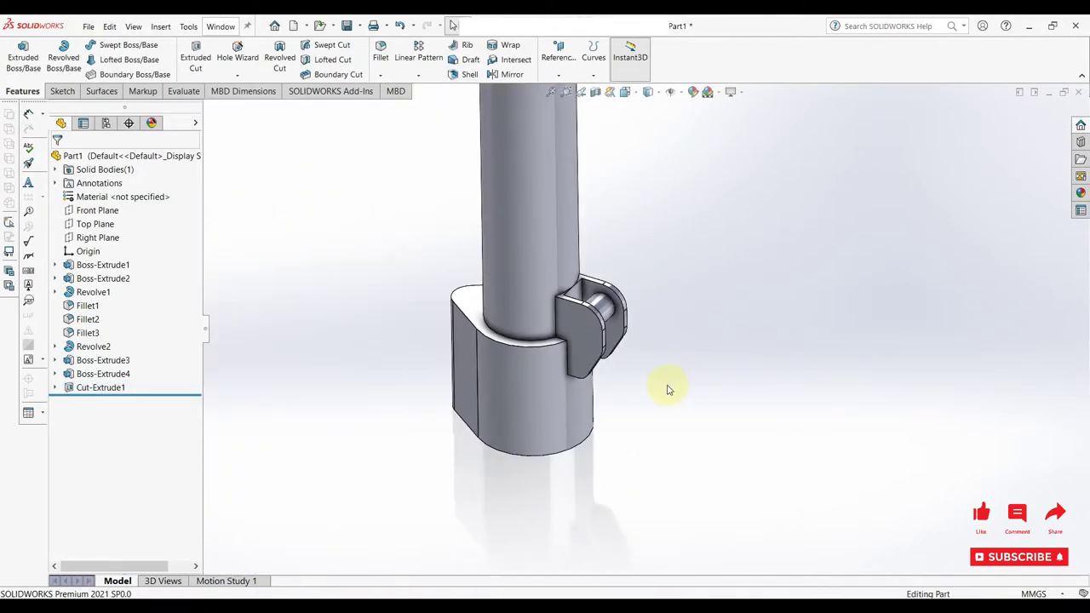
click(97, 210)
click(150, 191)
click(103, 401)
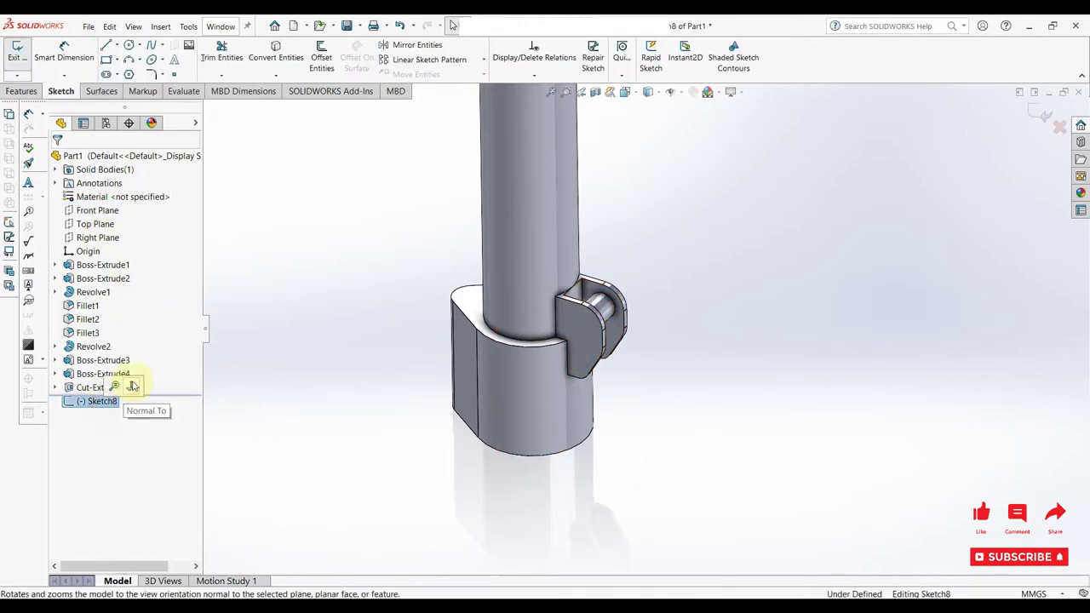
click(133, 383)
scroll(672, 408, down, 3)
Draw a circle on the clevis arm and dimension it to Ø50 mm.
right_drag(681, 401, 741, 394)
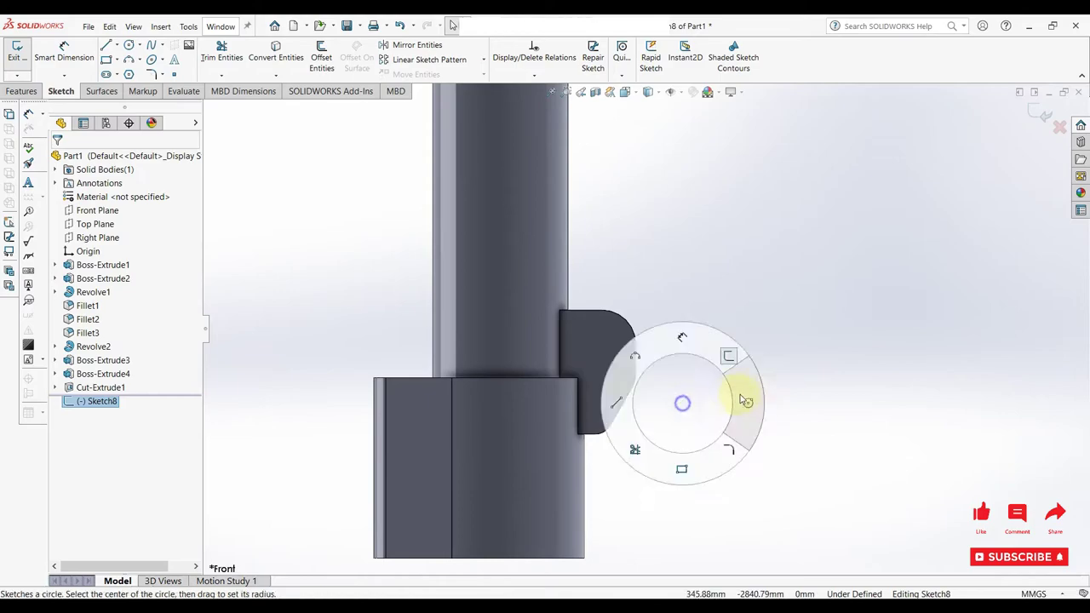
click(601, 350)
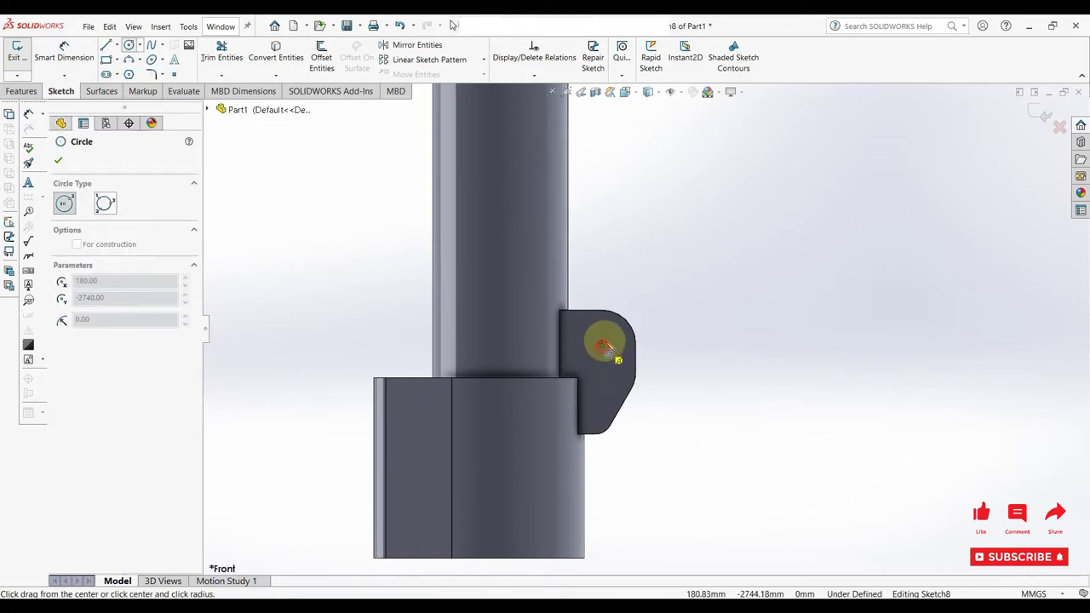
click(618, 345)
right_click(619, 339)
click(652, 341)
right_drag(600, 374, 599, 334)
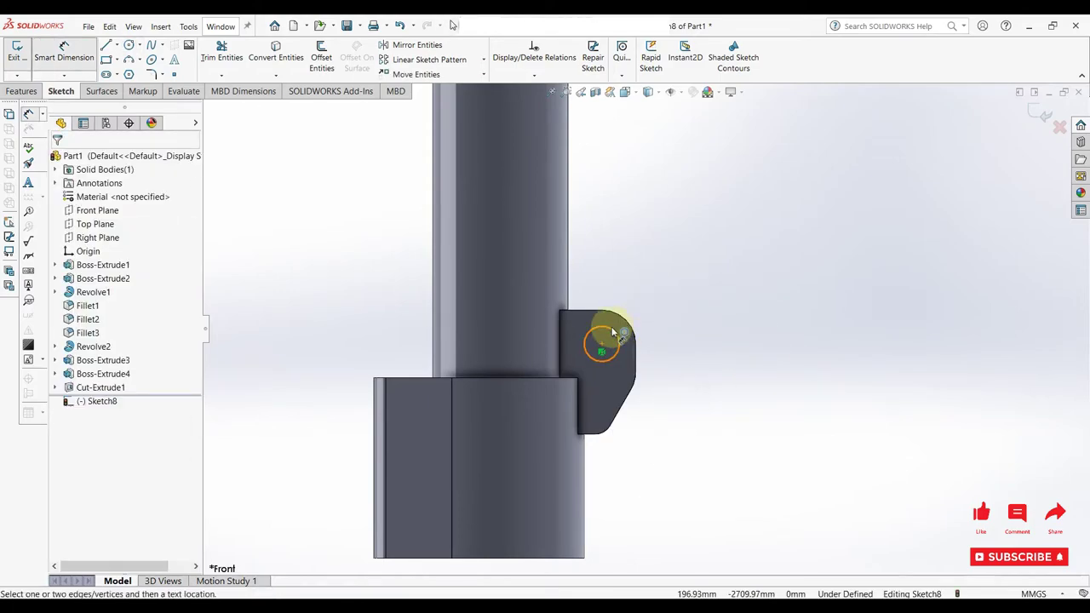
click(600, 329)
click(611, 281)
text(50)
key(Return)
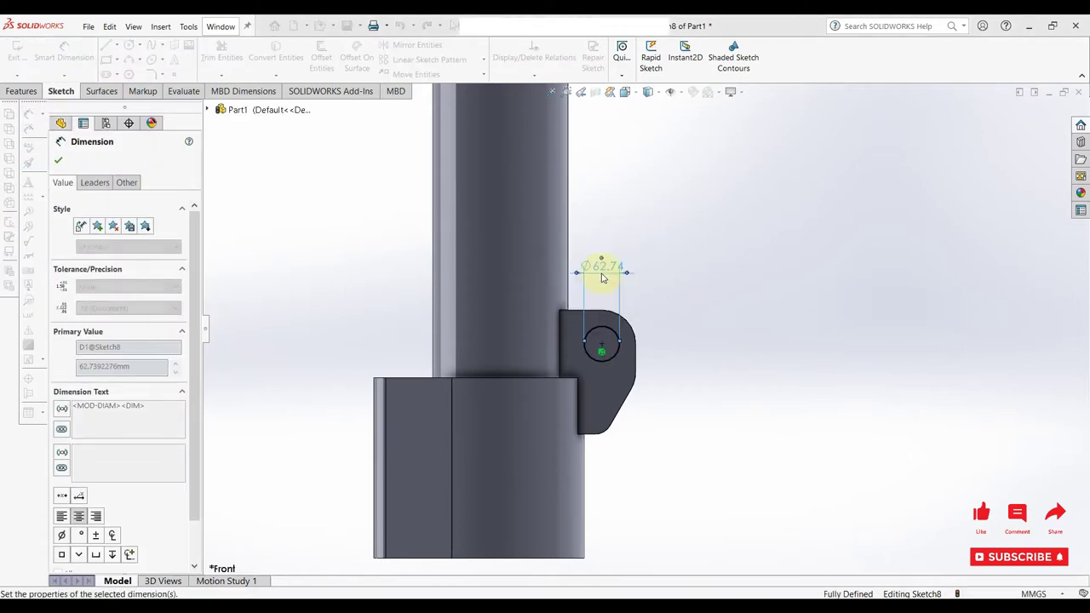
click(60, 159)
Extruded-cut the Ø50 circle Through All – Both across the clevis arms.
click(31, 90)
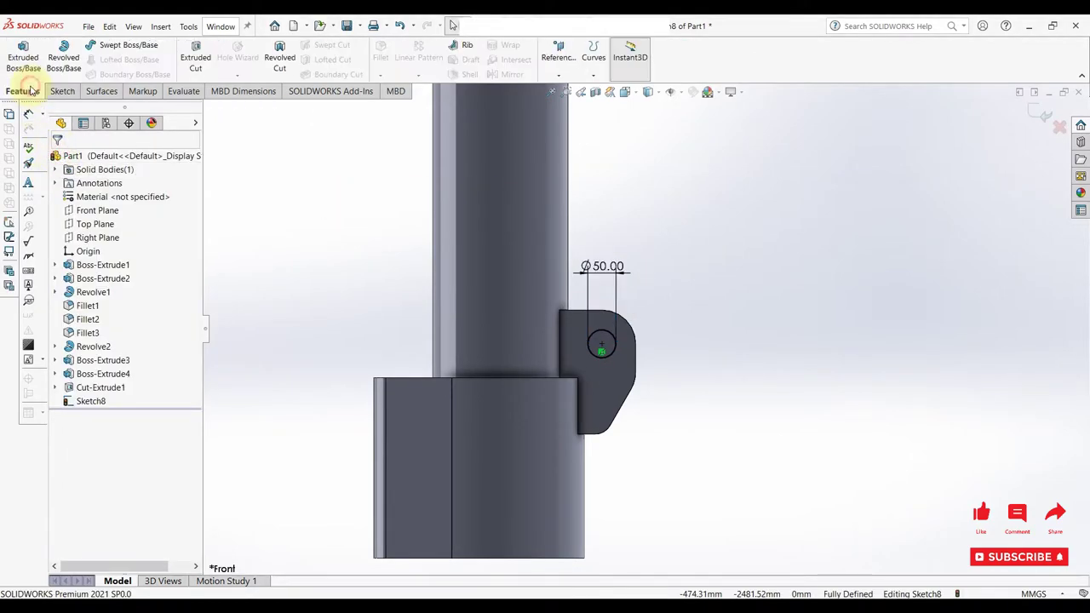
click(182, 57)
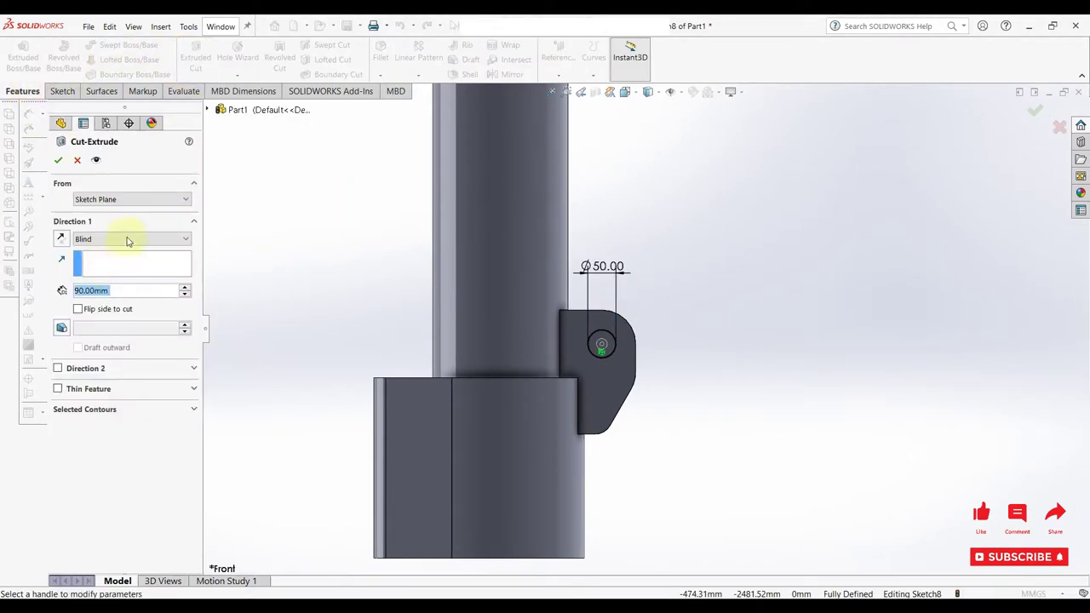
click(119, 238)
click(111, 270)
click(58, 160)
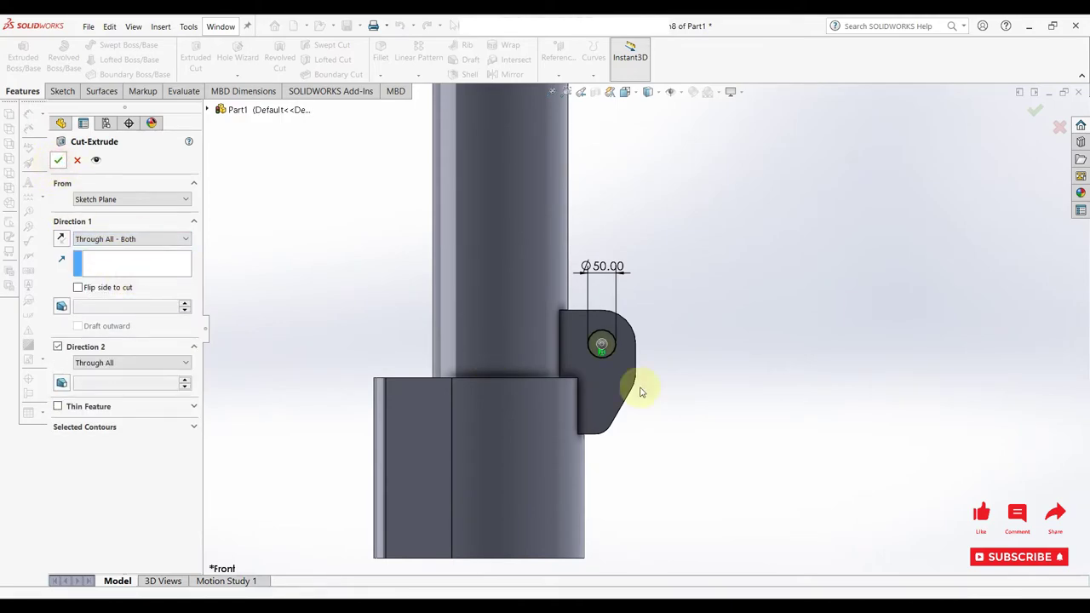
mouse_move(747, 384)
middle_down()
mouse_move(706, 437)
mouse_move(701, 479)
mouse_move(649, 478)
mouse_move(512, 438)
middle_up()
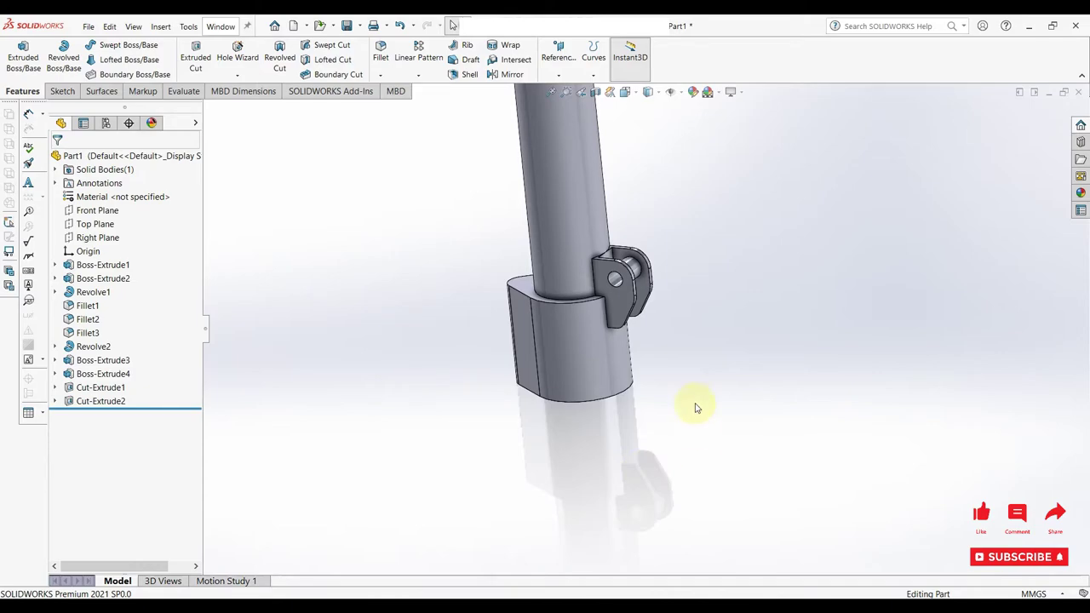
Create Plane4 offset 150 mm below the base's top face, then sketch on Plane4.
click(559, 75)
click(564, 102)
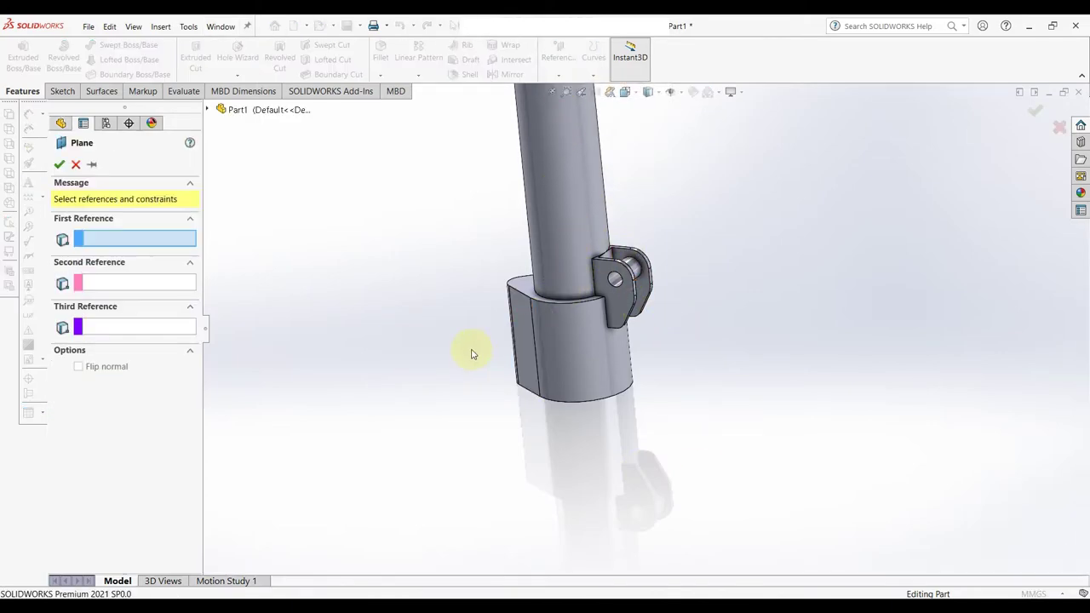
click(527, 284)
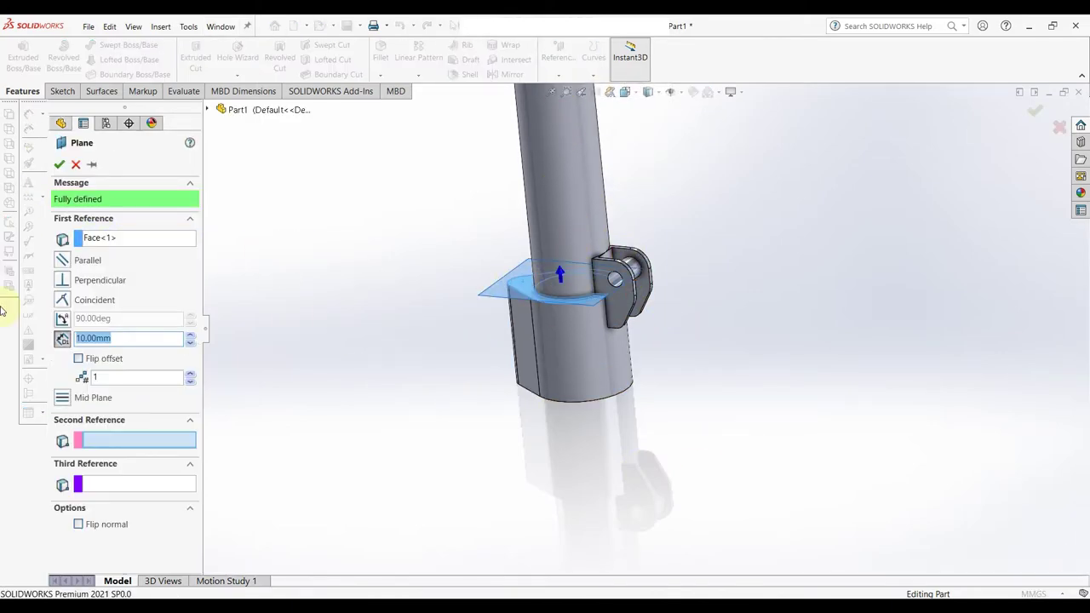
text(150)
key(Return)
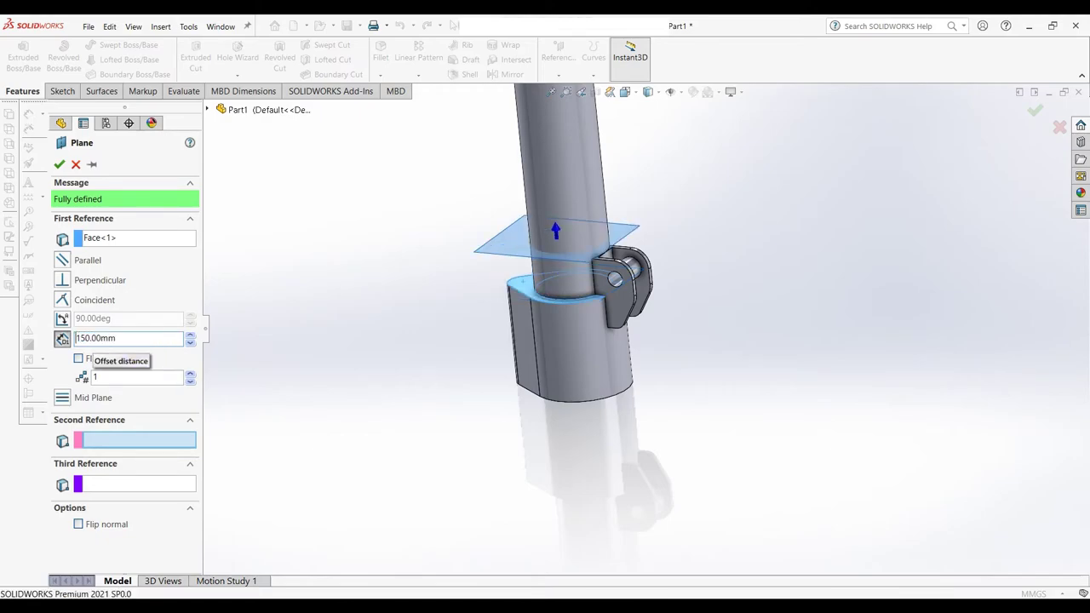
click(78, 358)
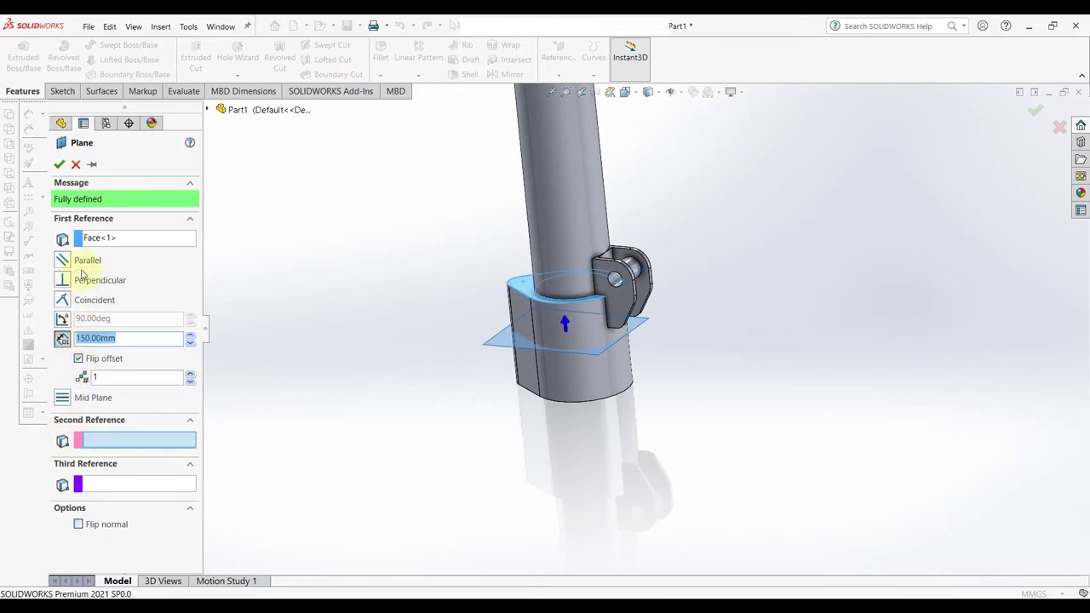
click(60, 166)
click(89, 415)
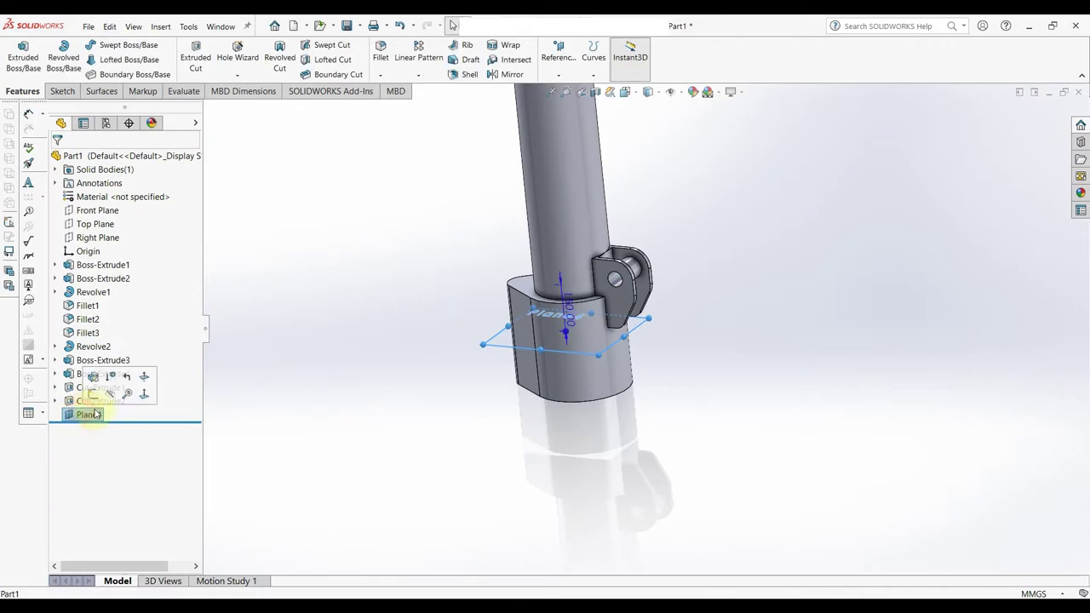
click(94, 394)
Turn the view Normal To Plane4 for the new Sketch9.
click(102, 429)
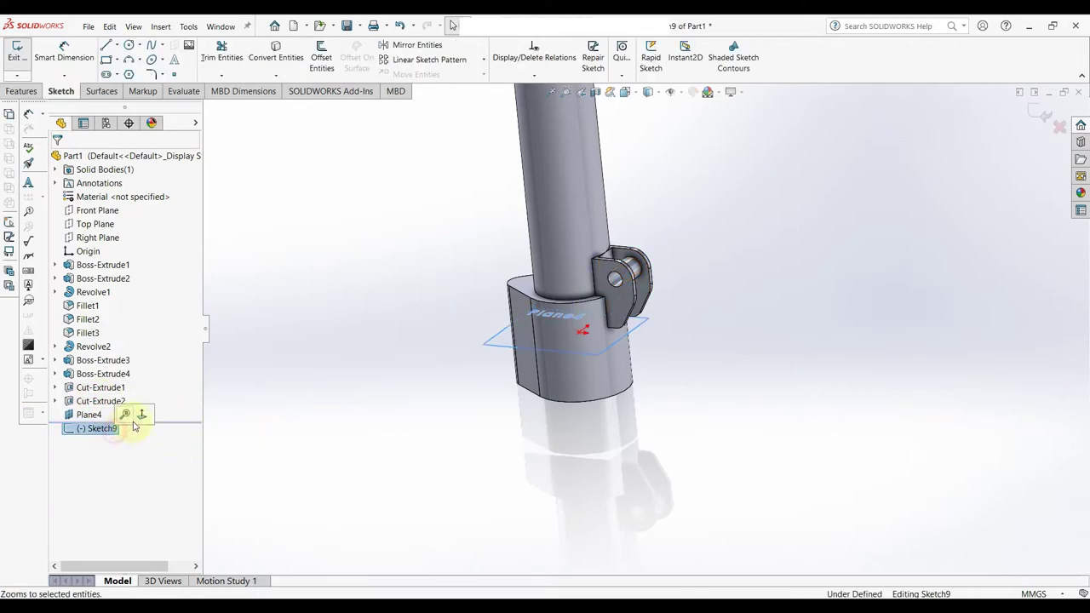
click(136, 414)
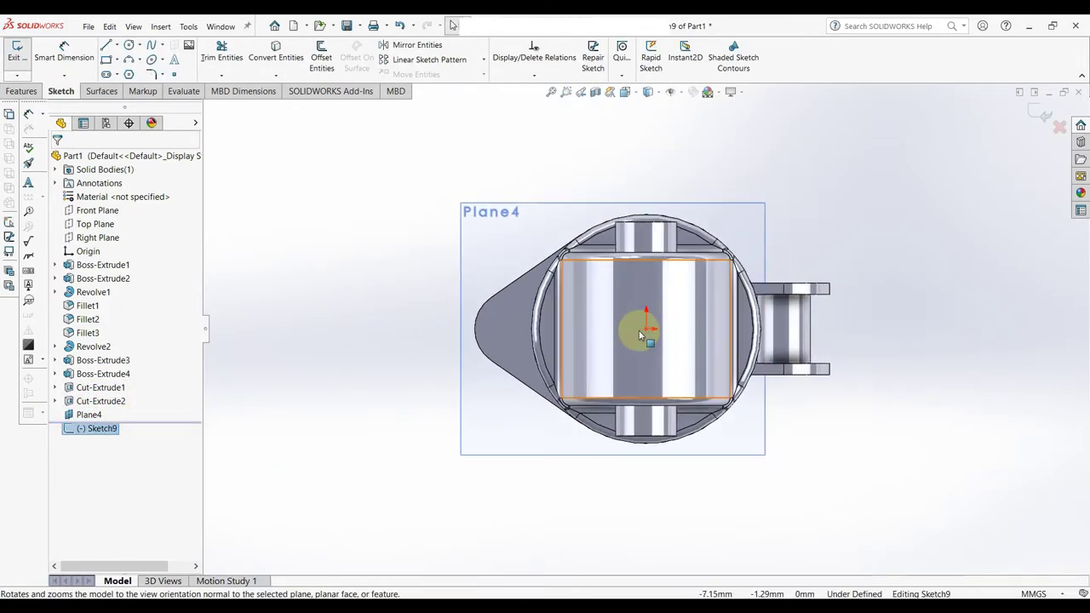
scroll(647, 349, down, 2)
scroll(642, 358, up, 2)
scroll(384, 349, up, 1)
Draw a vertical construction line running up from the sketch origin.
key(l)
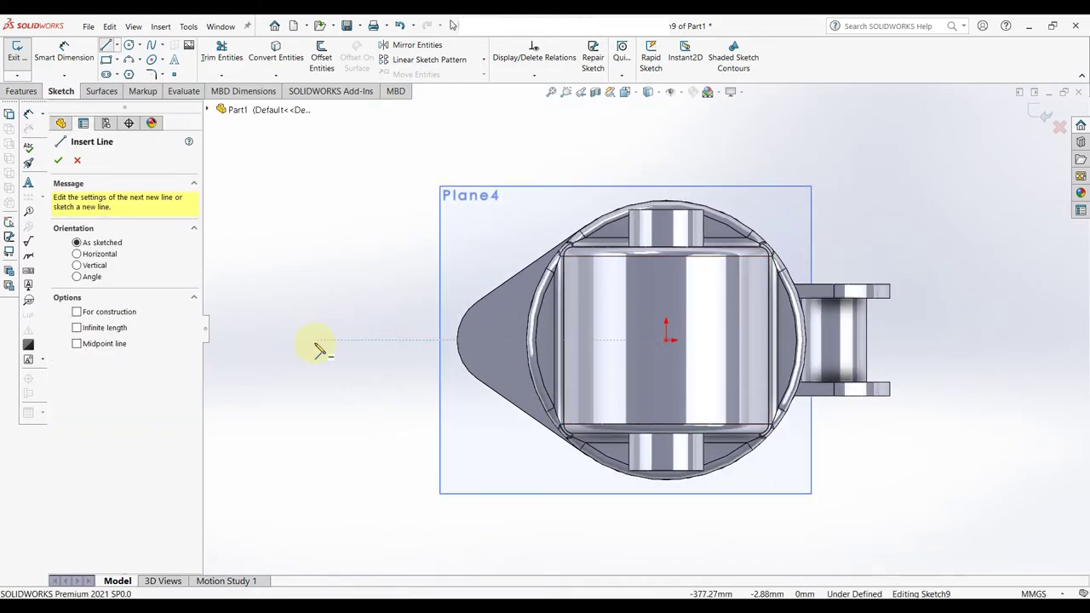
click(81, 313)
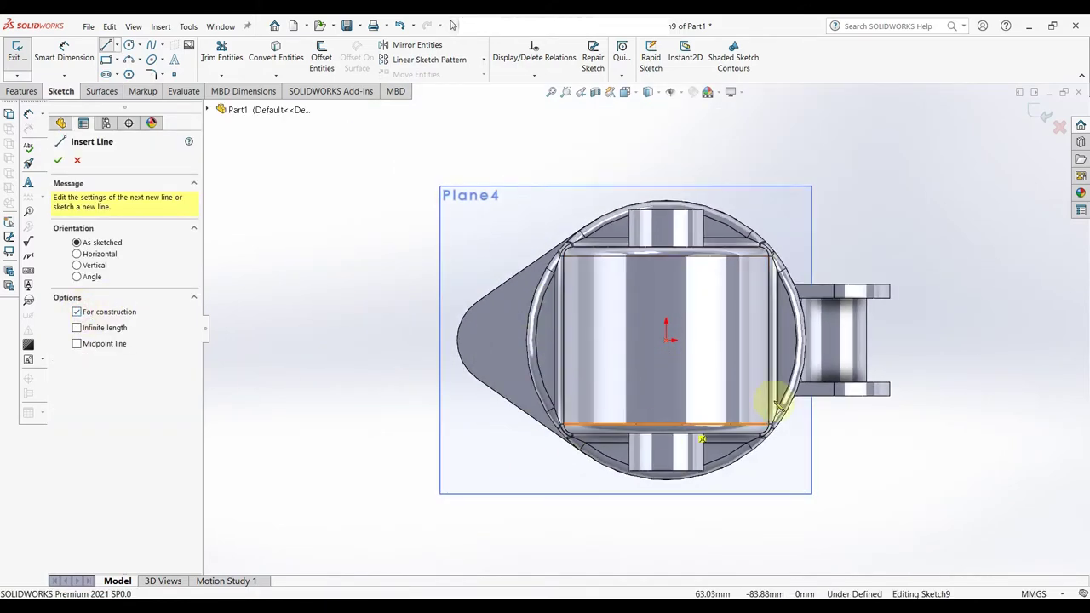
click(666, 342)
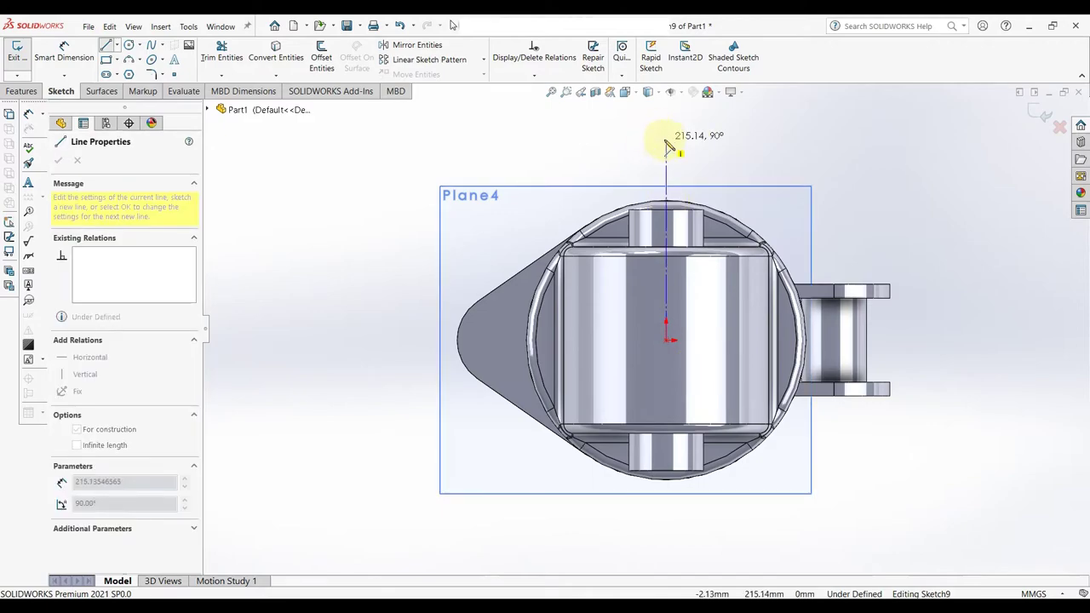
click(666, 140)
right_click(666, 141)
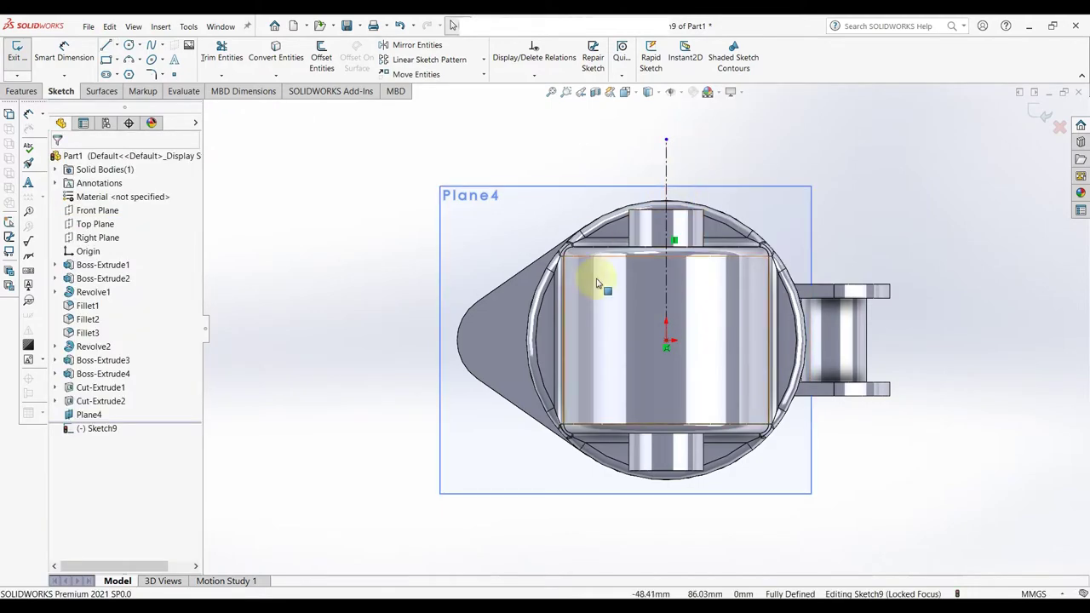
key(l)
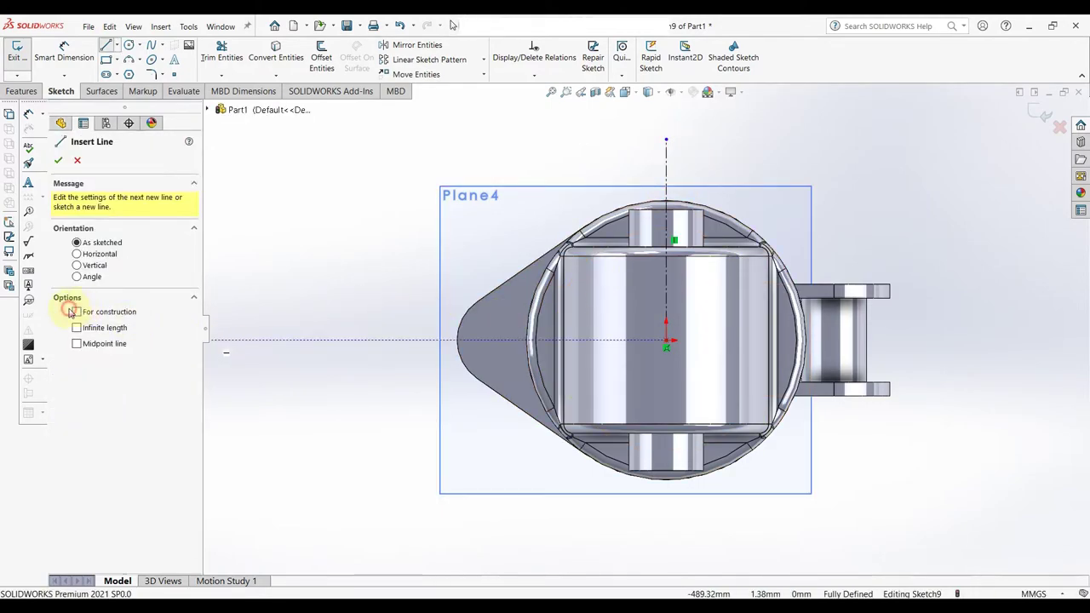
click(75, 313)
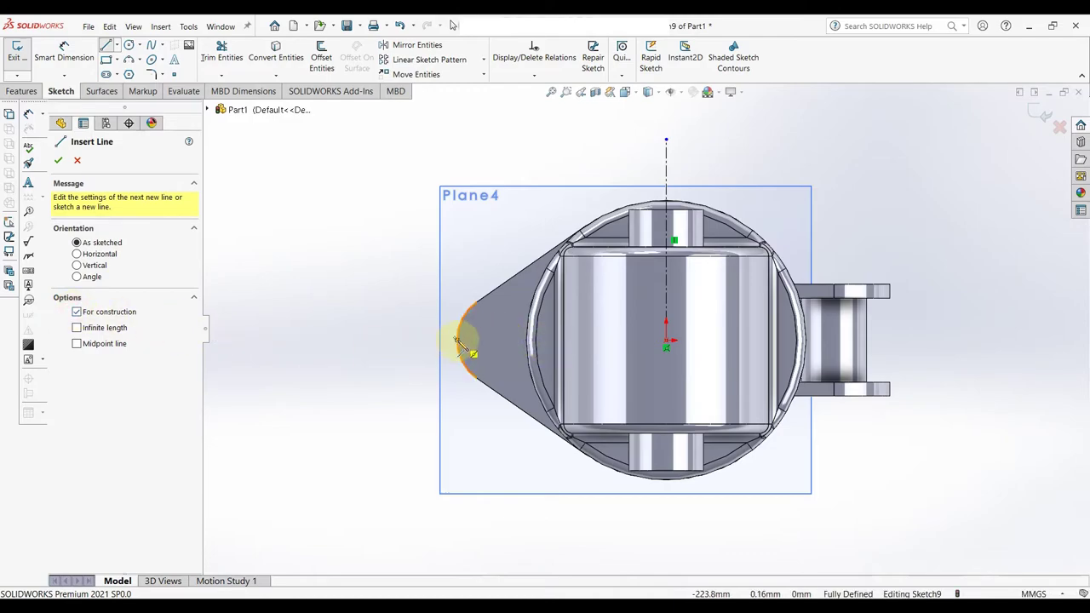
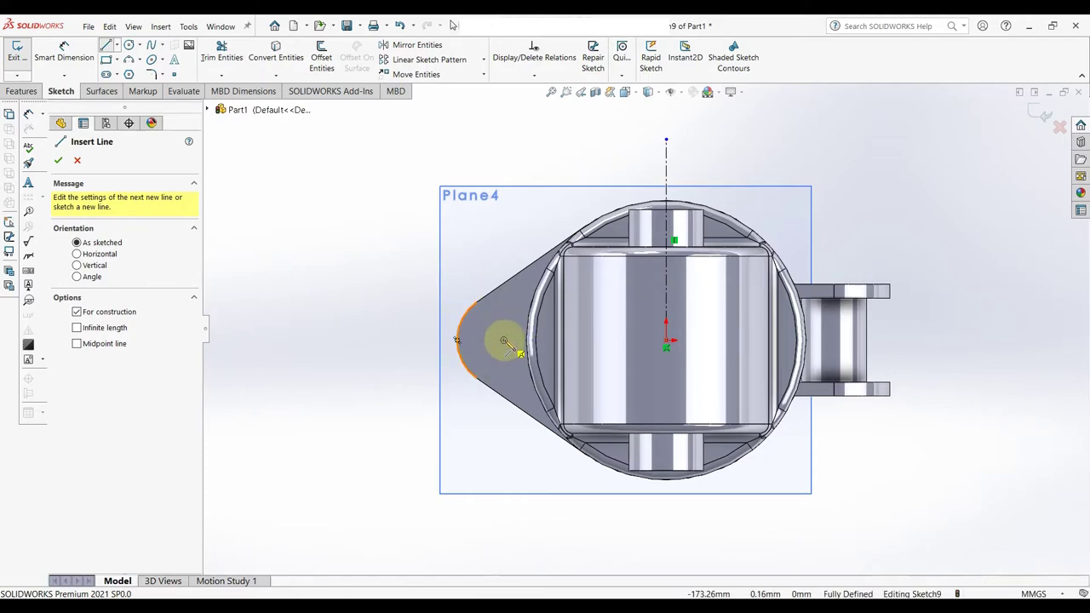
Finish the construction line through the left lobe and dimension it 35° to the vertical centreline.
click(504, 341)
click(452, 244)
right_click(451, 243)
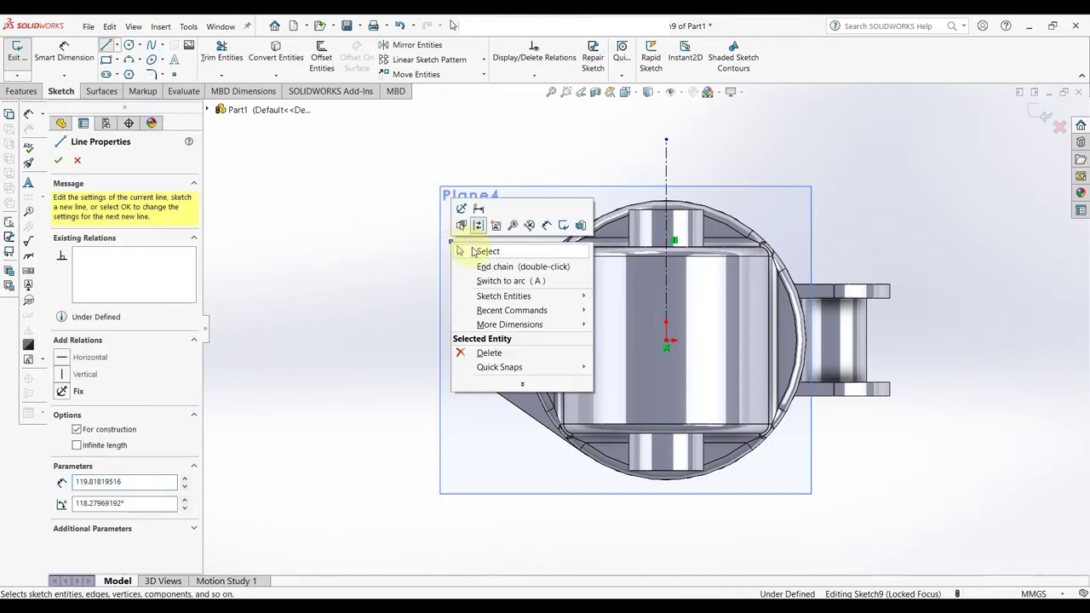
click(486, 252)
right_drag(347, 287, 355, 219)
click(474, 281)
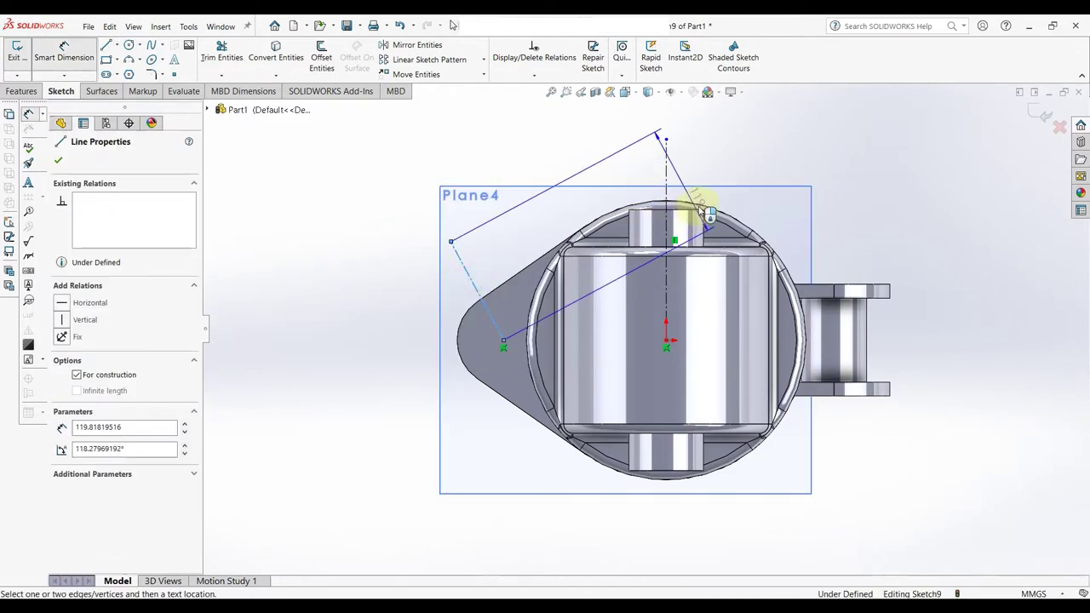
click(664, 175)
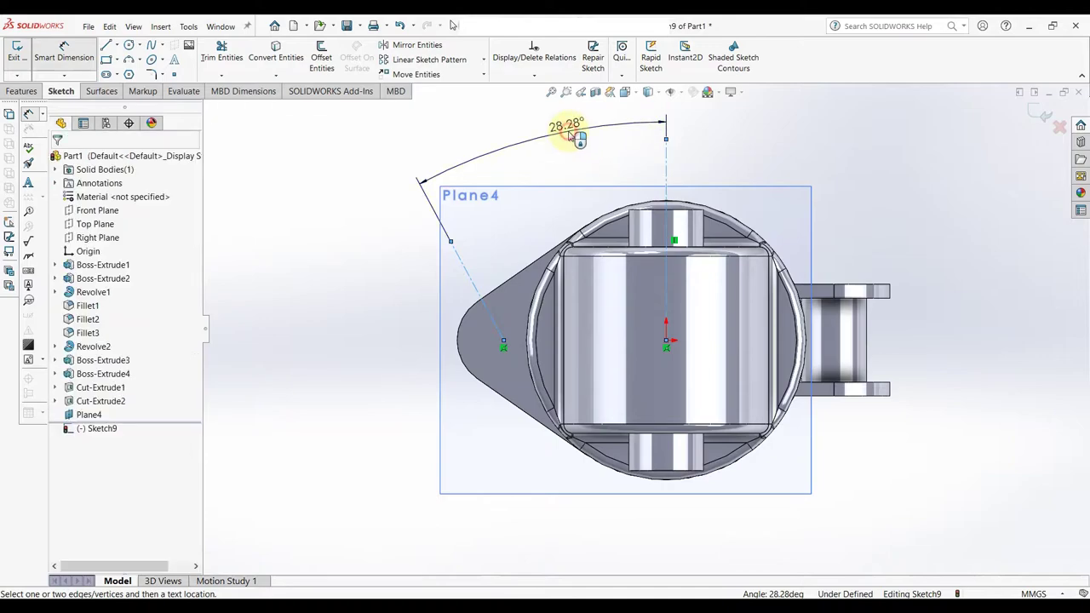
click(567, 132)
text(30)
key(Return)
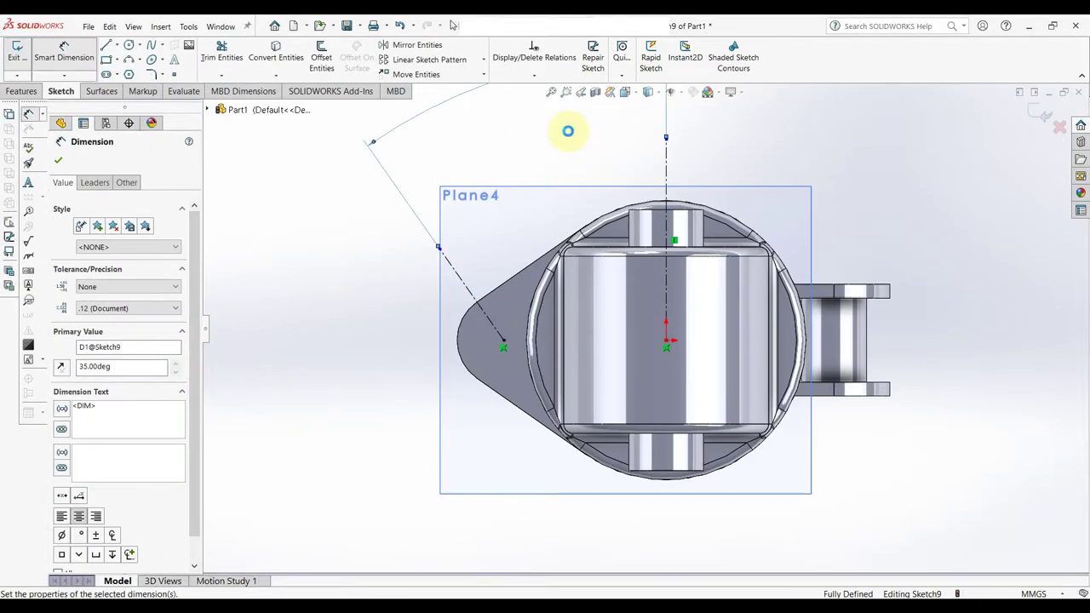
scroll(511, 349, down, 2)
scroll(459, 354, down, 2)
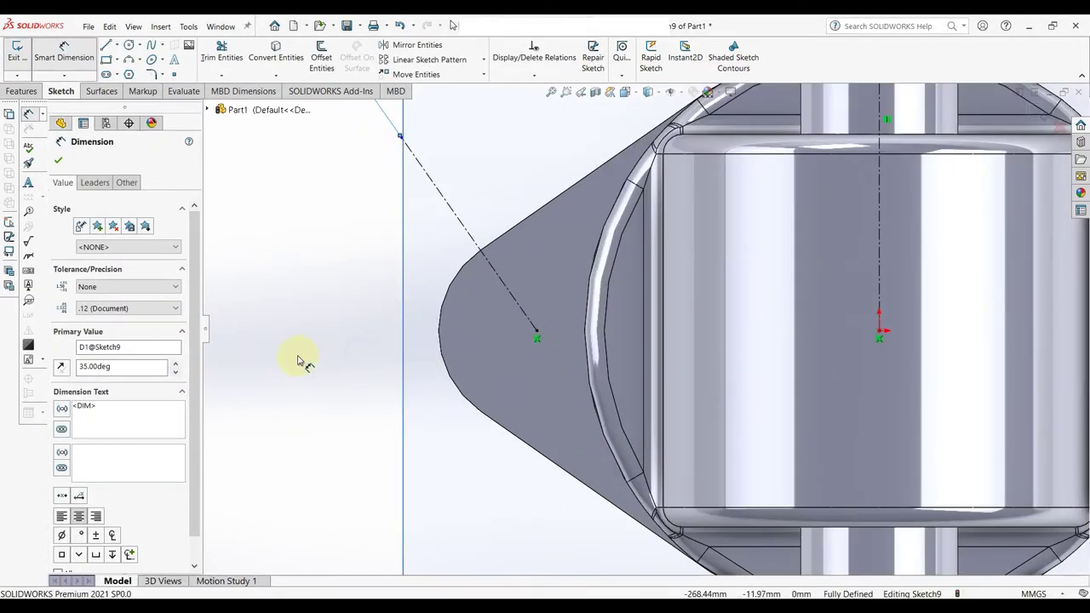
Draw a line from the lobe's rounded edge, dimensioned 18° to the construction line.
key(l)
click(439, 332)
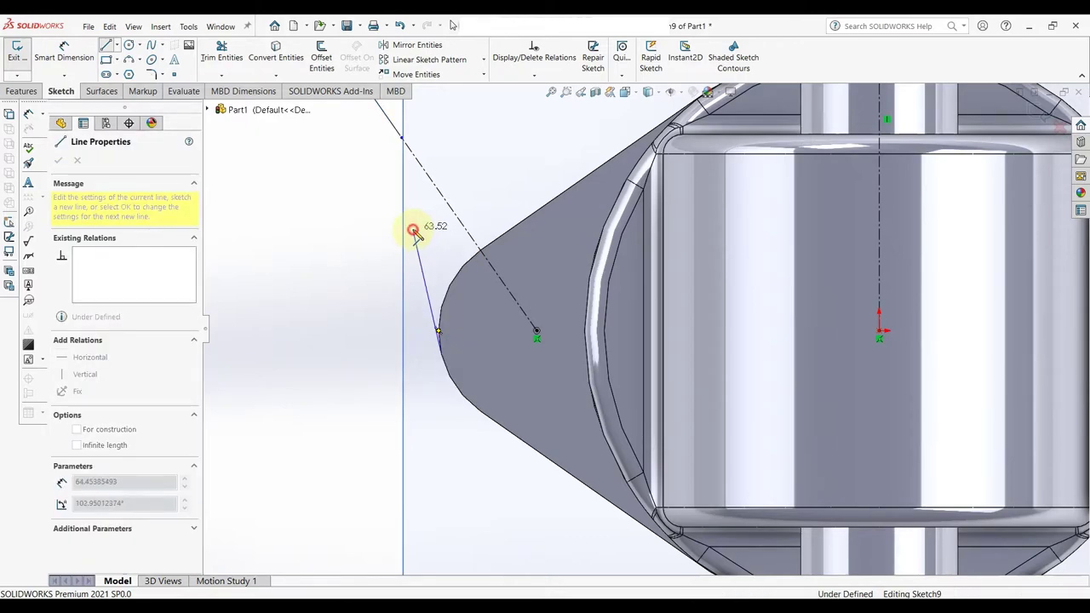
click(413, 229)
right_click(412, 230)
click(434, 236)
key(d)
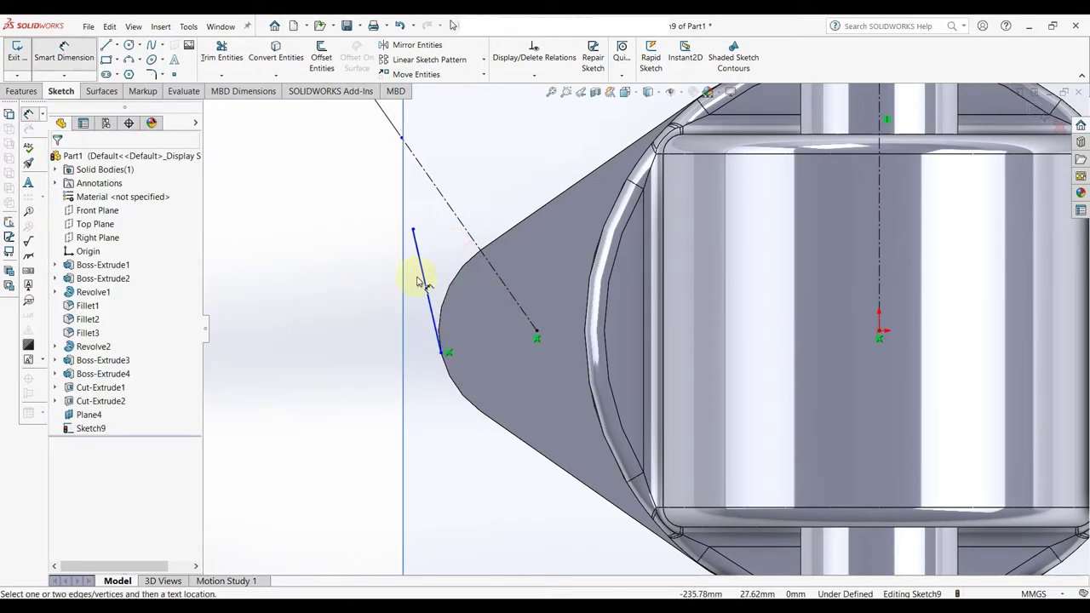
click(419, 280)
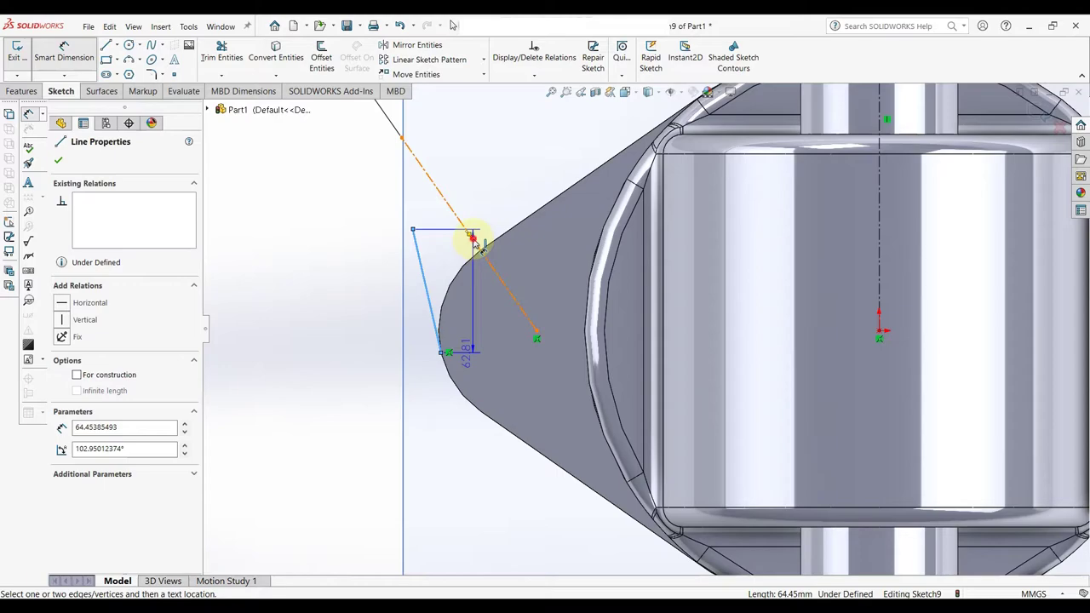
click(474, 243)
click(463, 281)
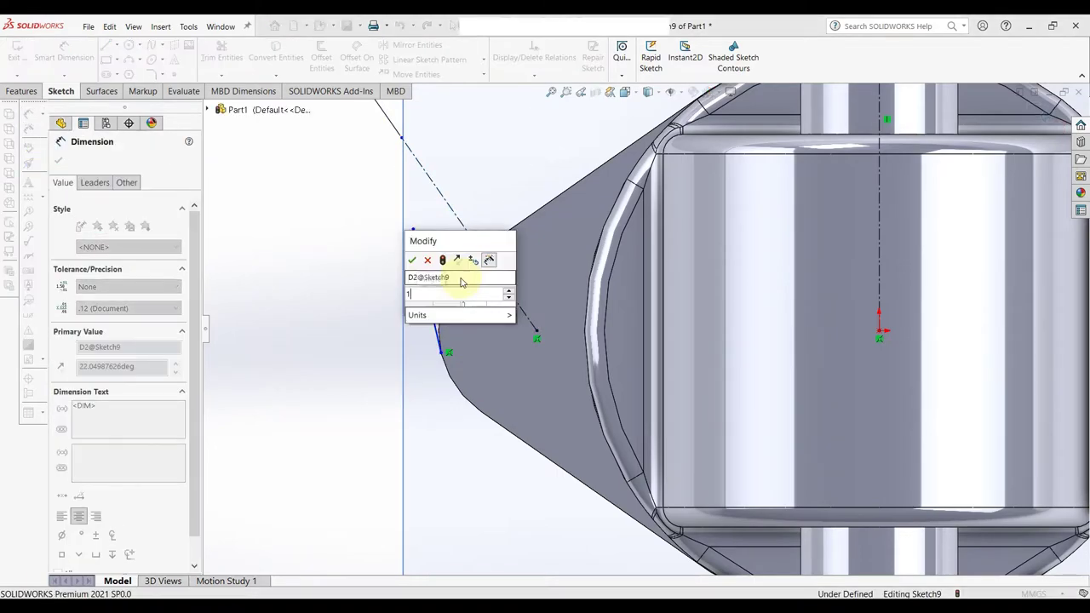
text(18)
key(Return)
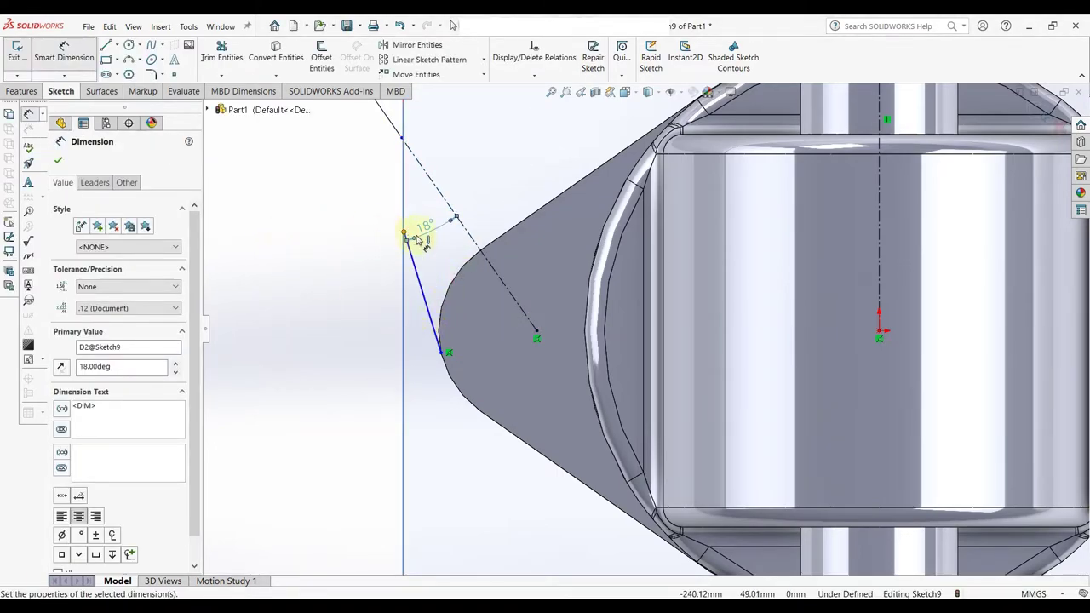
scroll(499, 271, up, 3)
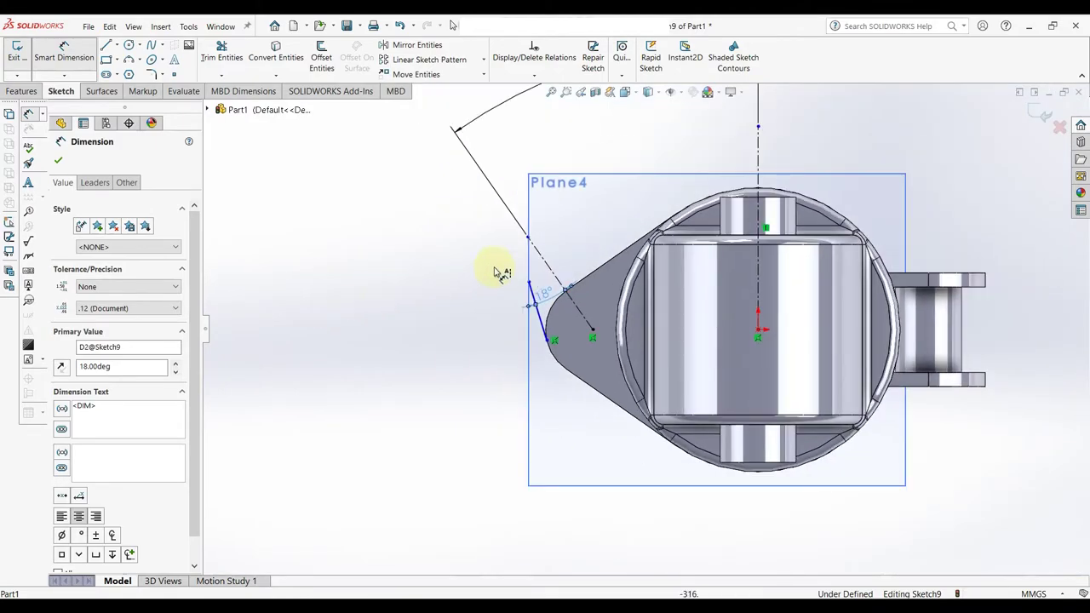
scroll(425, 316, down, 2)
right_drag(406, 292, 477, 292)
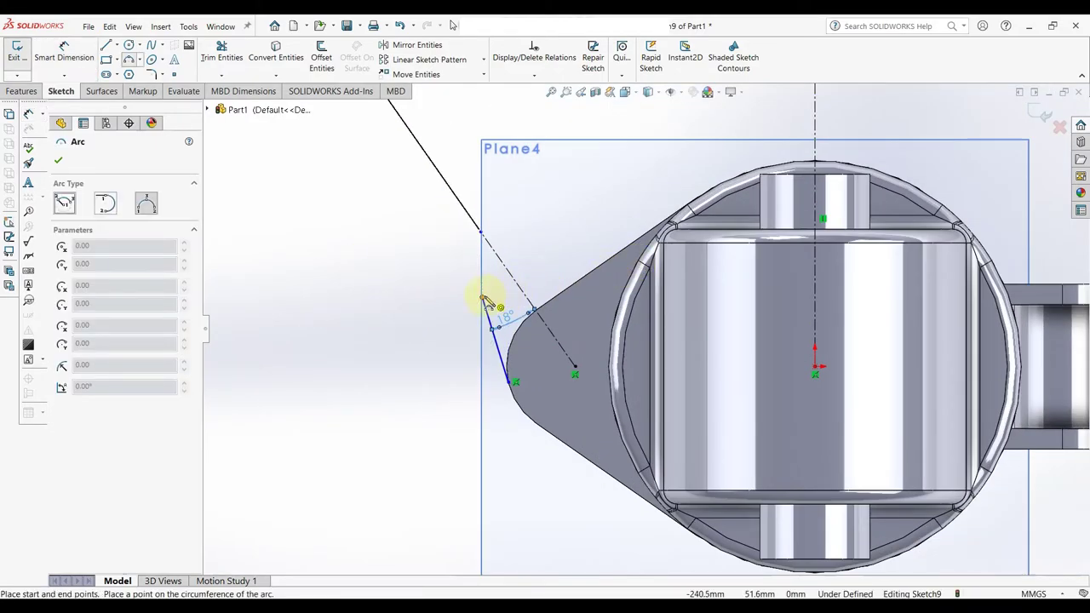
Draw a tangent arc from the line's end with its centre coincident on the construction line.
click(483, 297)
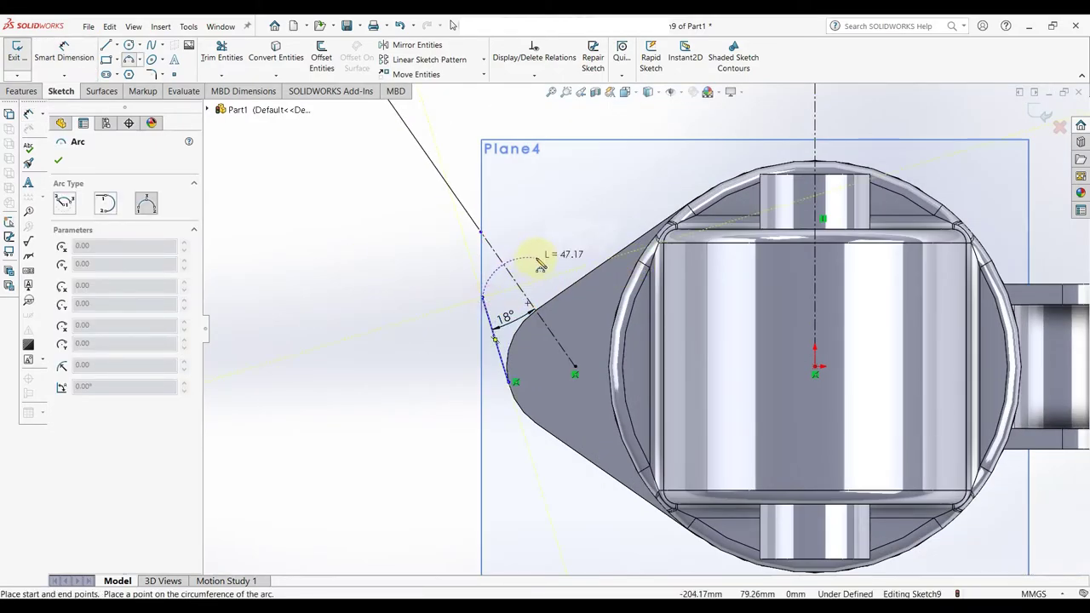
click(487, 247)
right_click(490, 248)
click(522, 267)
right_drag(418, 301, 428, 266)
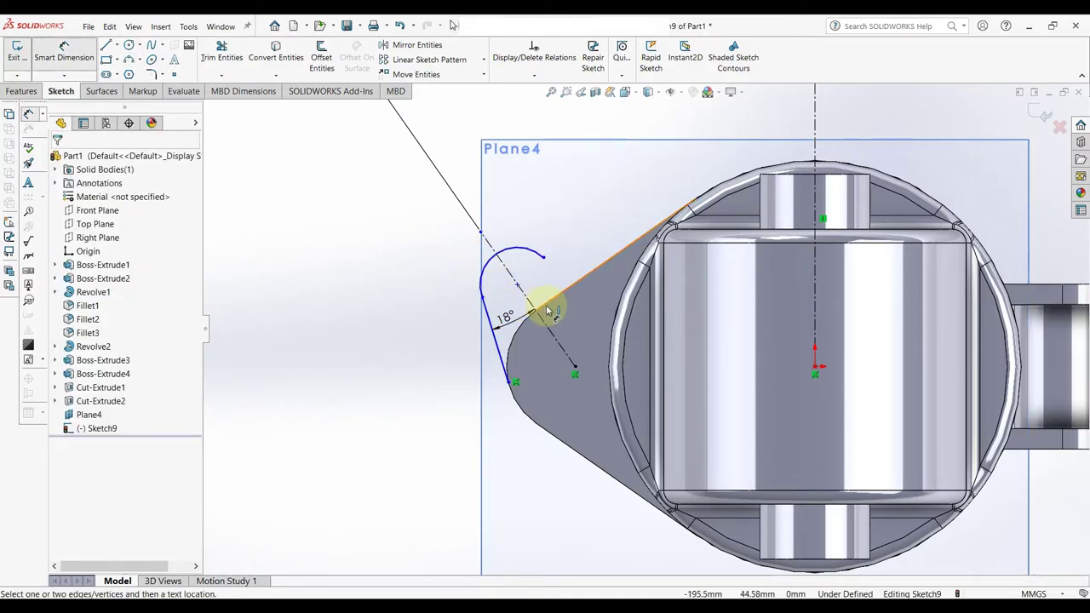
scroll(544, 305, down, 3)
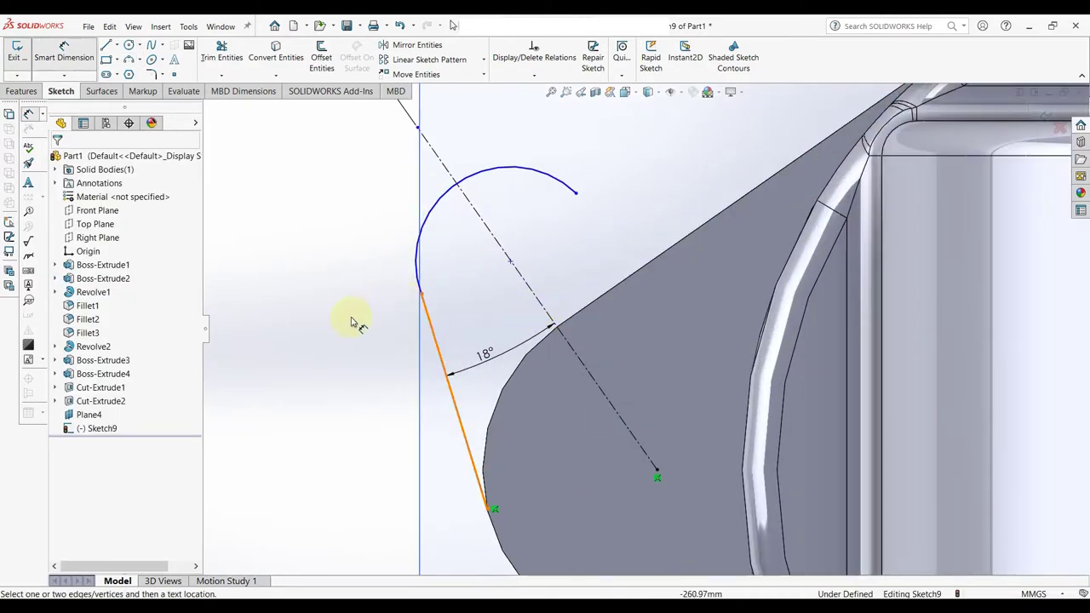
click(511, 263)
ctrl+click(528, 287)
click(563, 251)
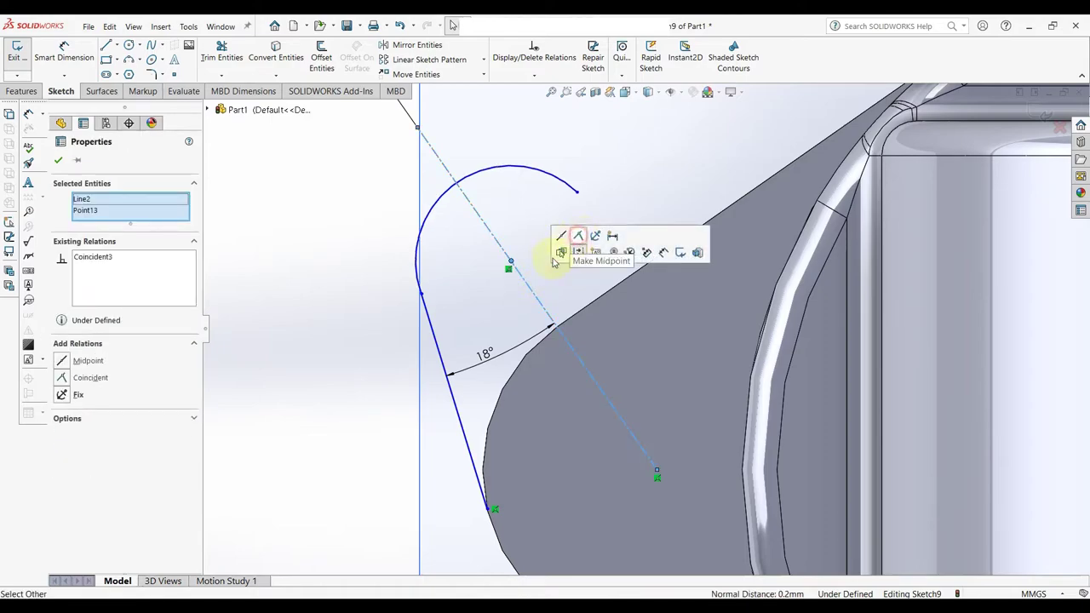
click(354, 341)
Dimension the arc centre 25 mm from the lobe edge and the arc radius to R25.
right_drag(354, 370, 355, 340)
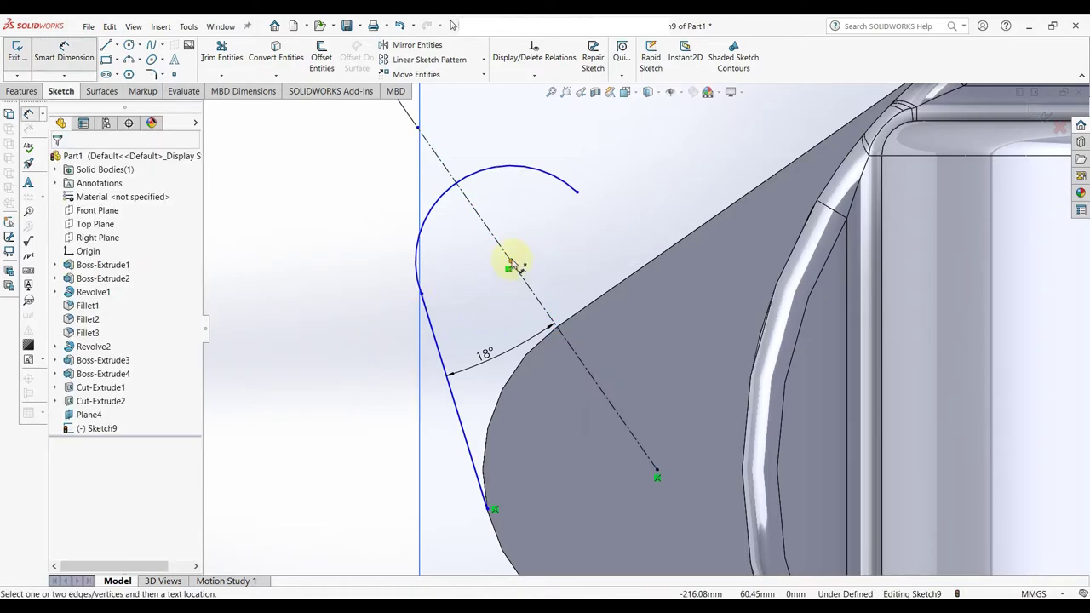
click(511, 262)
click(377, 400)
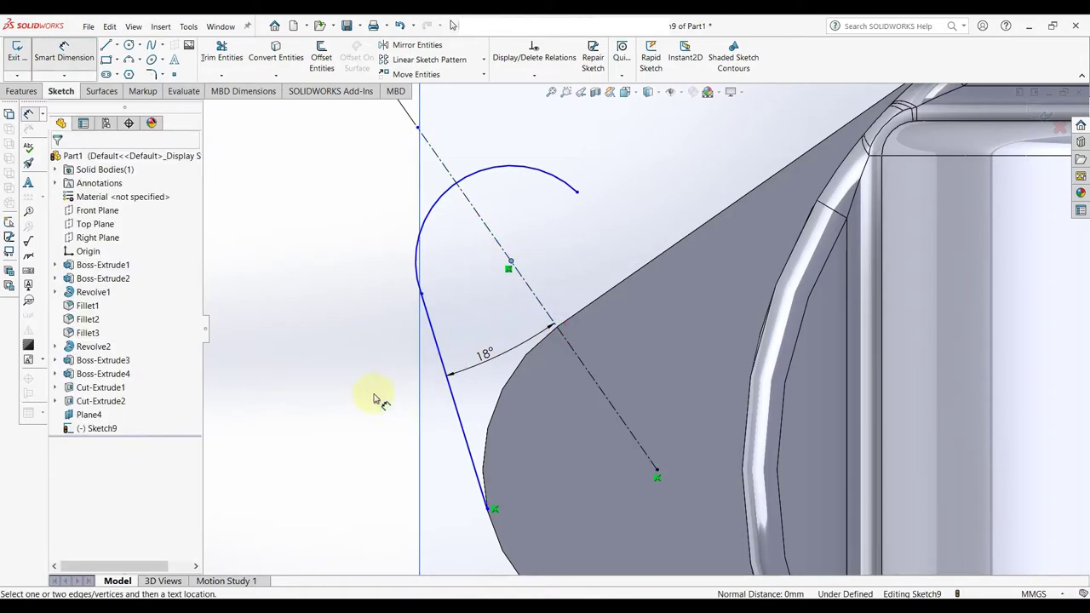
click(550, 329)
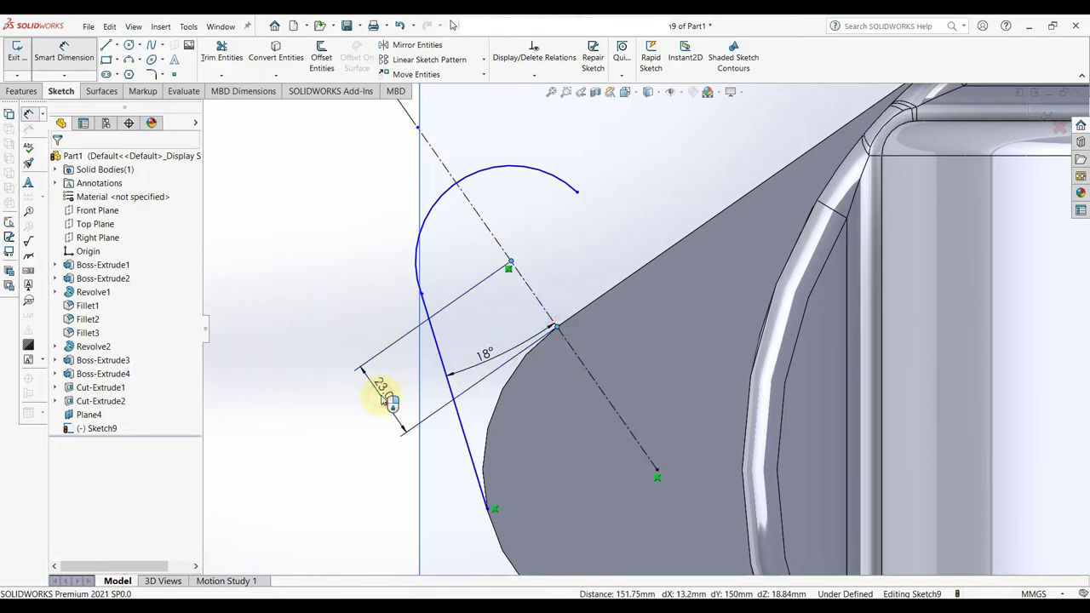
click(385, 400)
text(25)
key(Return)
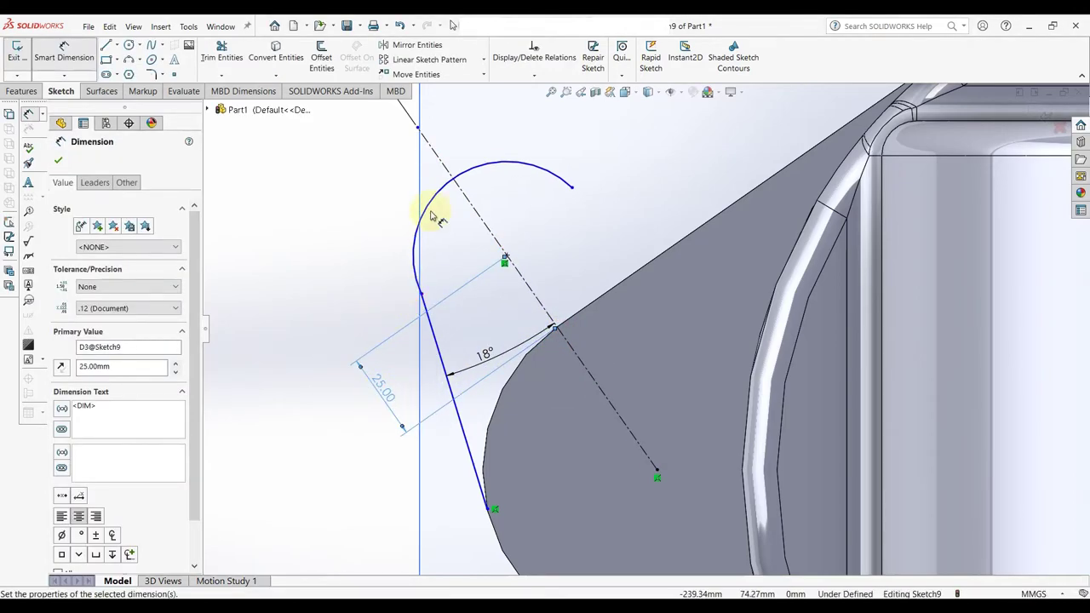
click(434, 211)
click(353, 208)
text(5)
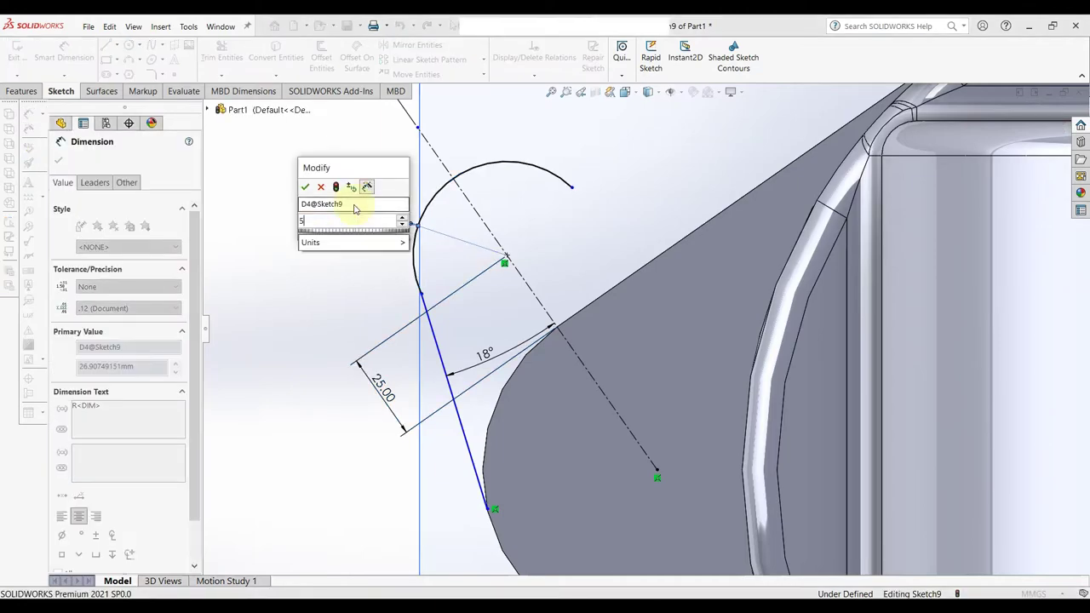
key(Return)
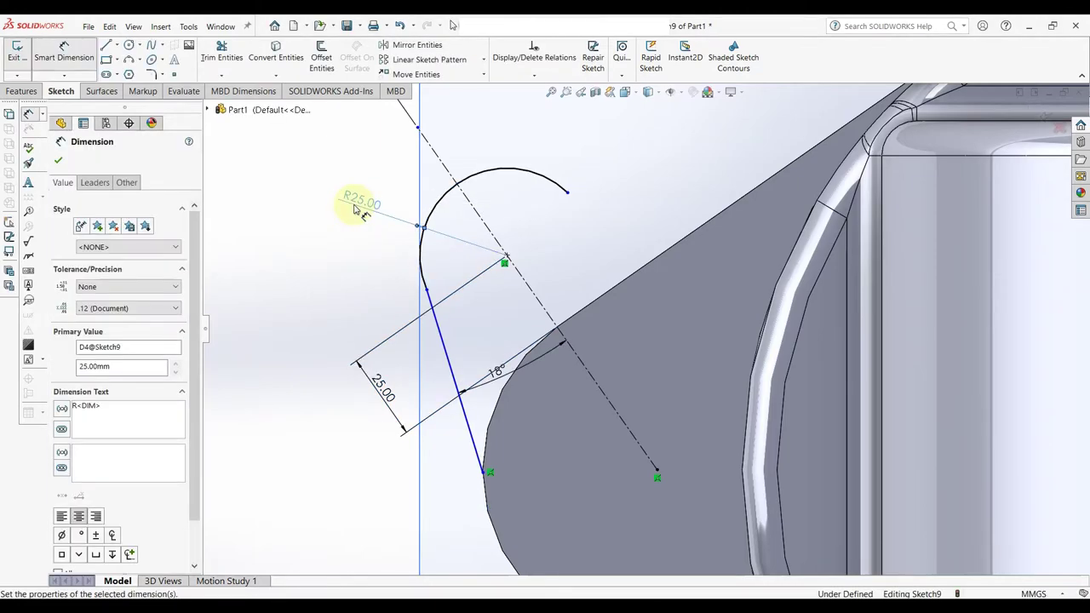
Make the arc tangent to the angled line.
right_drag(314, 350, 312, 287)
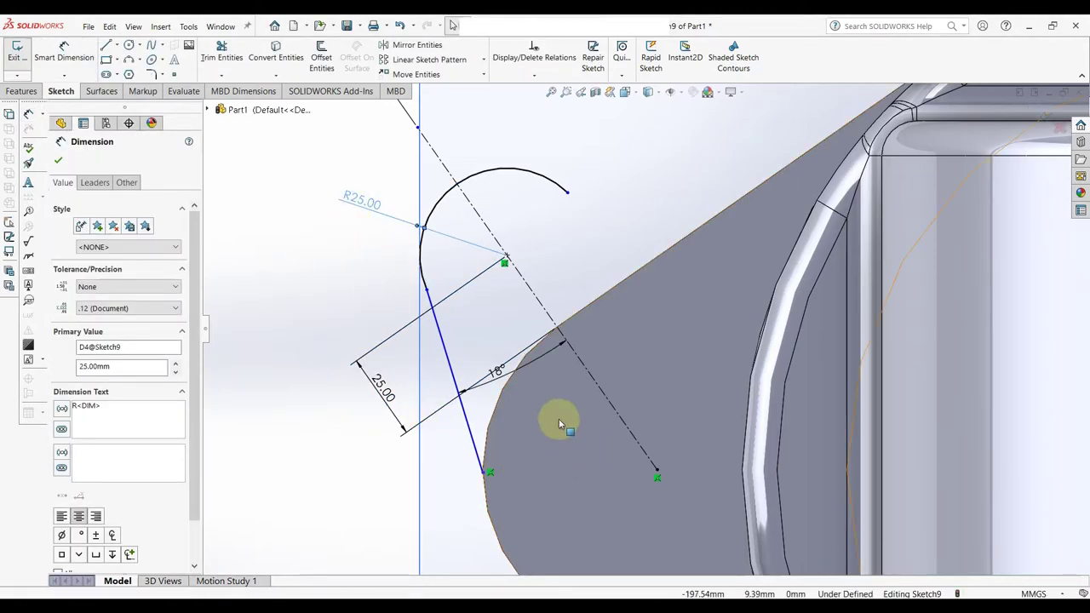
click(449, 354)
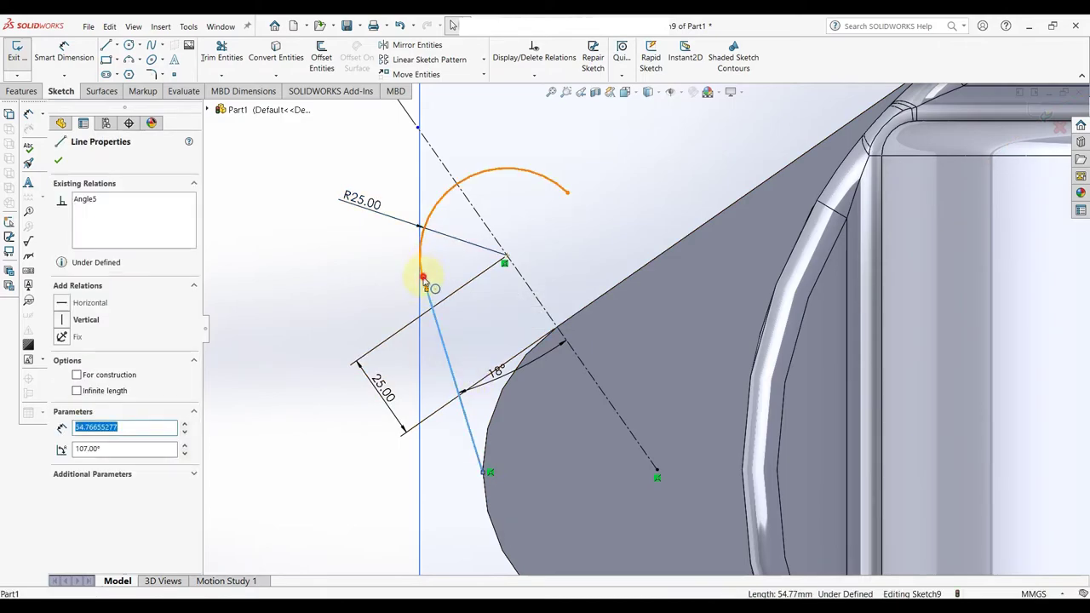
ctrl+click(422, 271)
click(455, 237)
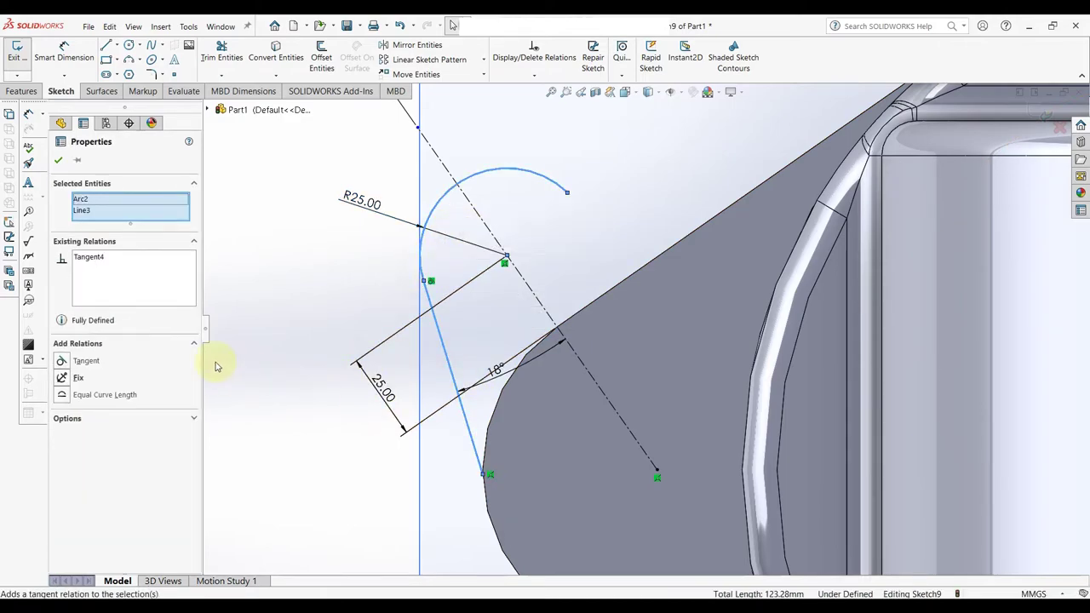
click(372, 288)
Convert the lobe's rounded edge and straight upper edge into the sketch.
click(280, 62)
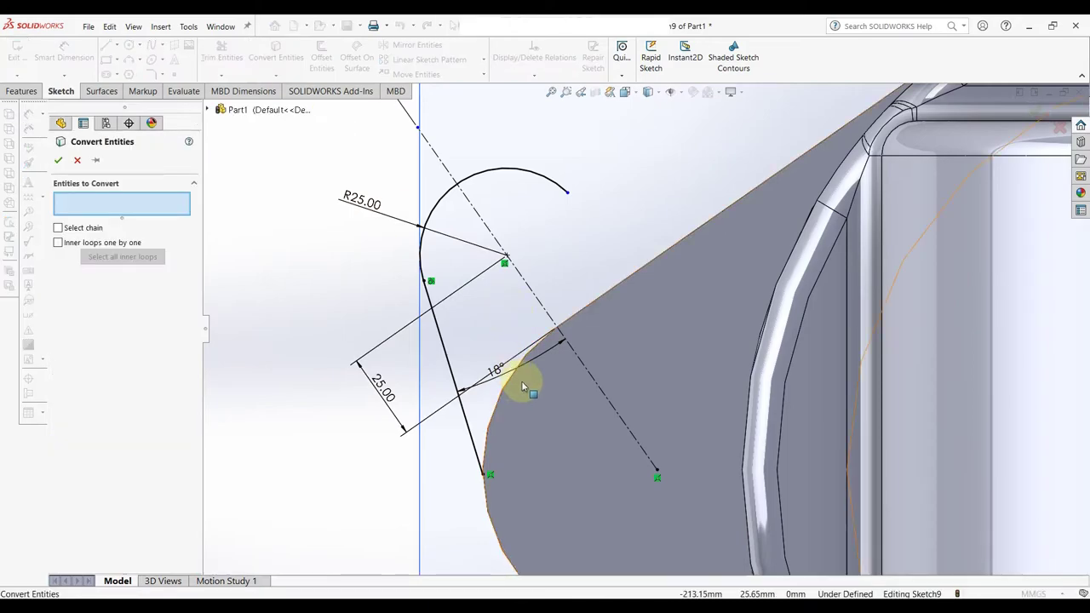
click(503, 388)
click(594, 306)
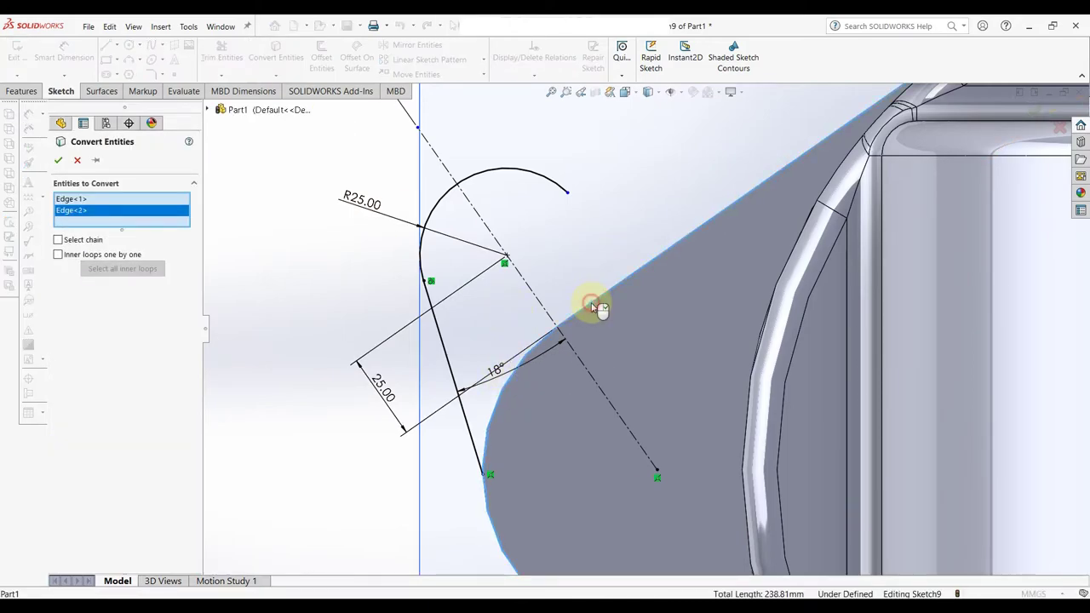
right_click(344, 298)
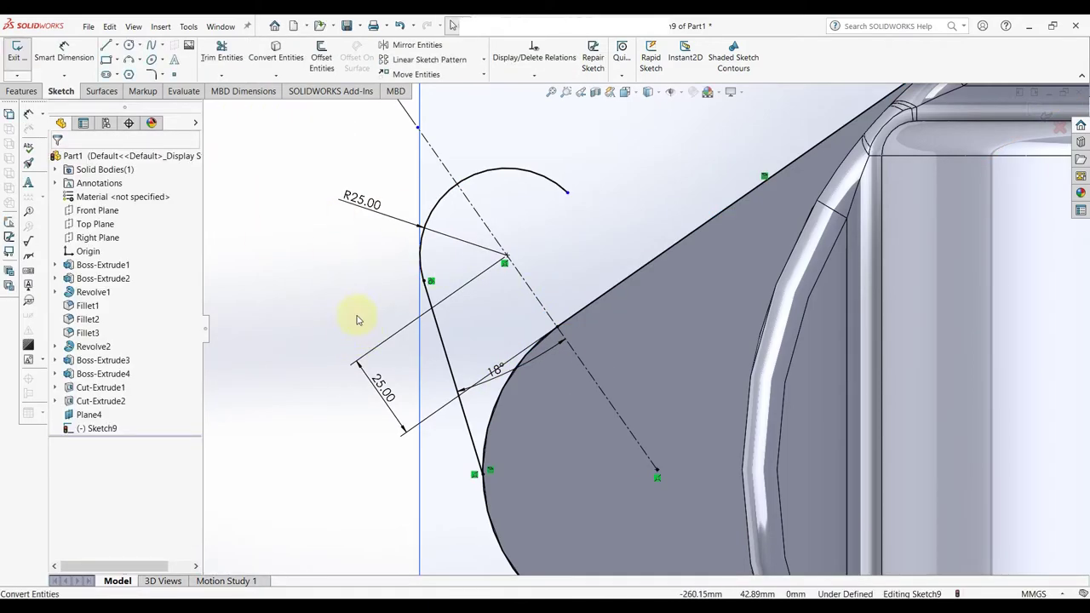
Draw a slanted line from the arc's open end to the lobe's upper edge.
right_drag(357, 320, 292, 316)
click(569, 194)
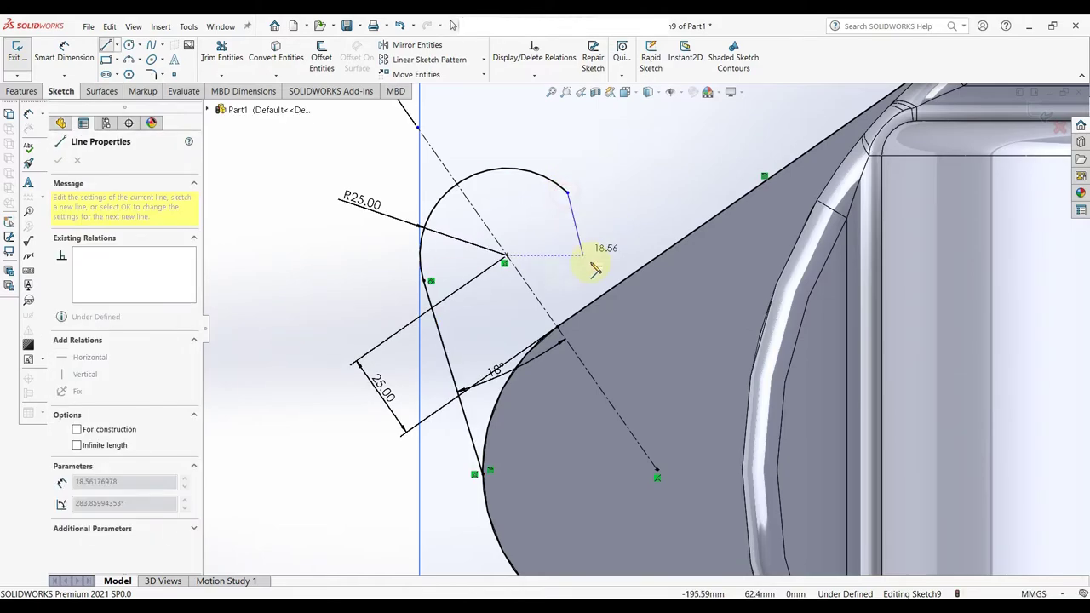
click(620, 280)
right_click(620, 280)
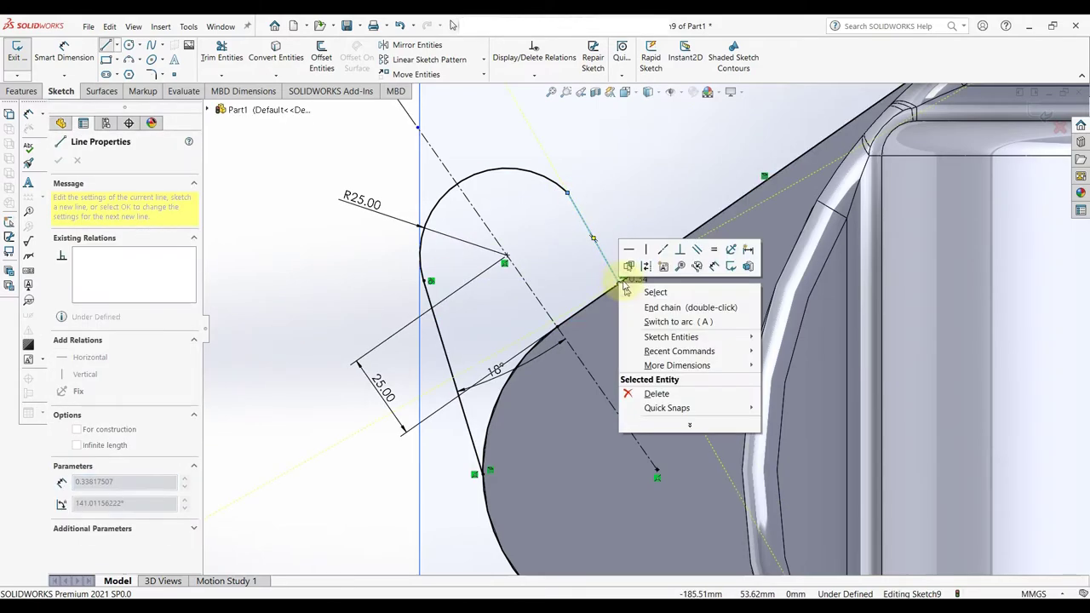
click(634, 287)
click(605, 254)
ctrl+click(647, 260)
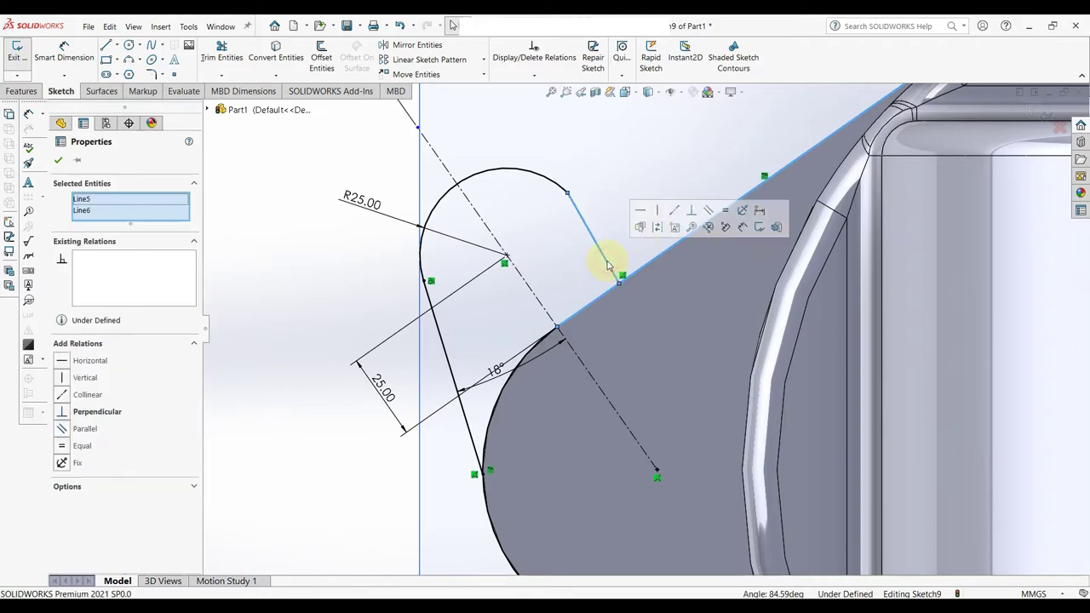
click(639, 224)
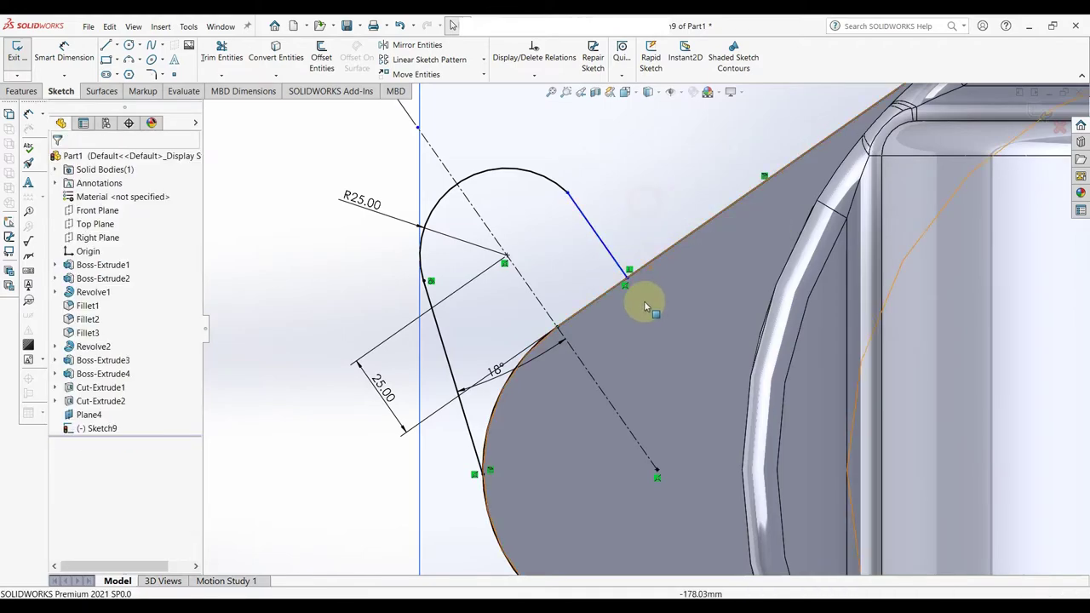
scroll(643, 300, up, 5)
Trim away the unwanted sketch segment with Trim Entities.
click(221, 51)
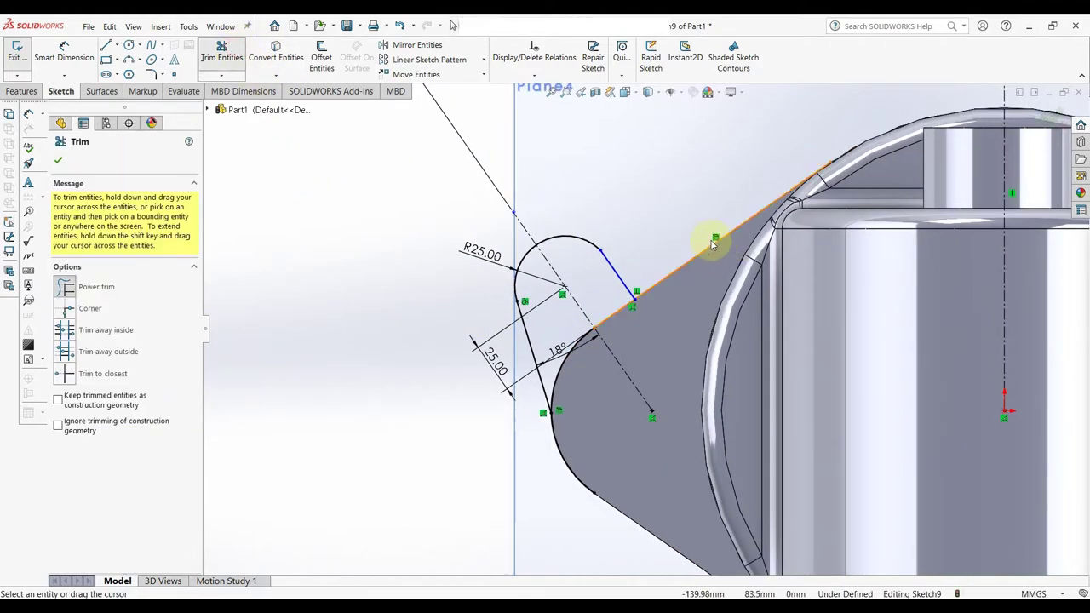
drag(528, 480, 607, 448)
scroll(735, 370, down, 3)
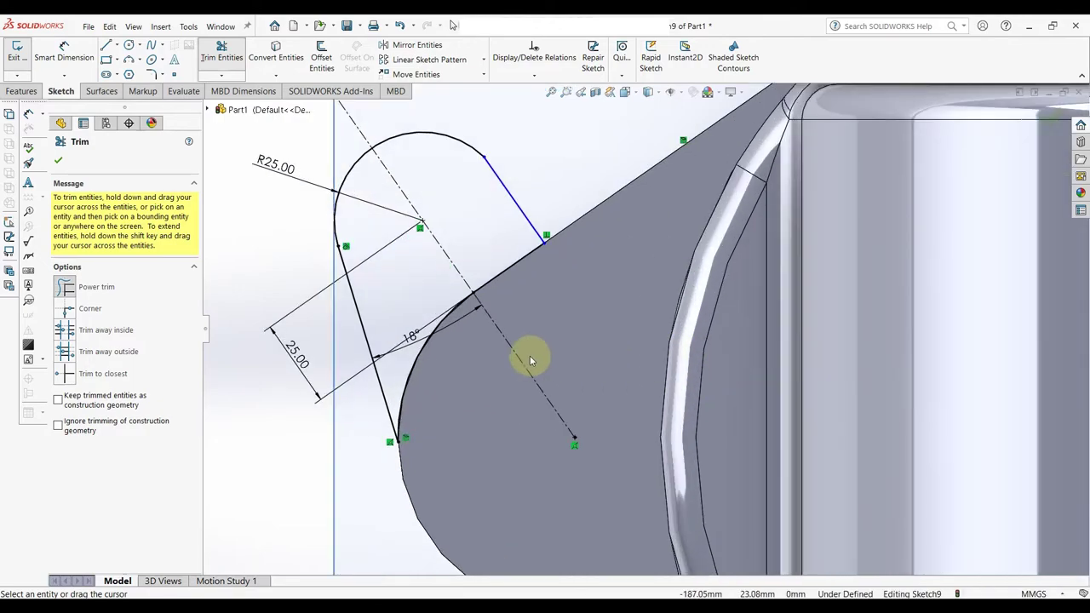
scroll(530, 357, up, 2)
click(59, 161)
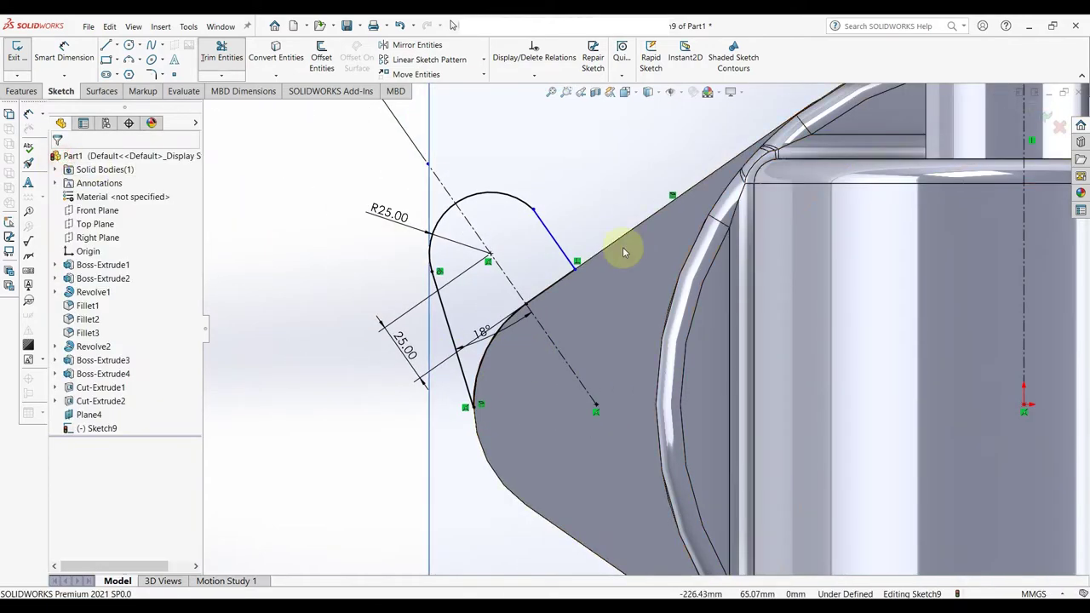
Make the slanted line tangent to the top arc so the sketch is fully defined.
click(551, 231)
ctrl+click(524, 205)
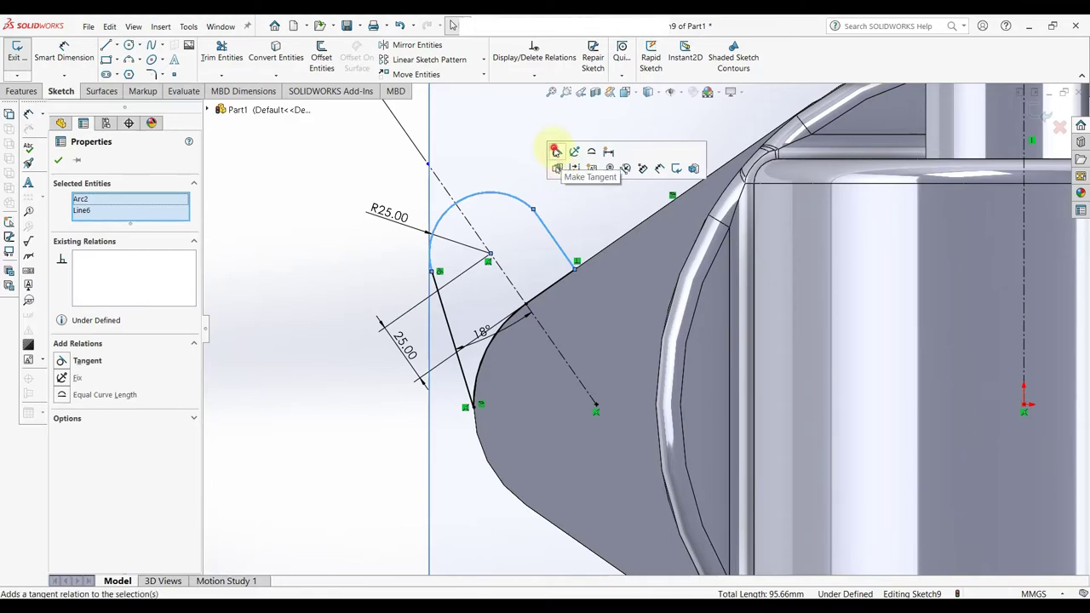
click(553, 163)
click(370, 288)
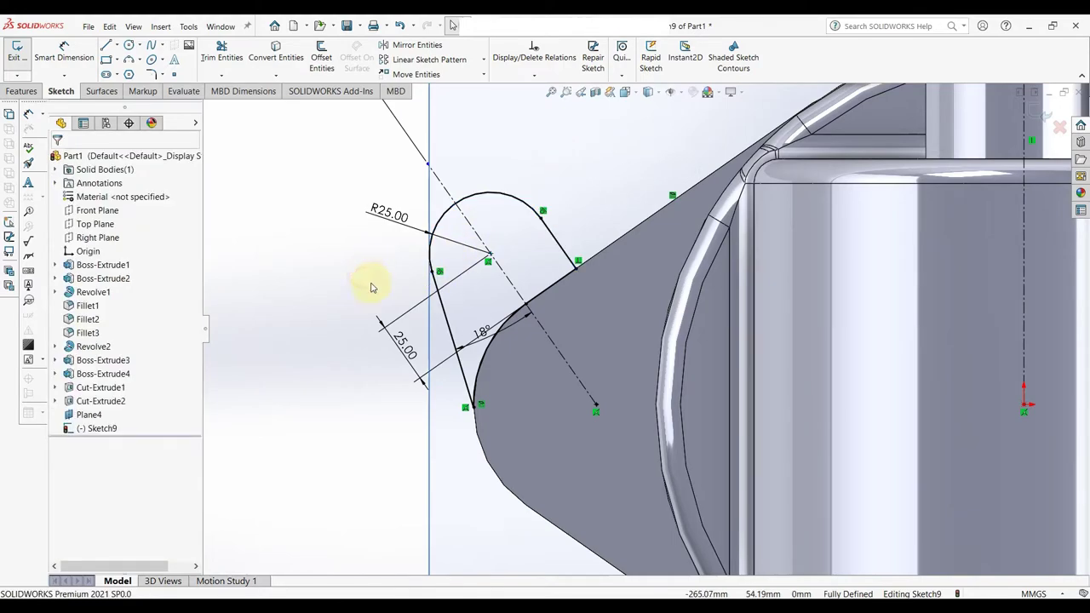
click(20, 91)
Extrude the bracket-arm sketch Mid Plane to 140 mm as Boss-Extrude5.
click(23, 53)
click(118, 239)
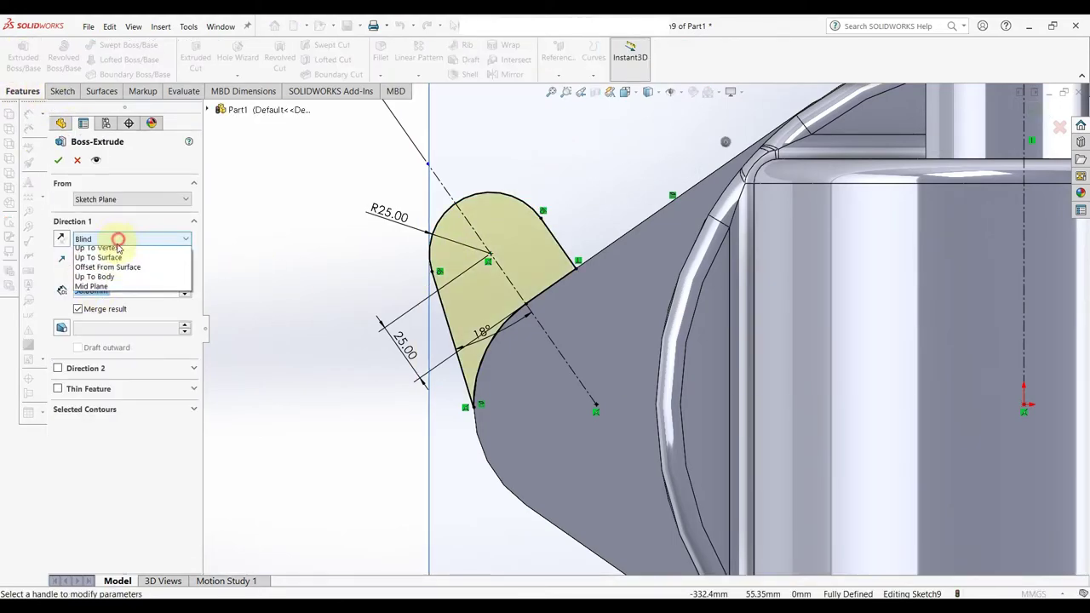
click(91, 306)
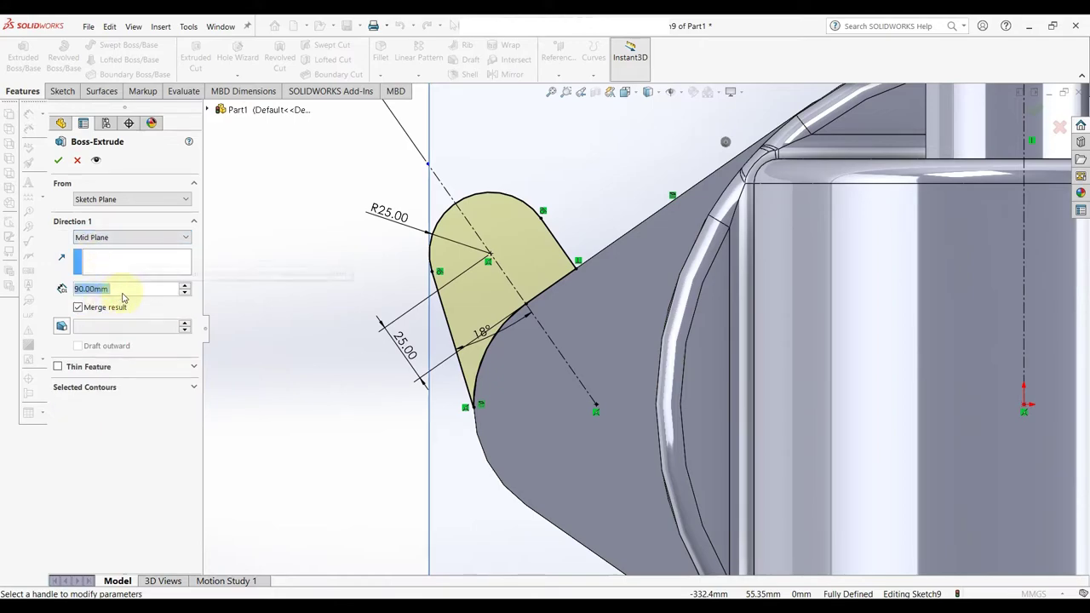
text(140)
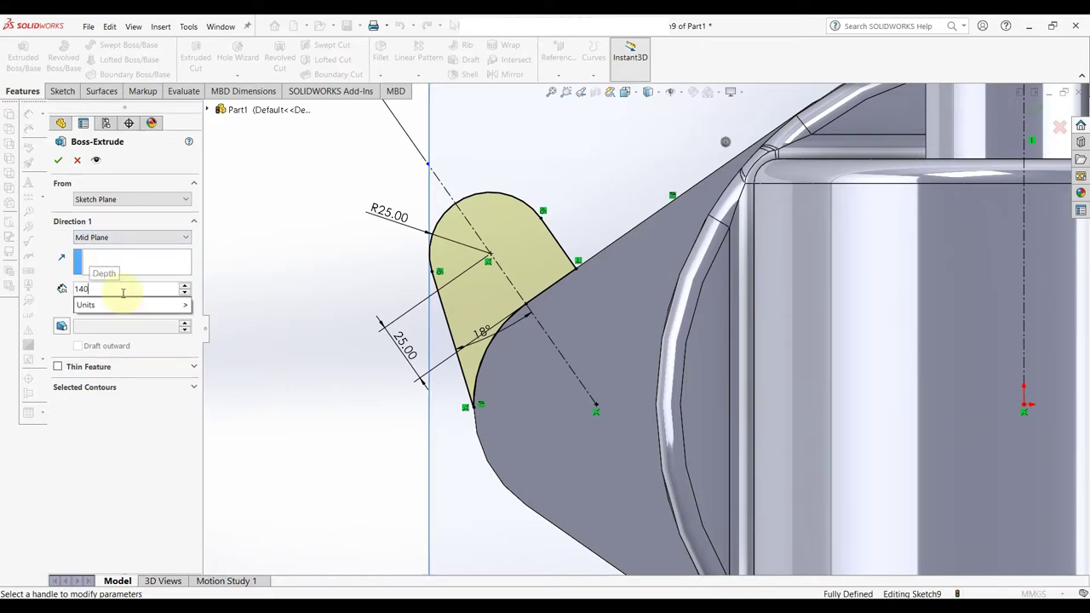
key(Return)
key(f)
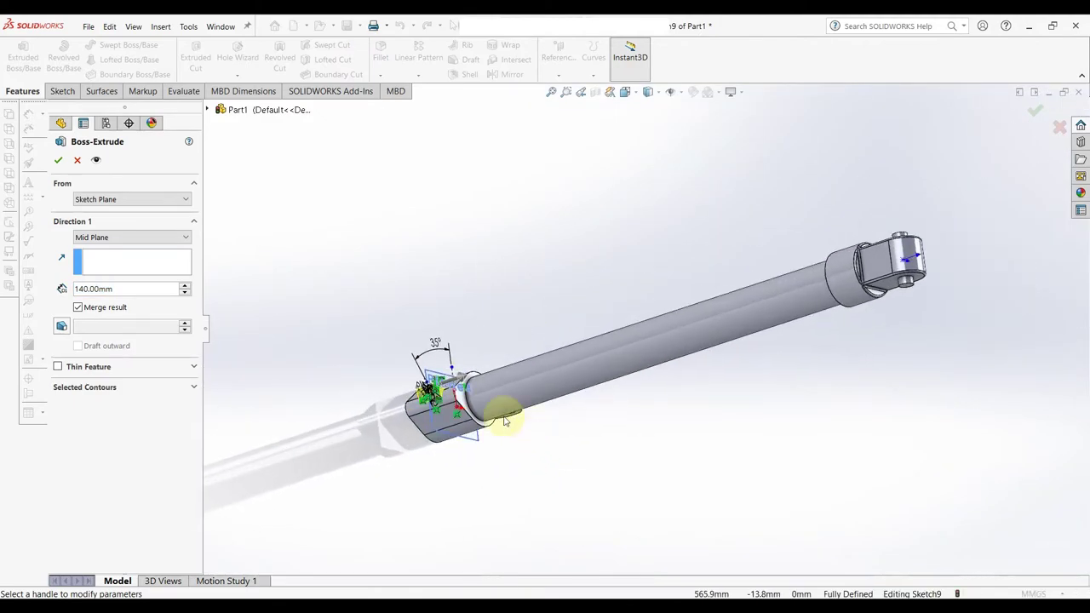
scroll(477, 383, down, 5)
click(60, 160)
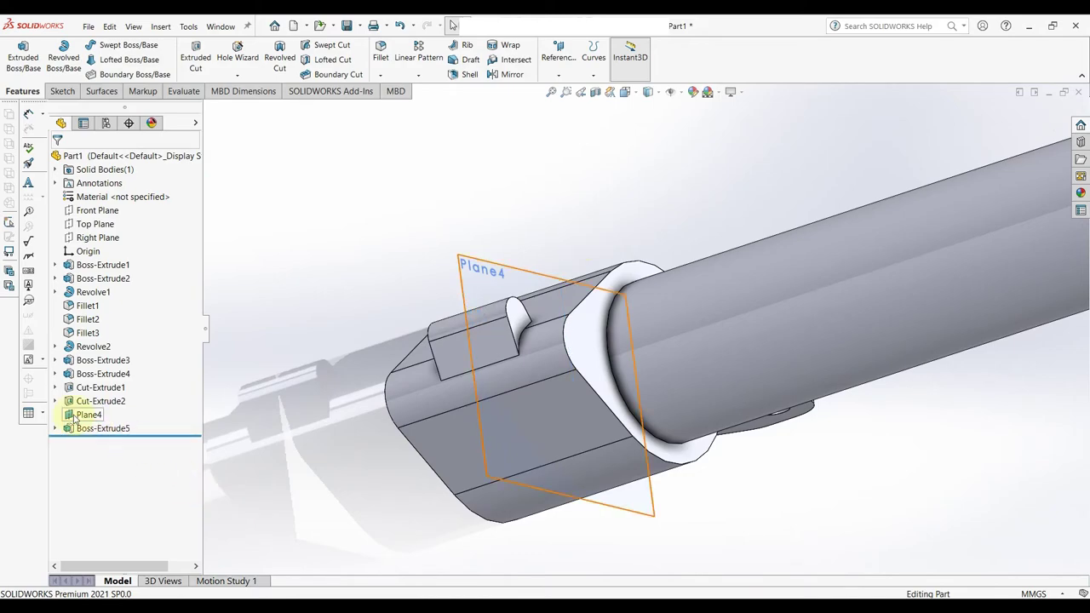
Start a new sketch on Plane4 and view it face-on.
click(75, 415)
click(87, 383)
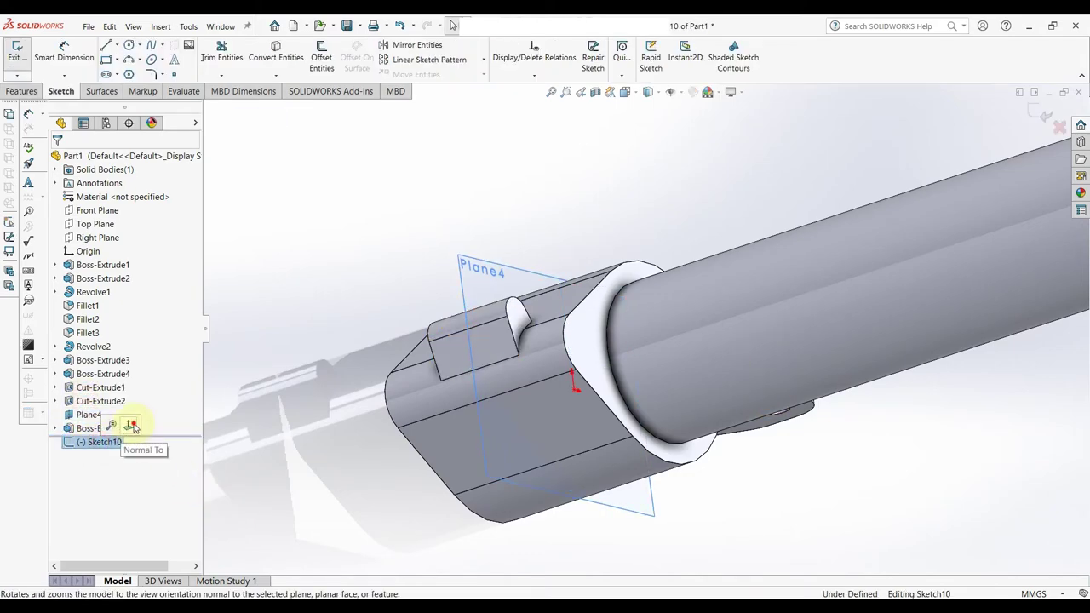
click(132, 426)
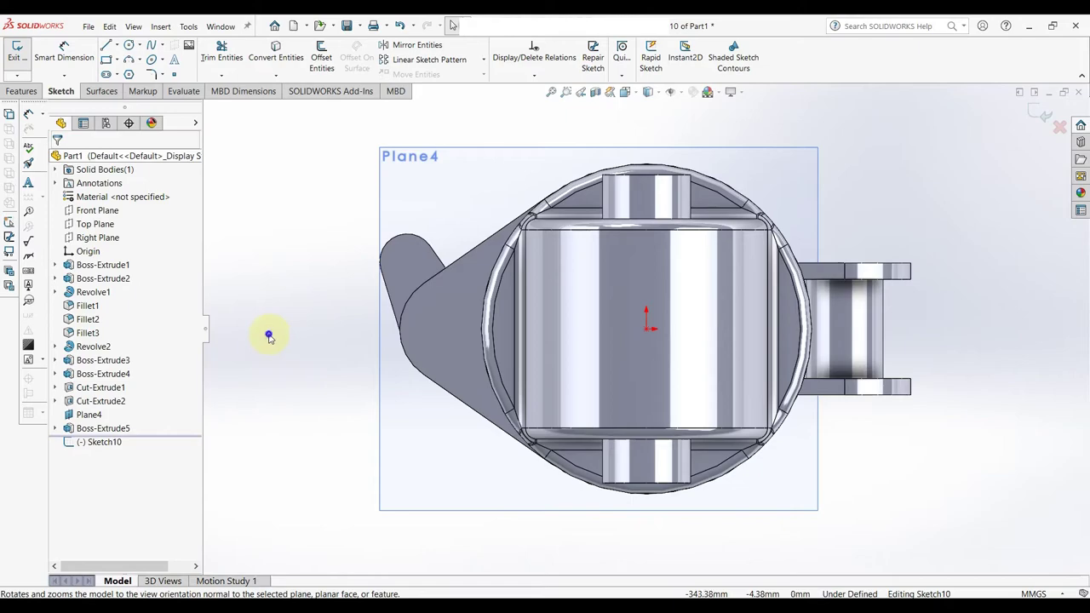
right_drag(268, 337, 316, 341)
scroll(418, 243, down, 2)
scroll(422, 251, down, 2)
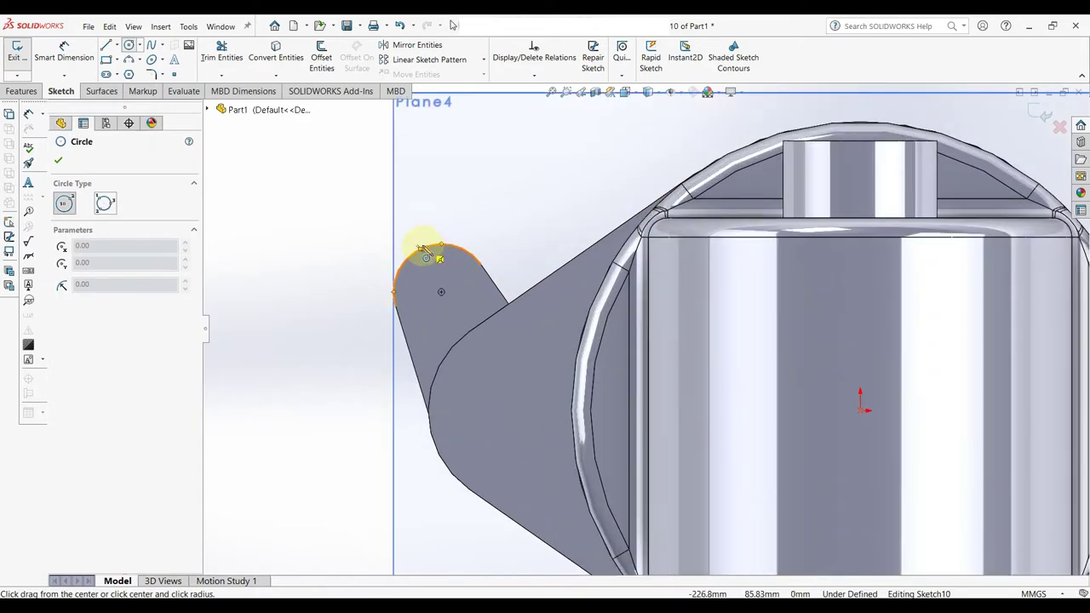
Draw a circle at the lobe's arc centre and dimension it to Ø20 mm.
click(441, 292)
click(451, 280)
right_click(475, 279)
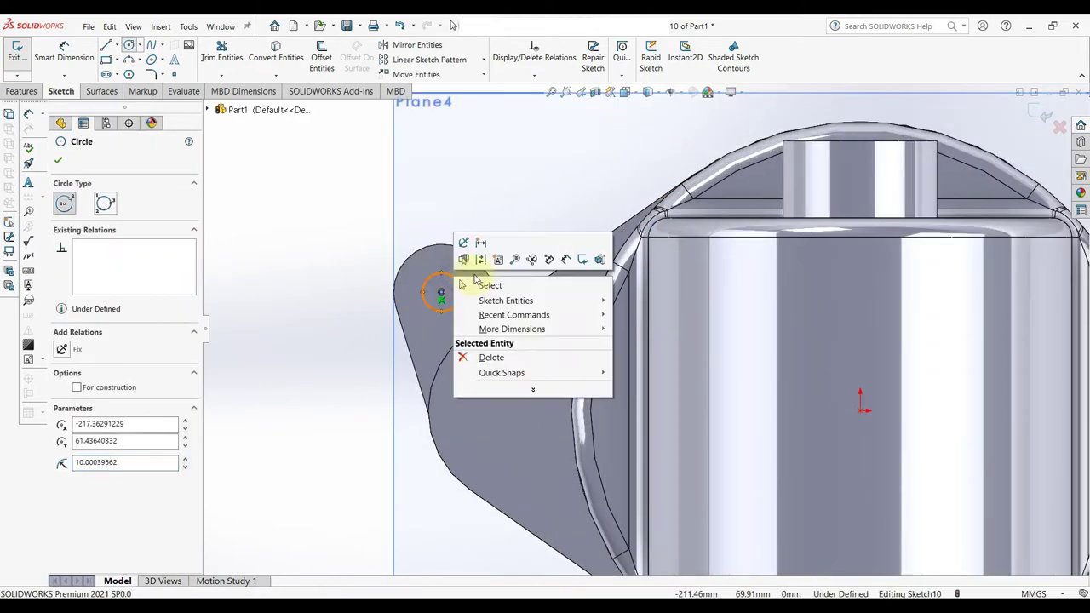
click(476, 283)
right_drag(280, 352, 292, 267)
click(412, 281)
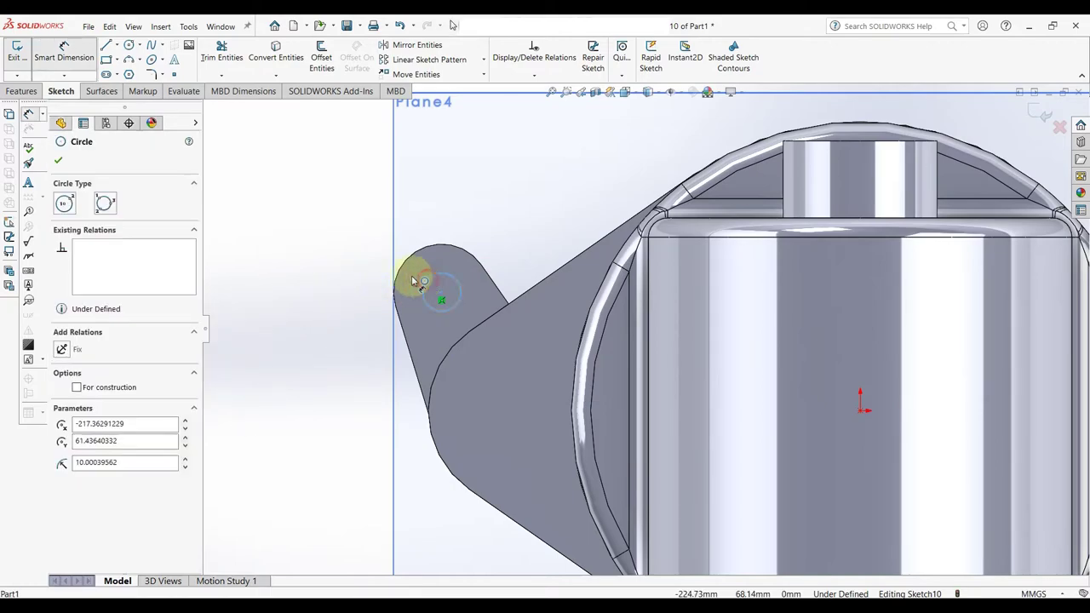
click(314, 258)
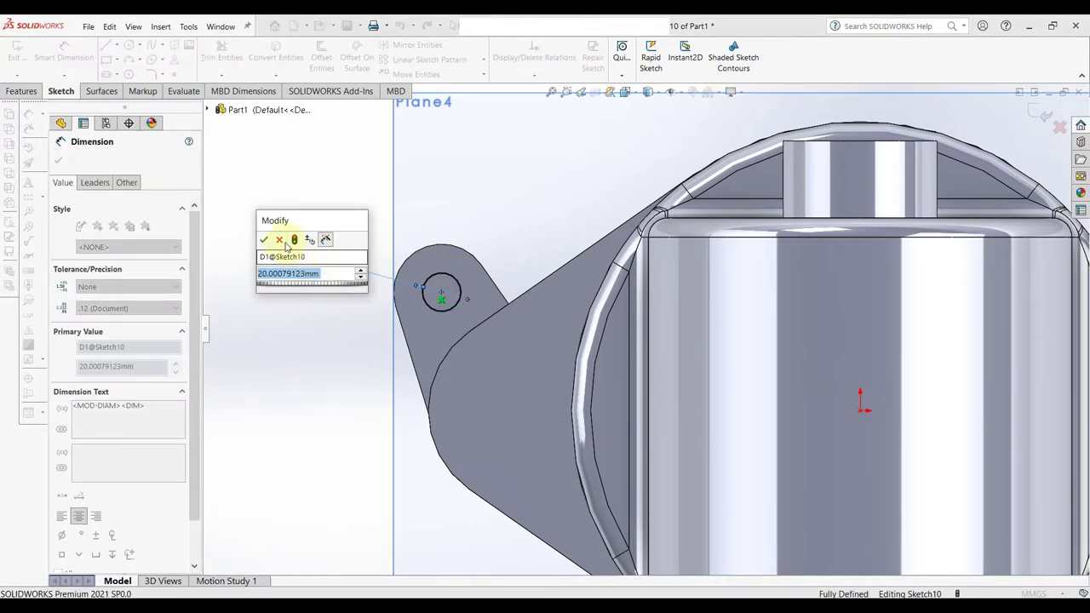
text(20)
key(Return)
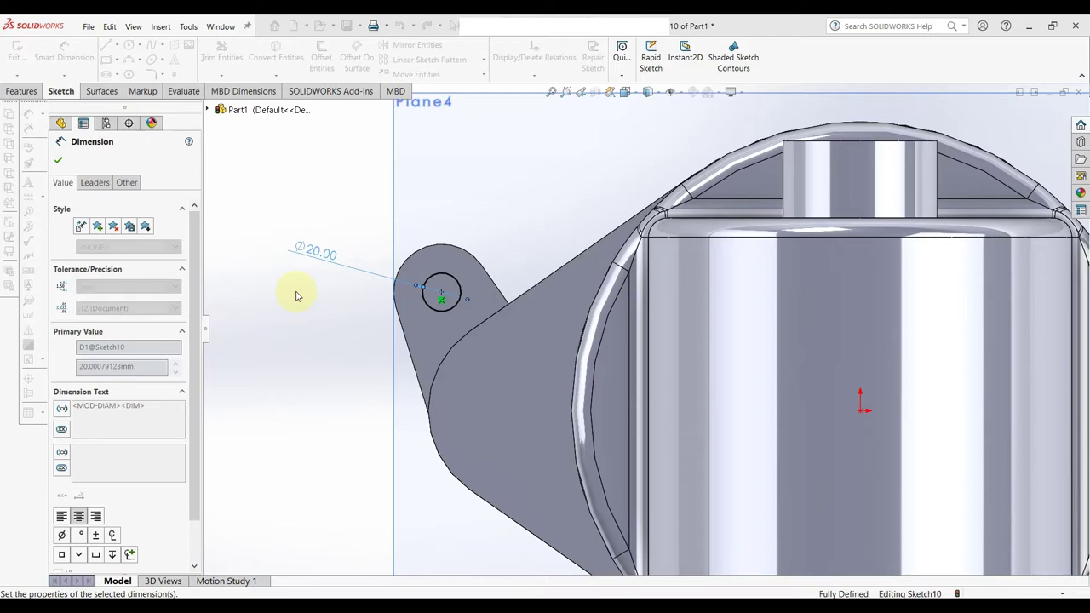
click(57, 163)
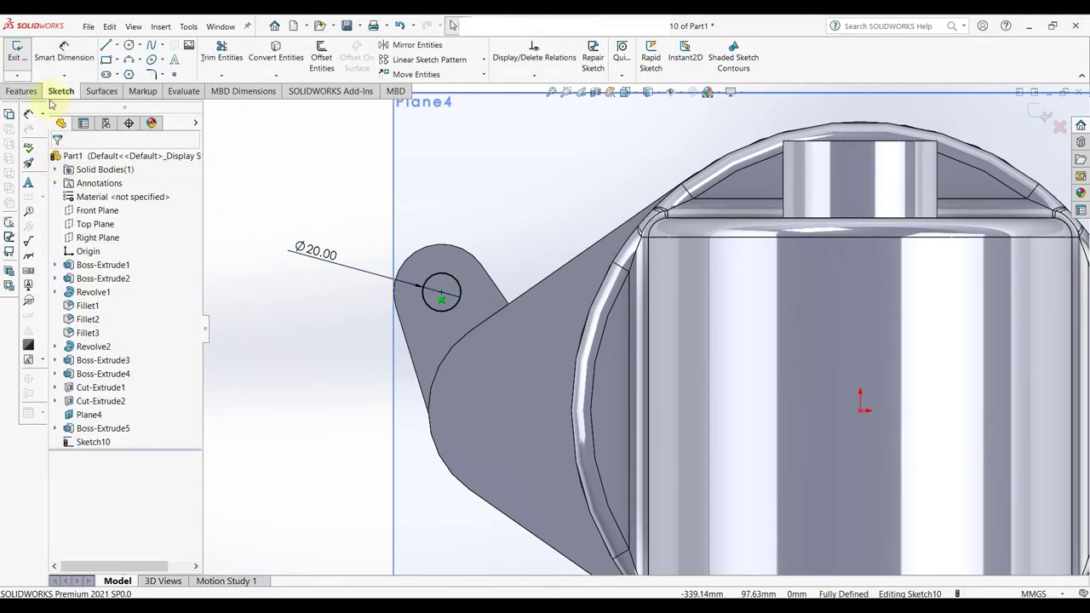
click(21, 91)
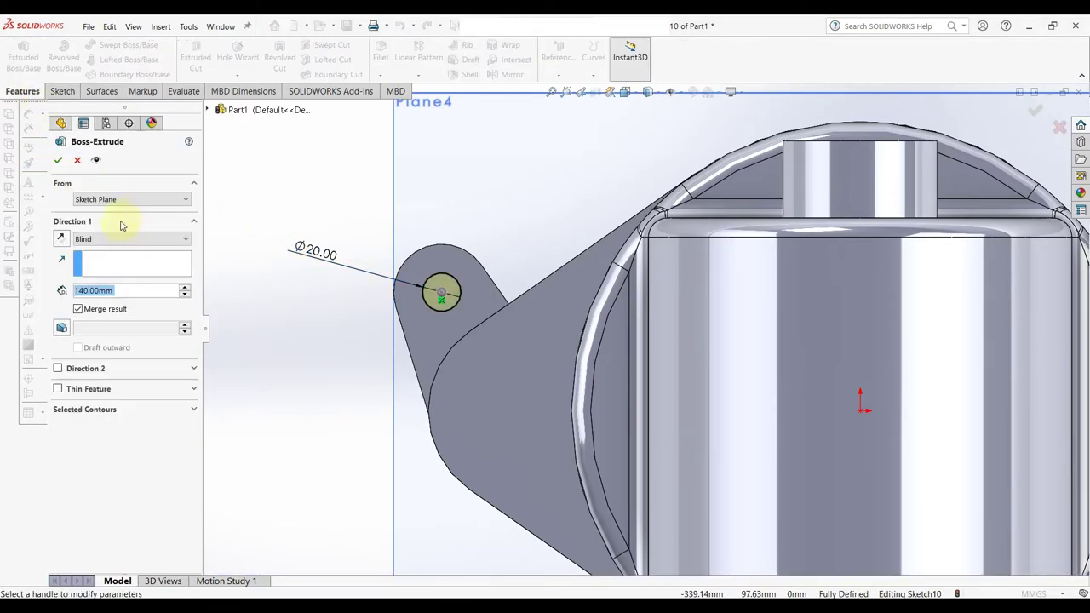
Extrude the Ø20 circle Mid Plane 160 mm into a pin through the lobe.
click(129, 237)
click(110, 310)
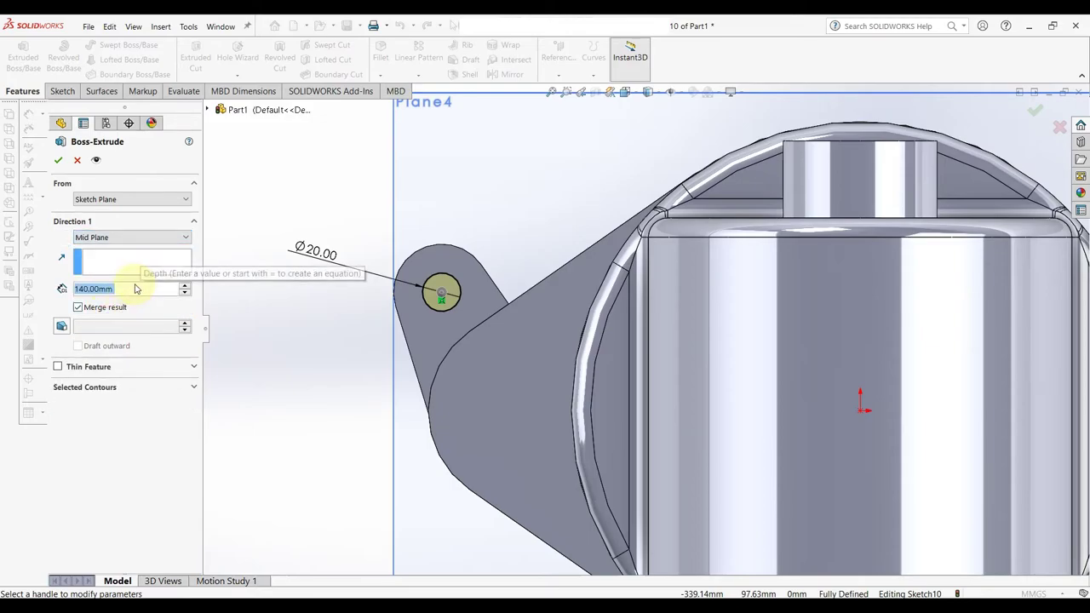
text(160)
key(Return)
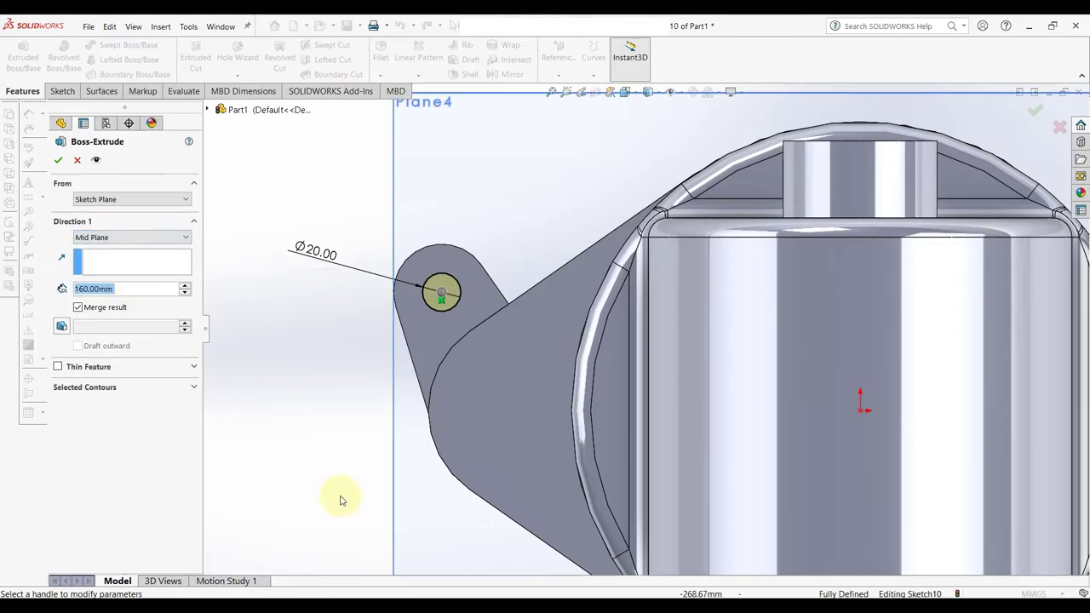
mouse_move(340, 500)
middle_down()
mouse_move(360, 433)
mouse_move(346, 448)
mouse_move(106, 337)
middle_up()
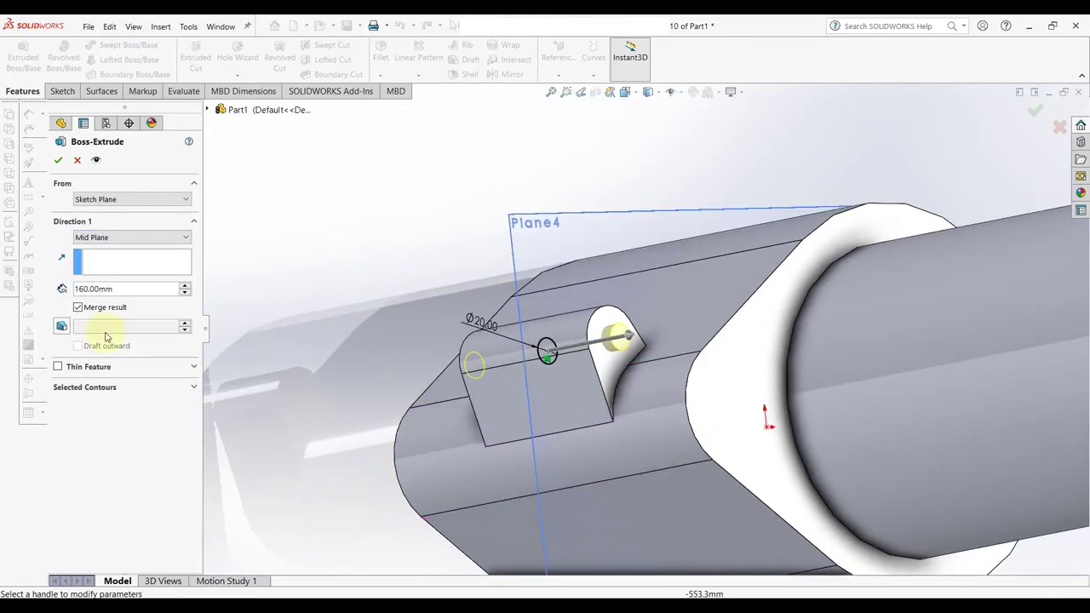
click(58, 160)
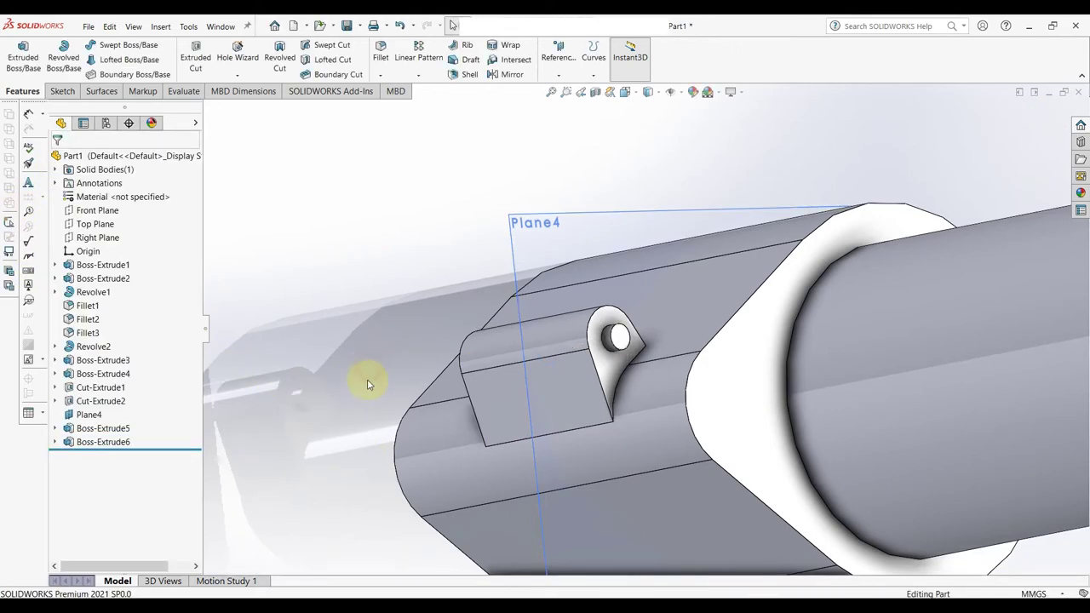
scroll(388, 394, up, 2)
scroll(388, 393, up, 1)
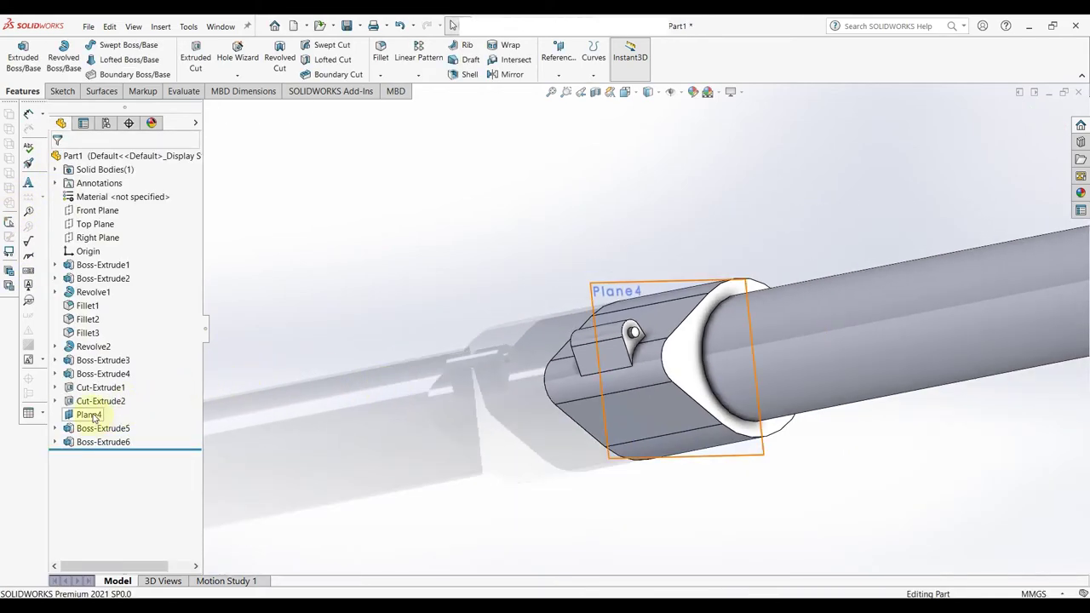
Open Sketch11 on Plane4 viewed Normal To, cancelling Convert Entities.
click(94, 417)
click(105, 395)
click(103, 456)
key(ctrl+8)
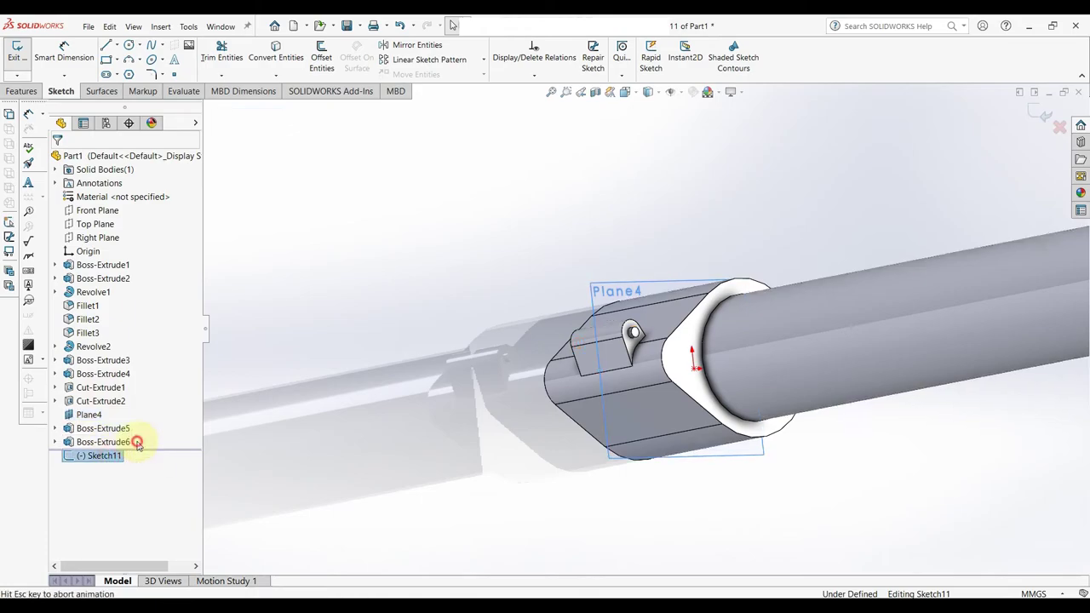
scroll(655, 334, down, 2)
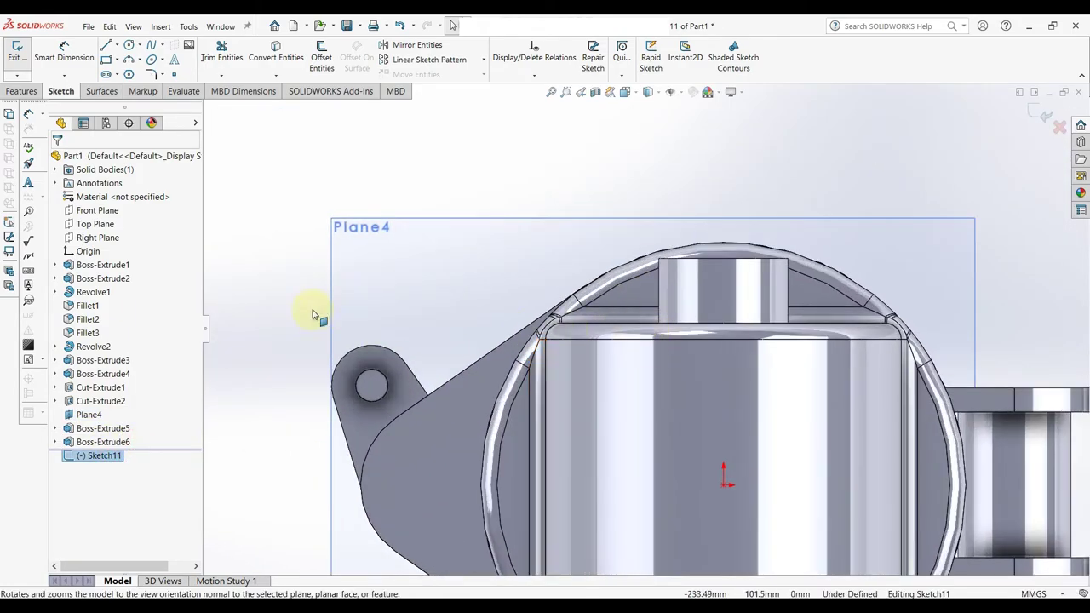
click(275, 62)
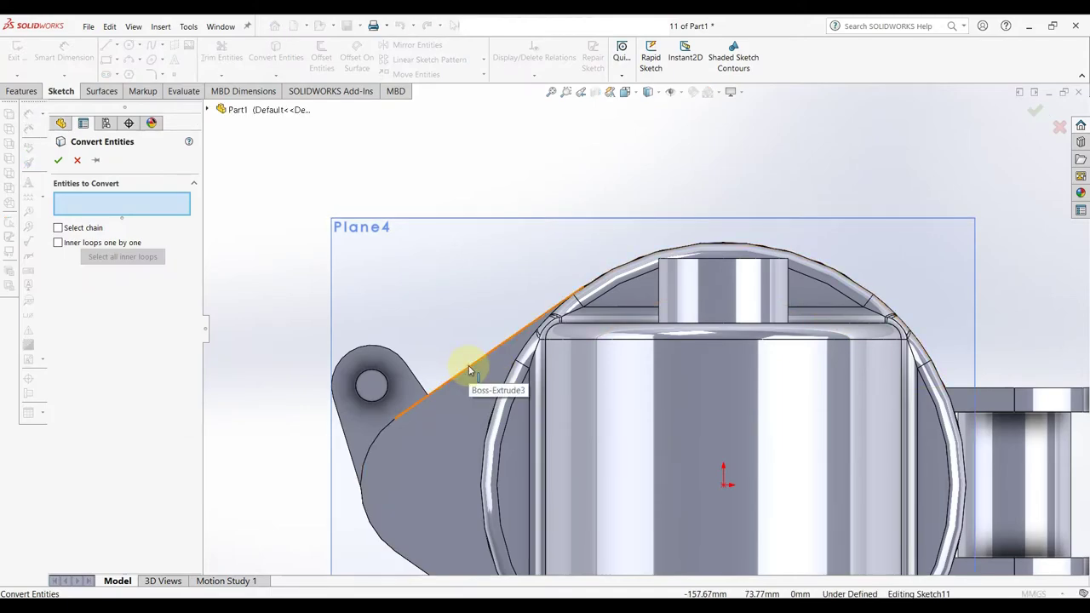
click(75, 161)
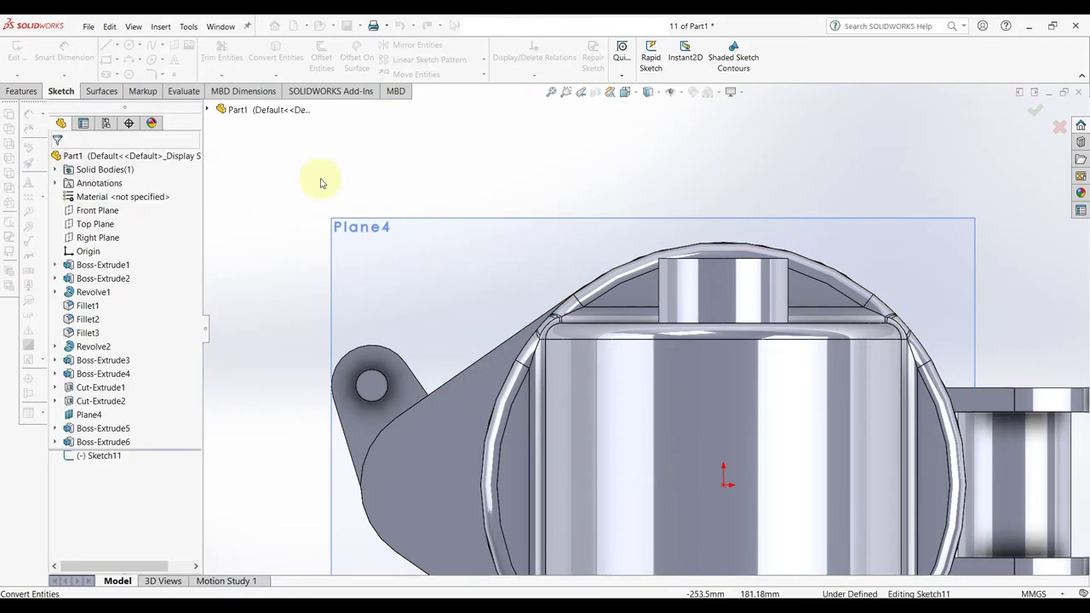
right_drag(428, 165, 364, 224)
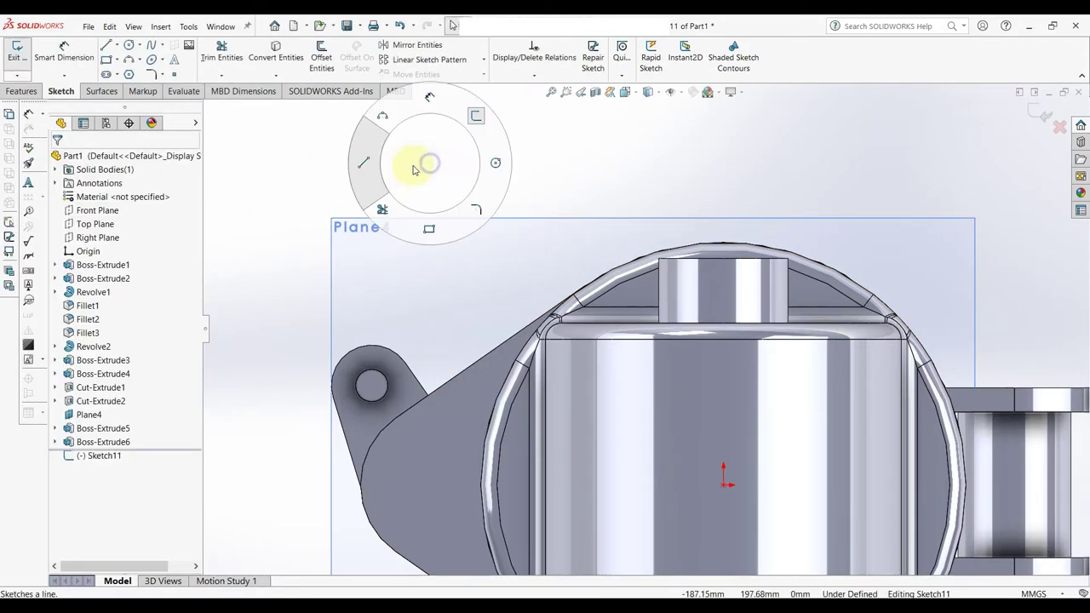
Draw a line along the lug's slanted edge and make it collinear with that edge.
click(464, 372)
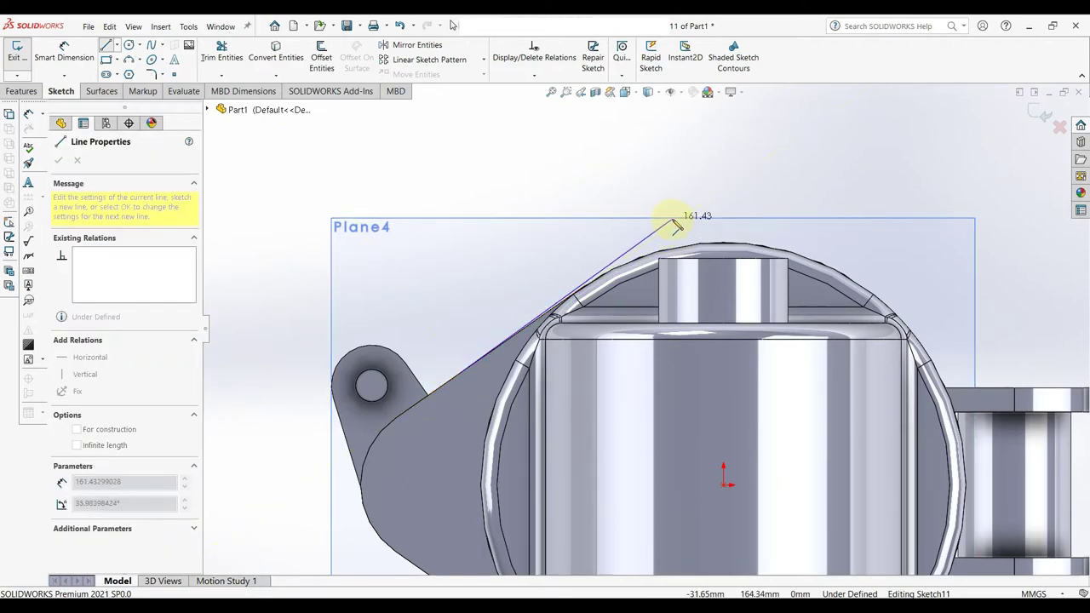
click(673, 220)
right_click(673, 215)
click(701, 224)
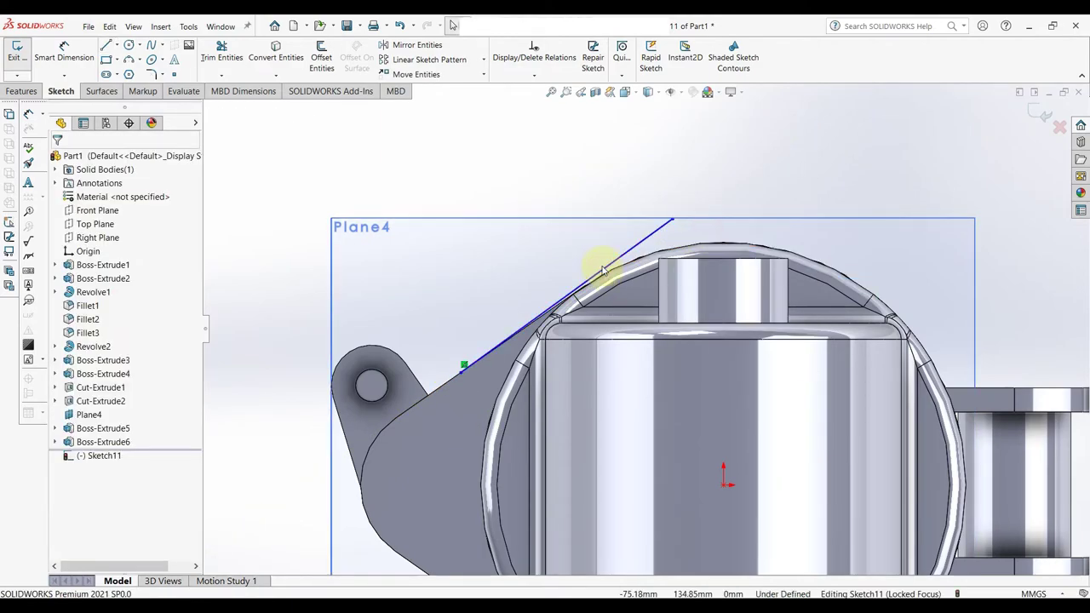
click(605, 271)
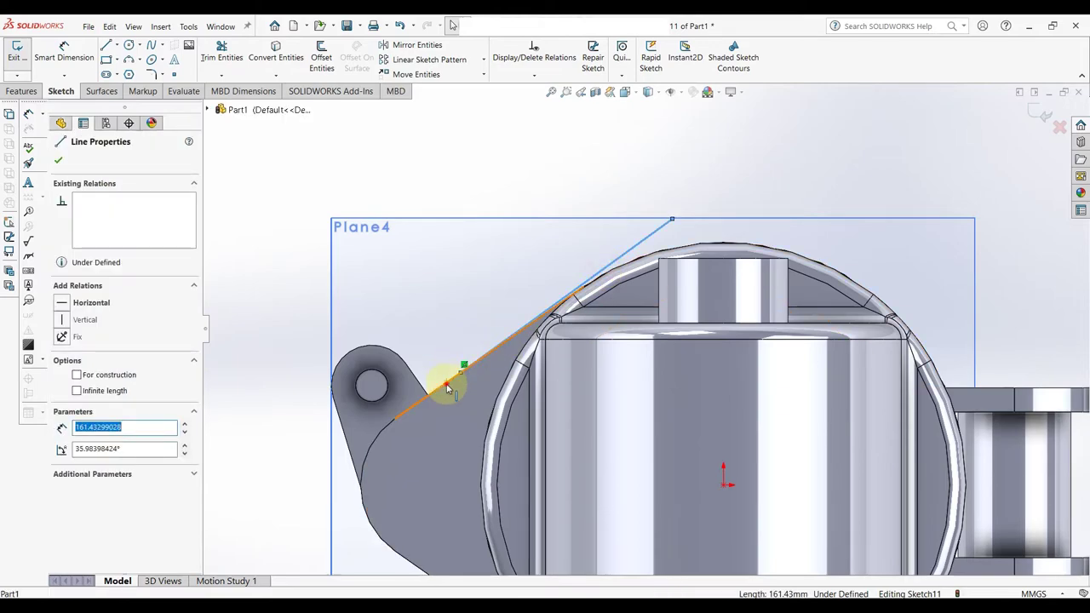
ctrl+click(449, 389)
click(485, 339)
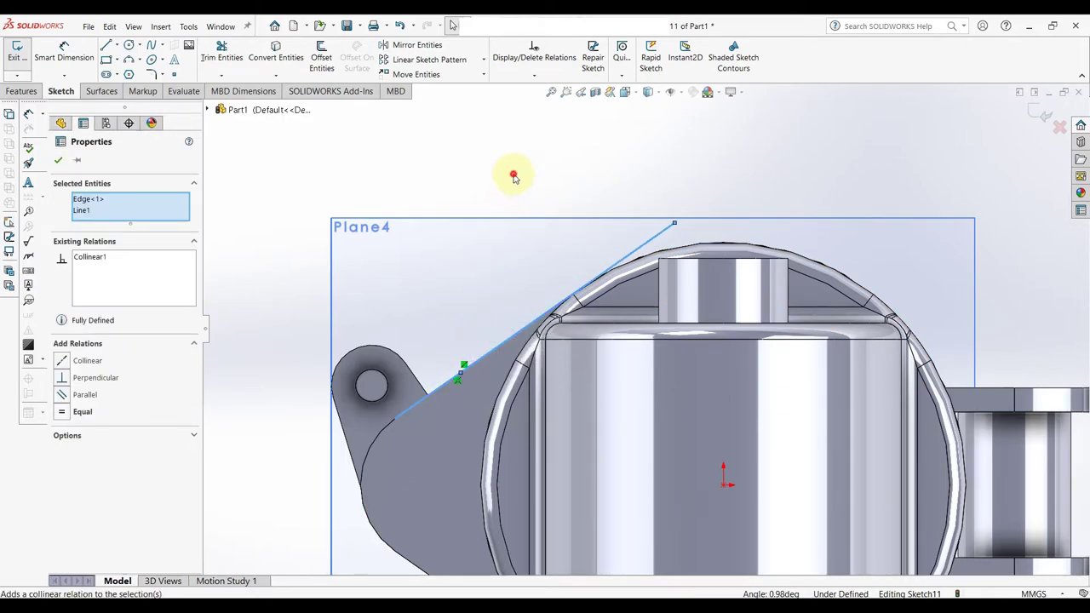
Draw a short side from the lower endpoint, perpendicular to the slanted line.
right_drag(513, 176, 481, 179)
click(461, 372)
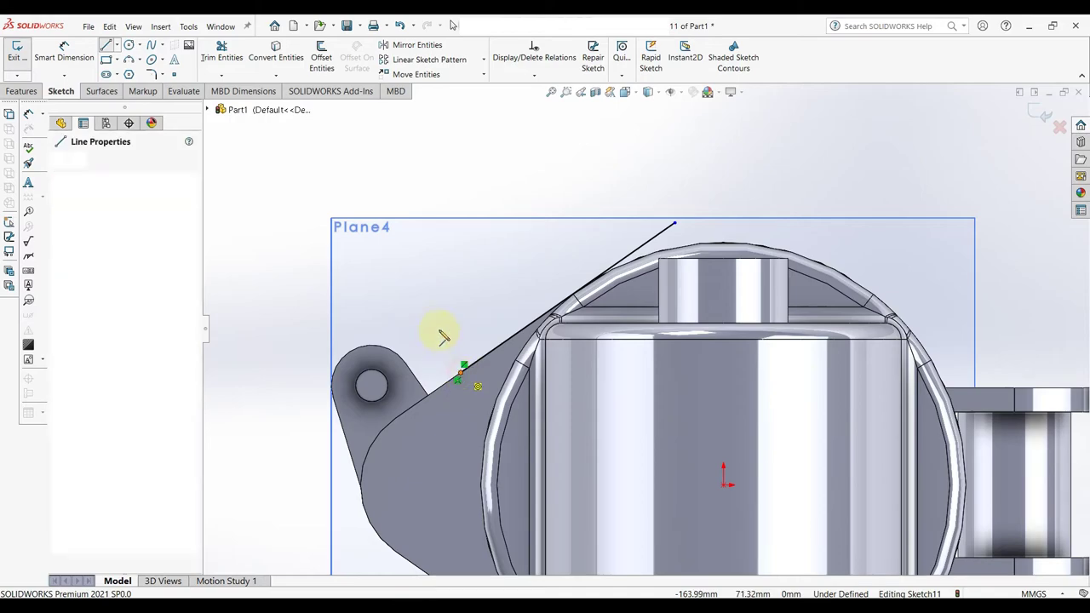
click(423, 321)
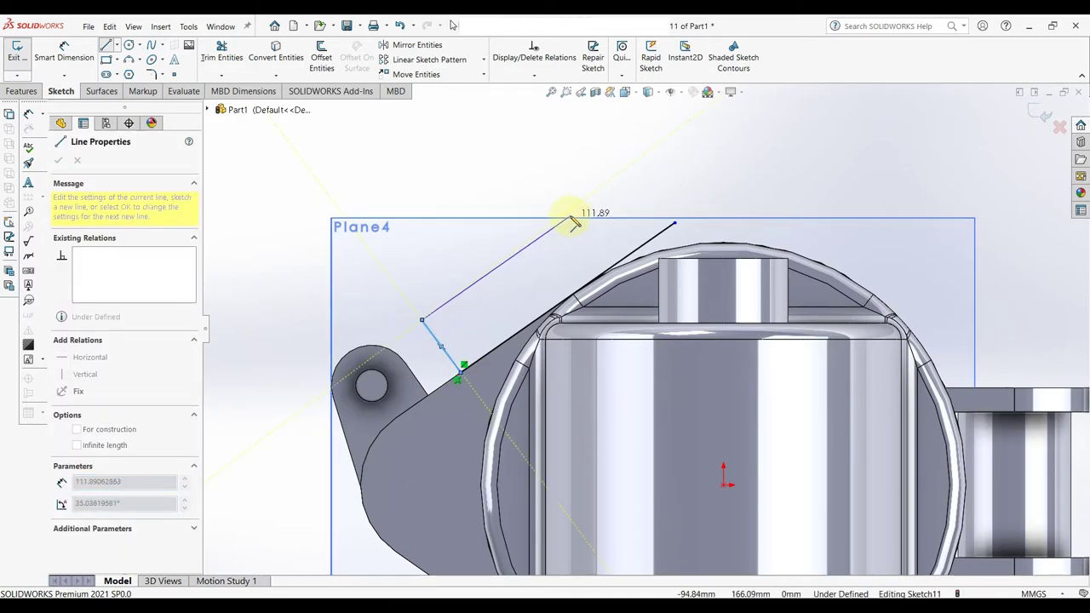
right_click(572, 216)
click(601, 219)
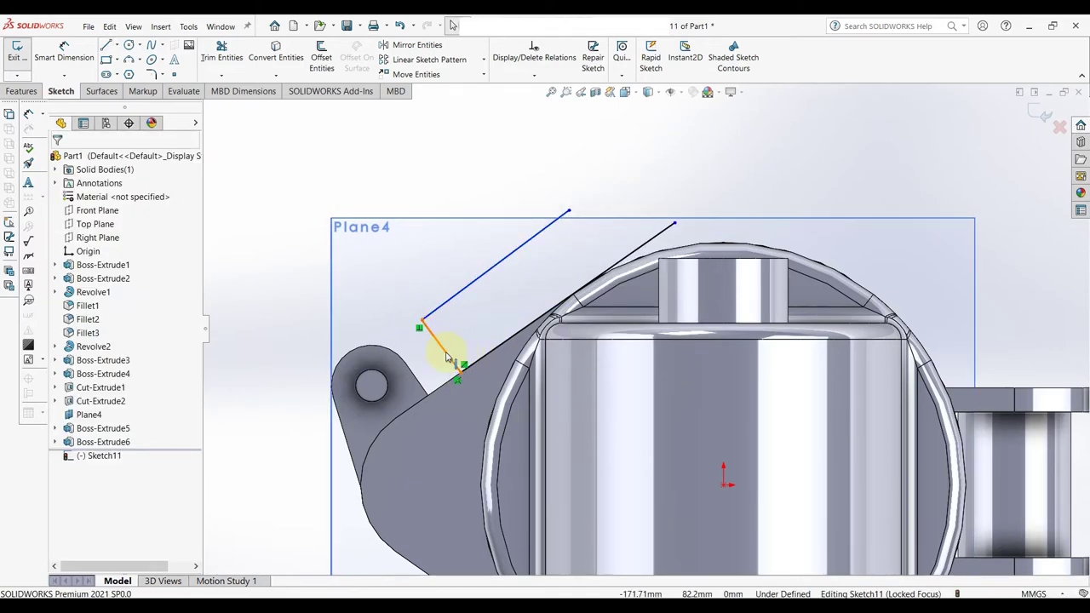
click(450, 359)
click(486, 351)
ctrl+click(443, 345)
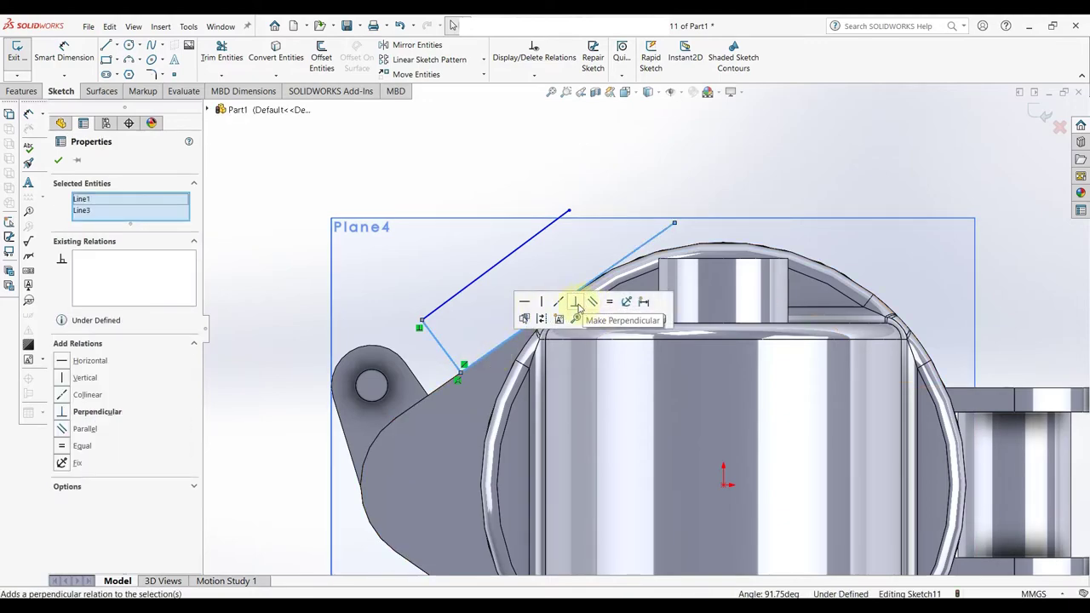
click(470, 303)
Make the long upper side parallel to the slanted line.
click(477, 286)
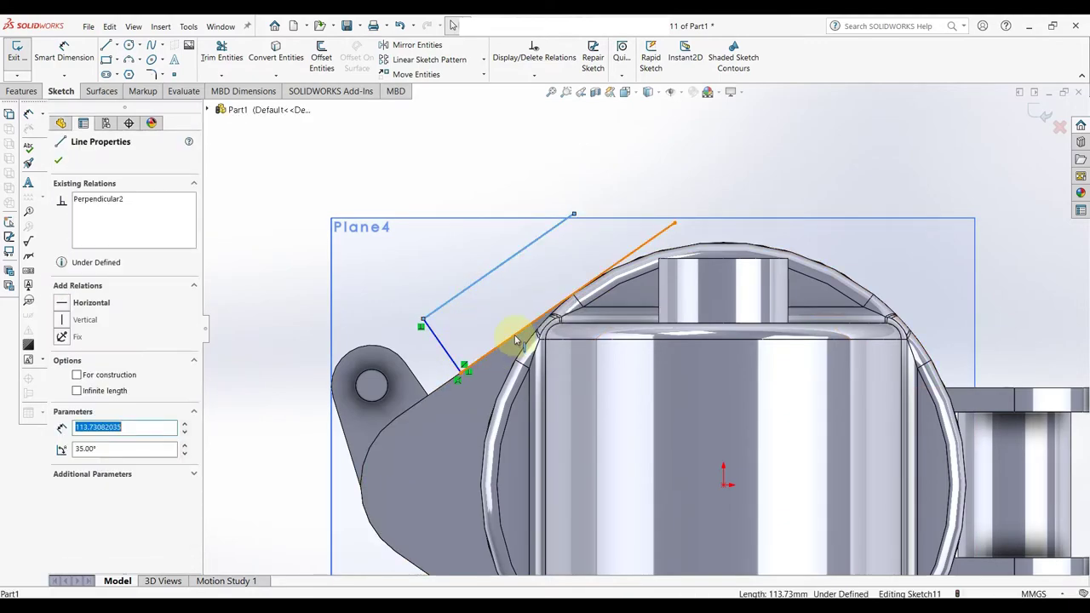
ctrl+click(510, 341)
click(612, 284)
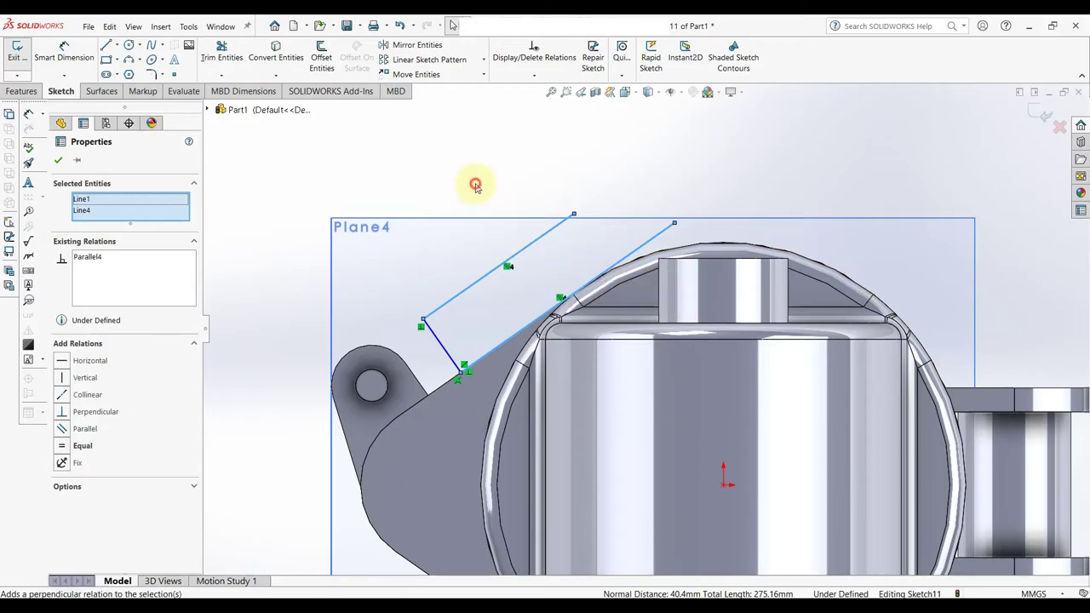
click(476, 183)
scroll(637, 236, down, 3)
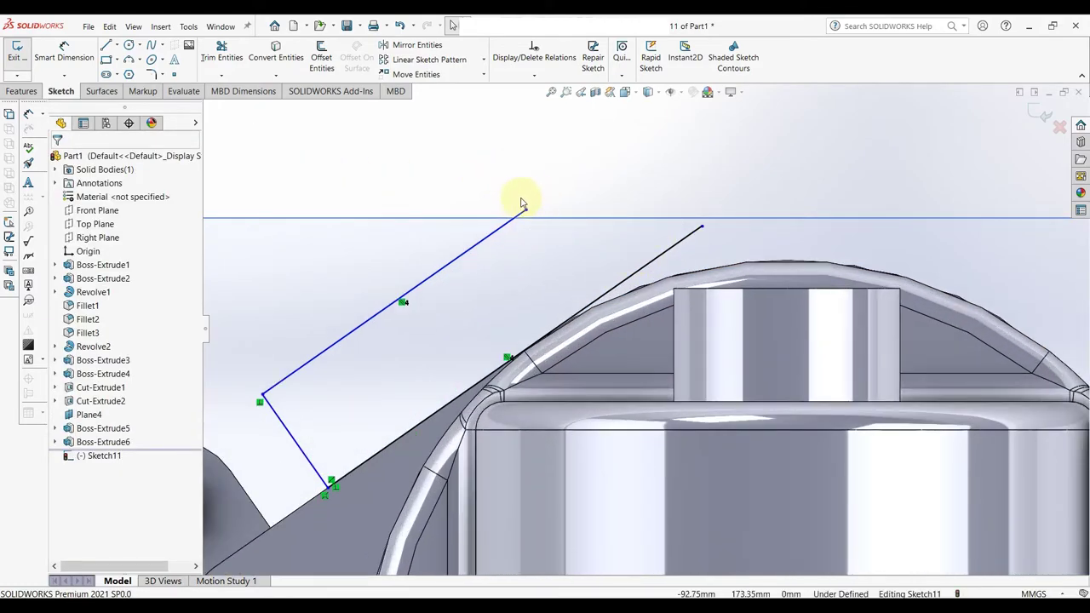
Start a line at the long side's end, then cancel it without keeping anything.
right_drag(490, 186, 439, 180)
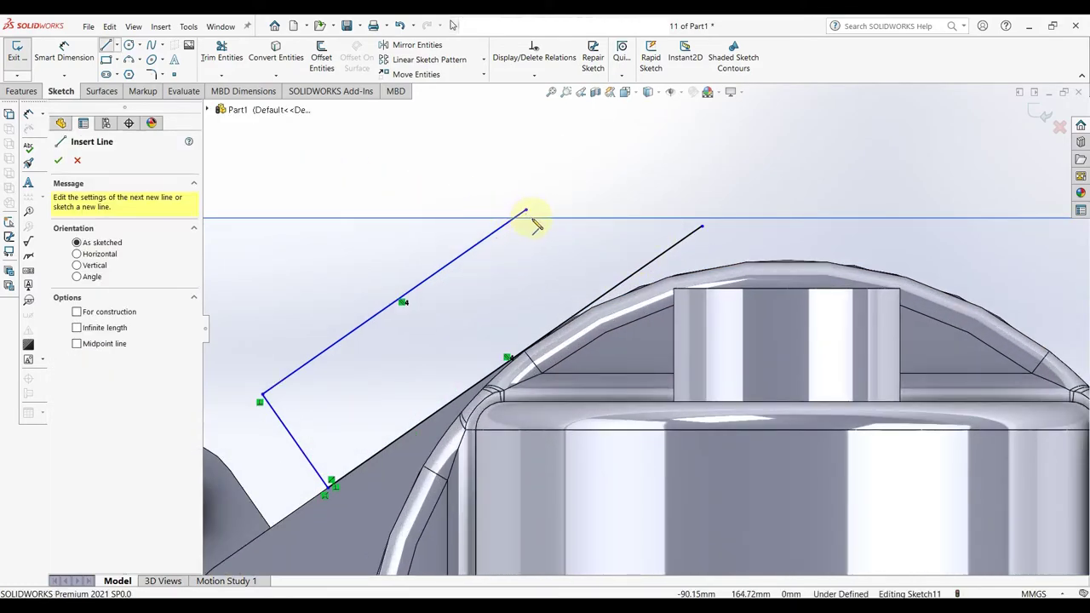
click(527, 213)
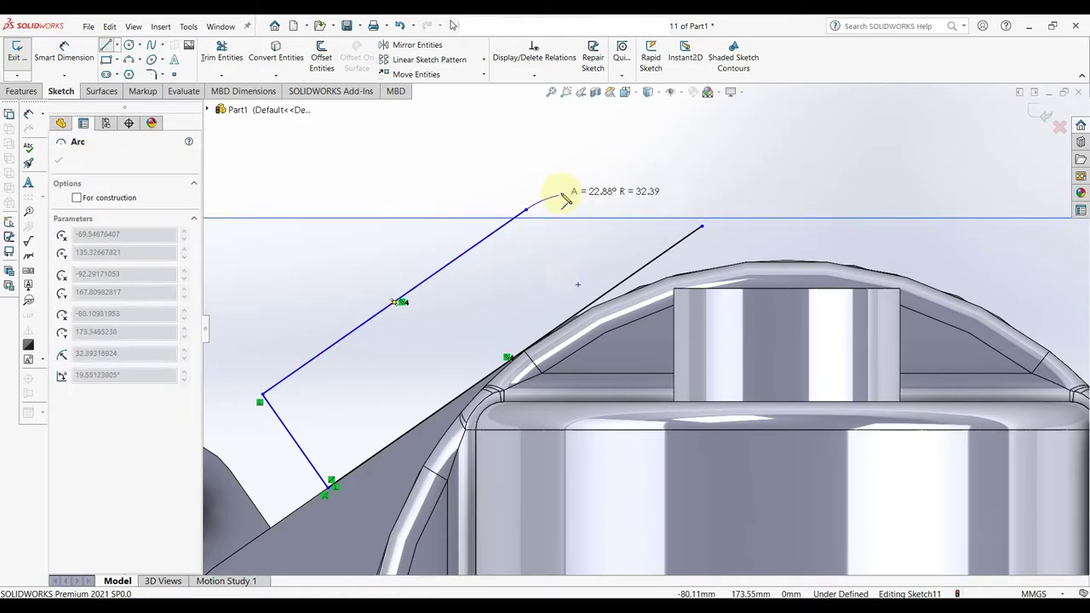
right_click(495, 151)
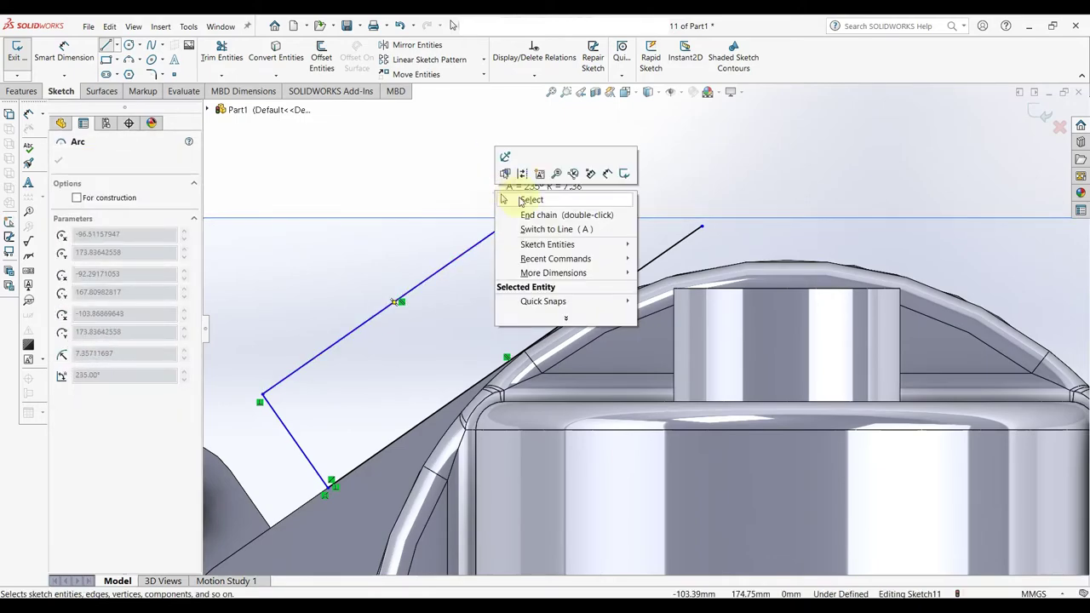
click(519, 199)
Draw a small tangent arc off the long line's top end and a larger arc to the slanted line.
click(145, 74)
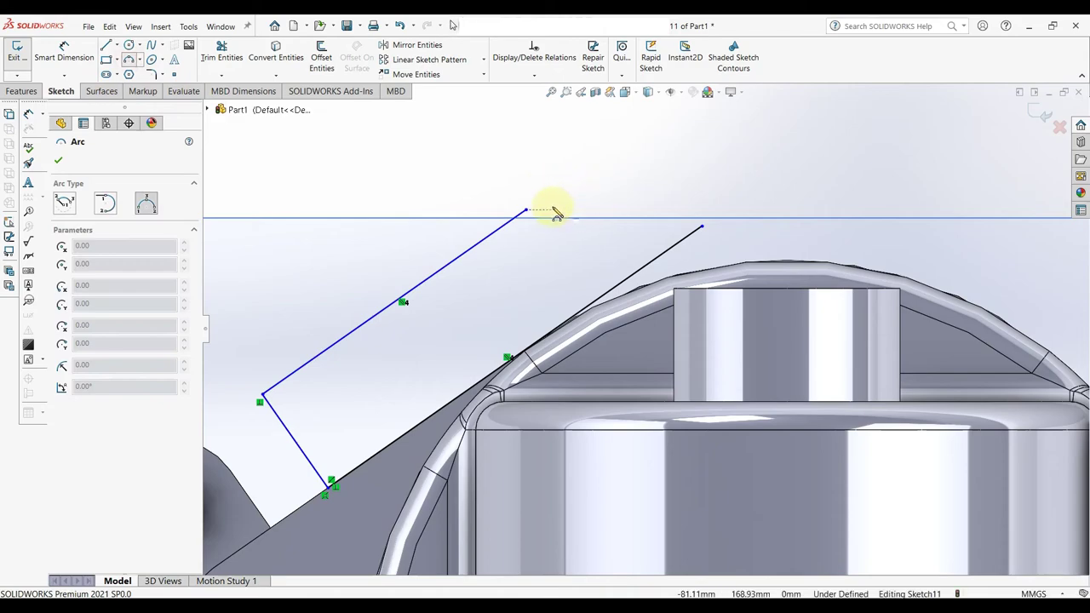
click(526, 210)
click(559, 188)
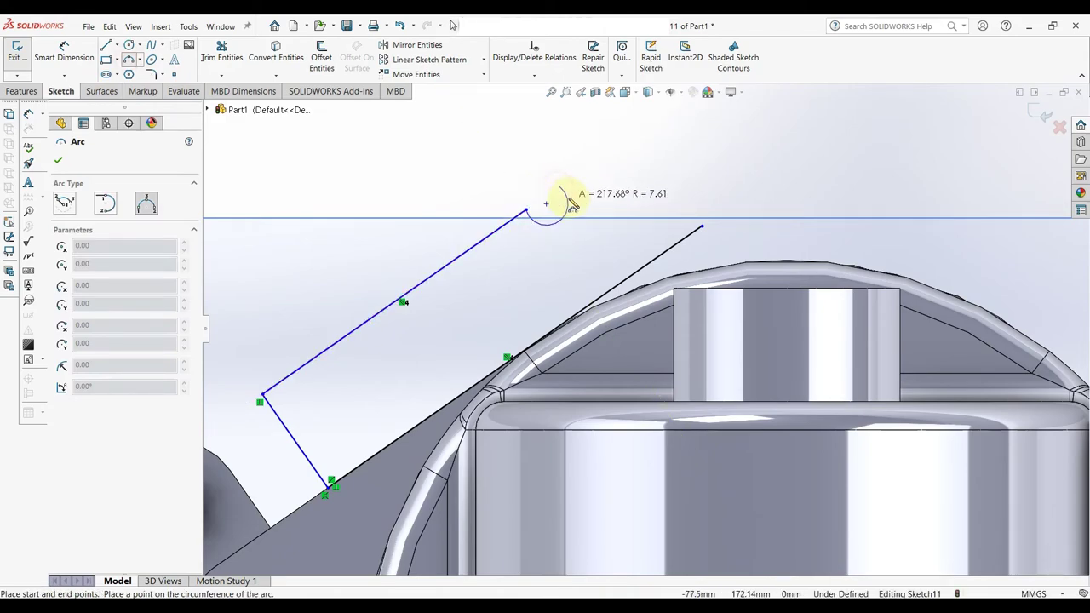
click(558, 198)
click(560, 184)
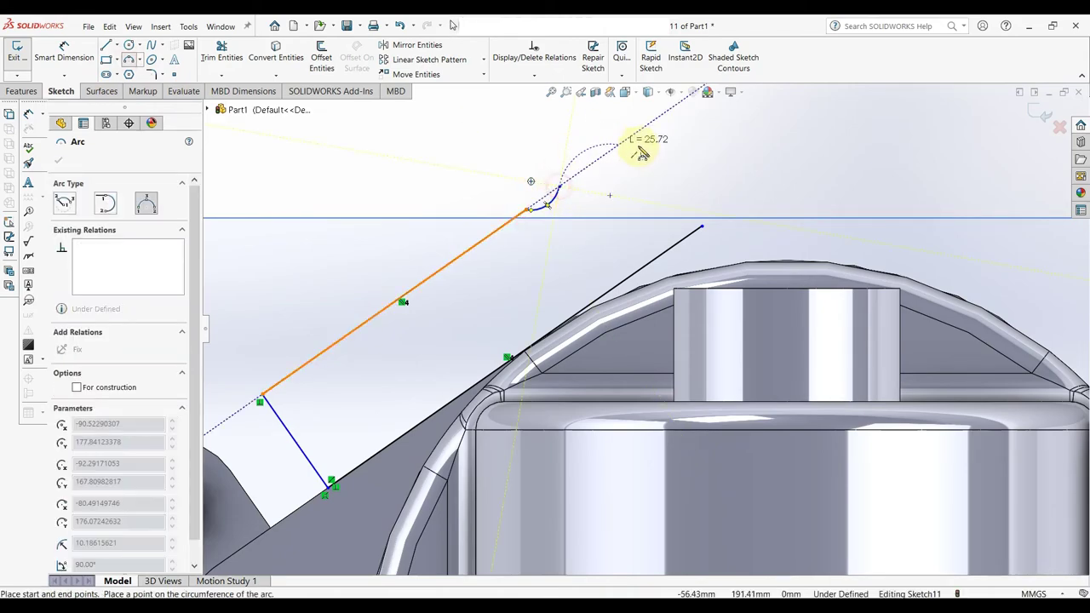
right_click(679, 168)
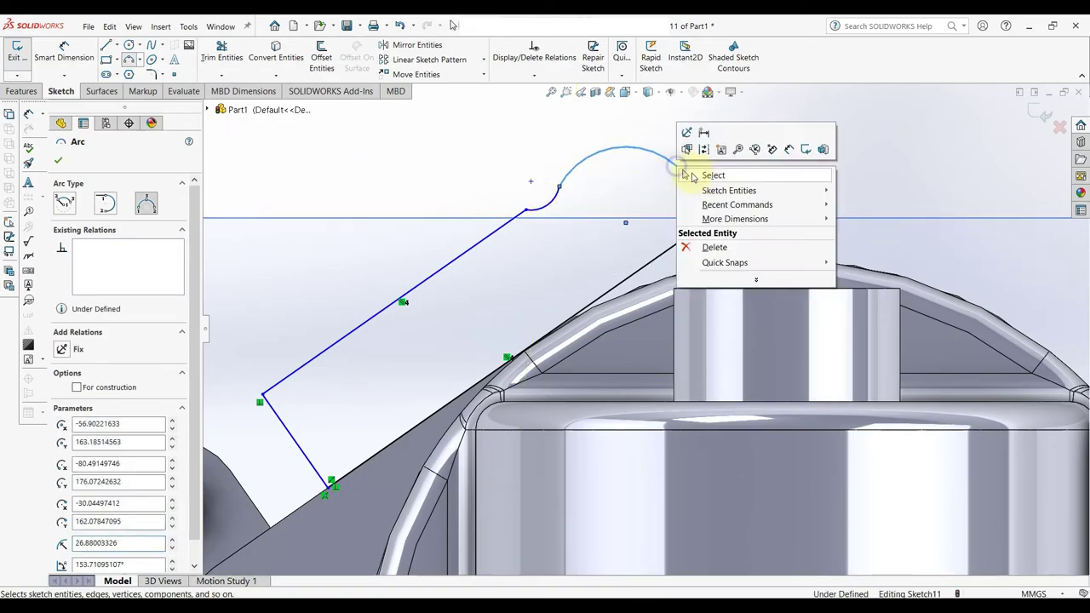
click(694, 173)
right_drag(754, 193, 769, 149)
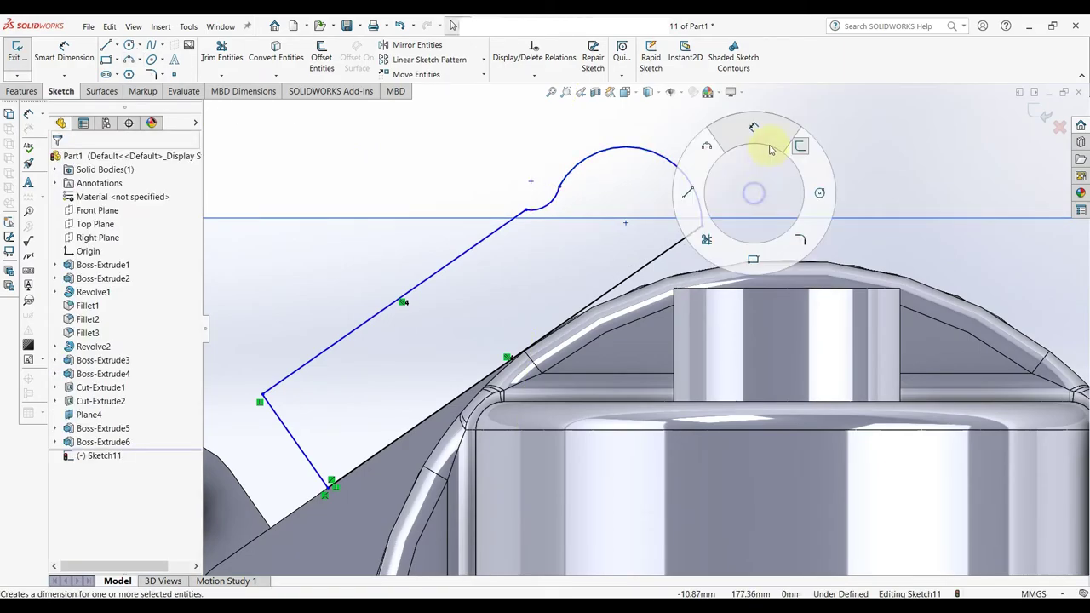
Dimension the slanted line to 150 mm.
click(600, 298)
click(624, 325)
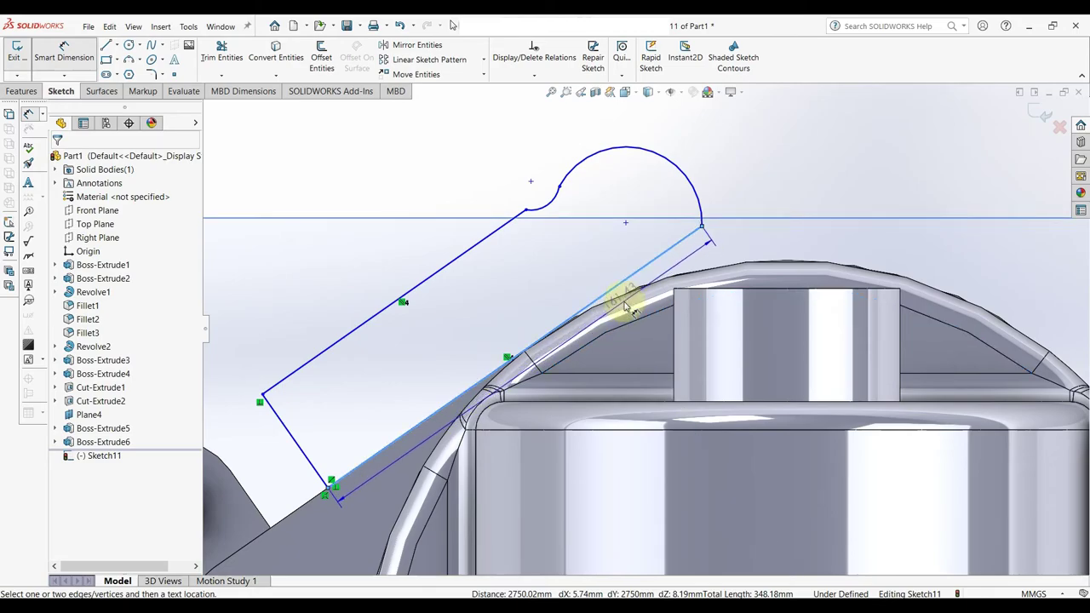
click(630, 309)
text(150)
key(Return)
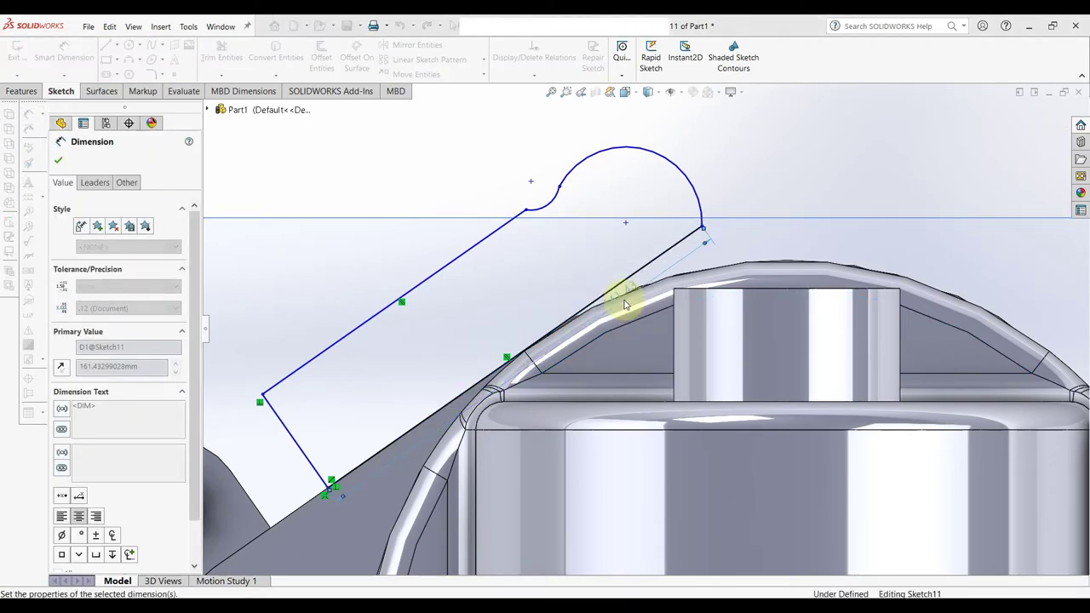
scroll(382, 389, up, 2)
scroll(532, 383, down, 2)
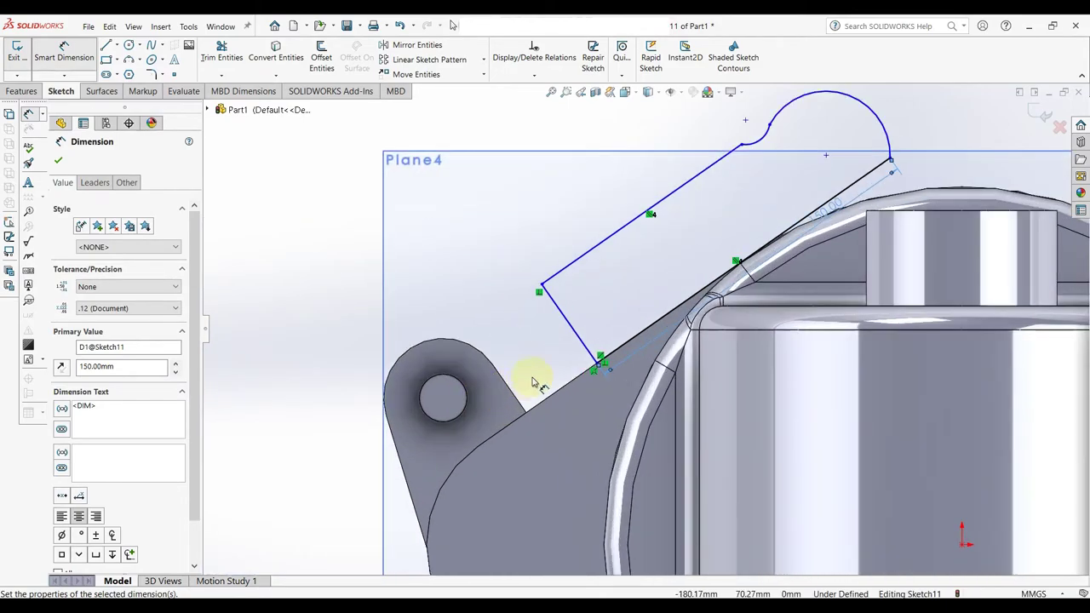
Add a 15 mm offset dimension to the short side line and a 50 mm arm width dimension.
click(508, 389)
click(577, 338)
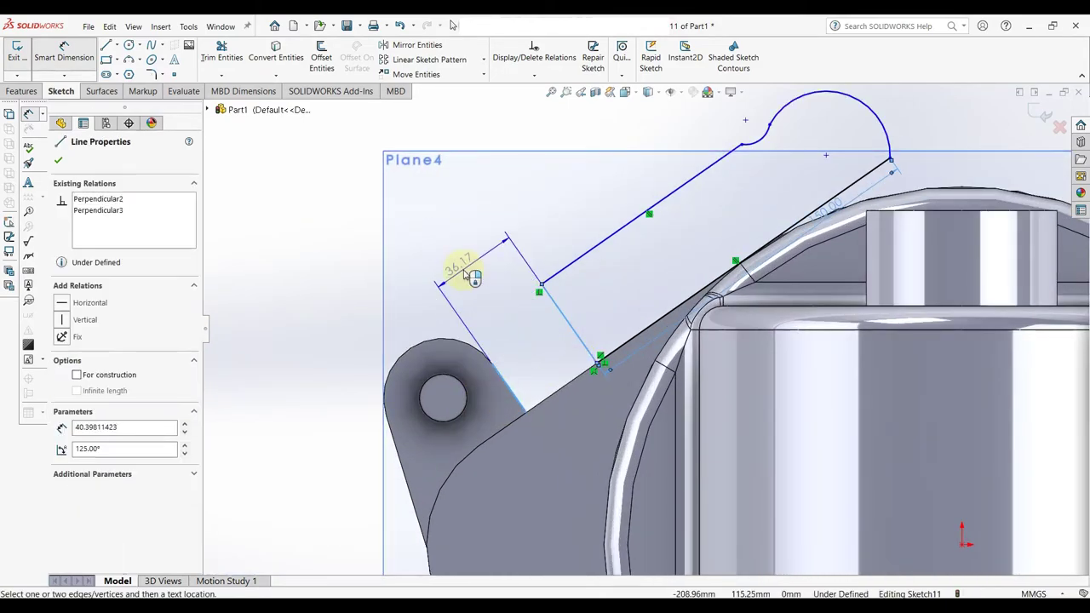
click(463, 270)
text(15)
key(Return)
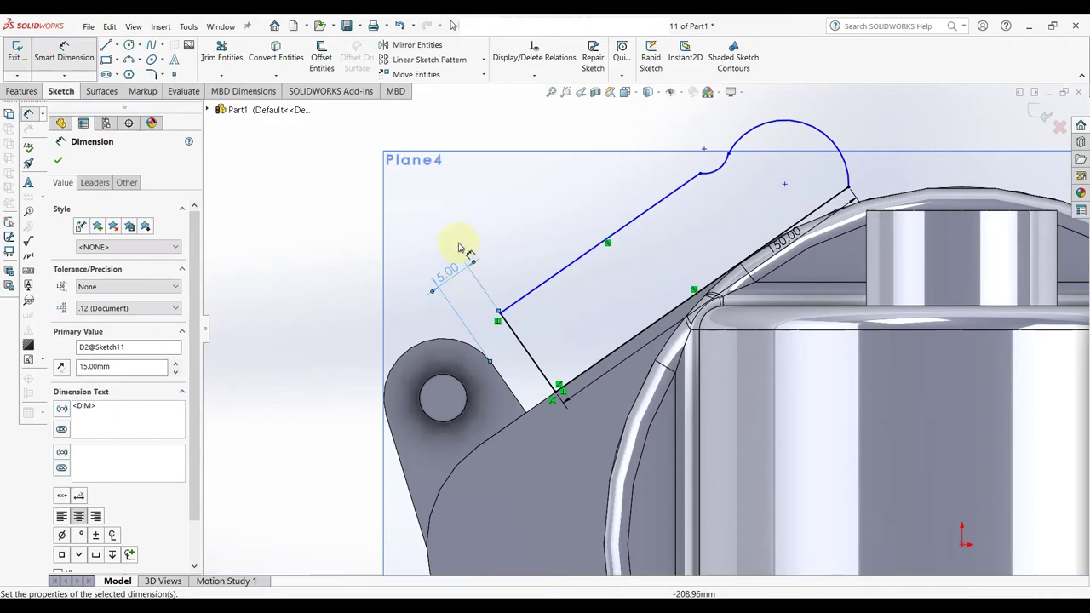
click(372, 406)
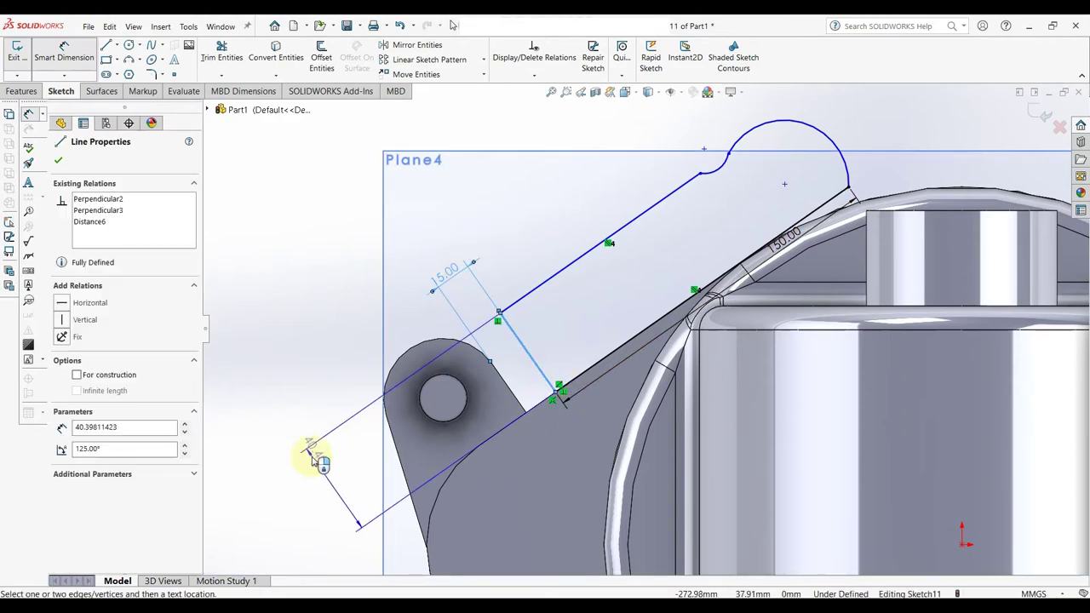
click(328, 475)
text(50)
key(Return)
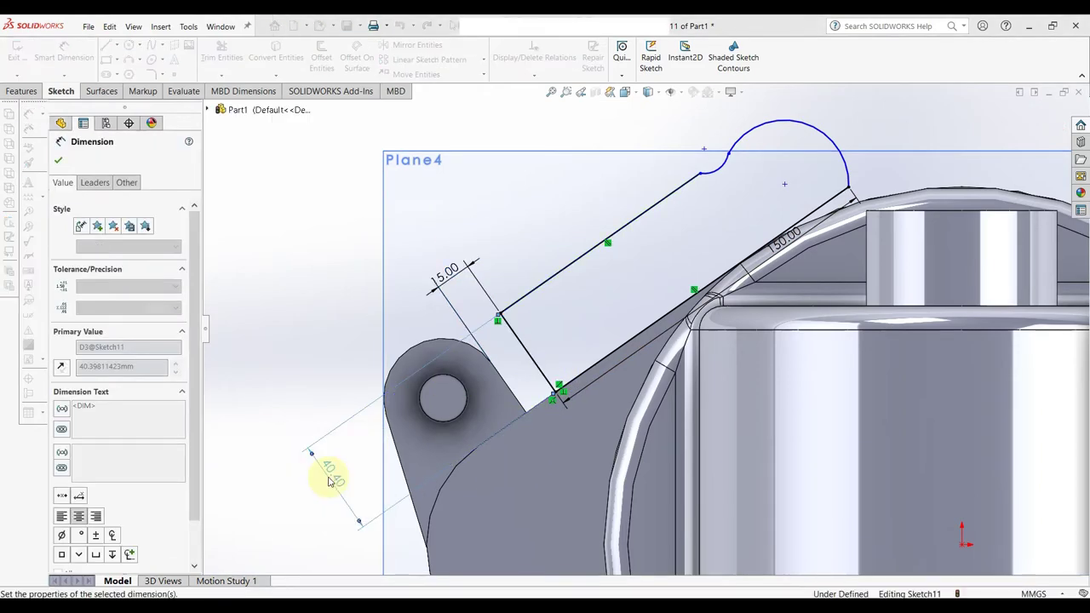
Dimension the large arc to R40 and the small arc to R20.
scroll(758, 336, up, 3)
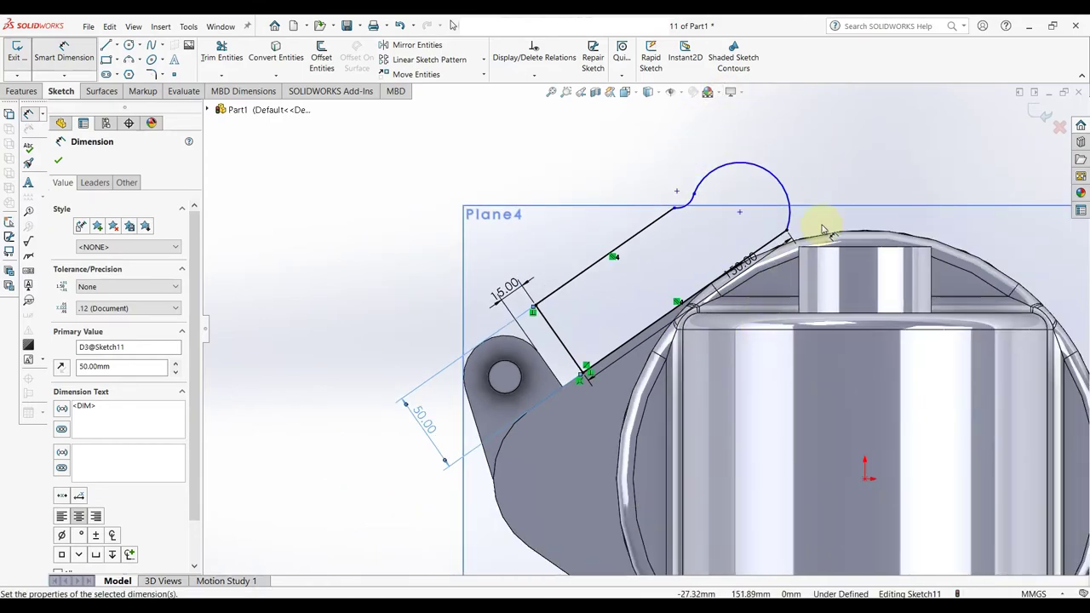
scroll(668, 198, down, 3)
click(745, 179)
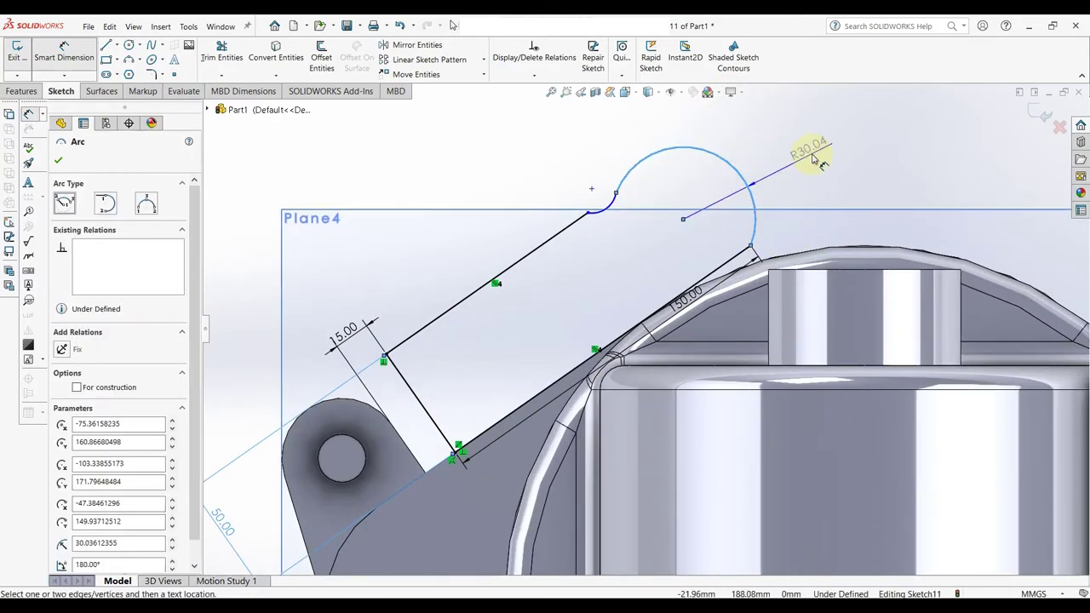
click(818, 162)
click(818, 162)
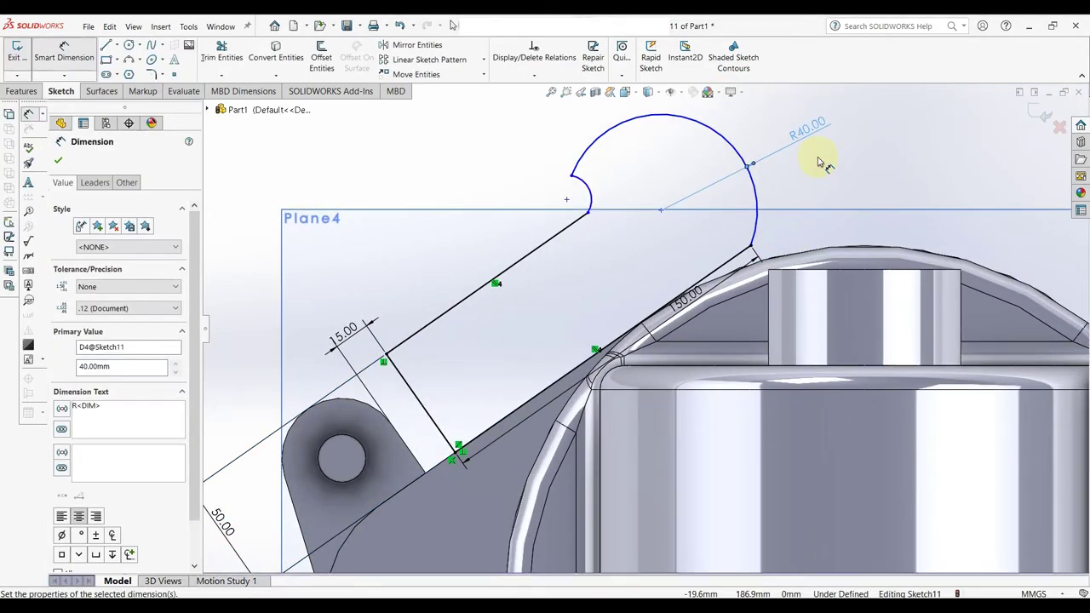
text(40)
key(Return)
click(587, 189)
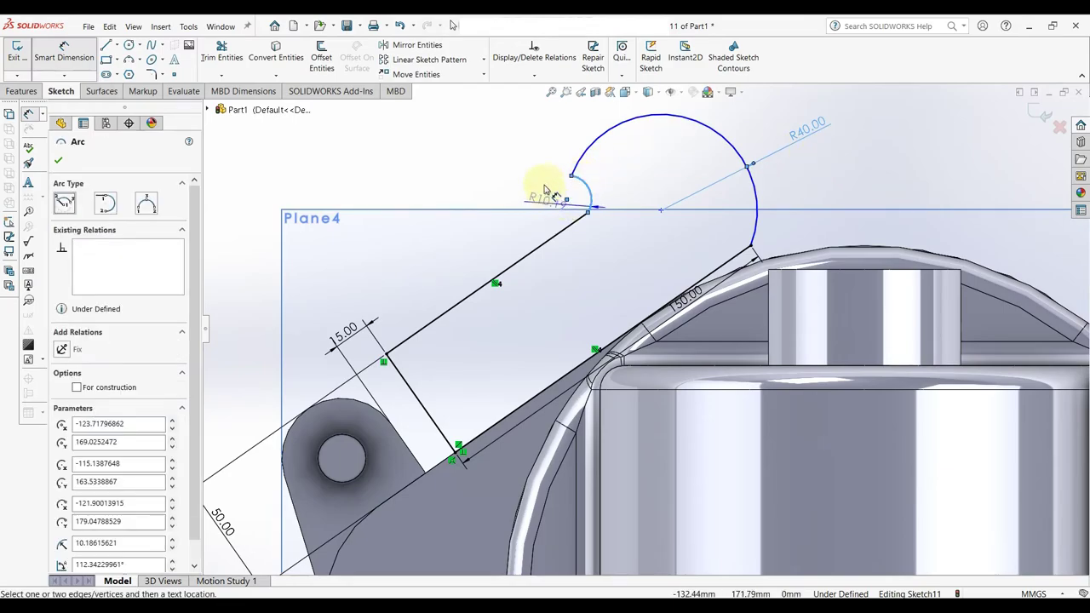
click(535, 200)
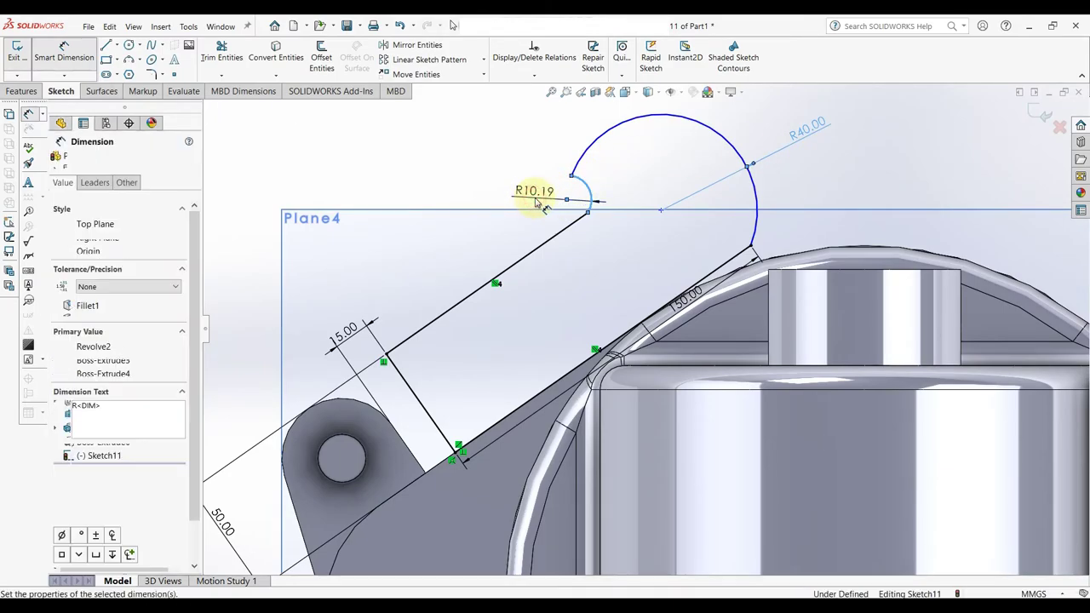
text(20)
key(Return)
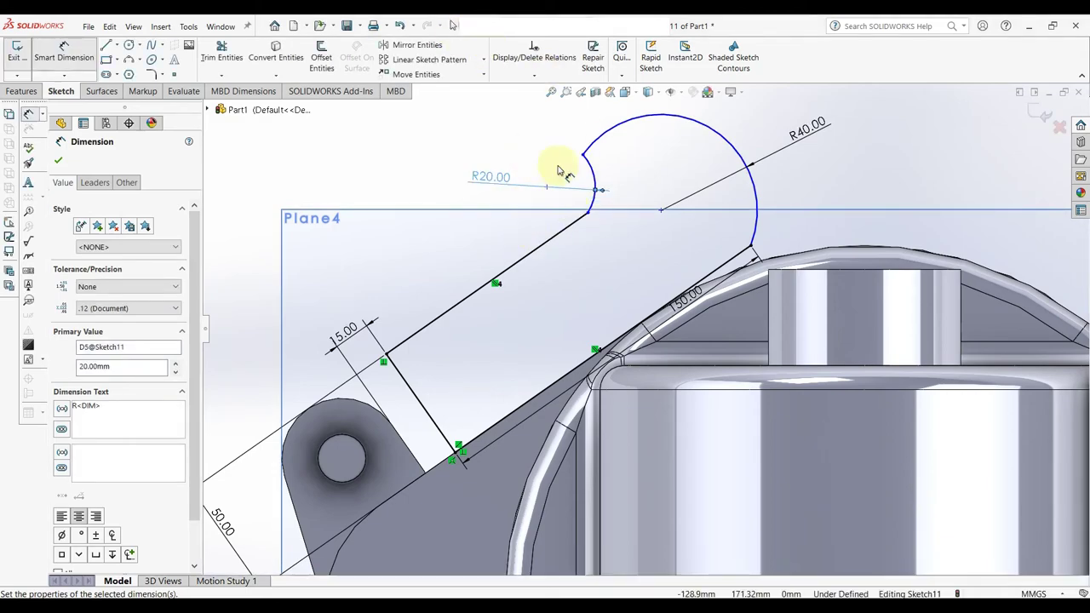
Drag the line endpoint at the small arc to reshape the arc.
click(587, 213)
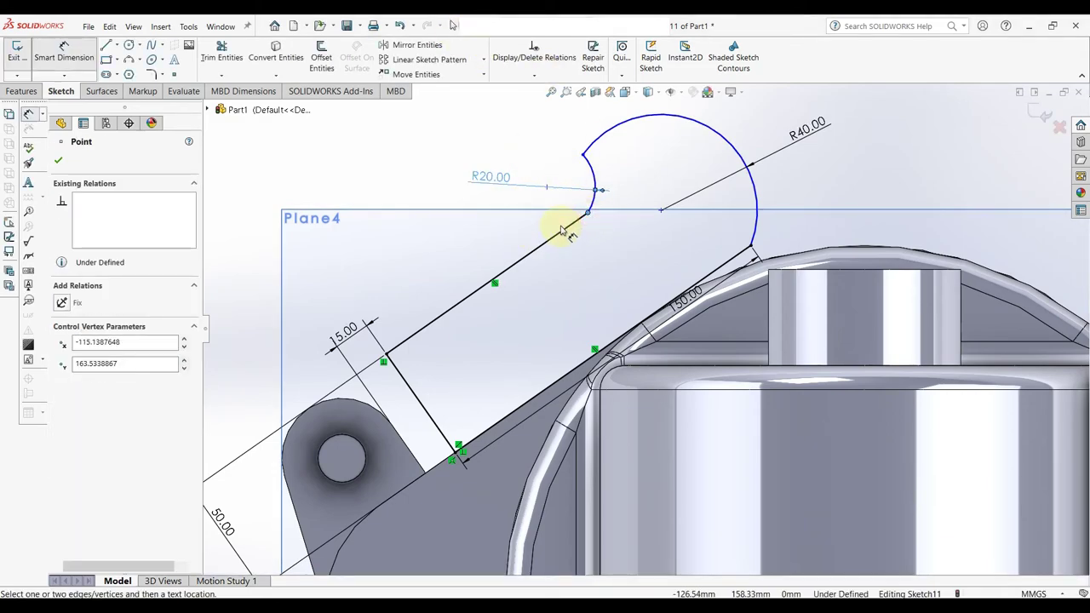
key(Escape)
key(Escape)
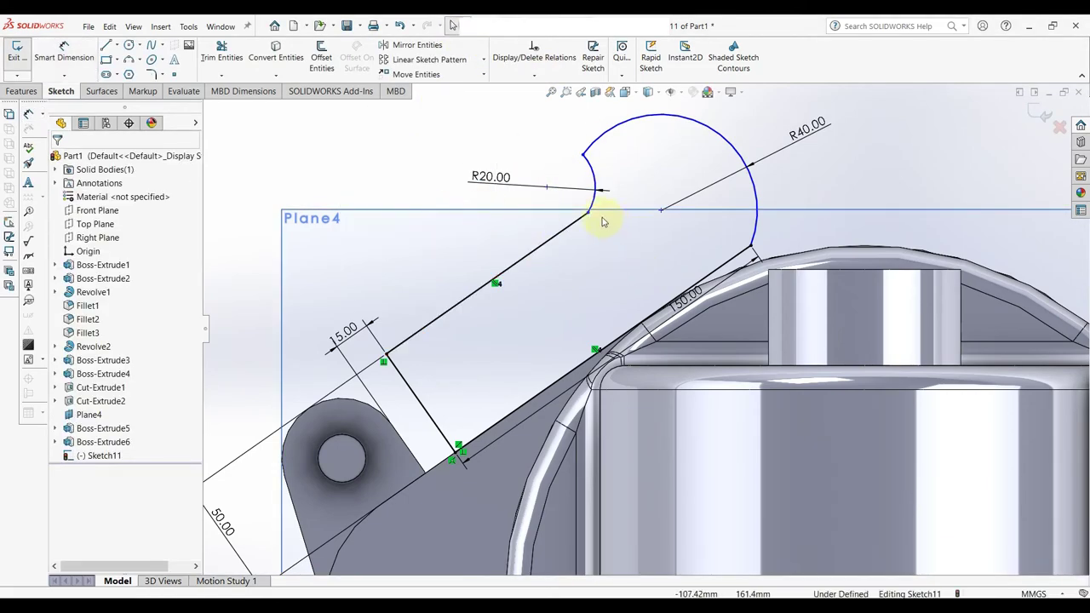
drag(589, 216, 471, 261)
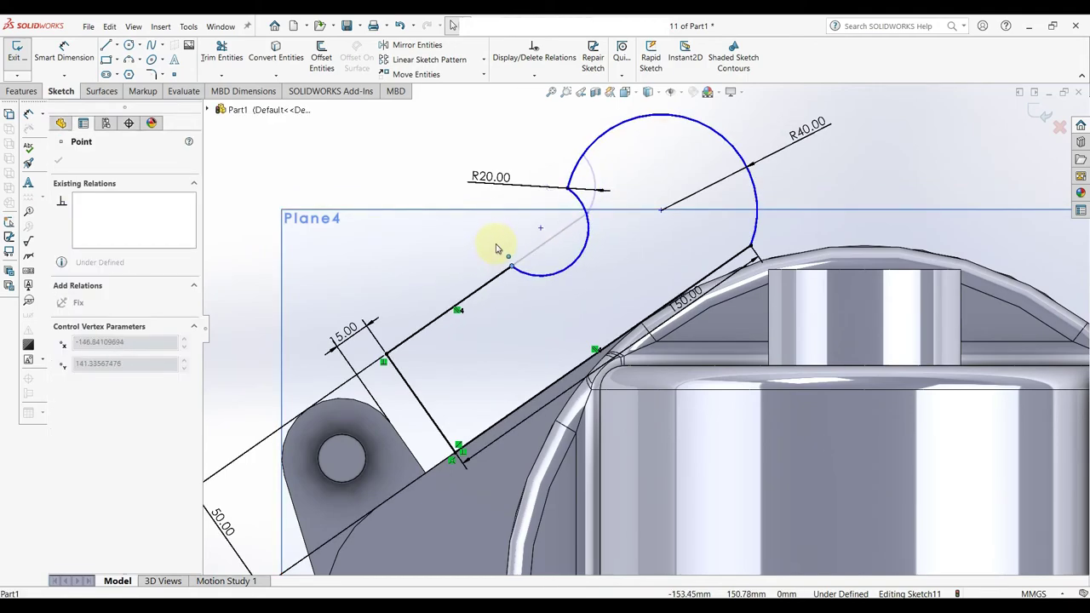
drag(519, 224, 539, 214)
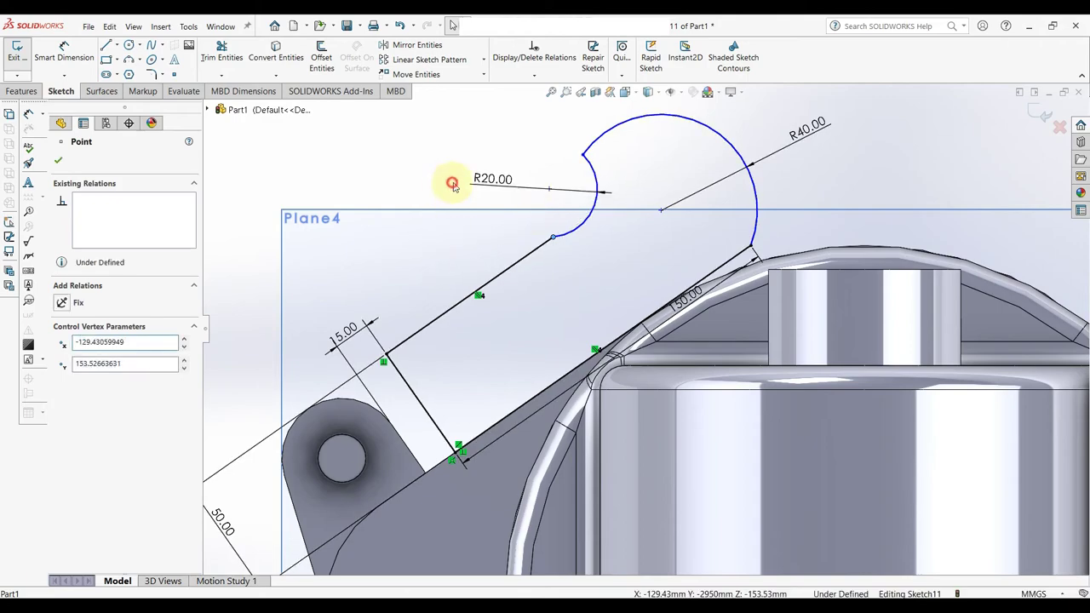
click(452, 180)
Make the R40 arc tangent to the 150 mm line and to the R20 arc.
click(749, 250)
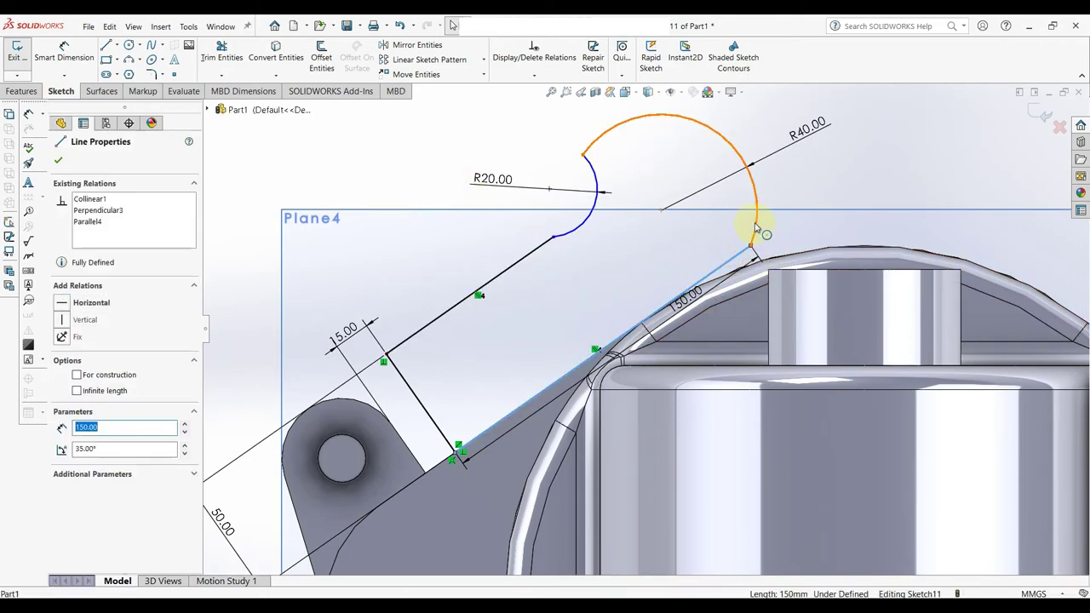
ctrl+click(755, 227)
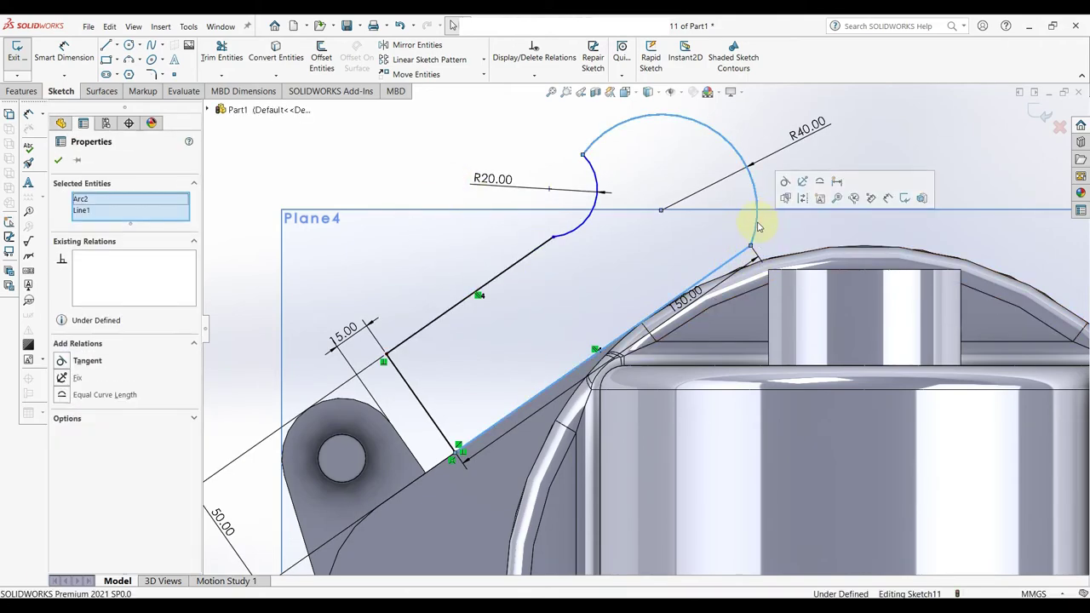
click(784, 182)
click(570, 167)
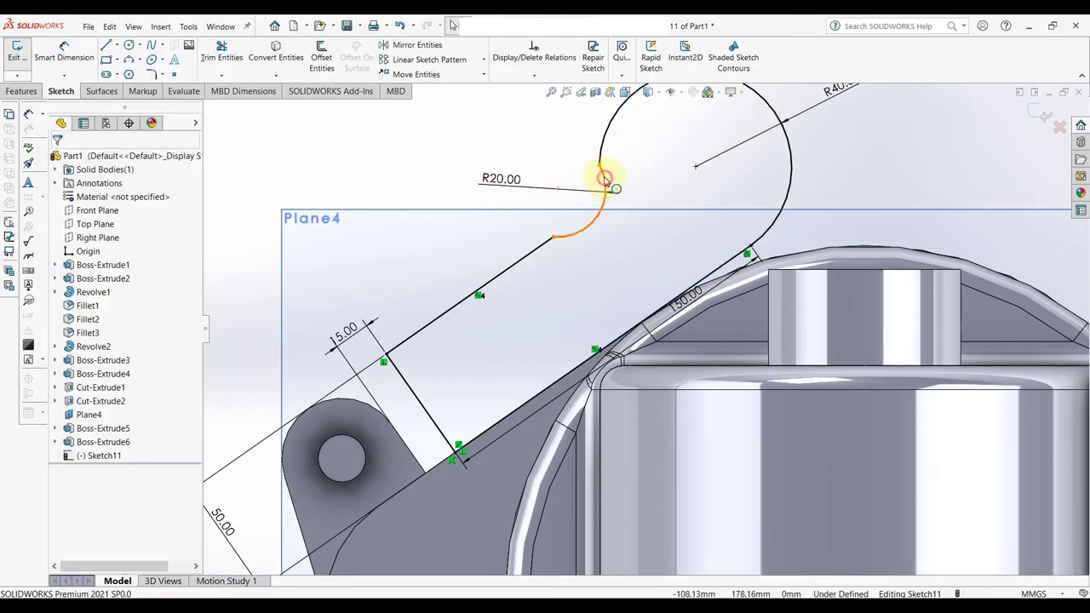
click(604, 179)
ctrl+click(607, 151)
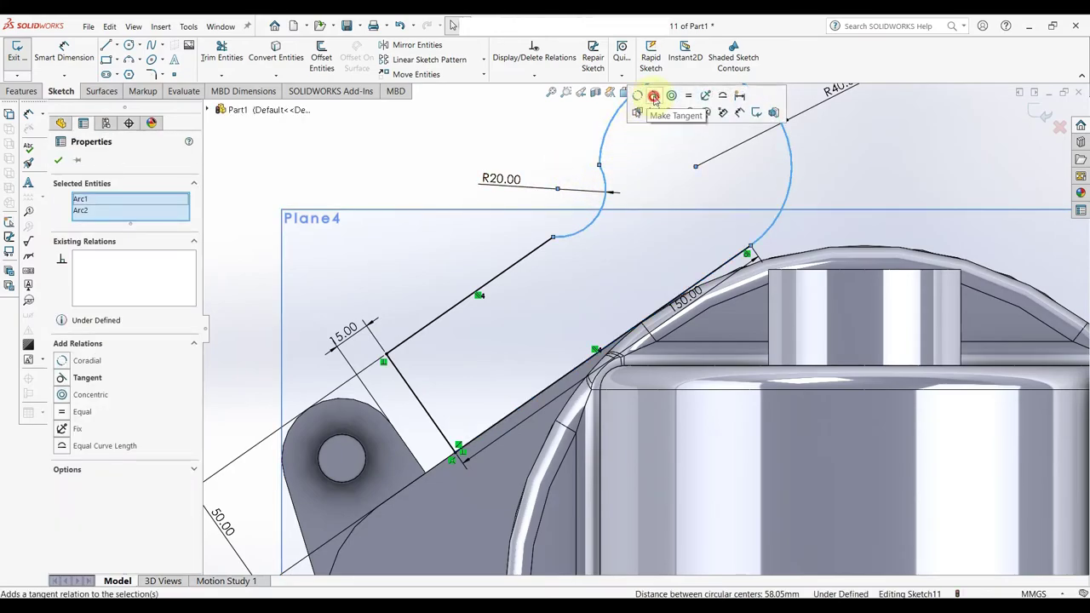
click(654, 95)
click(540, 159)
scroll(549, 279, down, 2)
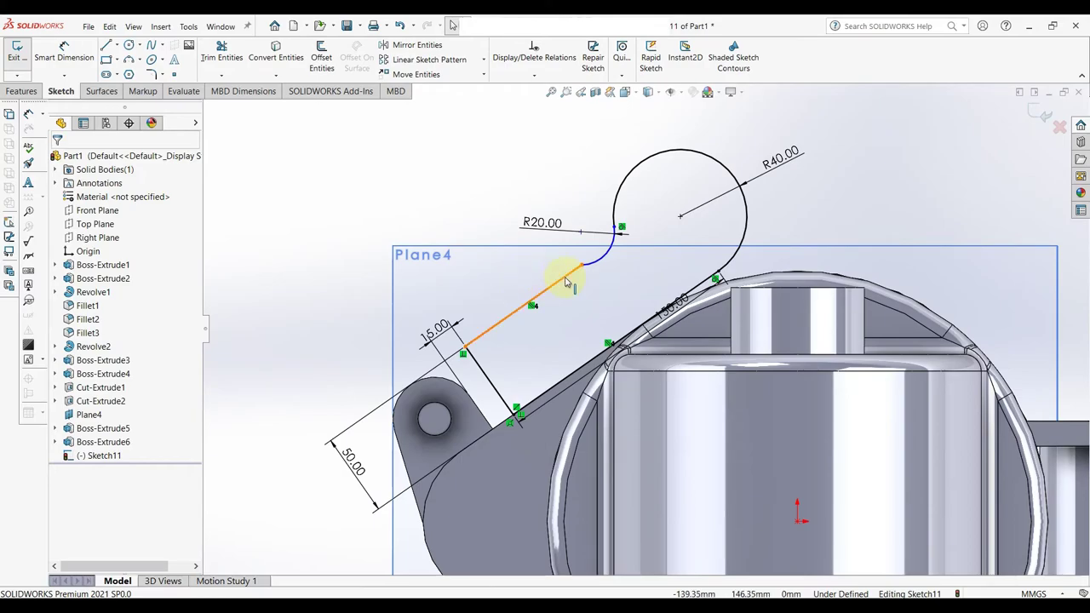
Make the R20 arc tangent to the upper slanted line, fully defining the sketch.
click(565, 281)
ctrl+click(596, 266)
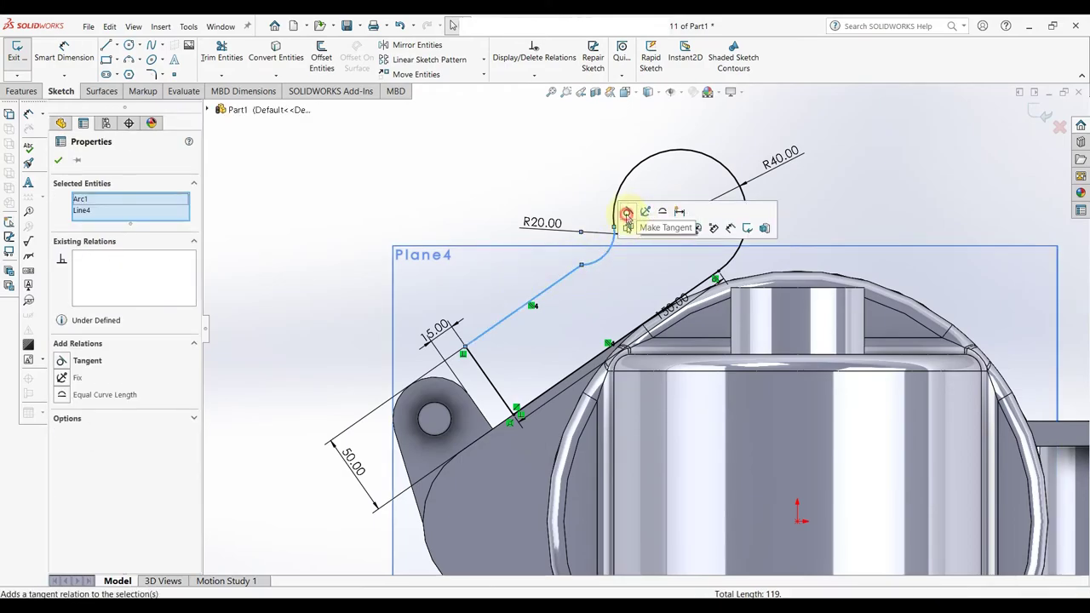
click(625, 217)
scroll(643, 316, down, 2)
scroll(658, 341, up, 1)
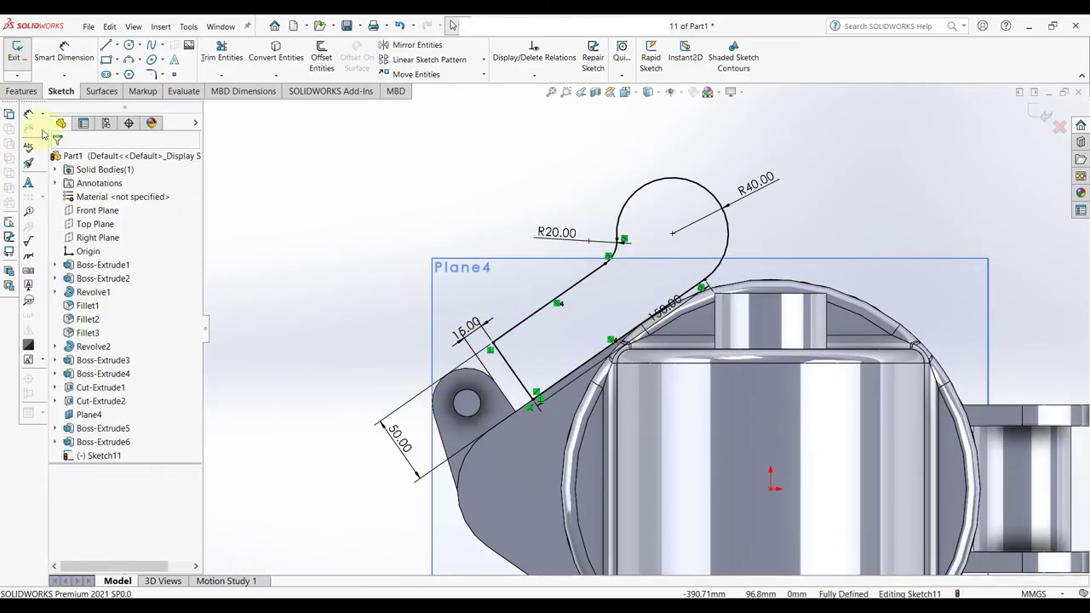
Extrude the arm sketch Up To Surface on the boss face and, in Direction 2, to the cylinder end face.
click(22, 92)
click(24, 56)
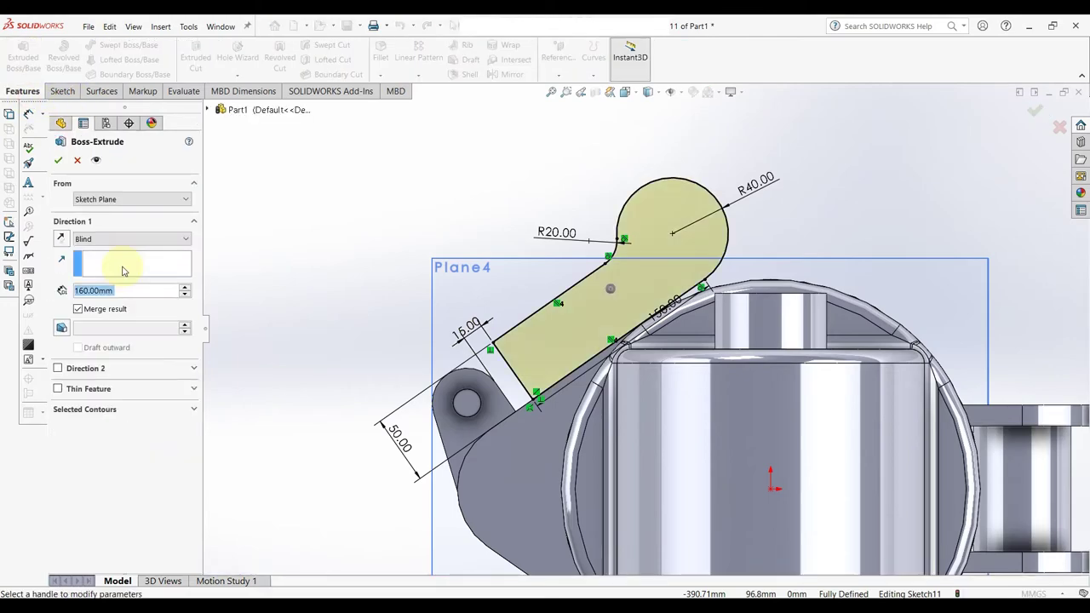
click(136, 239)
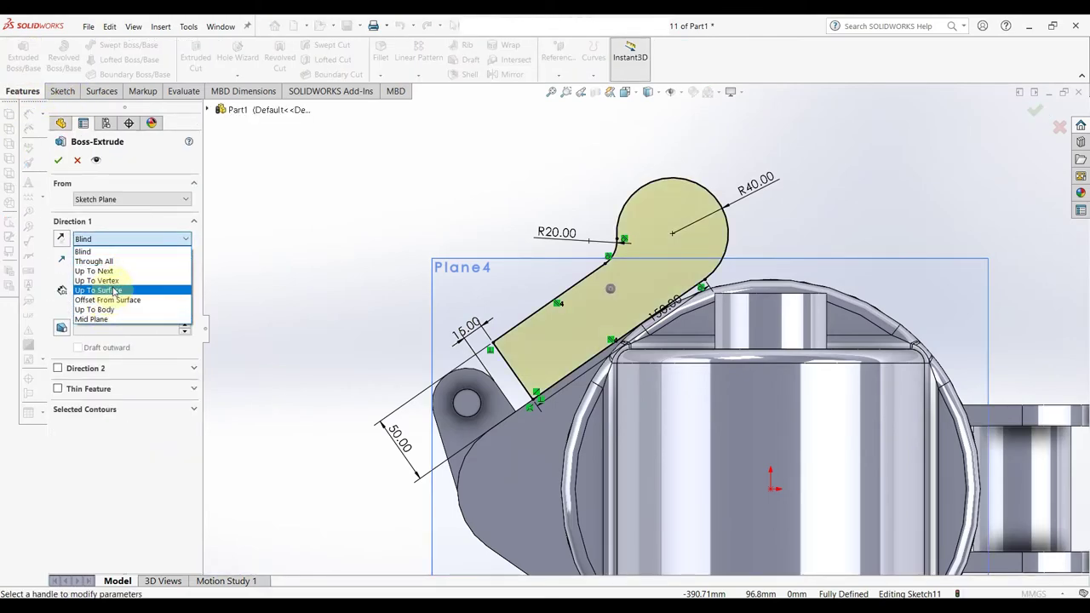
click(115, 288)
click(462, 395)
mouse_move(372, 301)
middle_down()
mouse_move(494, 438)
mouse_move(477, 426)
middle_up()
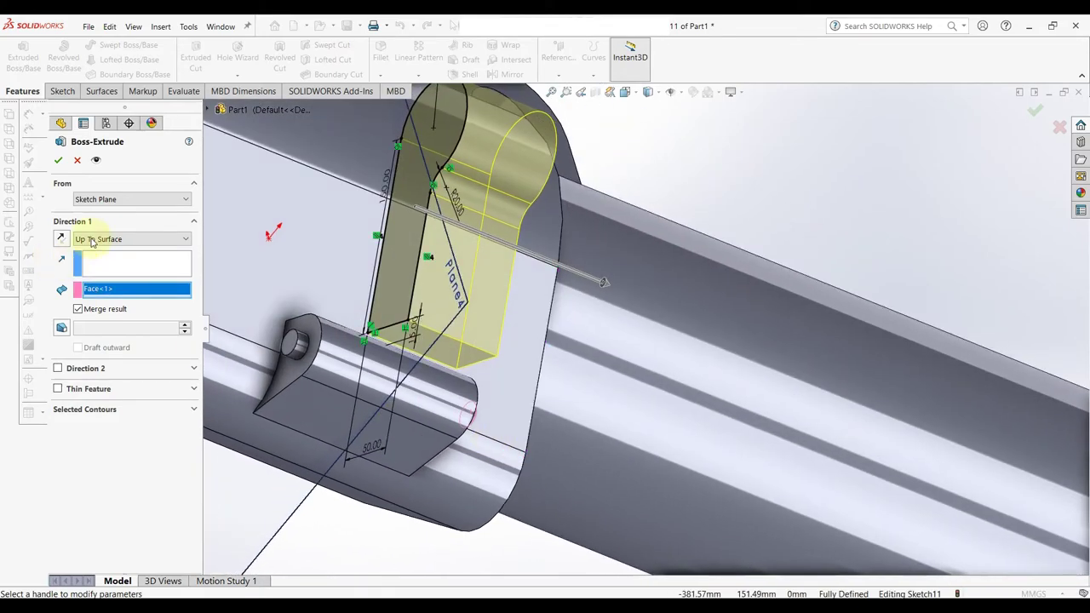
click(57, 368)
click(132, 384)
click(106, 429)
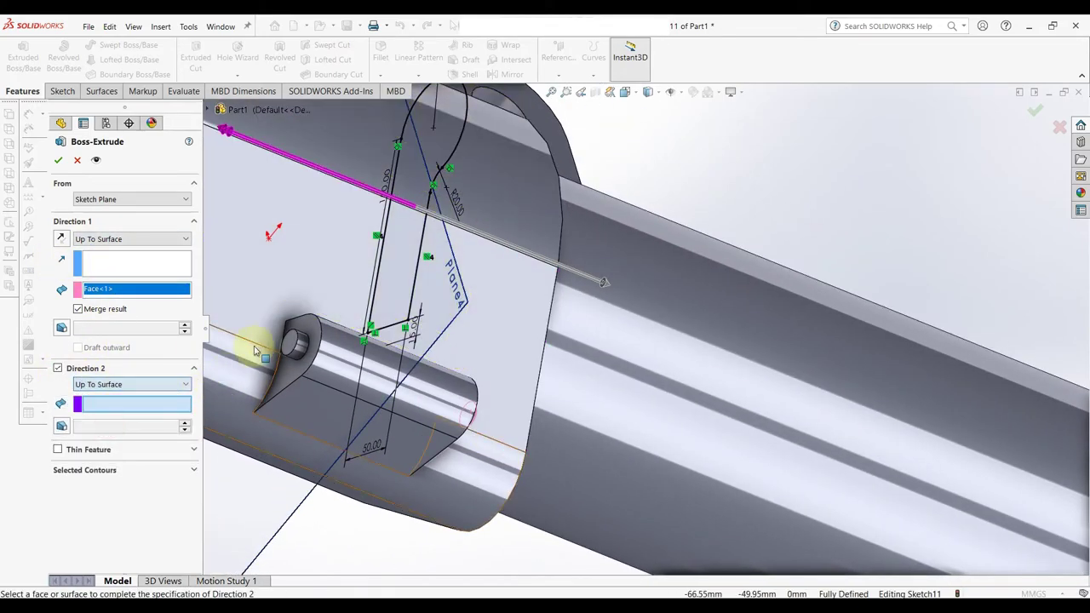
click(290, 340)
click(57, 161)
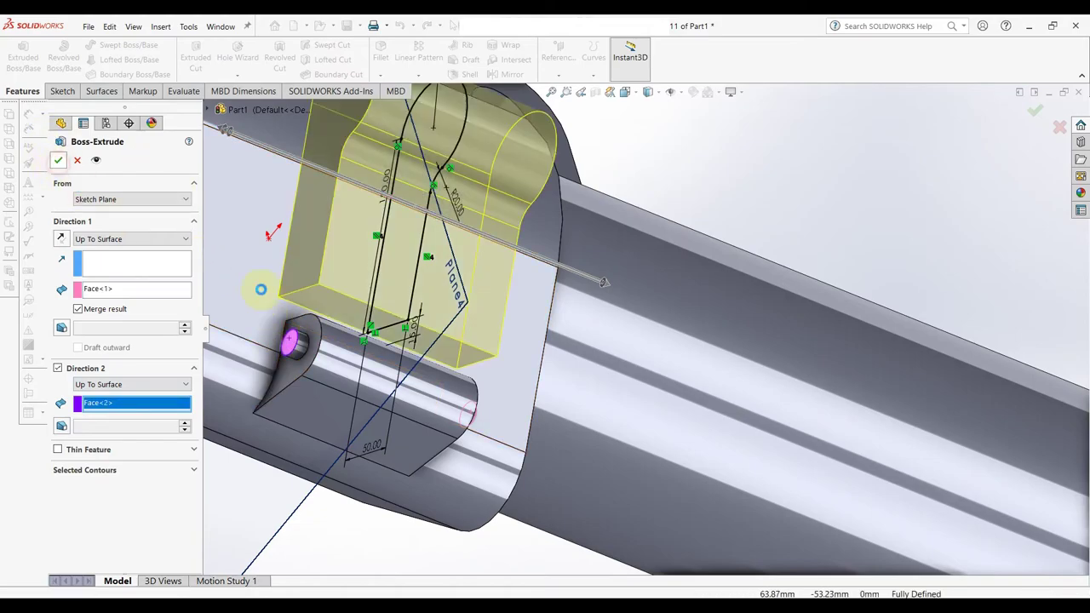
Start a new sketch on the new arm's side face.
scroll(706, 262, up, 3)
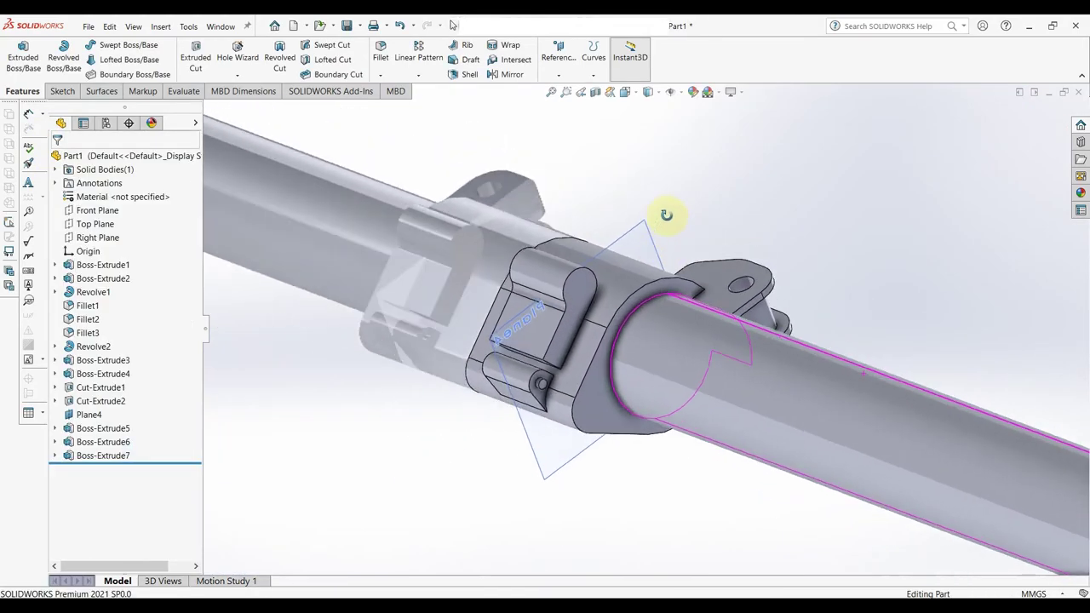
middle_drag(781, 259, 564, 365)
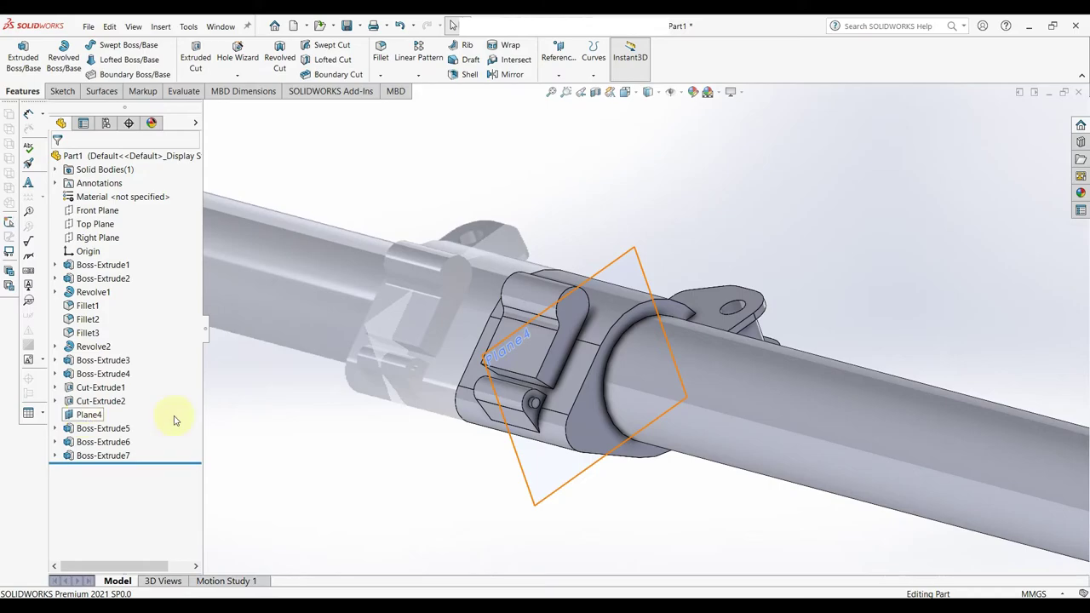
click(555, 355)
click(605, 322)
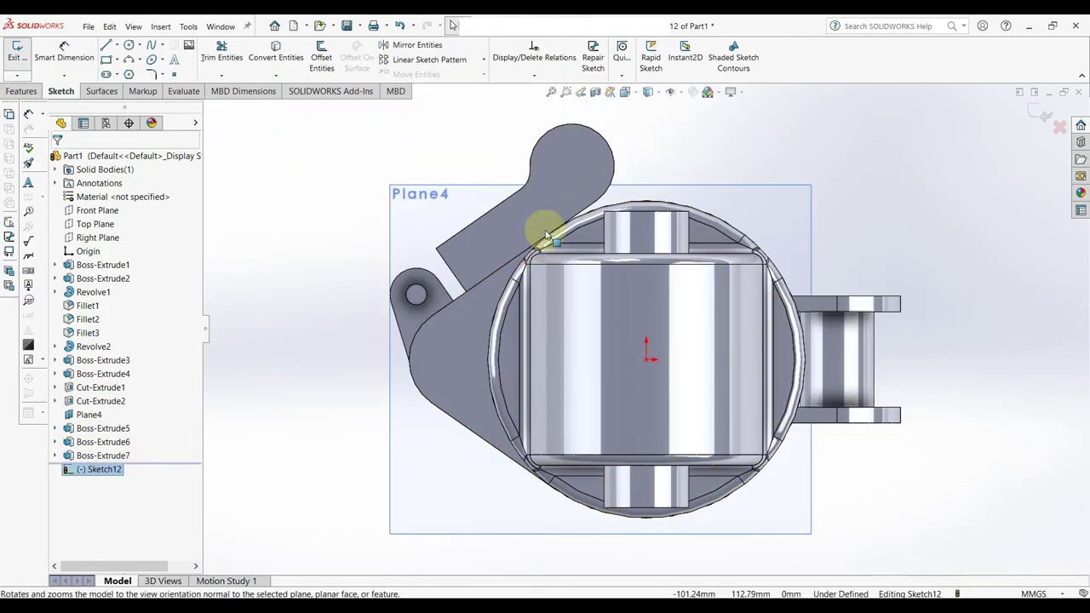
Convert the arm's outline edges into sketch lines, replacing a wrongly picked edge with the short slanted edge.
scroll(649, 122, down, 2)
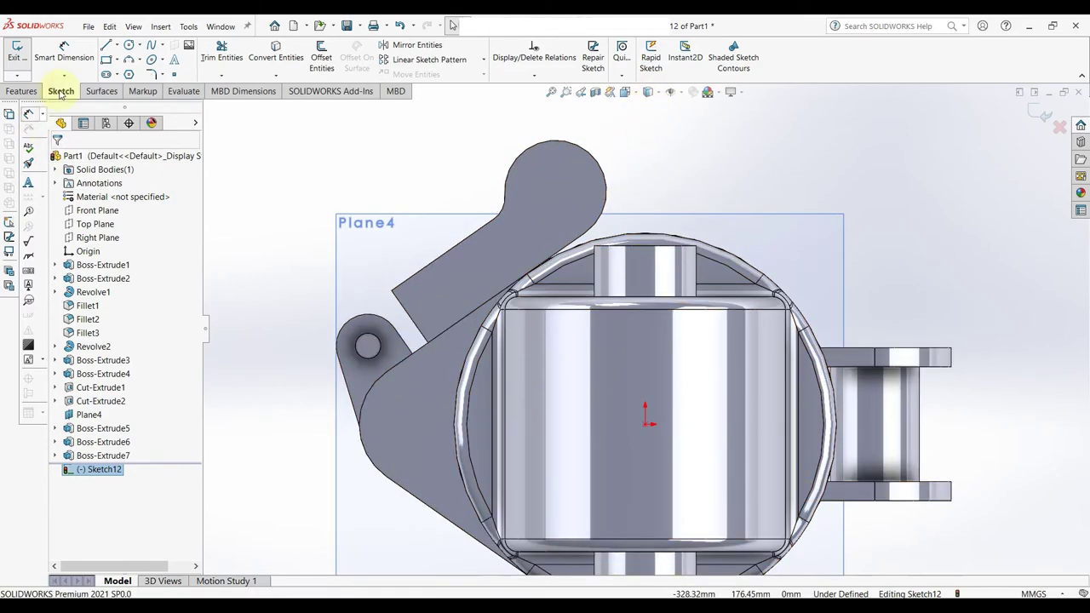
click(299, 61)
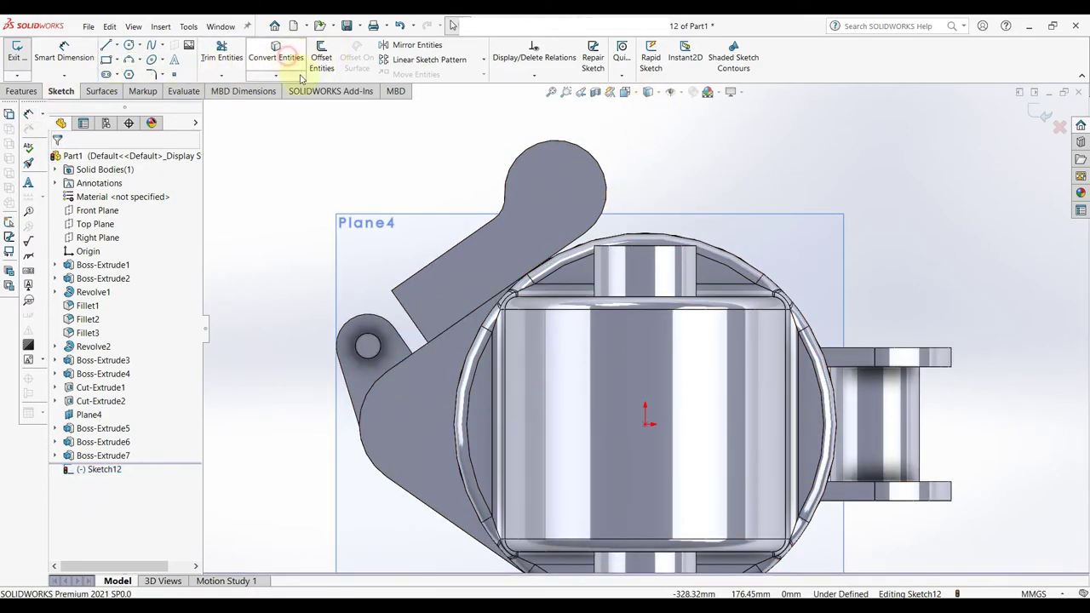
click(507, 207)
click(512, 184)
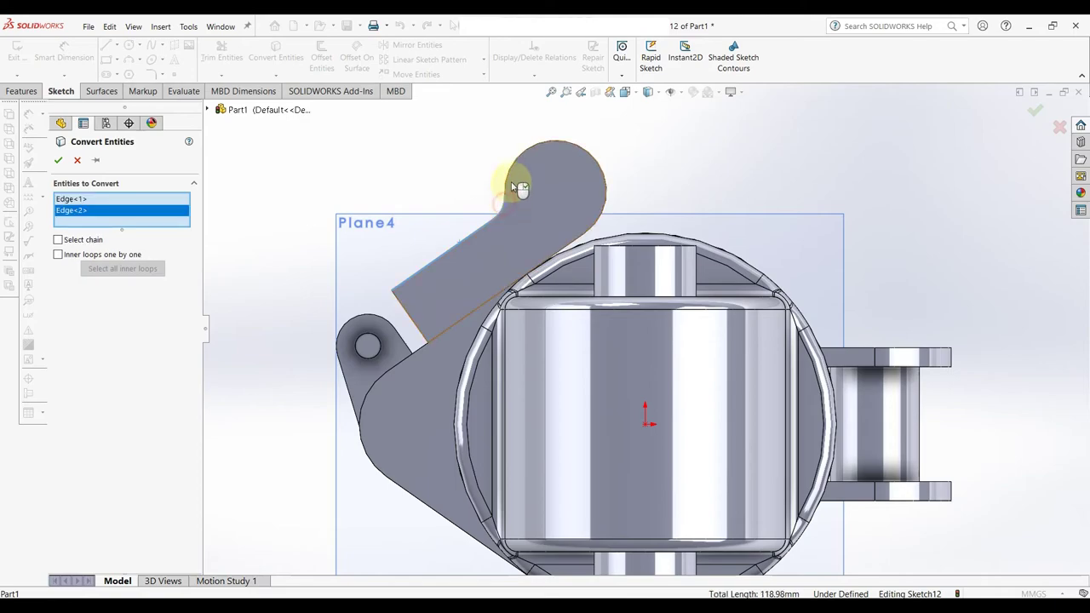
click(559, 244)
click(572, 245)
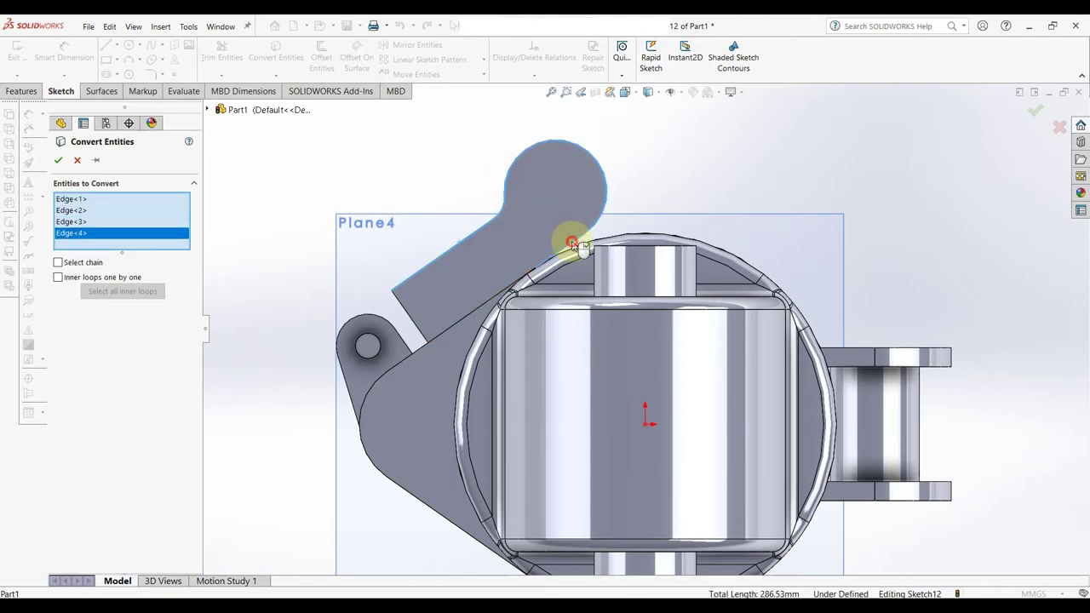
click(494, 301)
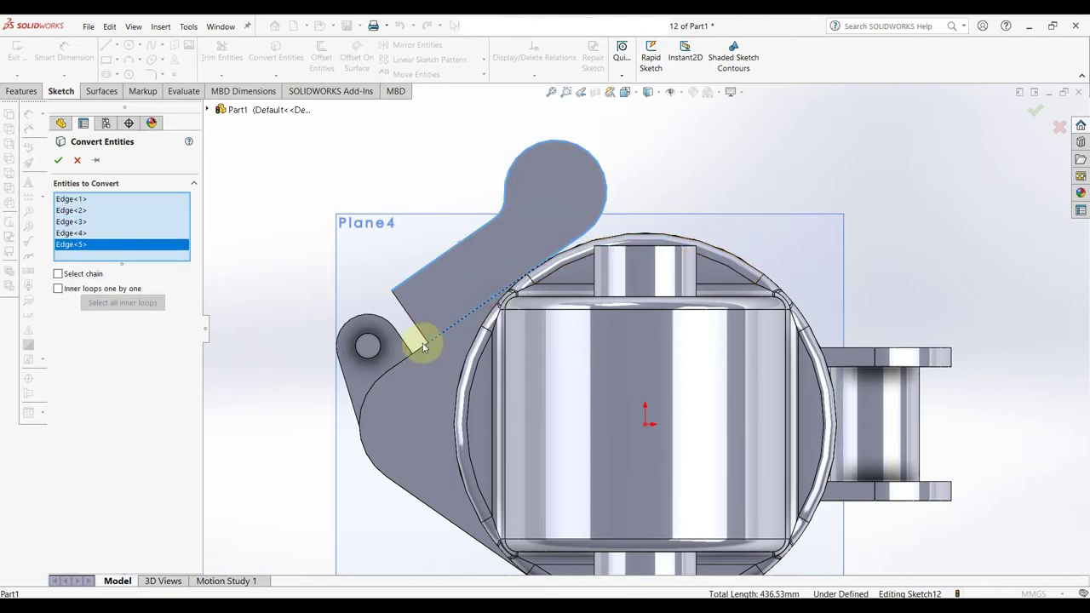
right_click(132, 252)
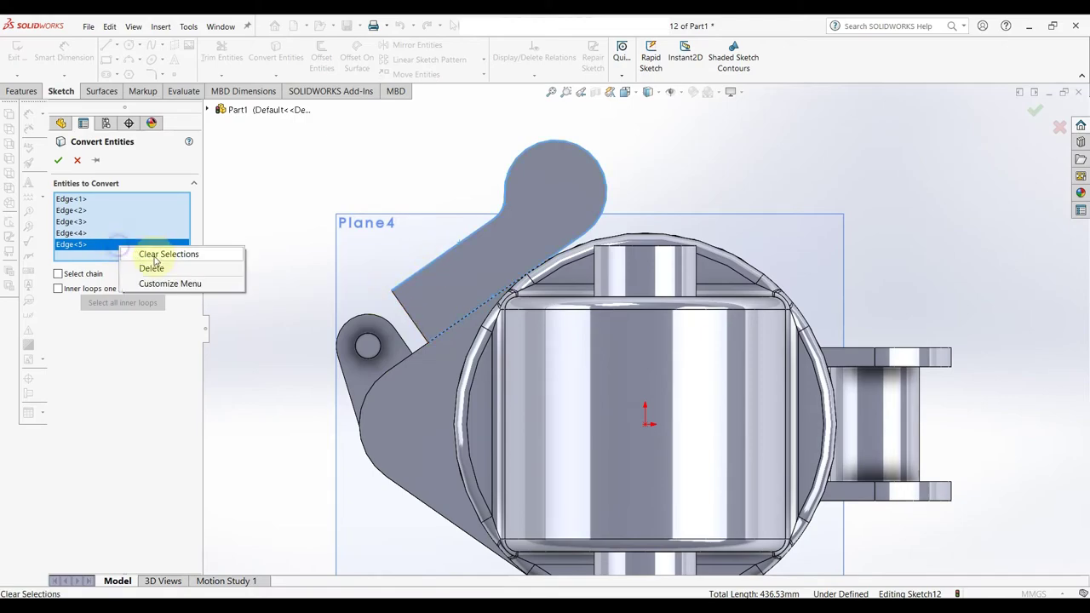
click(158, 257)
click(421, 352)
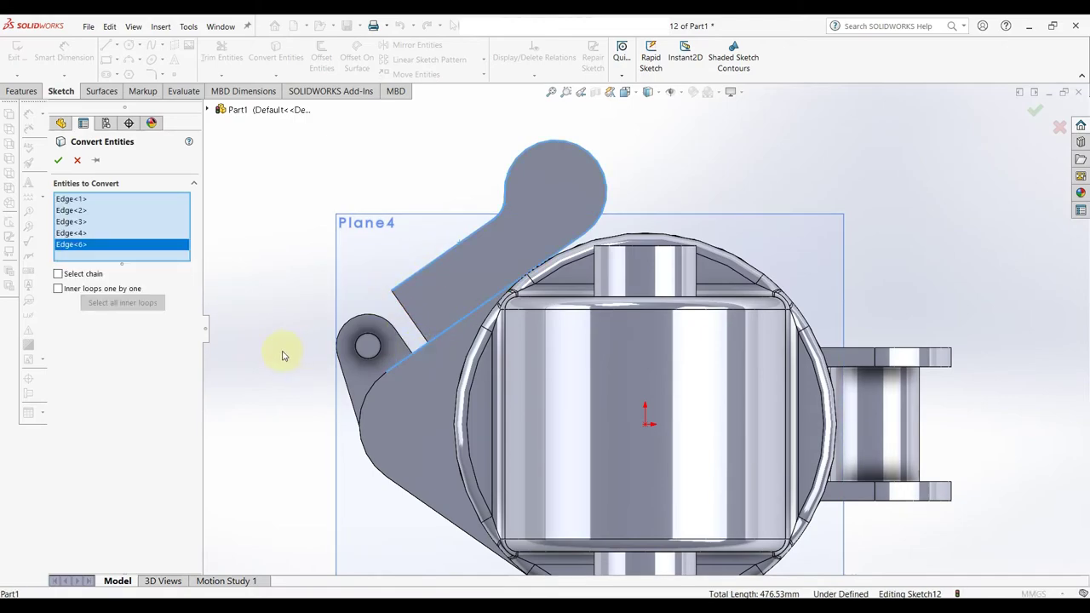
click(58, 162)
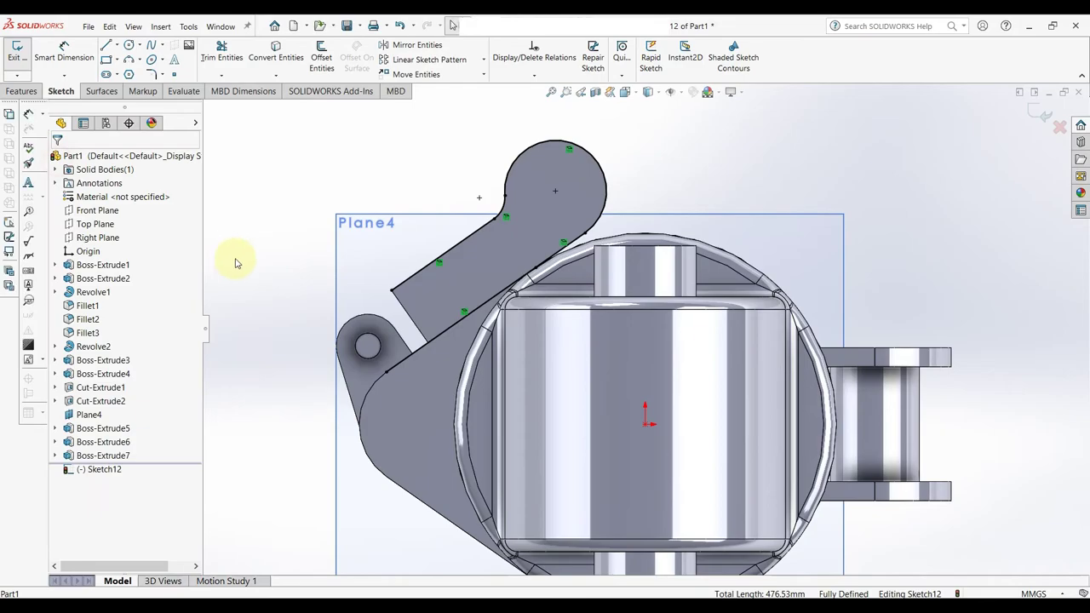
Draw a circle around the hole.
right_drag(274, 298, 316, 312)
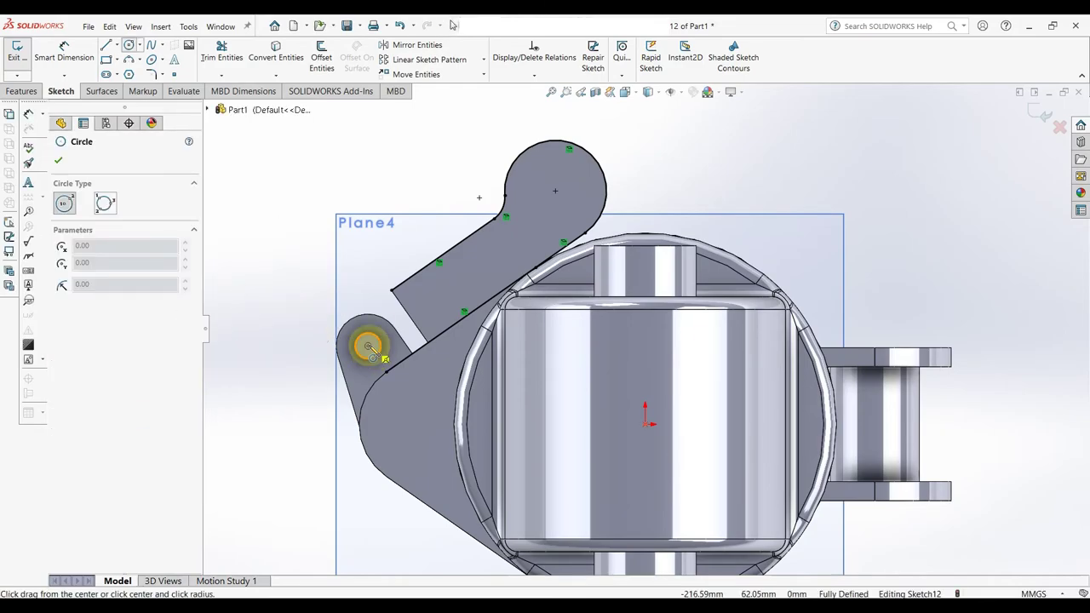
click(354, 315)
right_click(372, 324)
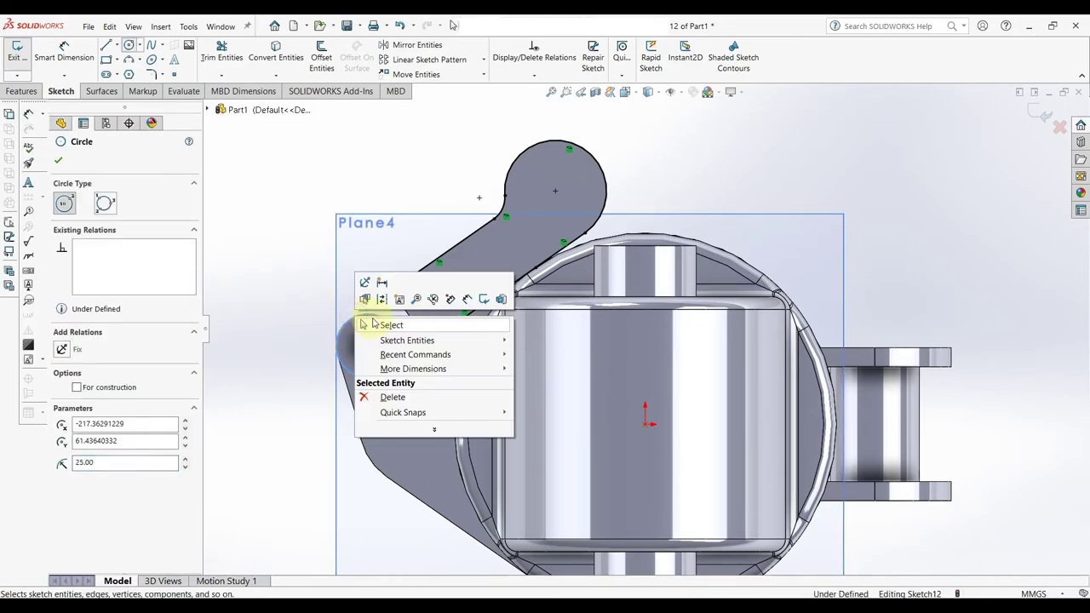
click(391, 324)
scroll(358, 324, down, 3)
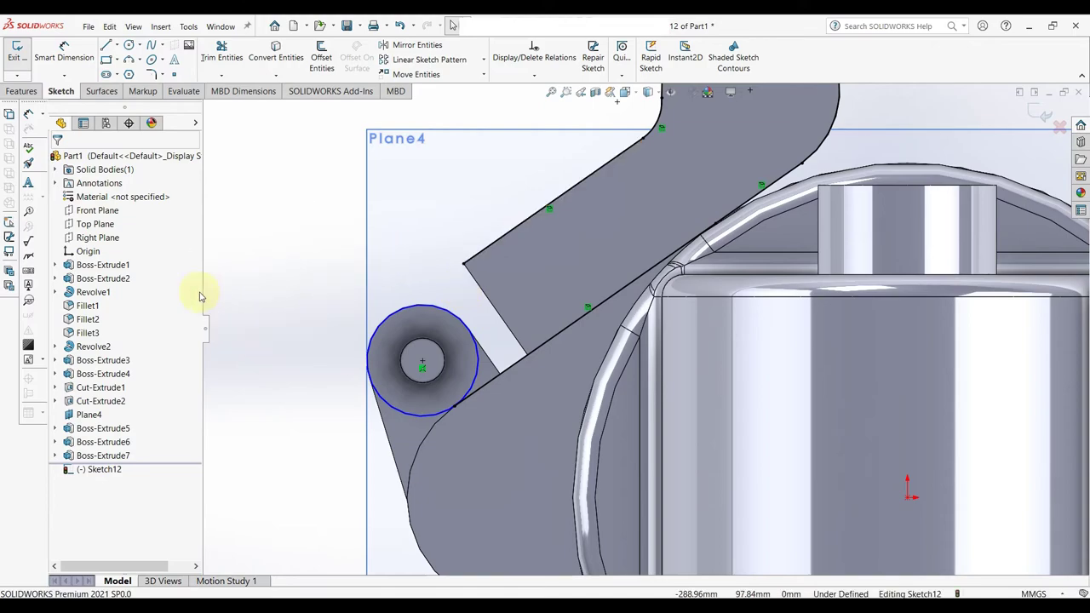
Draw a line from the arm's outer corner tangent to the hole circle.
right_drag(273, 281, 199, 292)
click(464, 265)
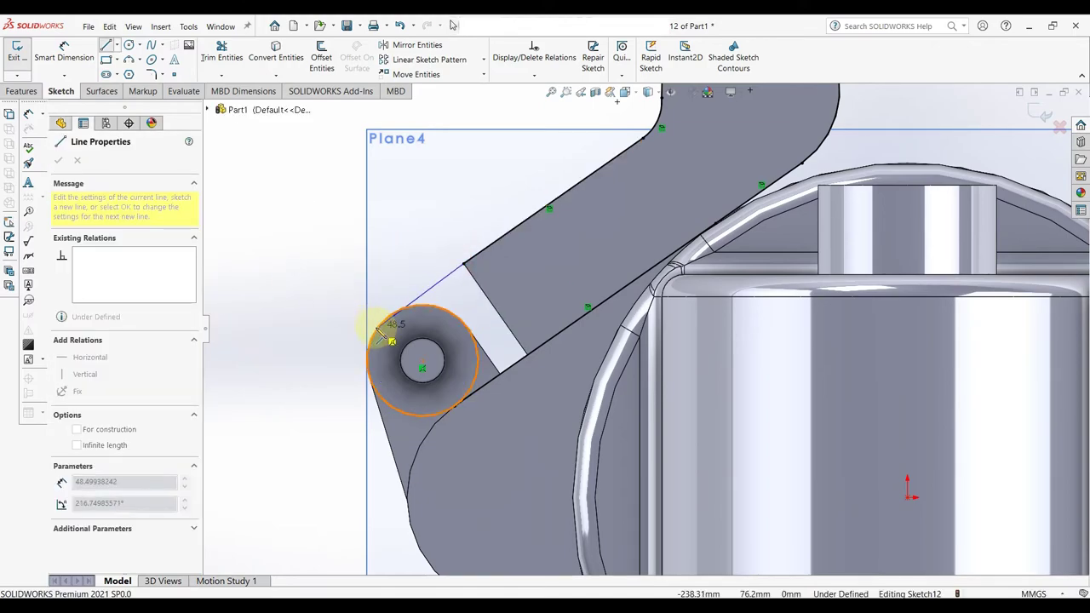
click(381, 332)
right_click(382, 324)
click(396, 334)
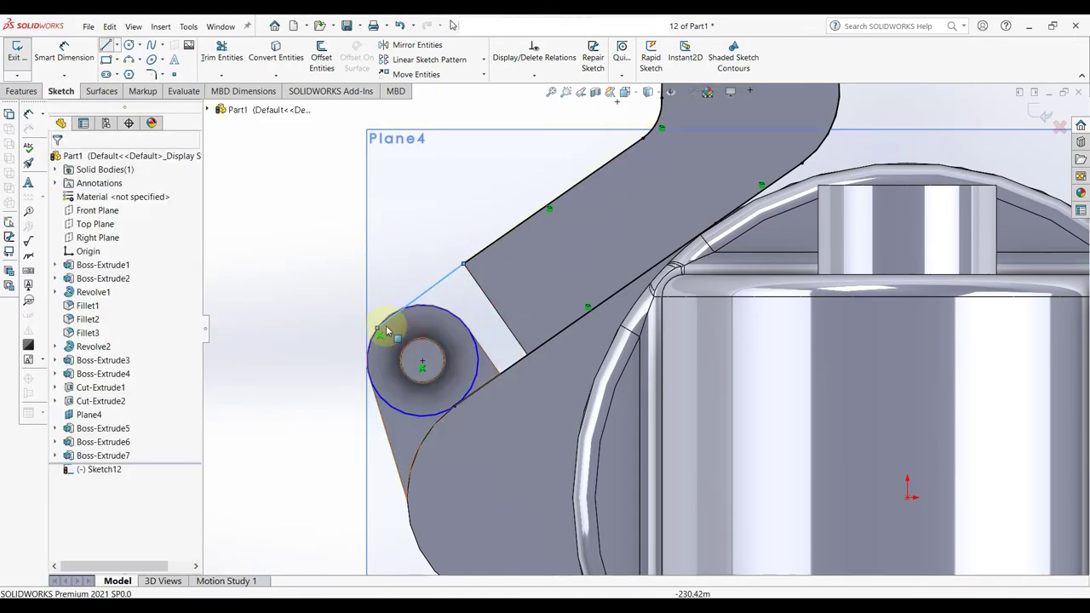
scroll(382, 324, down, 2)
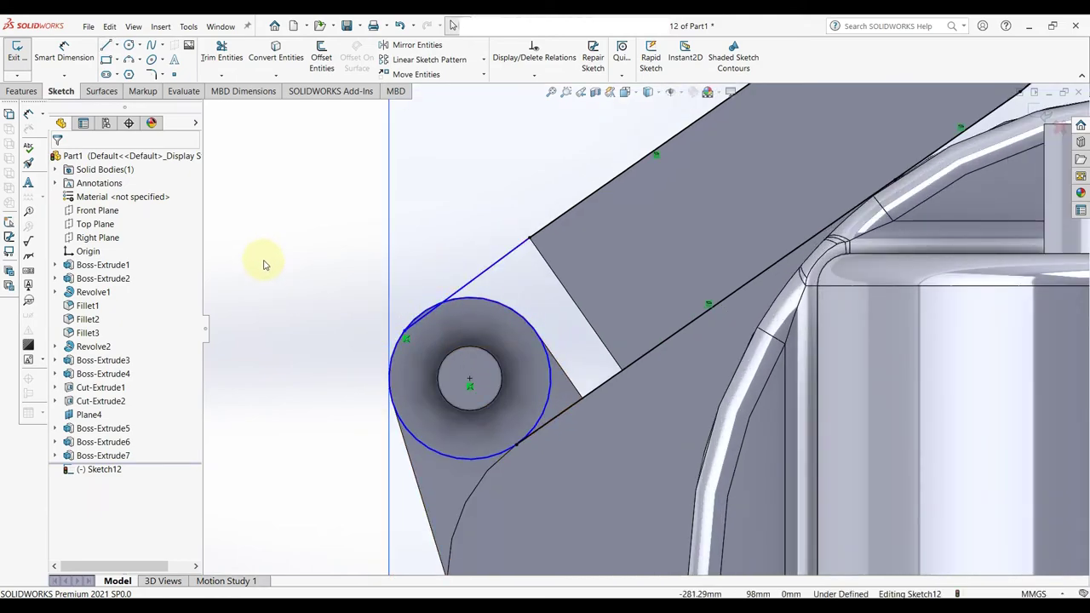
Power-trim away the leftover arc of the circle.
right_drag(264, 265, 219, 308)
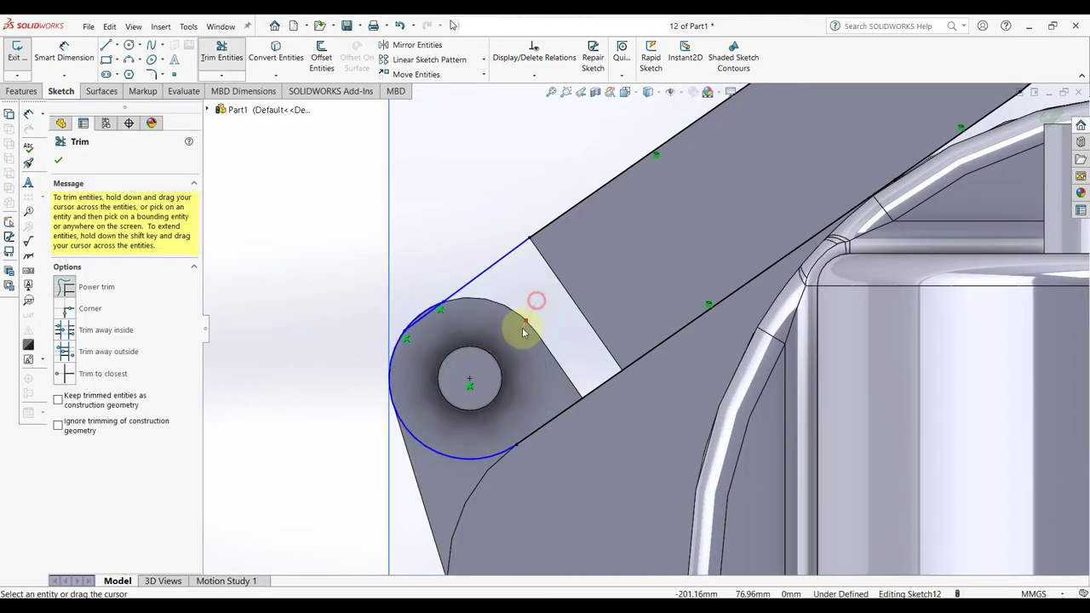
drag(521, 329, 437, 312)
scroll(438, 312, up, 3)
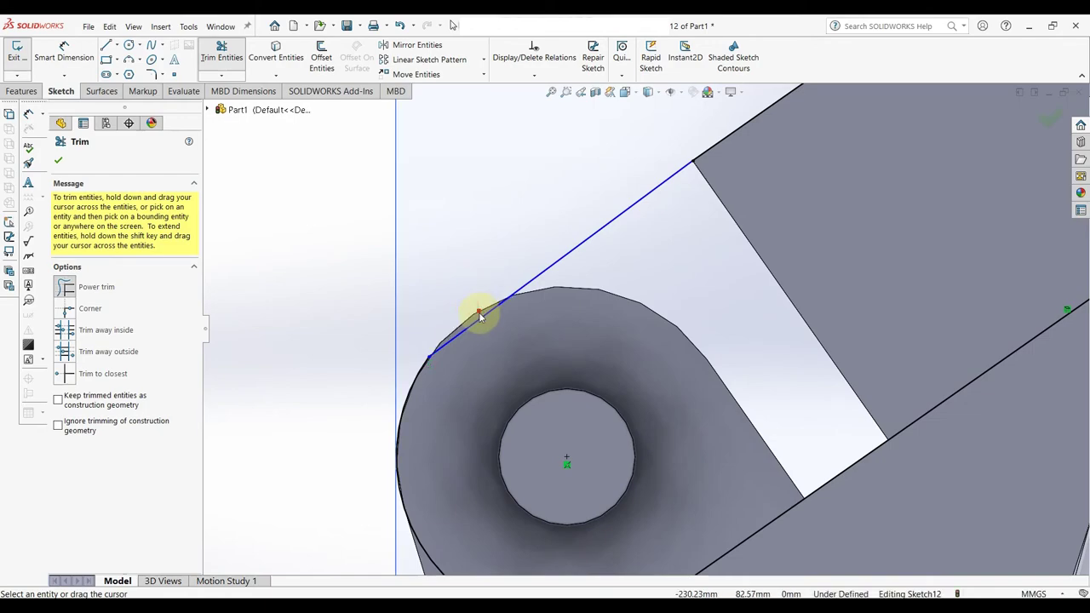
scroll(545, 384, down, 2)
scroll(715, 457, down, 2)
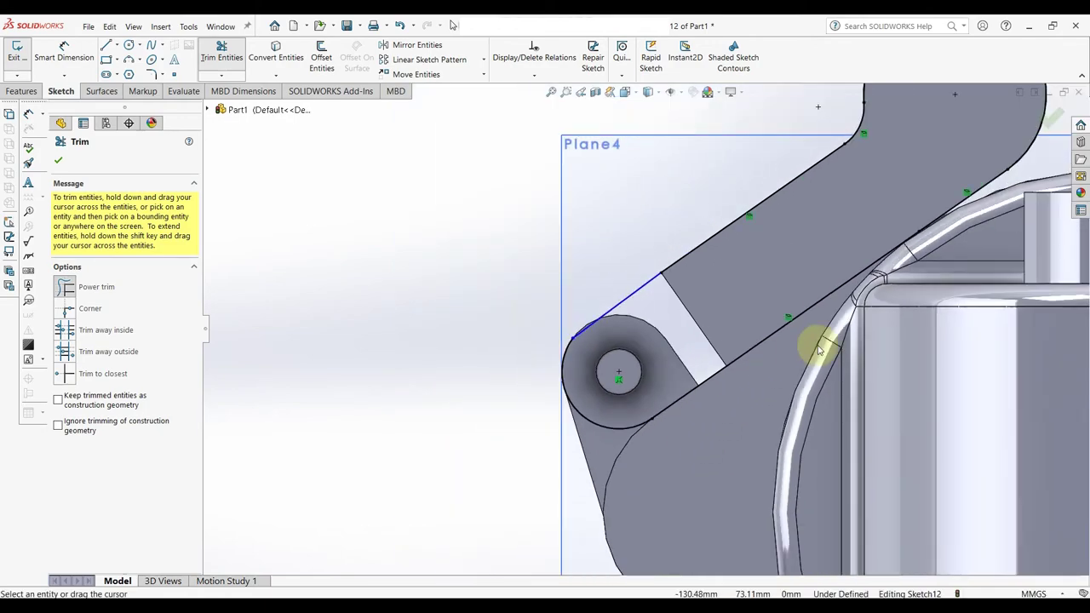
scroll(817, 346, down, 2)
click(1050, 119)
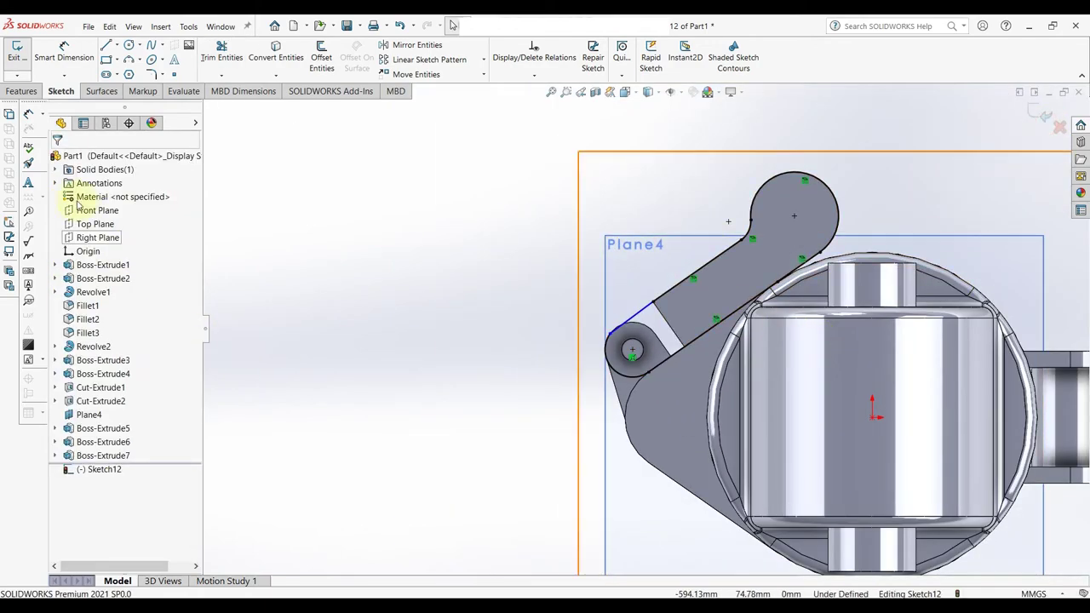
click(33, 92)
Extrude the closed arm sketch 20 mm blind into Boss-Extrude8 and inspect the new arm.
click(24, 59)
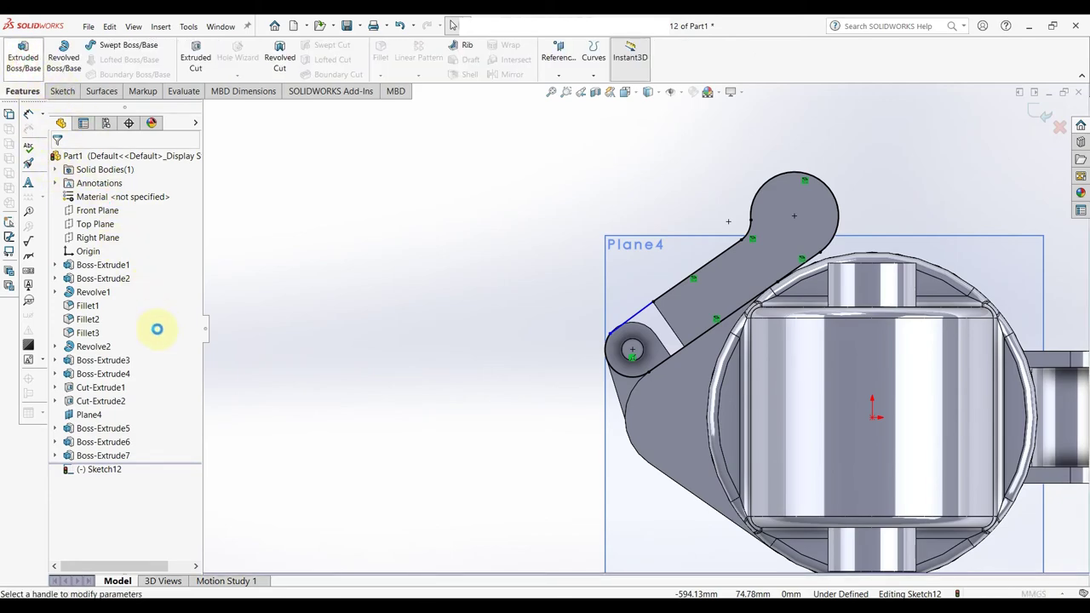
text(20.00mm)
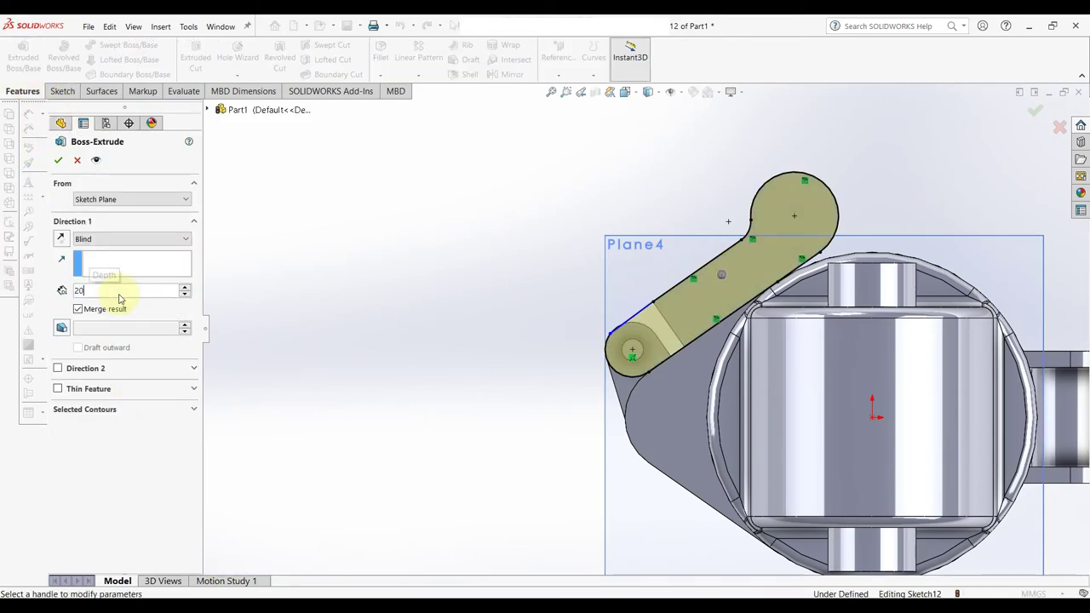
click(59, 161)
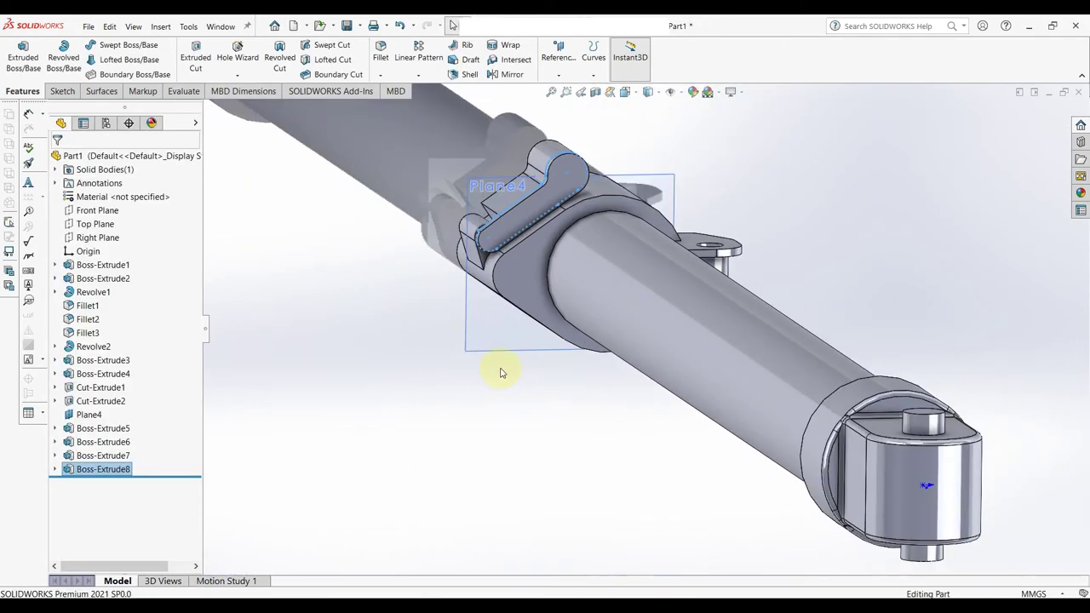
scroll(459, 353, down, 3)
scroll(475, 397, up, 8)
mouse_move(484, 378)
middle_down()
mouse_move(479, 387)
mouse_move(499, 275)
middle_up()
scroll(518, 309, up, 2)
scroll(530, 302, down, 5)
scroll(530, 302, down, 3)
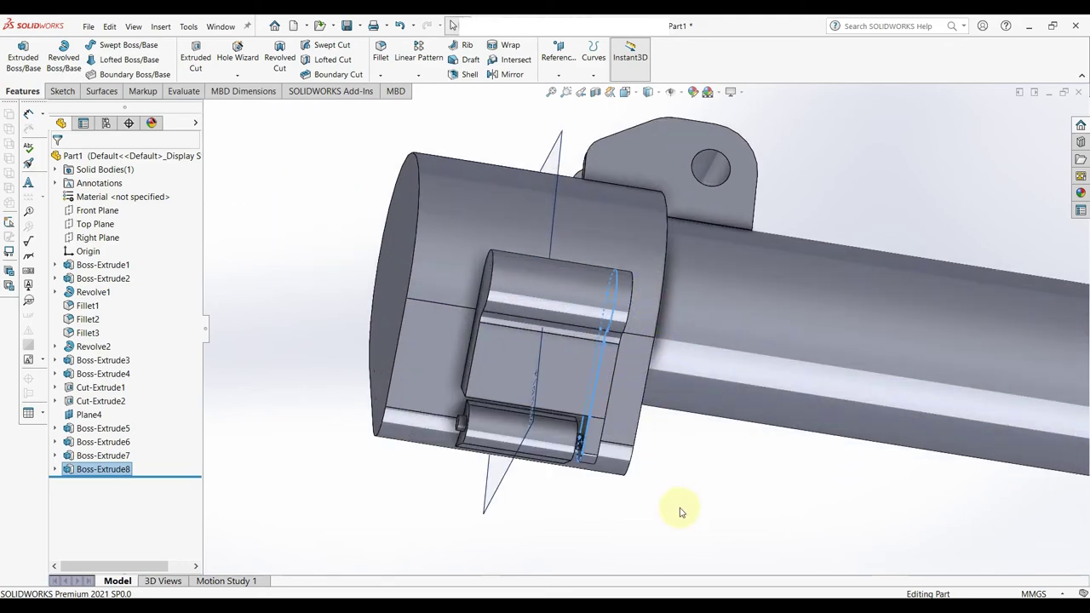
scroll(681, 507, up, 2)
scroll(689, 507, up, 2)
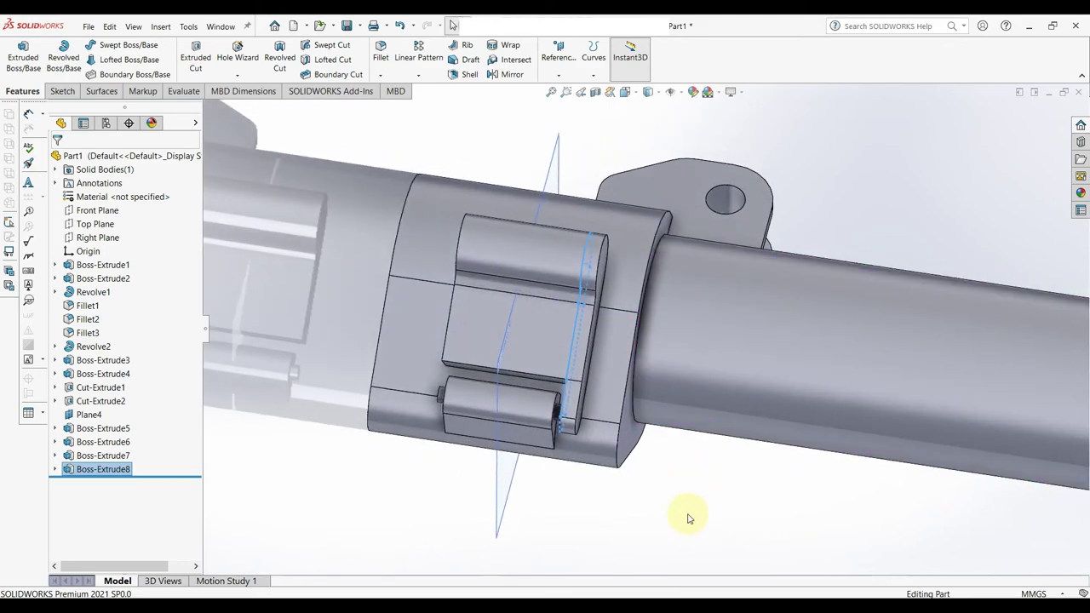
Mirror Boss-Extrude8 across Plane4 to create Mirror1.
click(507, 75)
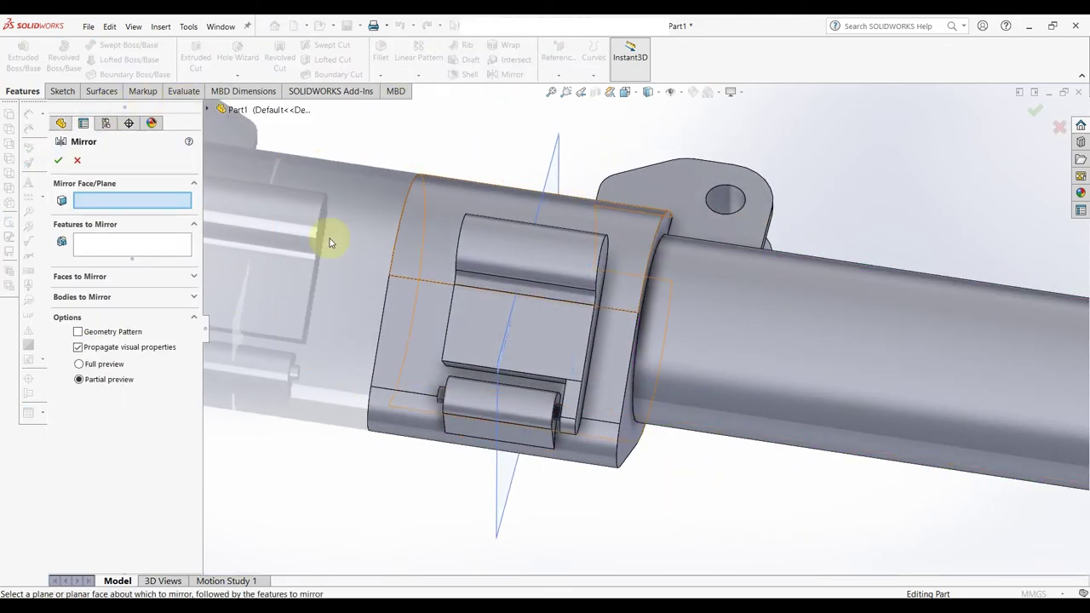
click(208, 109)
click(253, 368)
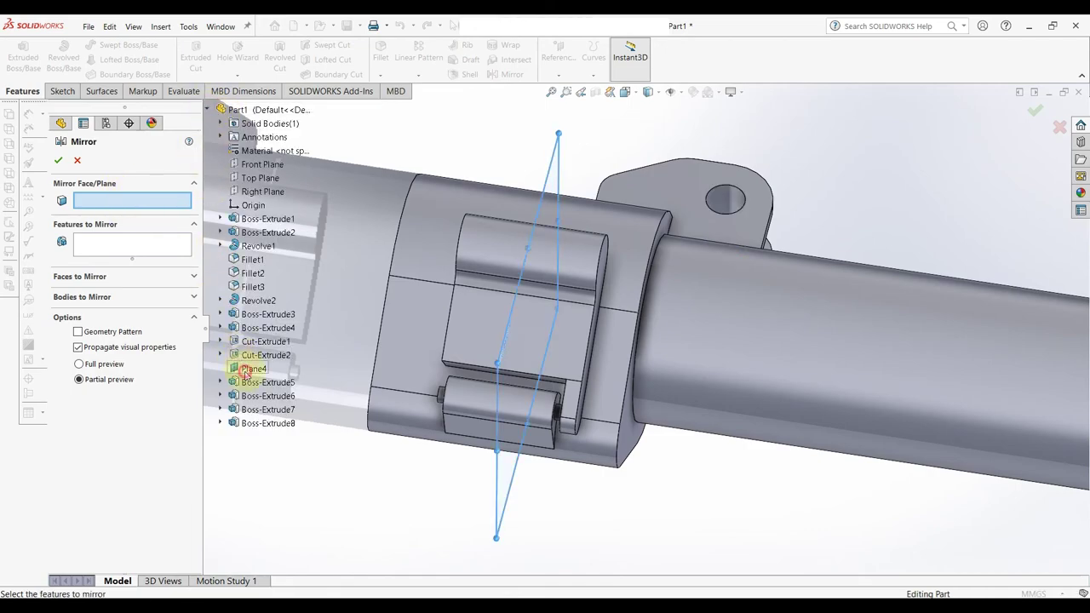
click(568, 407)
click(58, 161)
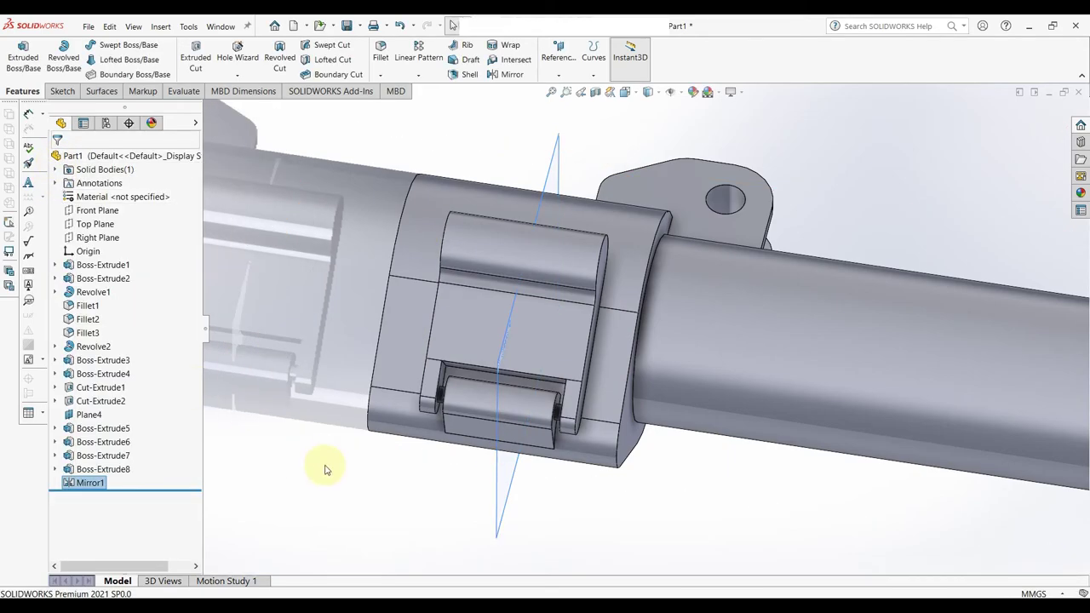
mouse_move(370, 489)
middle_down()
mouse_move(414, 509)
mouse_move(511, 486)
mouse_move(924, 462)
mouse_move(917, 376)
mouse_move(927, 445)
mouse_move(888, 348)
mouse_move(829, 314)
mouse_move(911, 353)
mouse_move(793, 389)
mouse_move(805, 377)
mouse_move(749, 351)
middle_up()
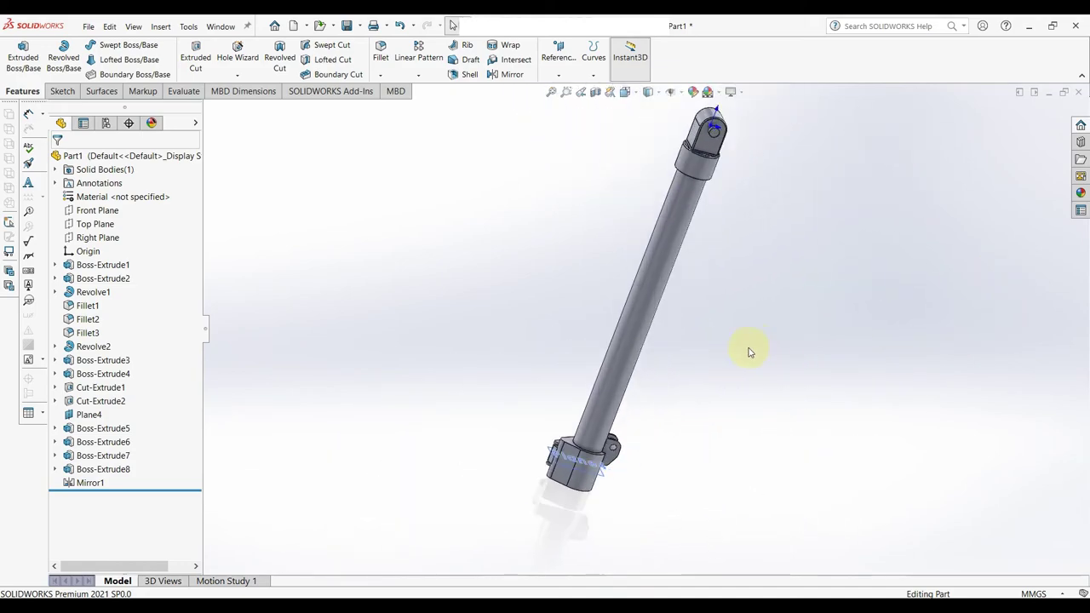
Hide Plane4 and show the Appearances library.
click(601, 473)
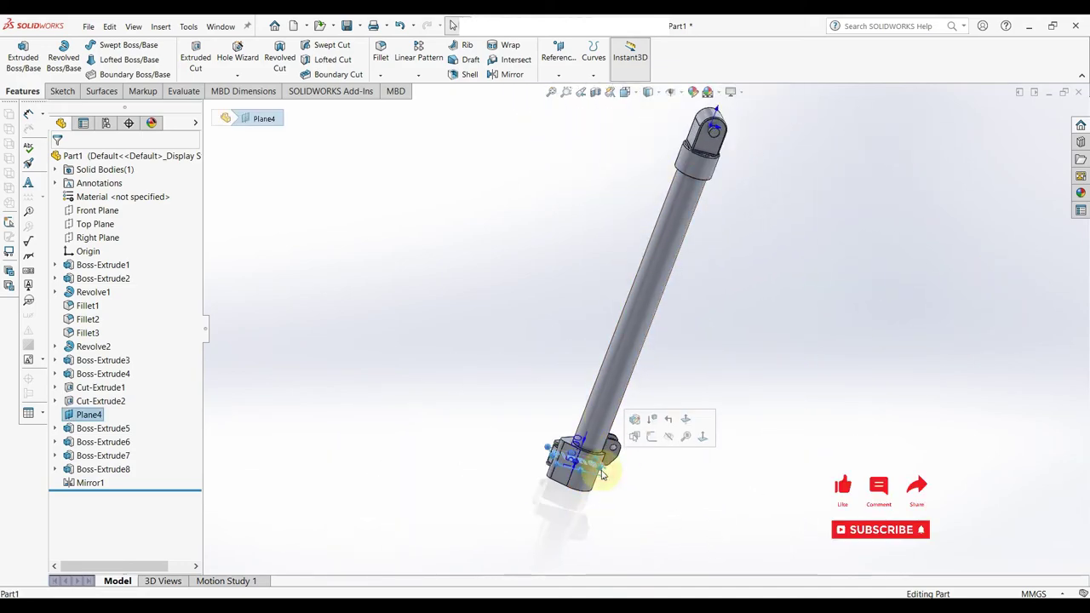
click(674, 438)
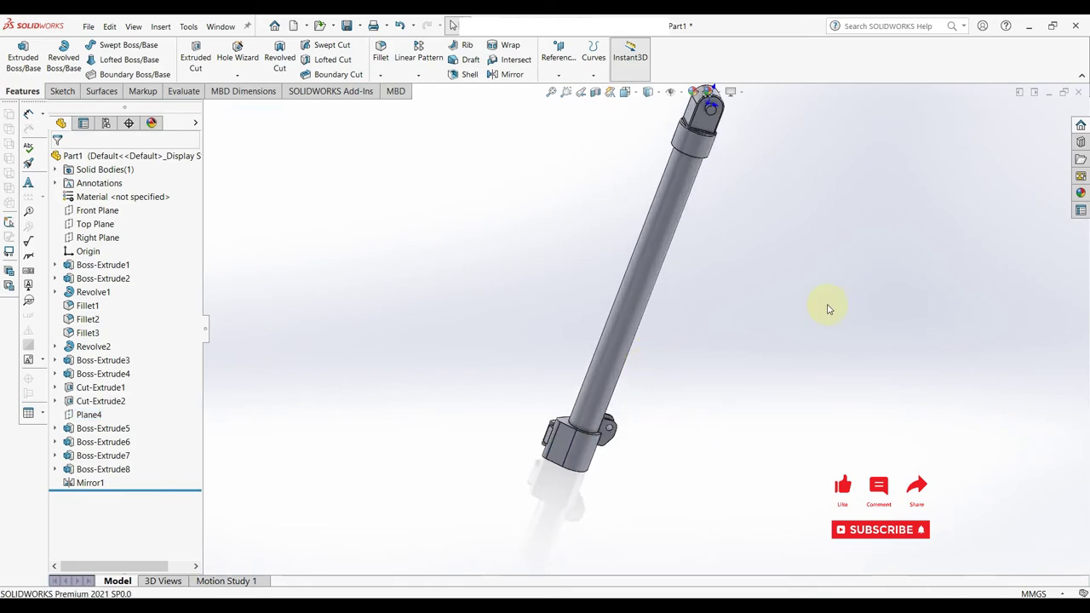
click(1081, 192)
Apply black high gloss plastic from Plastic > High Gloss to the top collar feature.
click(958, 129)
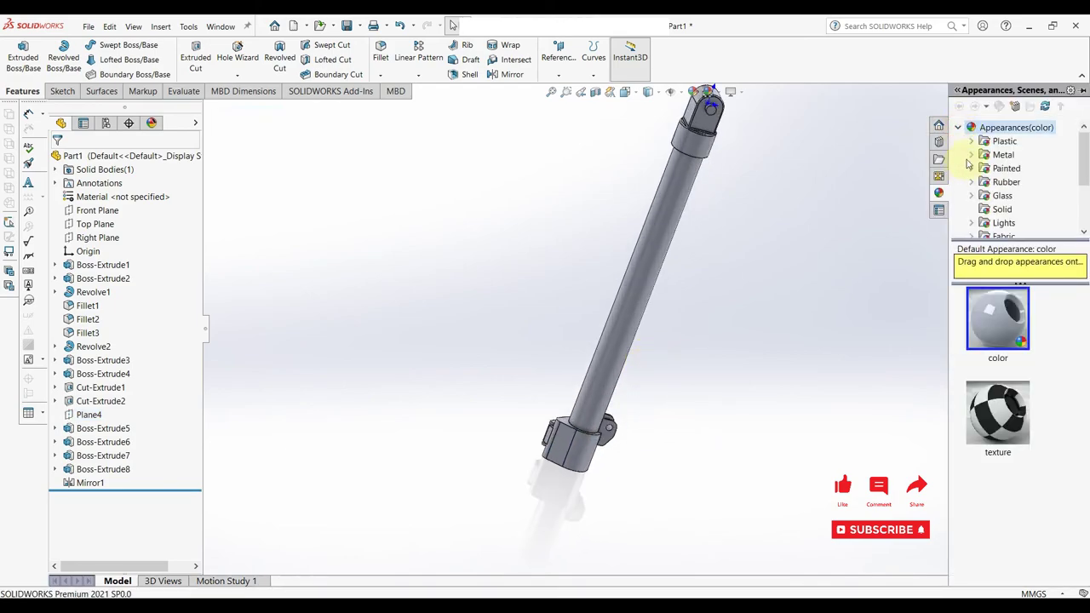
click(971, 143)
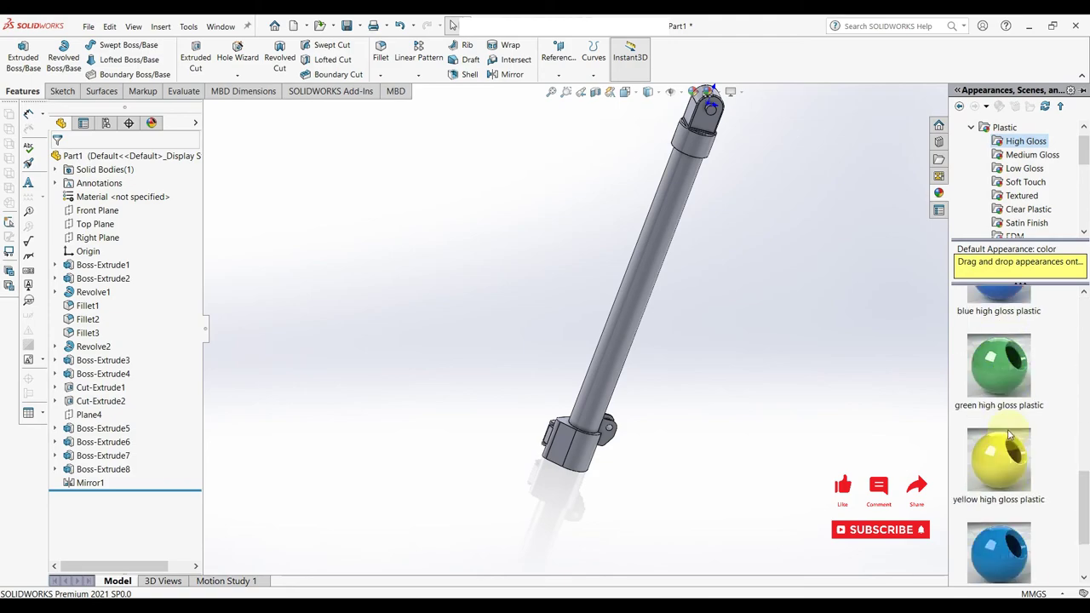
scroll(1012, 435, up, 3)
drag(993, 373, 687, 129)
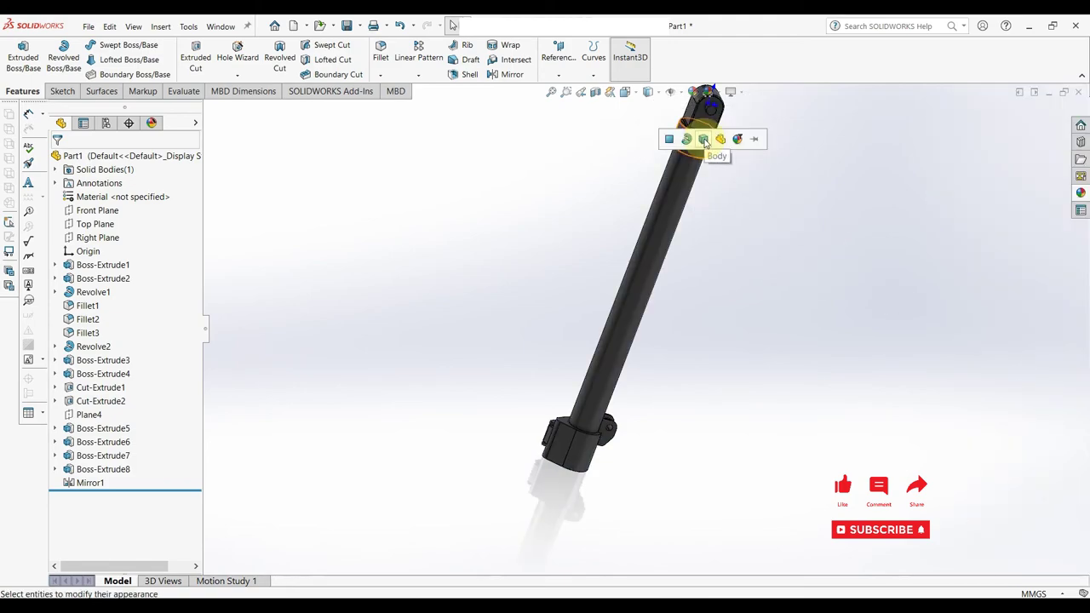
click(688, 143)
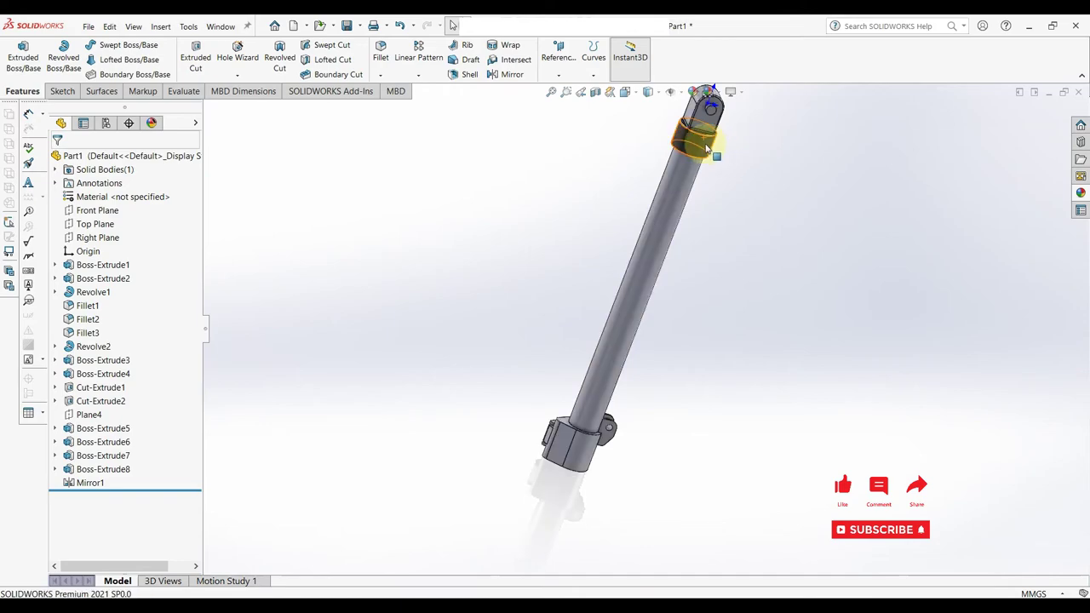
Apply black high gloss plastic to the top clevis and its Fillet3 feature.
scroll(705, 91, down, 3)
click(1079, 195)
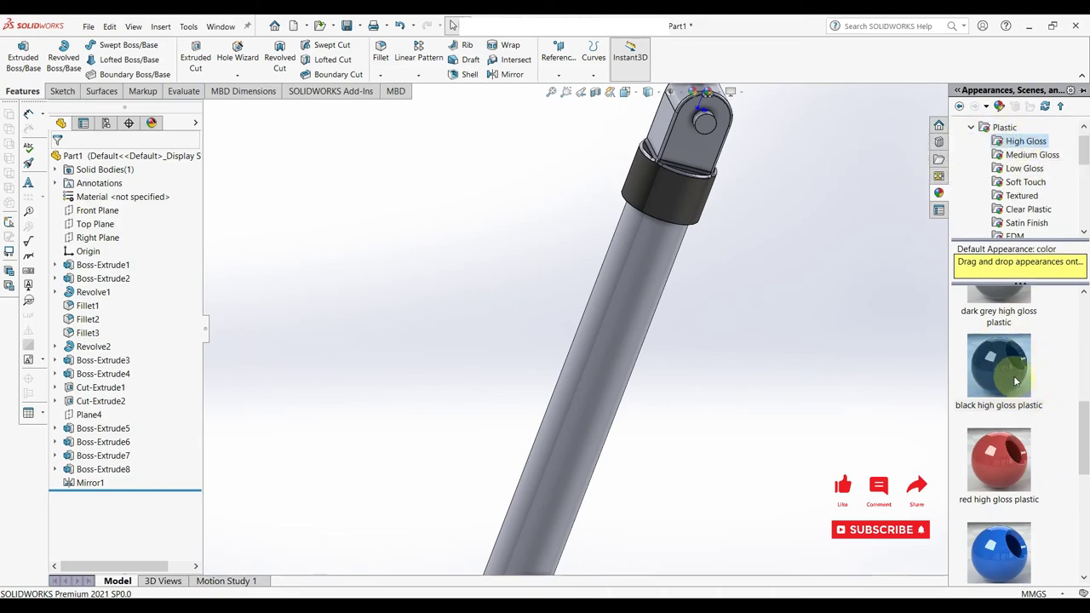
drag(1015, 381, 701, 156)
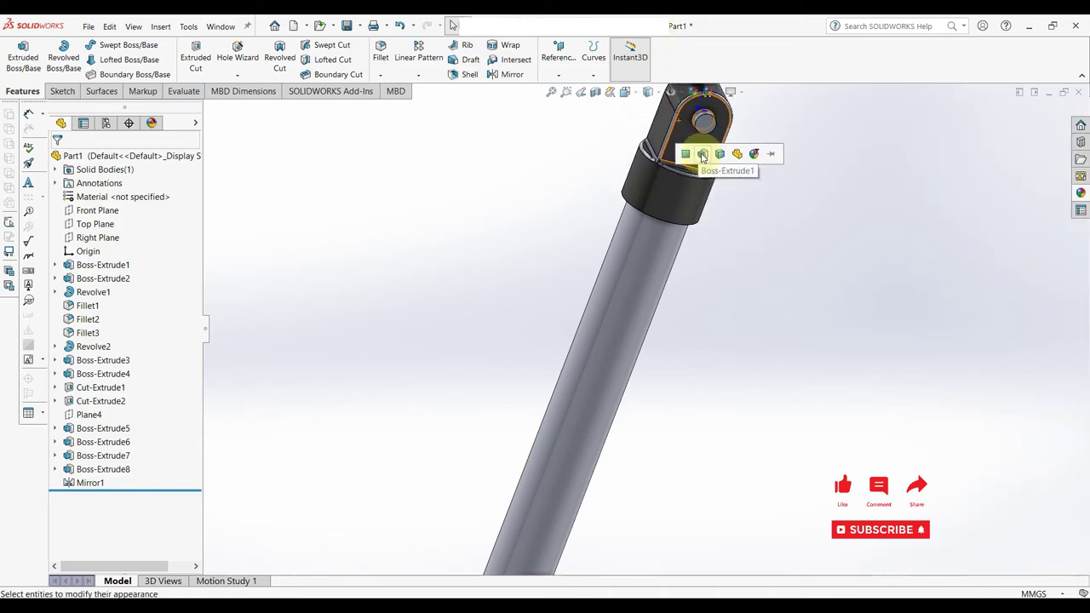
click(701, 157)
click(1080, 194)
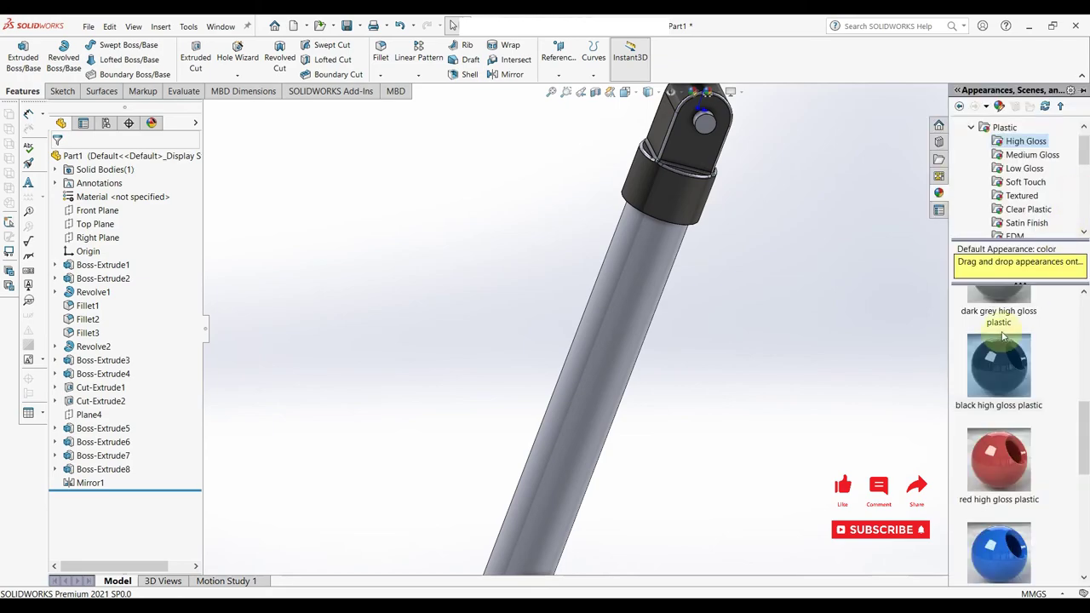
drag(999, 374, 696, 178)
click(694, 175)
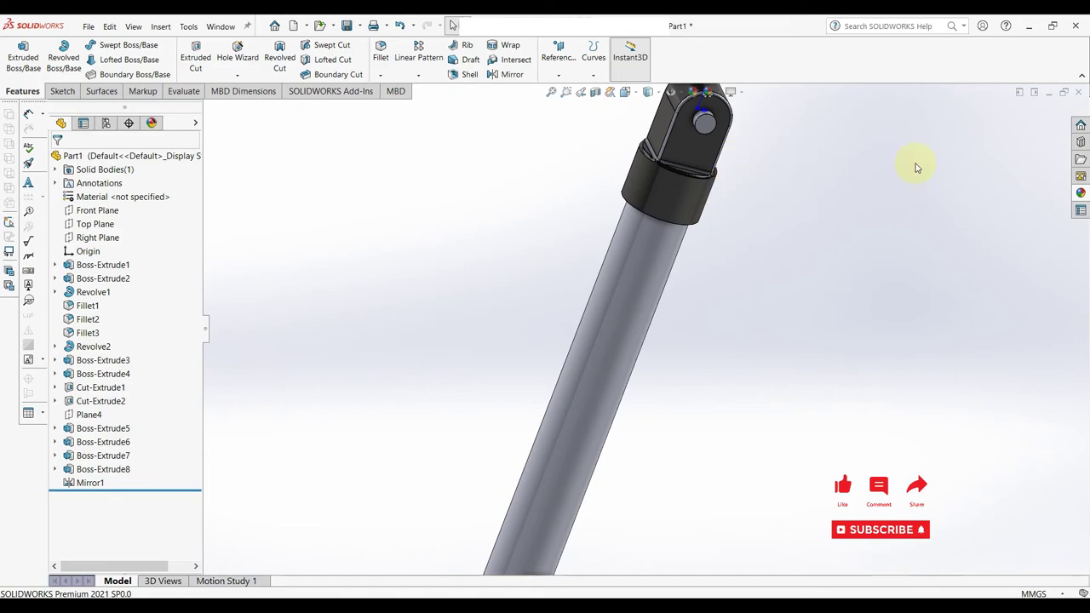
Apply black high gloss plastic to the Fillet1 feature and the lug.
click(1079, 192)
mouse_move(997, 366)
mouse_down()
mouse_move(632, 133)
mouse_move(669, 141)
mouse_up()
click(669, 137)
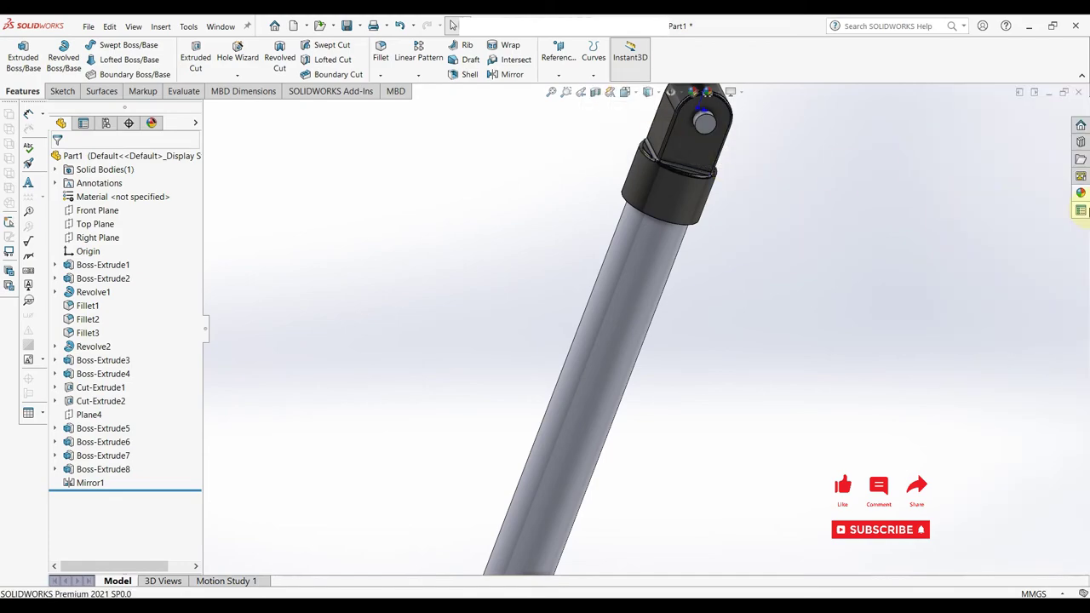
click(1080, 192)
drag(997, 362, 687, 167)
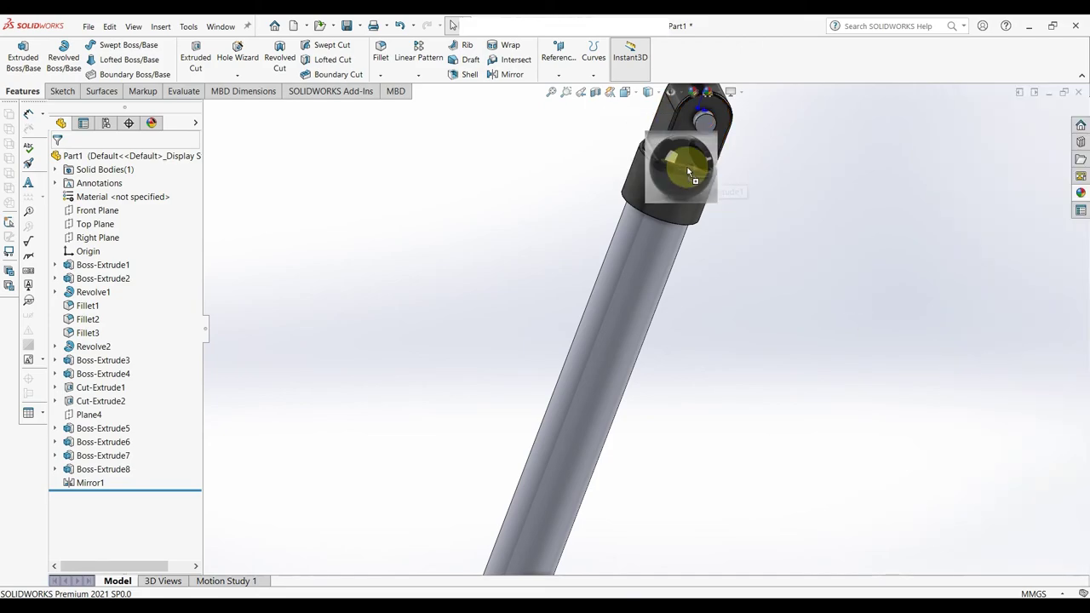
click(693, 171)
Fit the whole part in view and make the lower collar black high gloss plastic.
key(f)
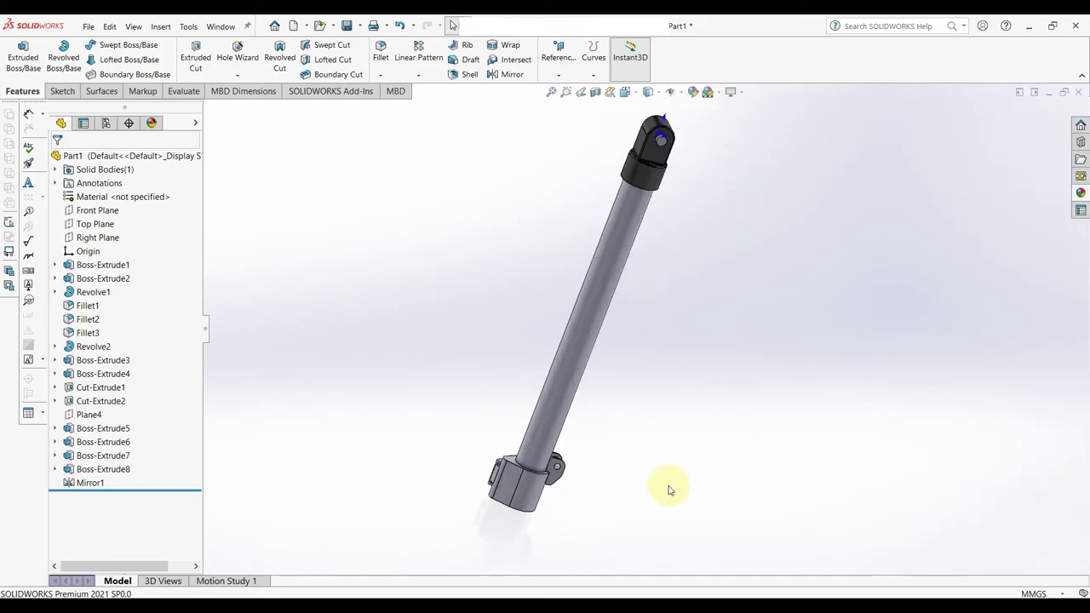
scroll(499, 449, down, 3)
scroll(511, 434, down, 2)
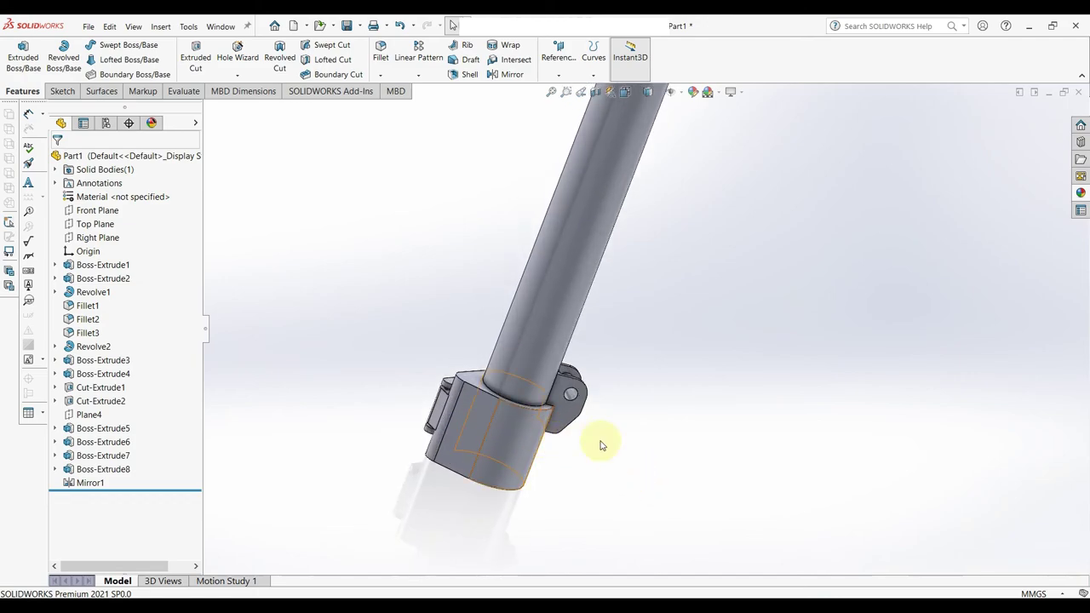
click(1079, 192)
mouse_move(1006, 371)
mouse_down()
mouse_move(505, 432)
mouse_move(518, 429)
mouse_up()
click(520, 424)
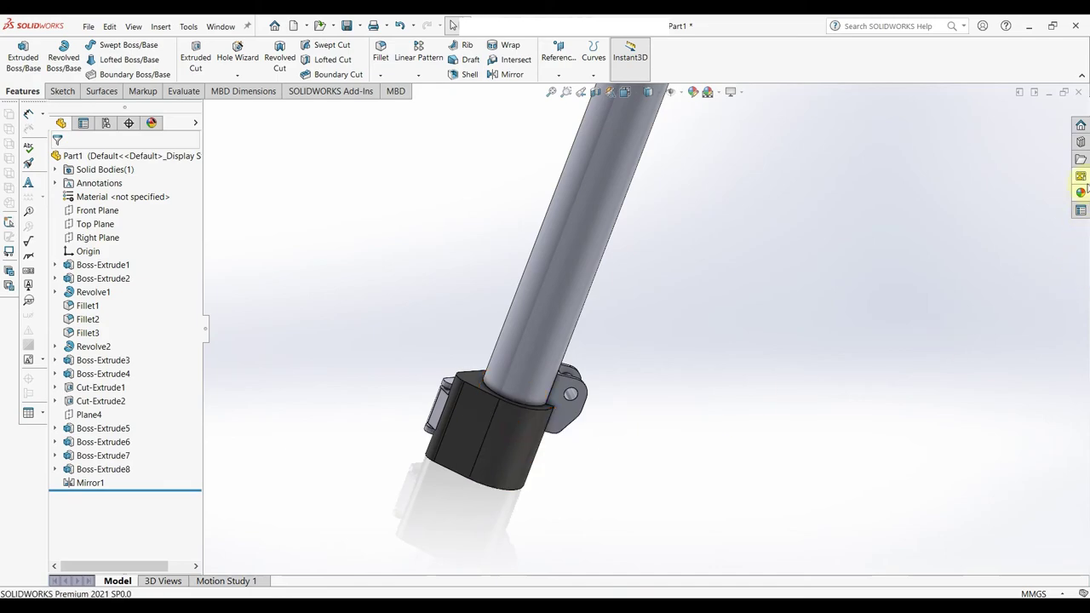
Apply black high gloss plastic to the three bracket features.
click(1079, 192)
drag(997, 367, 578, 391)
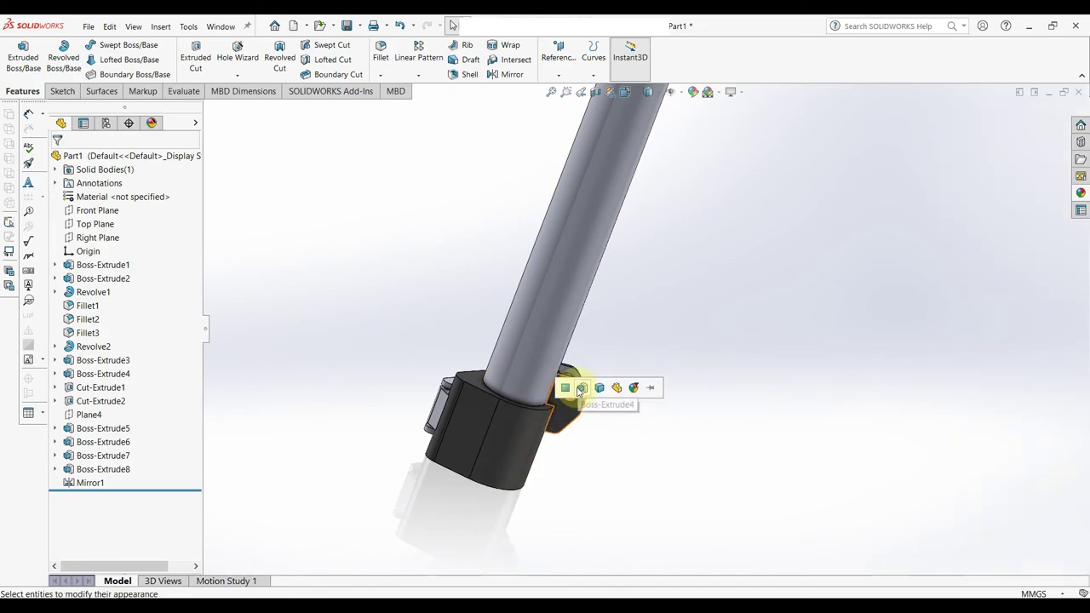
click(588, 387)
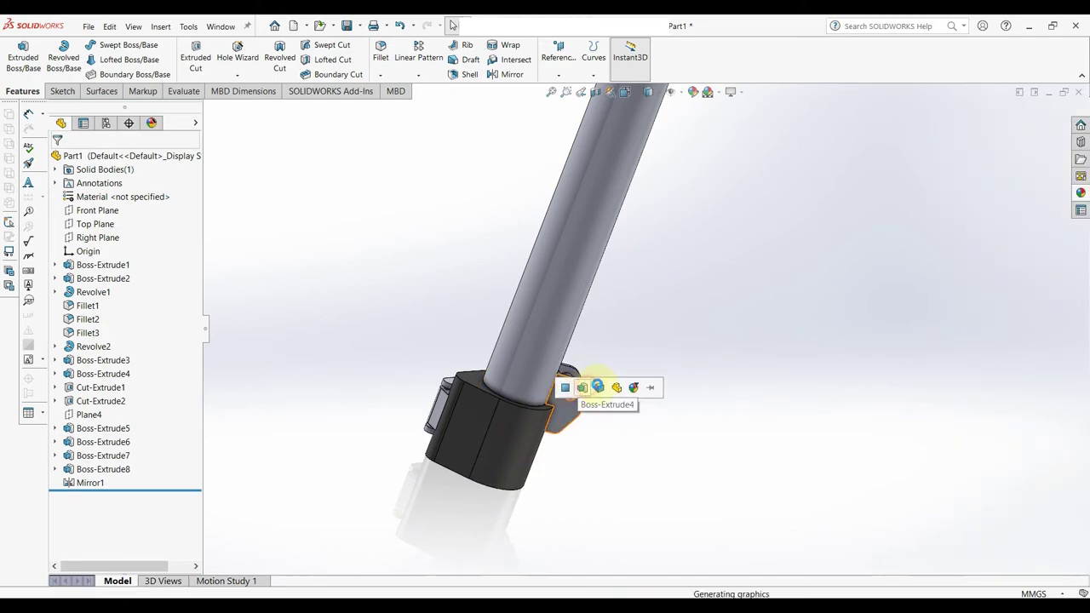
click(1080, 192)
drag(990, 372, 585, 385)
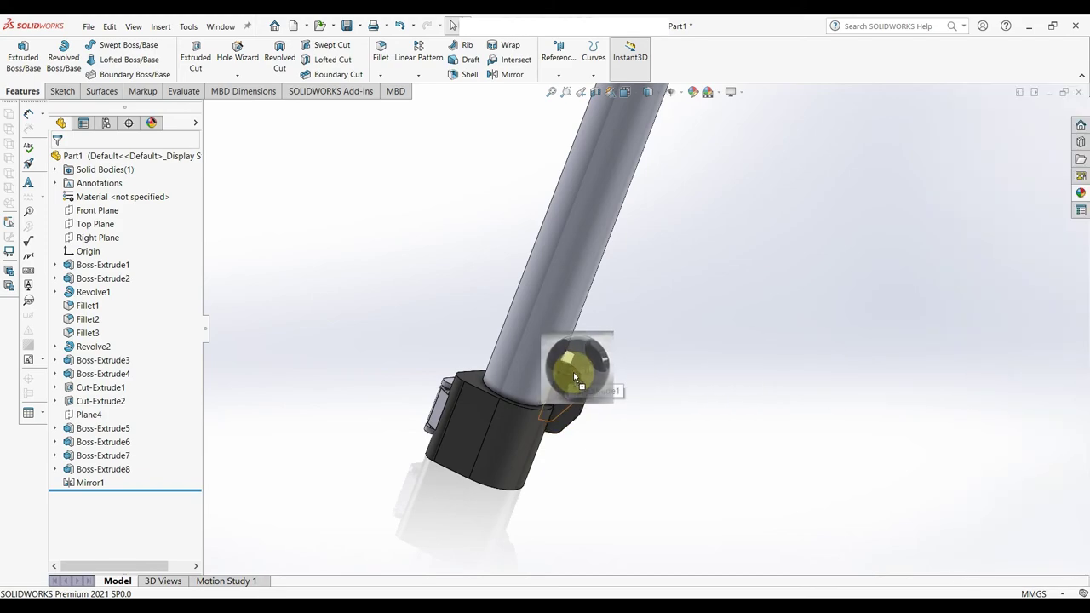
click(618, 372)
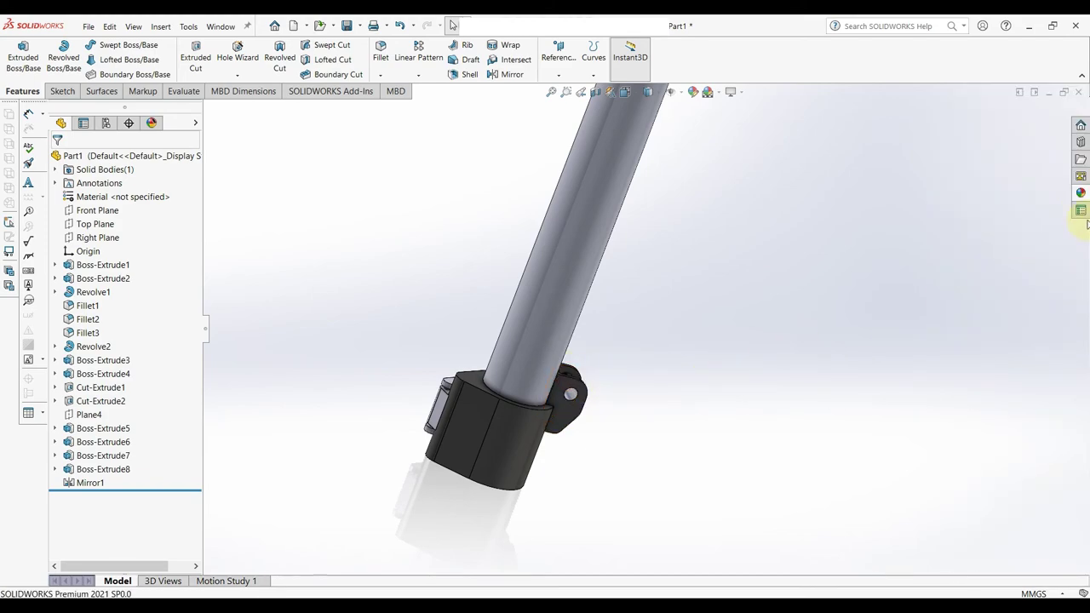
click(1080, 192)
drag(990, 375, 569, 395)
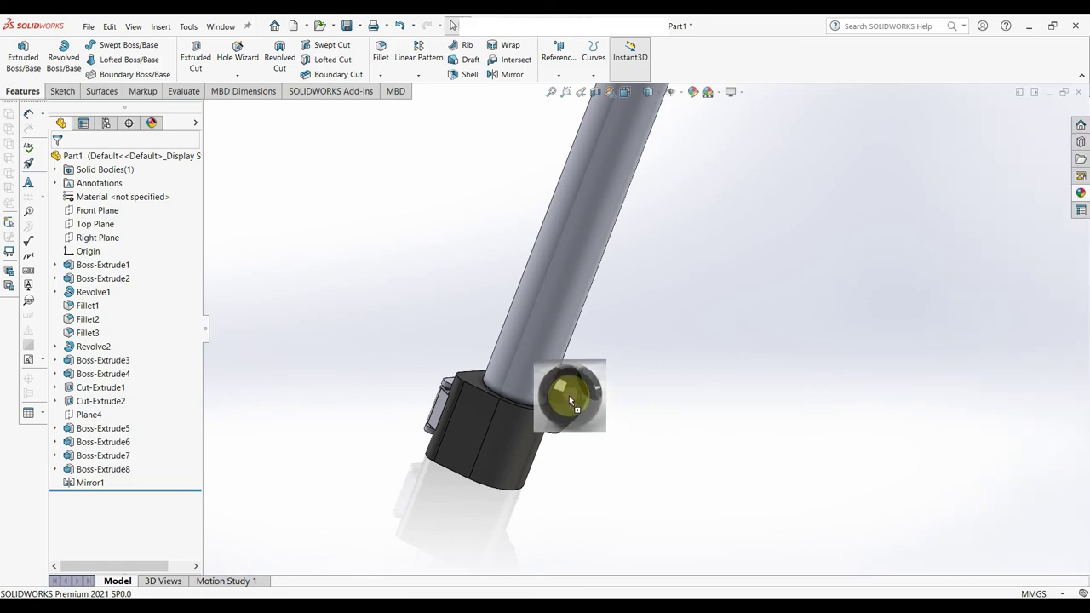
click(570, 398)
Orbit to the clip side and make the Boss-Extrude7 clip feature black.
middle_drag(618, 409, 575, 502)
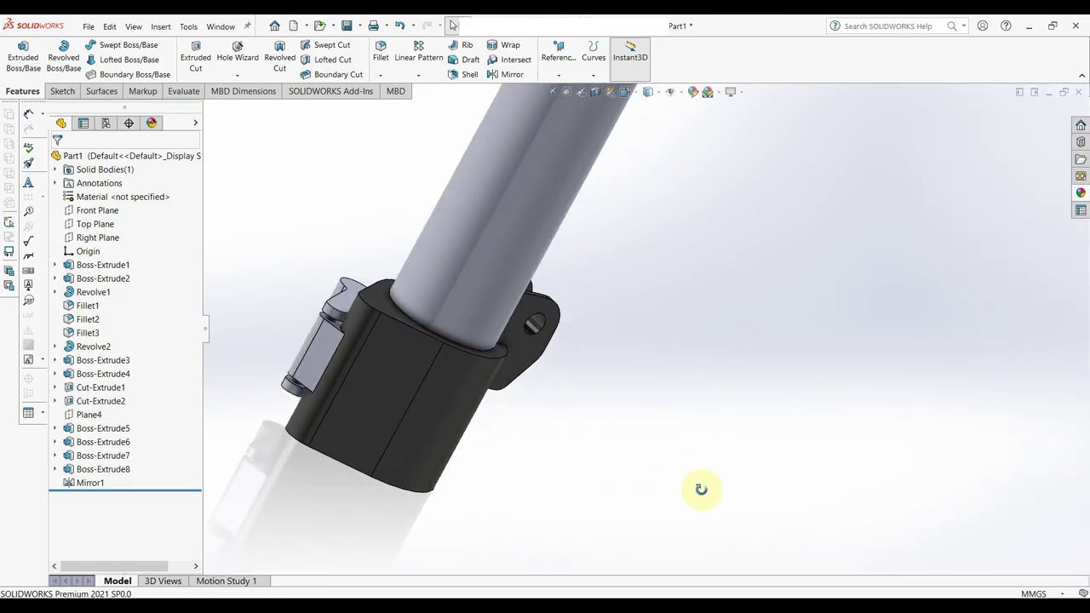
scroll(389, 397, up, 3)
scroll(527, 387, down, 3)
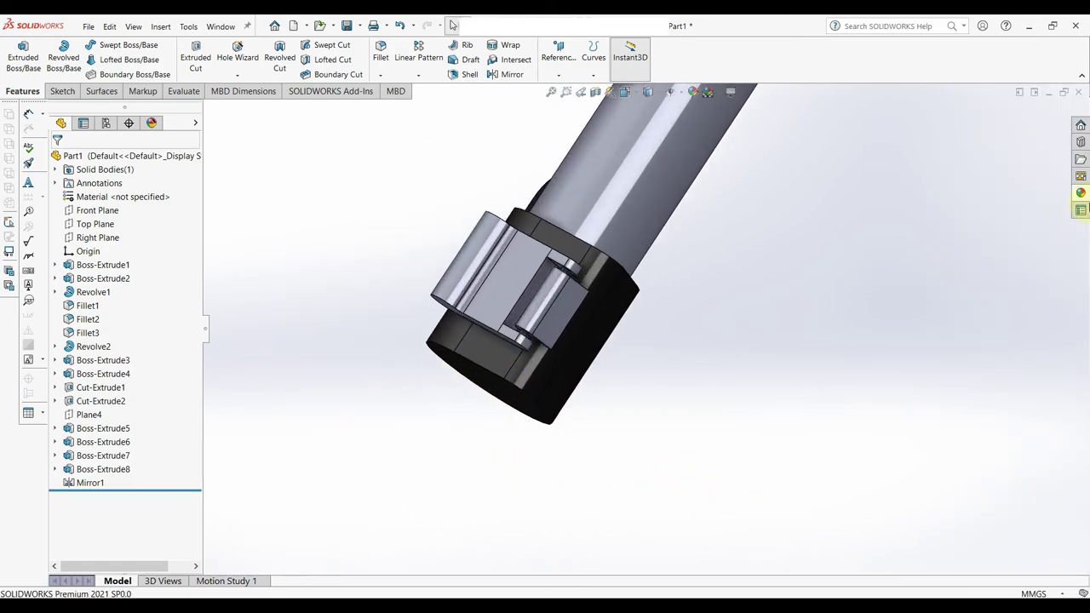
click(1080, 193)
drag(1028, 372, 481, 275)
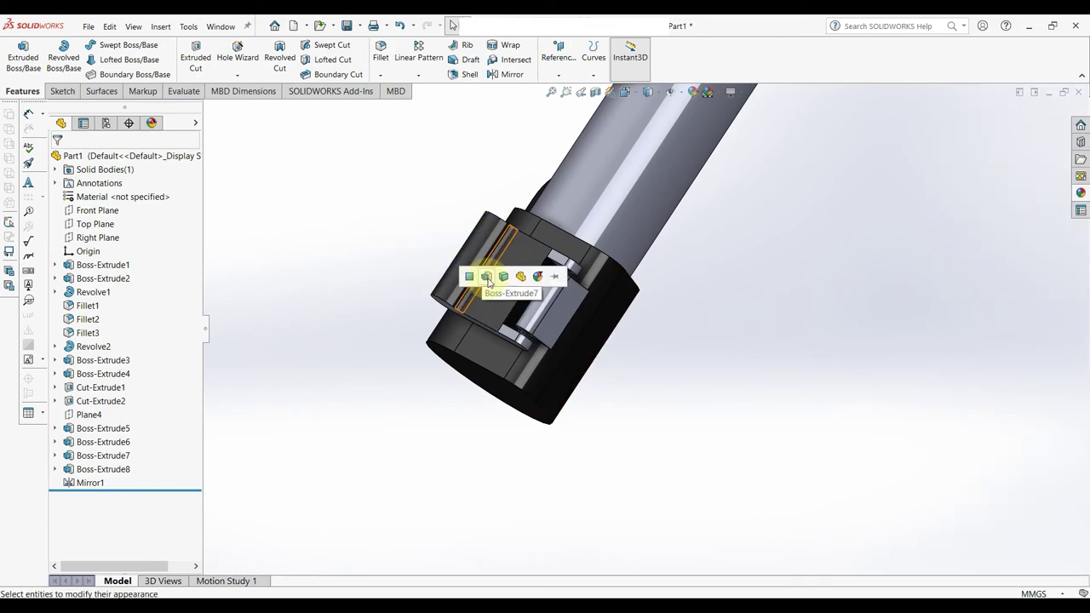
click(510, 275)
click(1080, 192)
mouse_move(1002, 377)
mouse_down()
mouse_move(539, 273)
mouse_move(572, 274)
mouse_up()
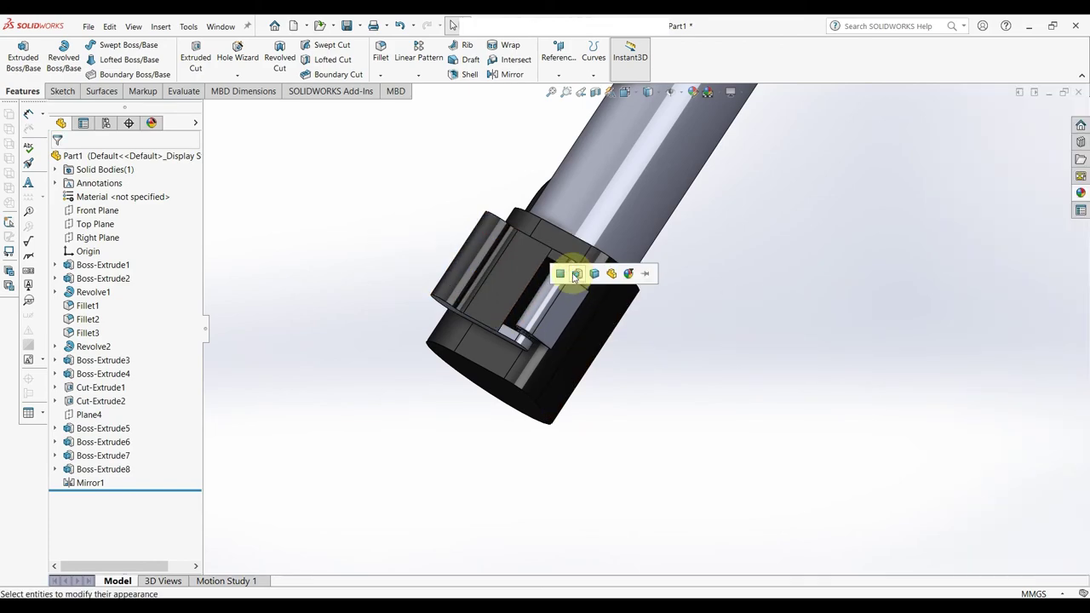
Apply black high gloss plastic to Boss-Extrude3, the pin and the Mirror1 feature.
click(1081, 192)
drag(1000, 256, 591, 327)
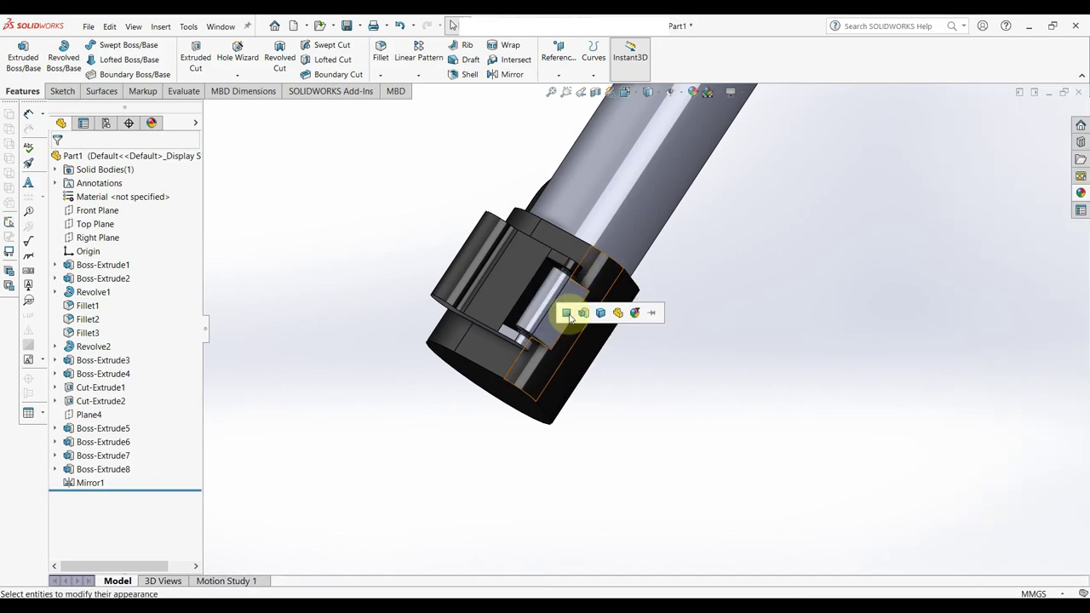
click(593, 321)
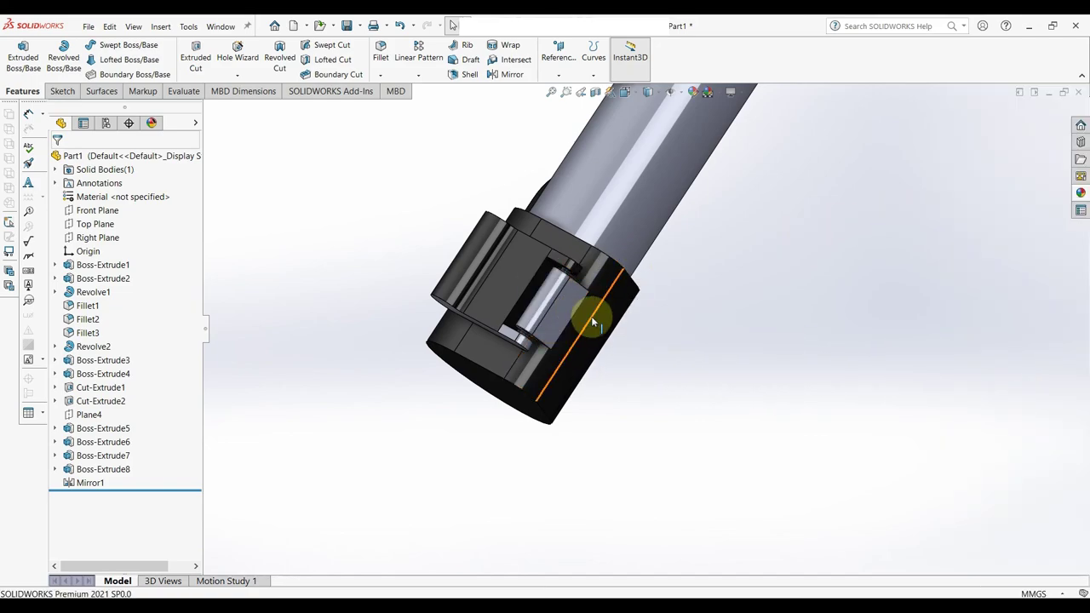
click(1075, 195)
drag(999, 358, 542, 292)
click(550, 297)
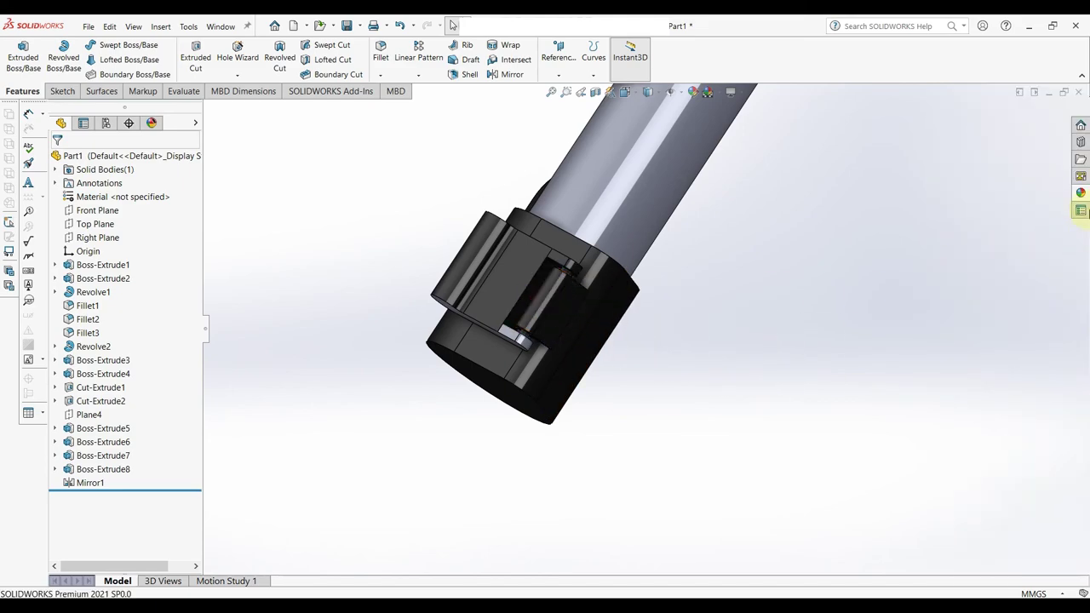
click(1079, 195)
drag(999, 357, 528, 345)
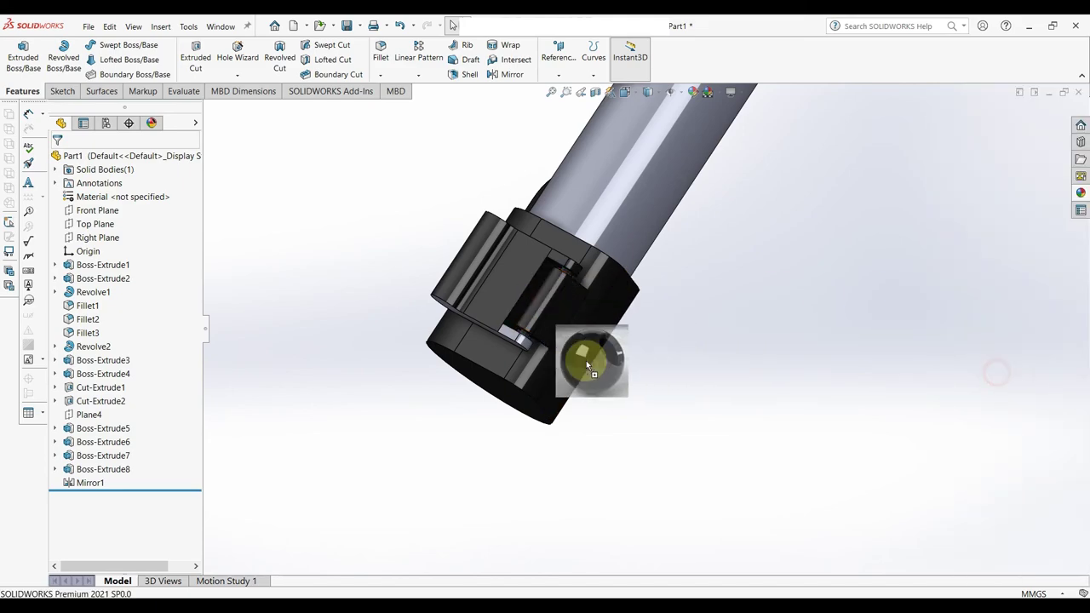
click(528, 344)
Apply polished aluminum from the Metal appearances to the tube feature.
key(f)
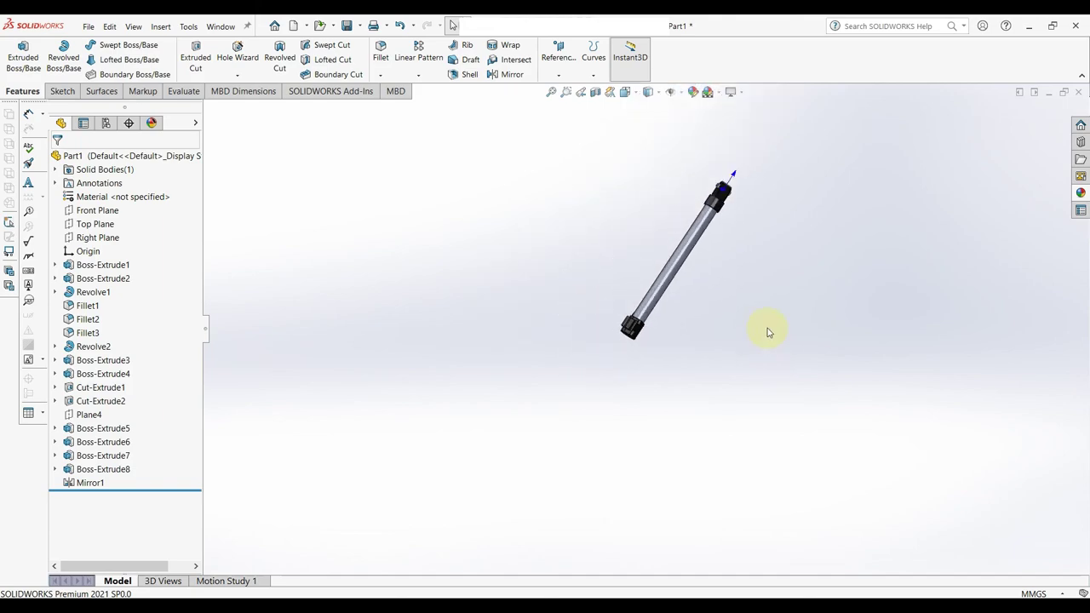
click(1079, 192)
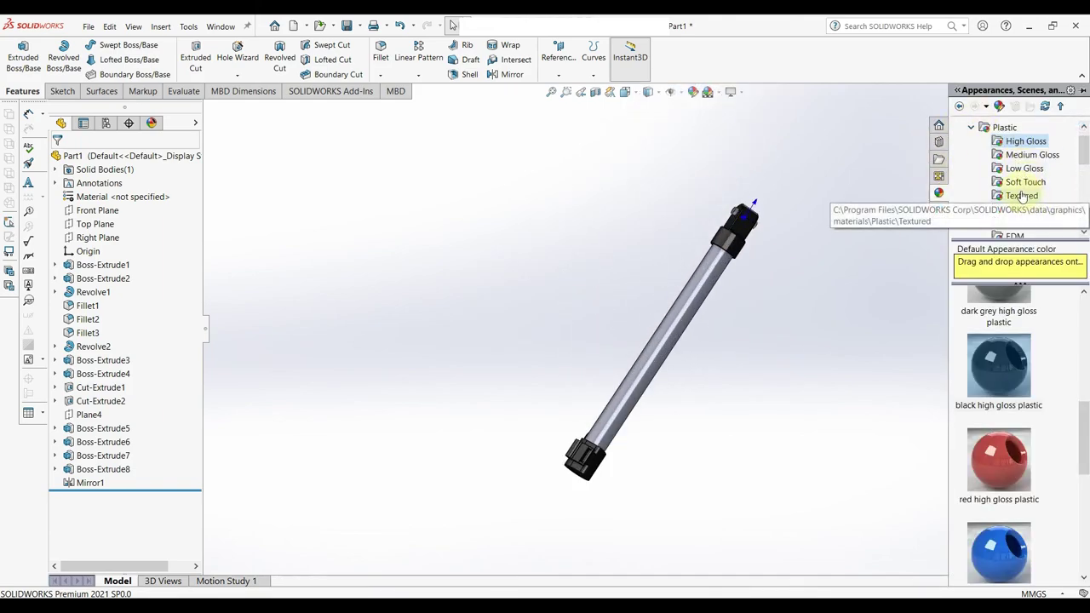
click(971, 128)
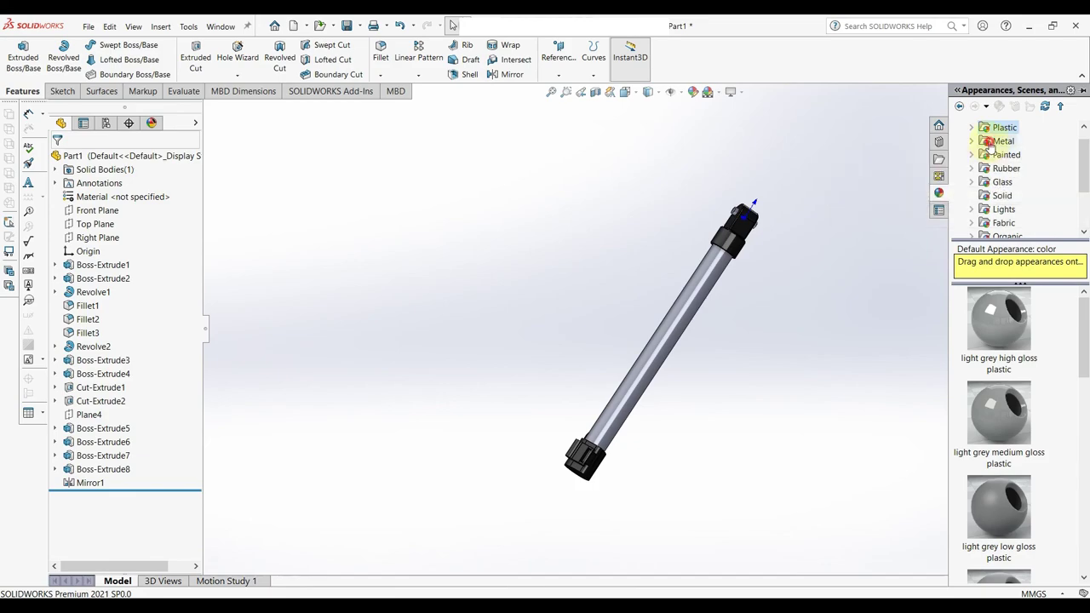
click(1000, 141)
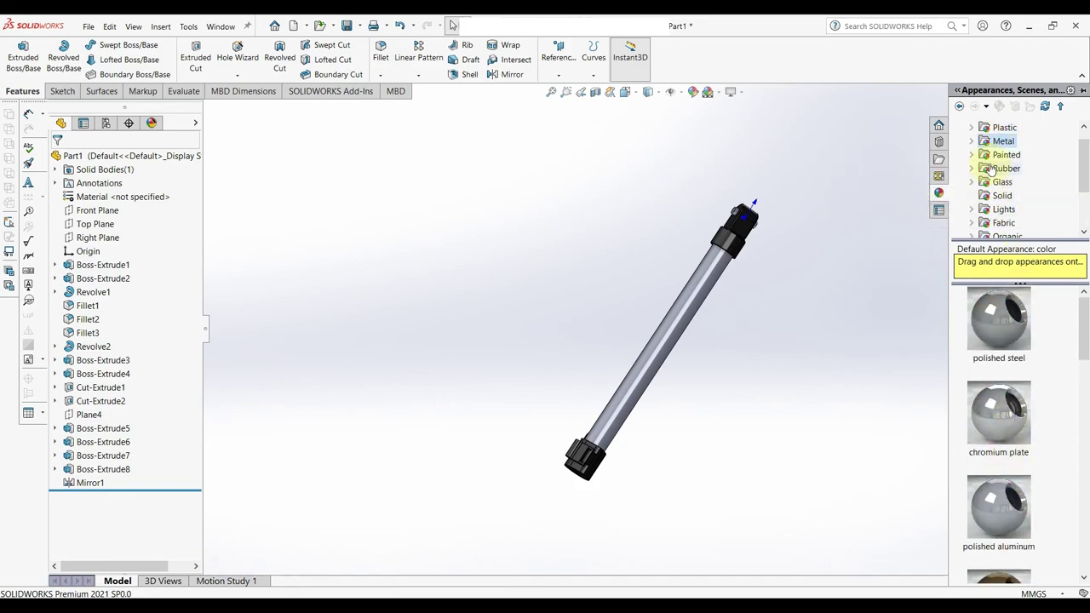
click(972, 142)
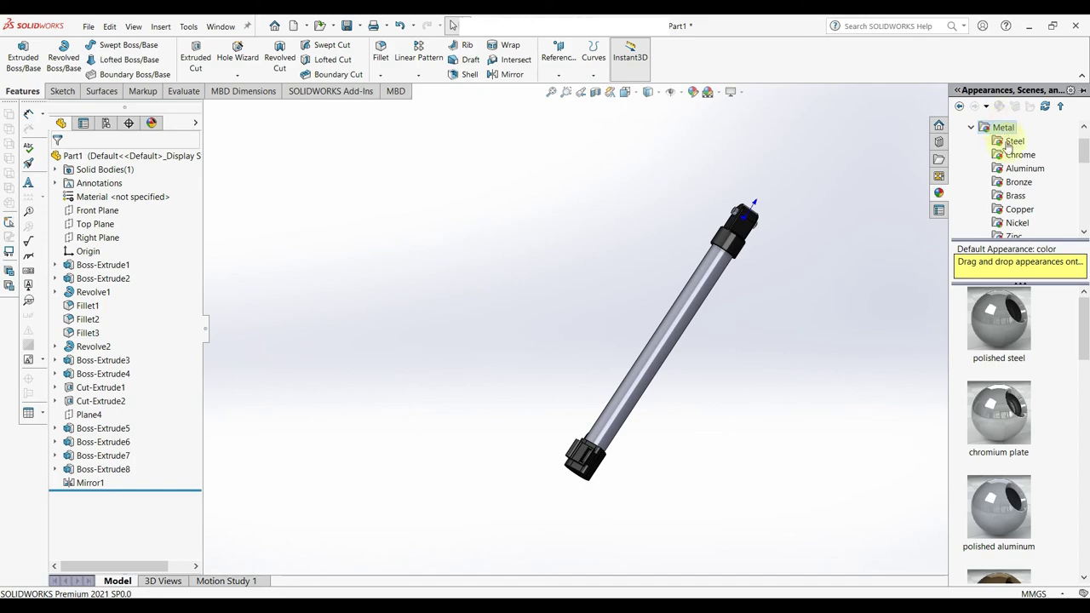
click(1013, 142)
scroll(1013, 383, up, 5)
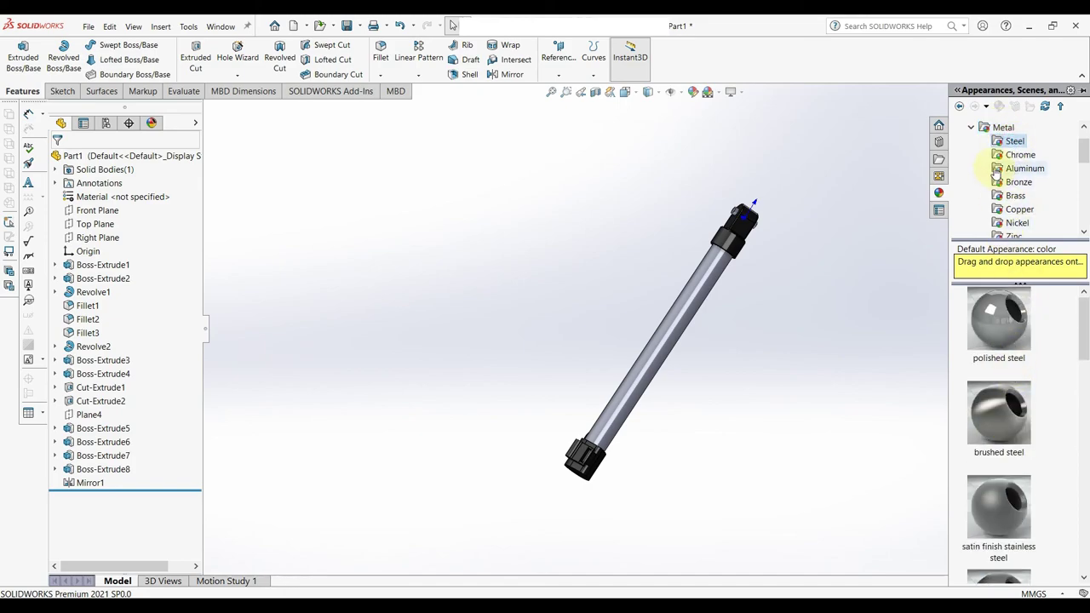
click(1010, 167)
click(1001, 127)
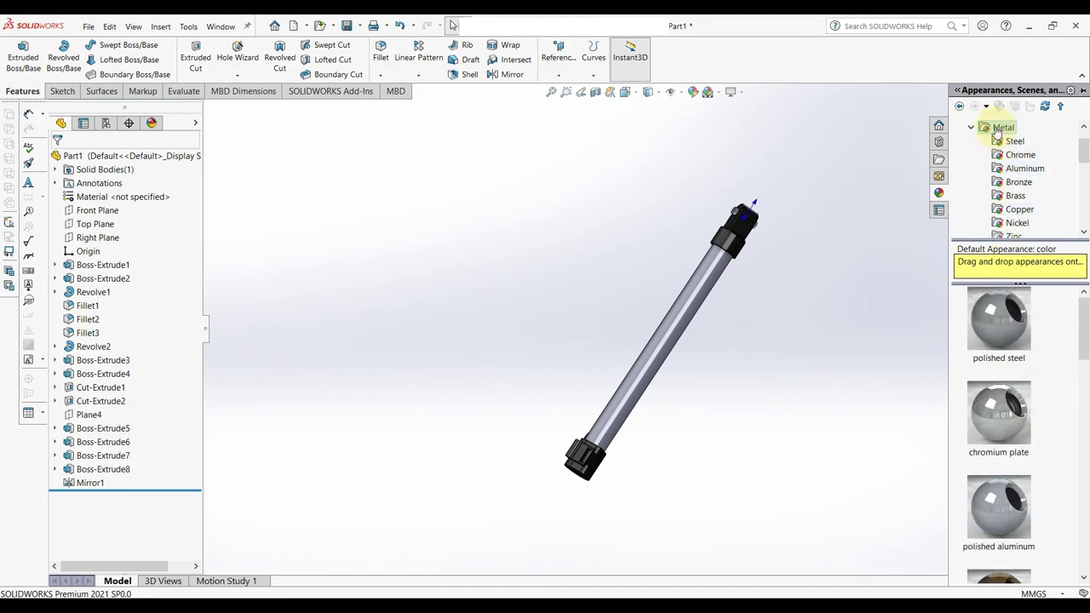
scroll(1013, 418, down, 2)
drag(1007, 383, 705, 313)
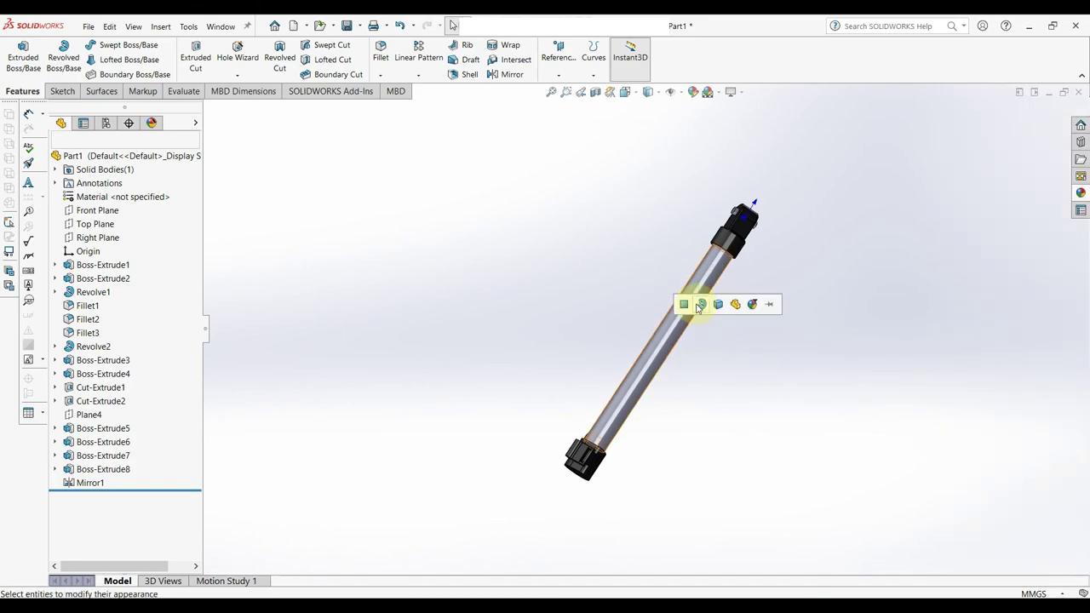
click(700, 301)
Orbit the rod upright and tilt it slightly to inspect the metal finish.
mouse_move(774, 369)
middle_down()
mouse_move(747, 331)
mouse_move(856, 343)
mouse_move(623, 428)
mouse_move(516, 443)
mouse_move(713, 503)
middle_up()
scroll(648, 369, down, 3)
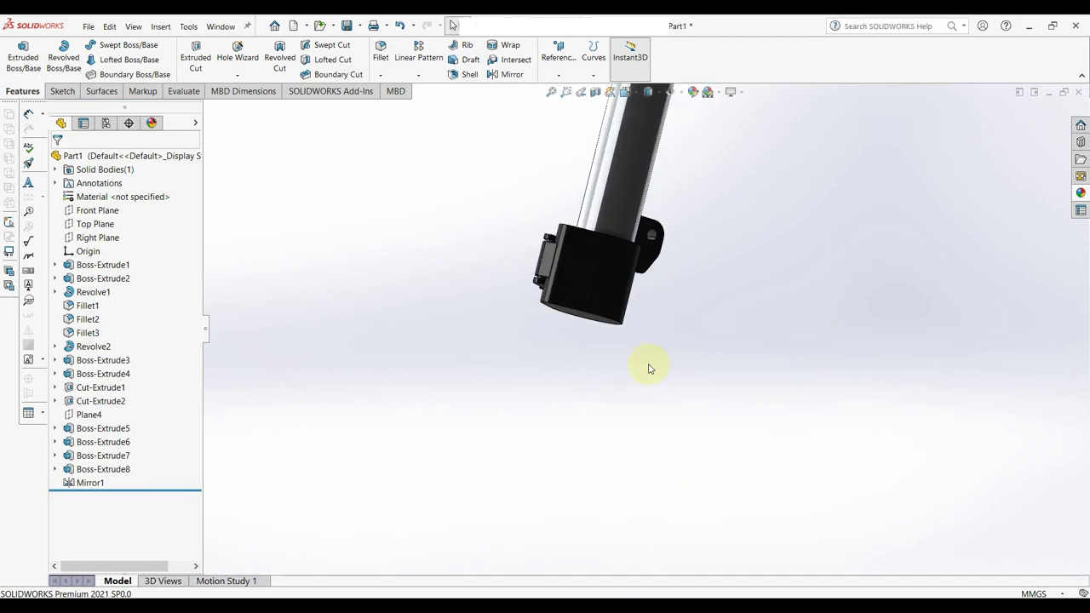
middle_drag(549, 197, 793, 332)
scroll(703, 233, up, 5)
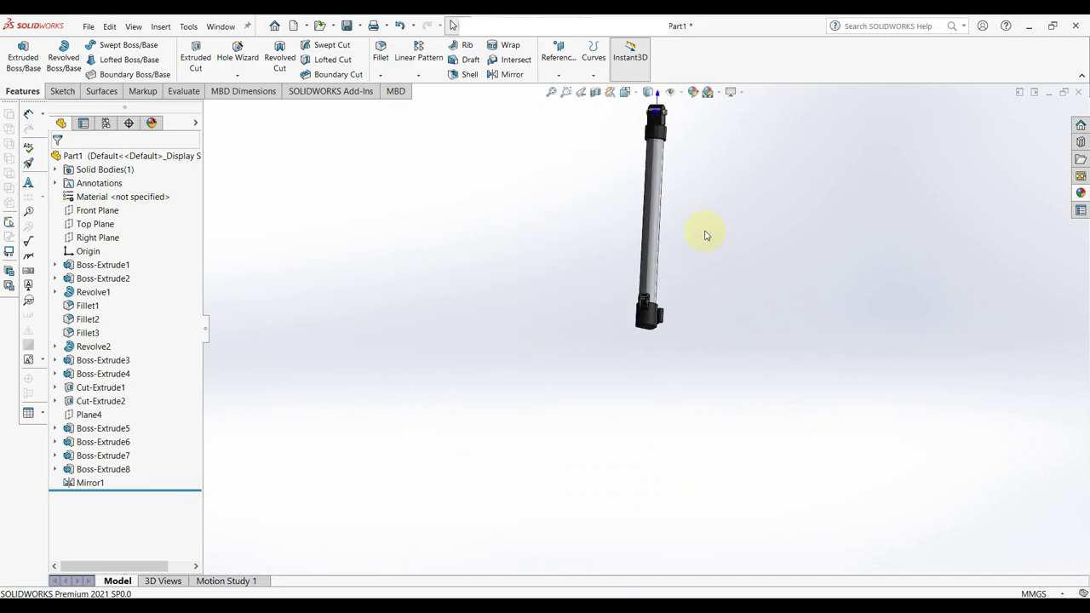
middle_drag(703, 234, 618, 240)
scroll(672, 338, down, 2)
mouse_move(672, 338)
middle_down()
mouse_move(499, 348)
mouse_move(752, 429)
mouse_move(720, 389)
mouse_move(594, 454)
middle_up()
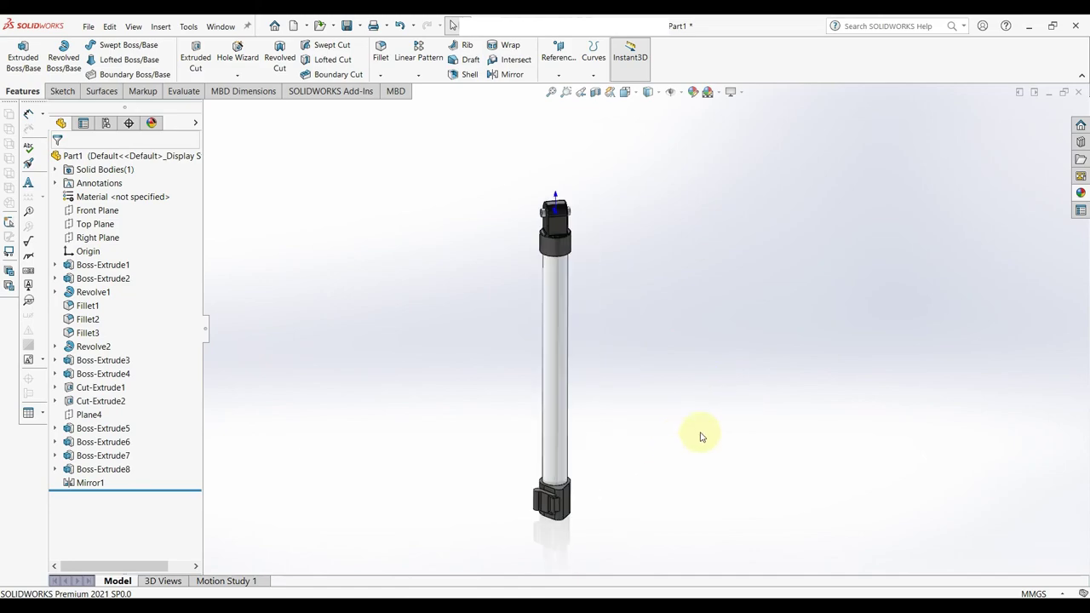
mouse_move(699, 437)
middle_down()
mouse_move(785, 454)
mouse_move(715, 460)
middle_up()
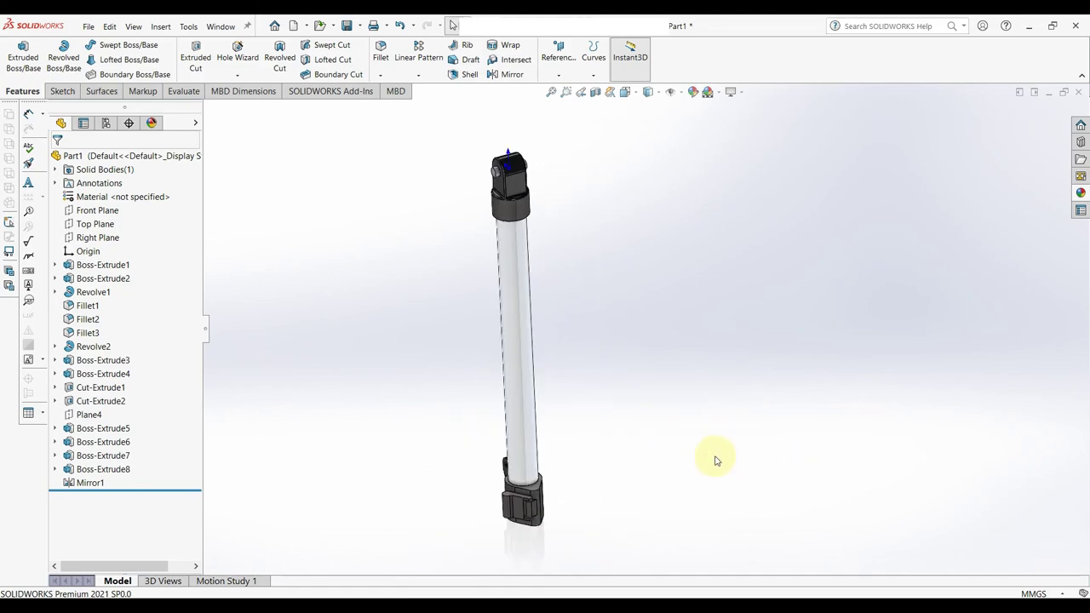
Save the part with Ctrl+S under the file name 'part 3' in the Tripod stand folder.
key(ctrl+s)
text(p)
click(474, 320)
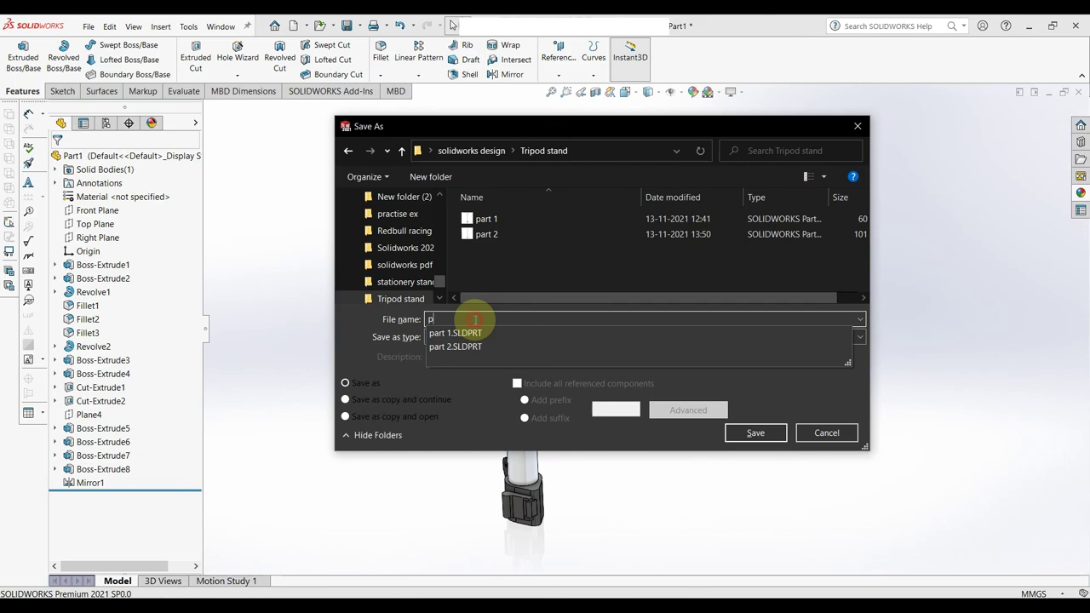
text(art 3)
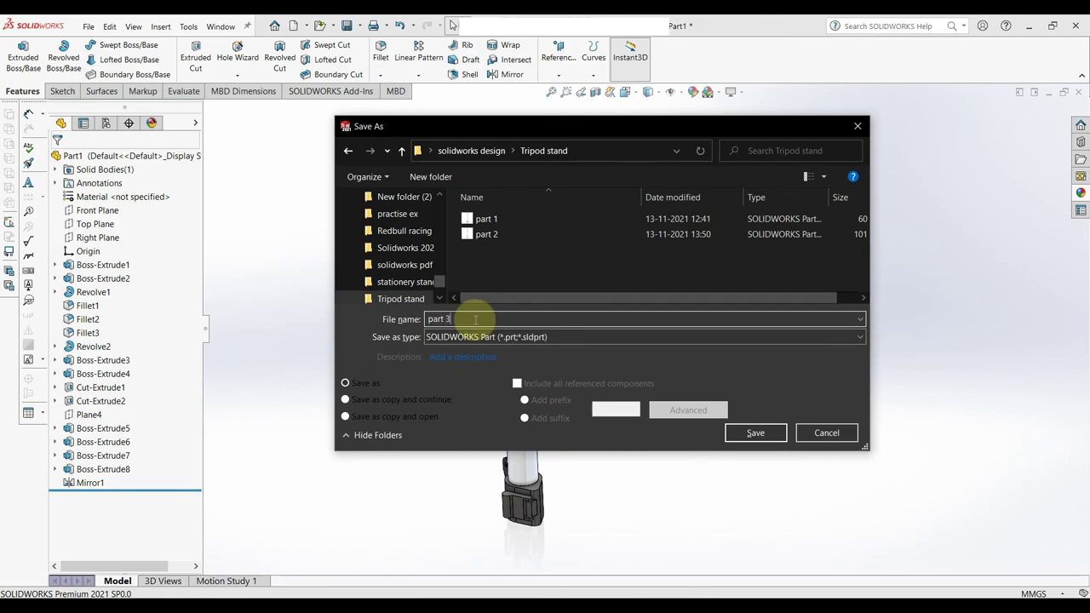
key(Return)
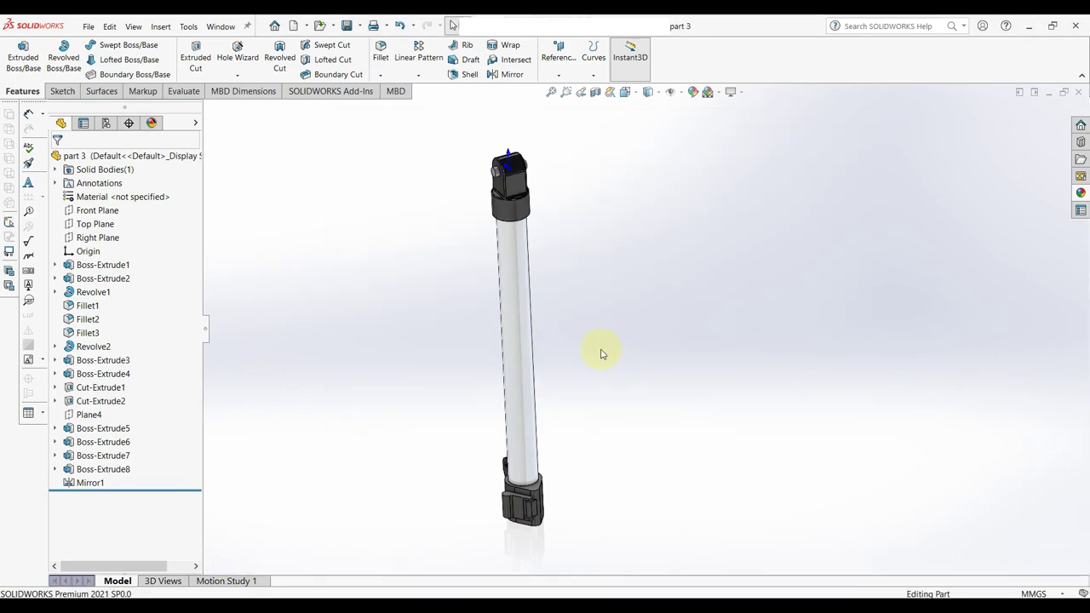